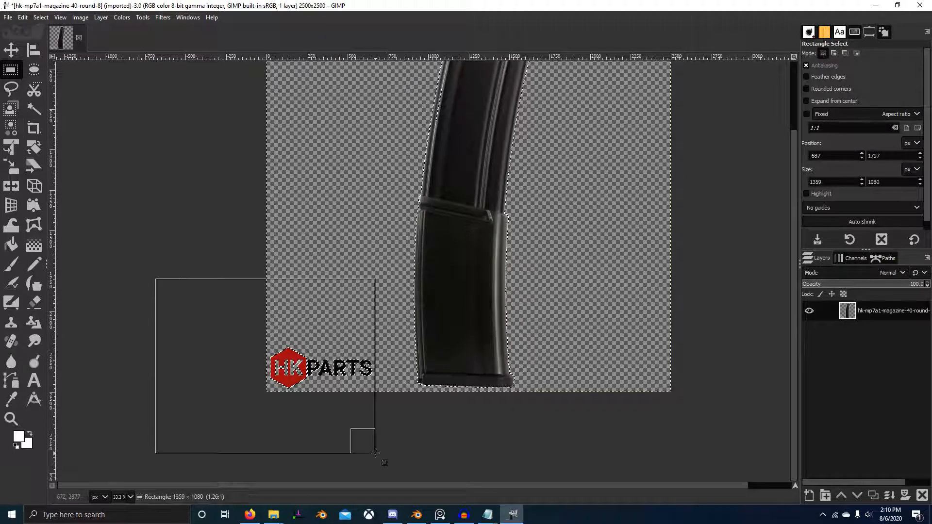
# Step: Delete the HKPARTS logo from the lower-left corner of the magazine image and clear the selection
pyautogui.keyDown('ctrl'); pyautogui.scroll(-2, 533, 242); pyautogui.keyUp('ctrl')
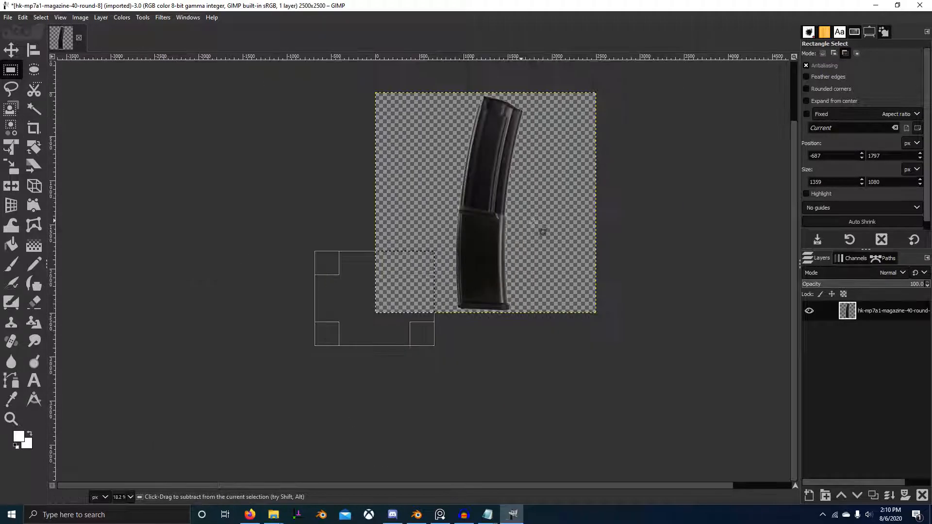
pyautogui.moveTo(536, 224); pyautogui.dragTo(472, 319, button='middle')
pyautogui.keyDown('ctrl'); pyautogui.scroll(1, 380, 295); pyautogui.keyUp('ctrl')
pyautogui.keyDown('ctrl'); pyautogui.scroll(-1, 243, 234); pyautogui.keyUp('ctrl')
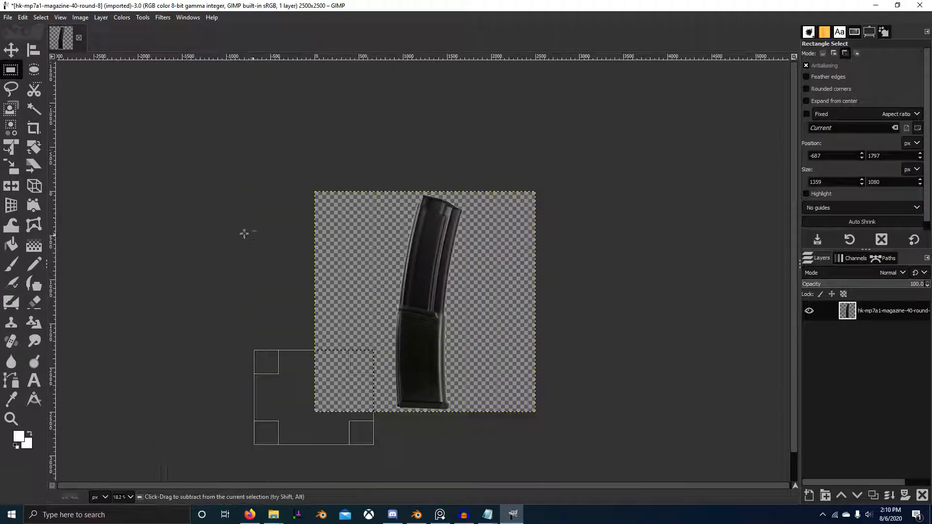
pyautogui.click(255, 281)
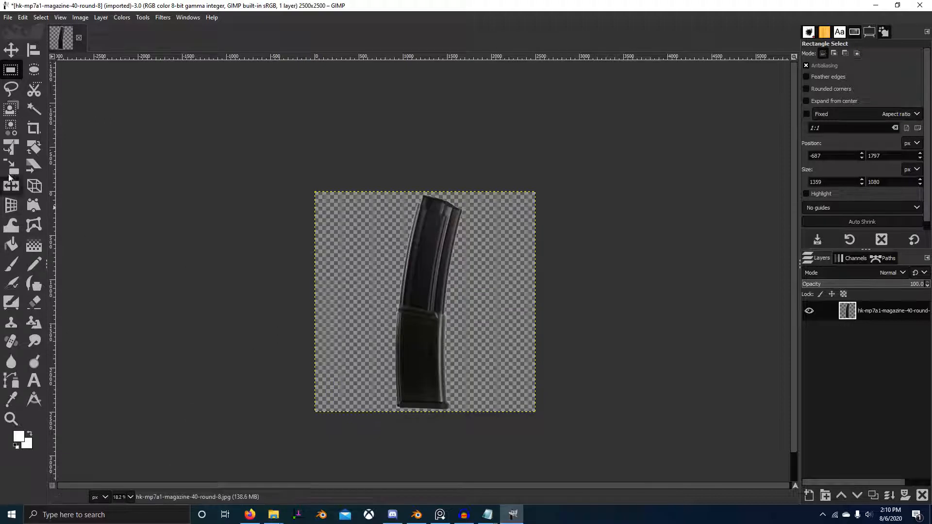
# Step: Crop the image at full height to a 1022 x 2500 px area around the magazine
pyautogui.click(33, 128)
pyautogui.moveTo(360, 167); pyautogui.dragTo(476, 322)
pyautogui.moveTo(375, 334); pyautogui.dragTo(401, 338)
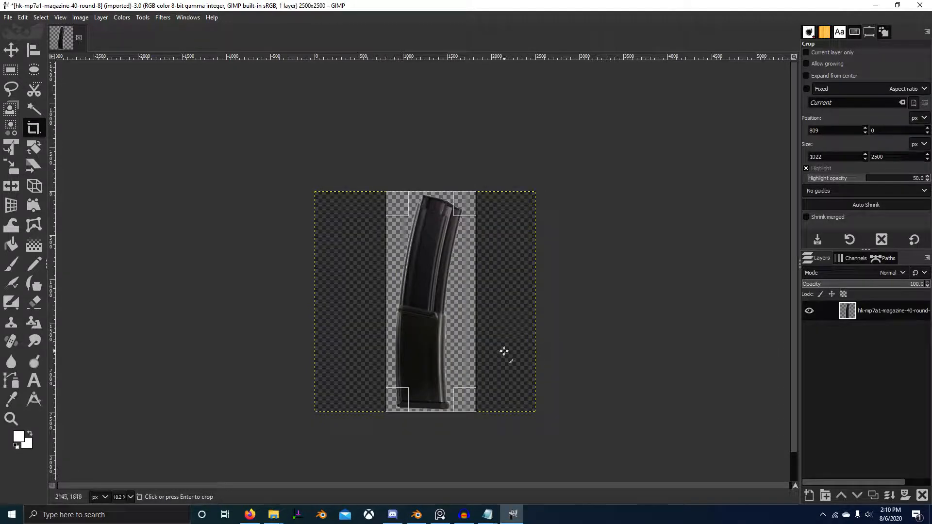
pyautogui.keyDown('ctrl'); pyautogui.scroll(1, 504, 351); pyautogui.keyUp('ctrl')
pyautogui.moveTo(504, 354); pyautogui.dragTo(557, 283, button='middle')
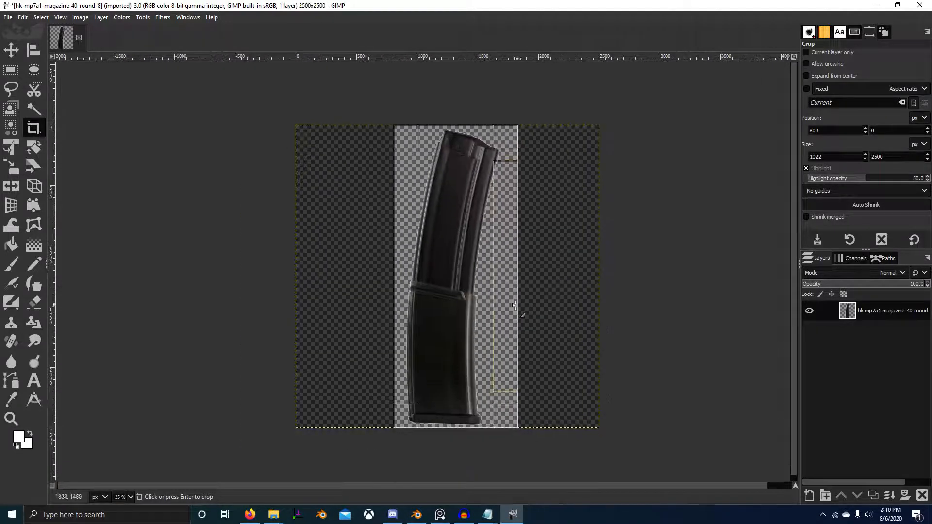
pyautogui.press('Return')
# Step: Export the cropped image to the REF folder as magright.png, and quit GIMP discarding the unsaved changes
pyautogui.click(8, 17)
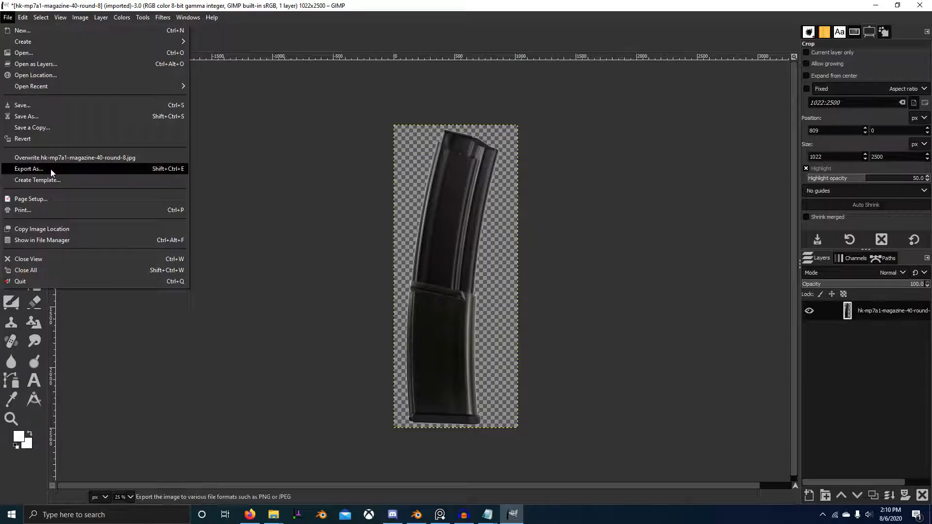
pyautogui.click(51, 169)
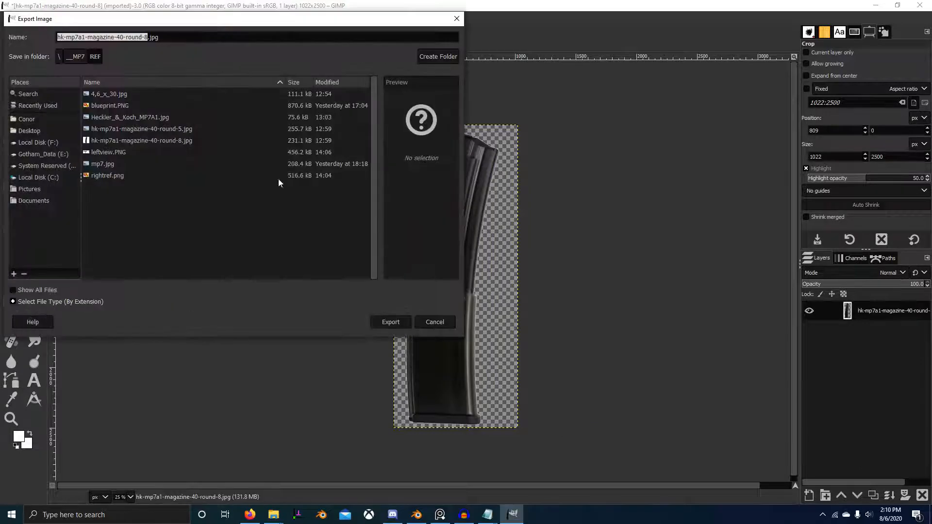
pyautogui.click(174, 40)
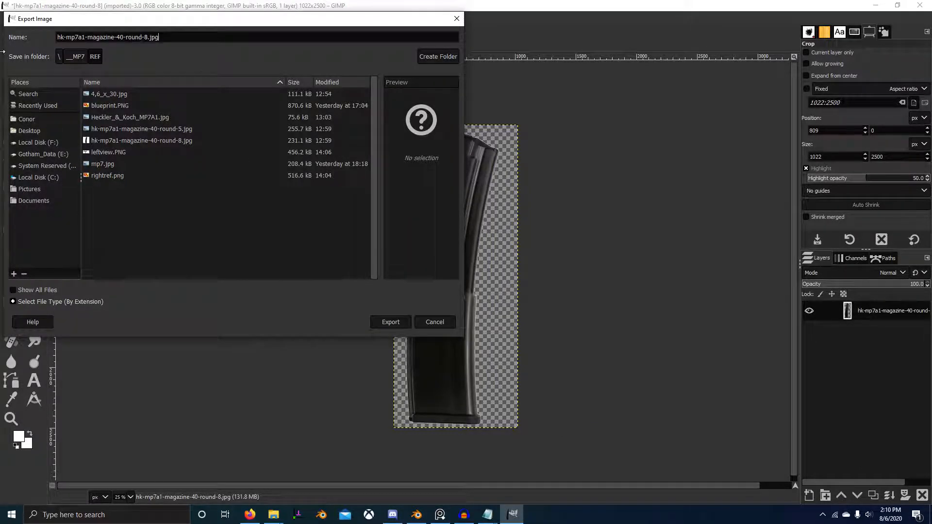
pyautogui.write('magk')
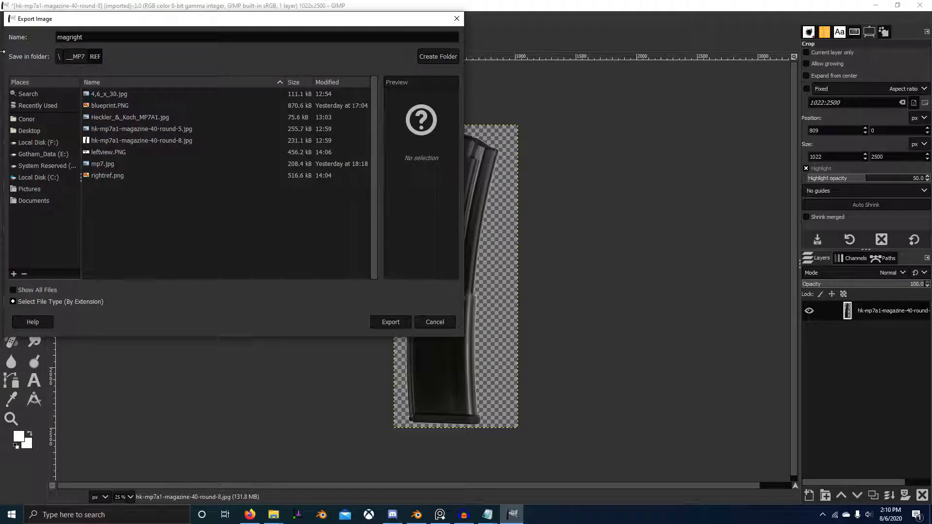
pyautogui.press('Return')
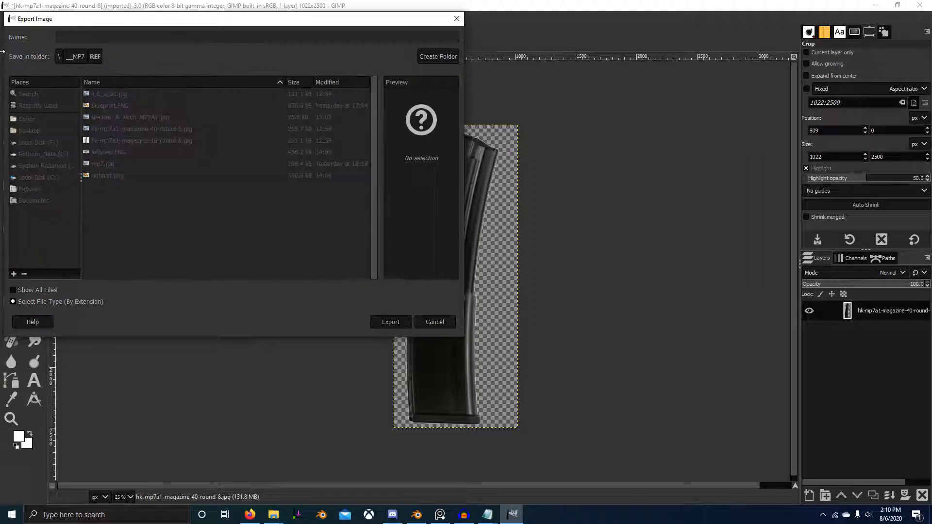
pyautogui.press('Return')
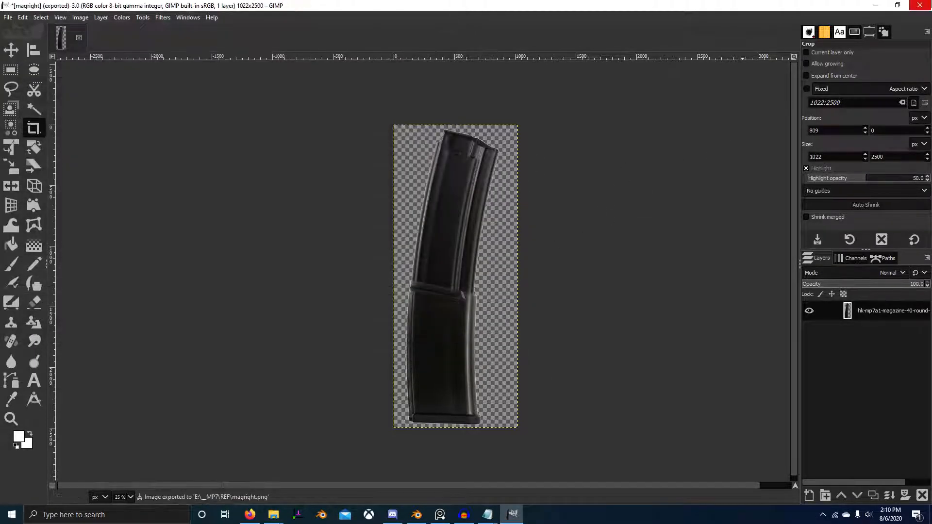
pyautogui.hotkey('ctrl', 'q')
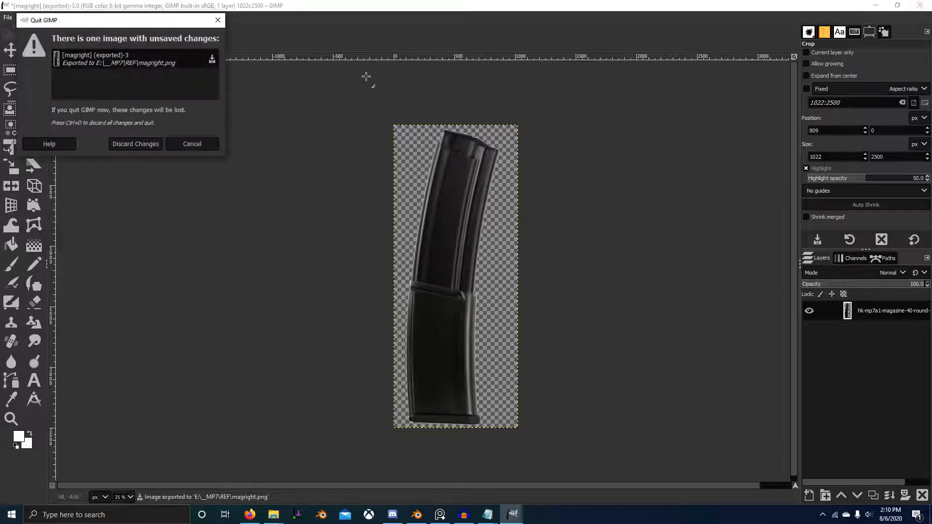
pyautogui.click(135, 143)
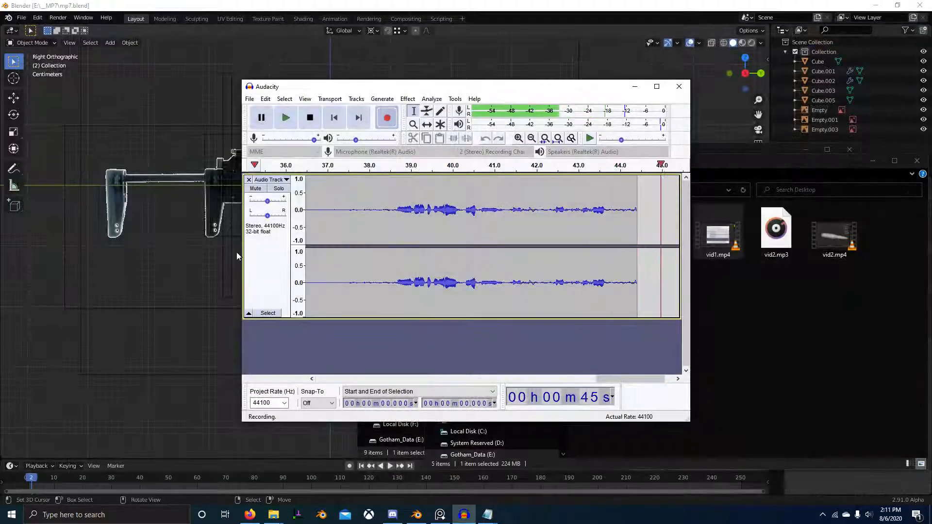
# Step: Switch to Blender and insert magright.png from the REF folder as a reference image in the right orthographic view
pyautogui.click(141, 244)
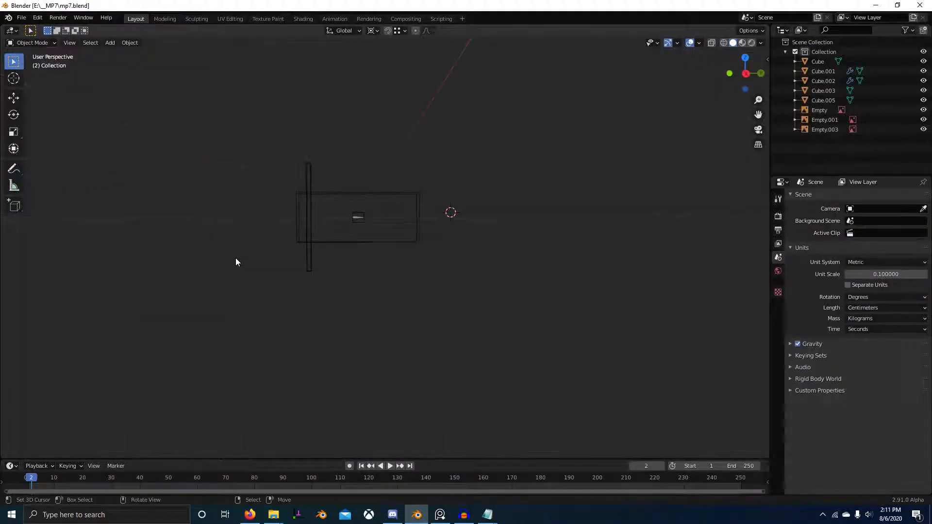
pyautogui.hotkey('alt', 'Tab')
pyautogui.hotkey('alt', 'Tab')
pyautogui.hotkey('alt', 'Tab')
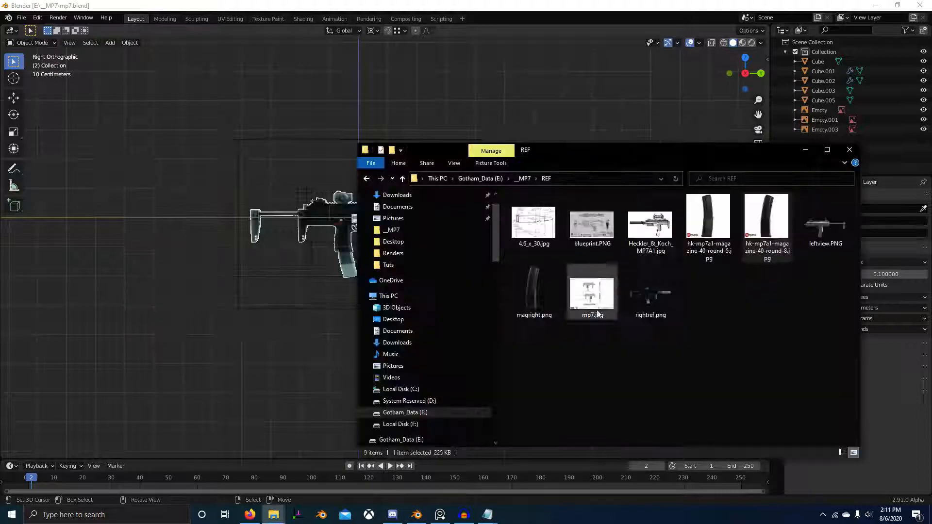
pyautogui.click(534, 292)
pyautogui.moveTo(113, 266); pyautogui.dragTo(111, 262)
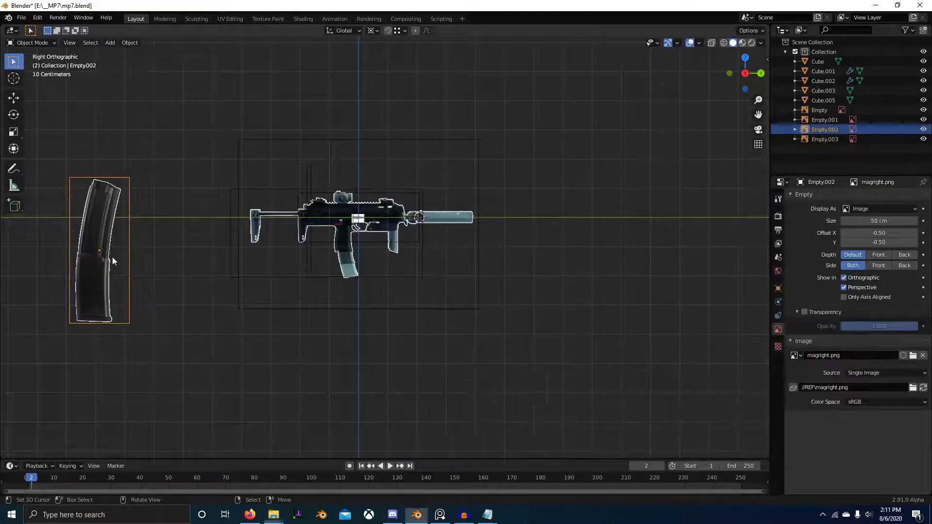
# Step: Reset the magazine image's location and scale it by about 0.537, placing it near the magazine of the gun reference
pyautogui.hotkey('alt', 'g')
pyautogui.press('s')
pyautogui.click(495, 270)
pyautogui.scroll(4, 437, 264)
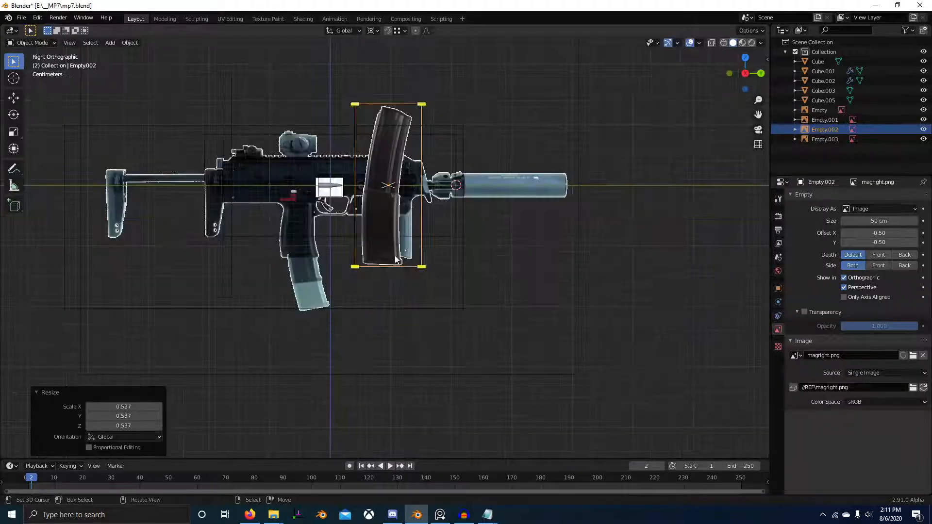
pyautogui.press('g')
pyautogui.click(309, 283)
pyautogui.keyDown('shift'); pyautogui.moveTo(311, 283); pyautogui.dragTo(383, 262, button='middle'); pyautogui.keyUp('shift')
pyautogui.scroll(5, 486, 281)
# Step: Set the pivot point to Median Point, and rotate and move the magazine image to follow the gun magazine's slant
pyautogui.press('r')
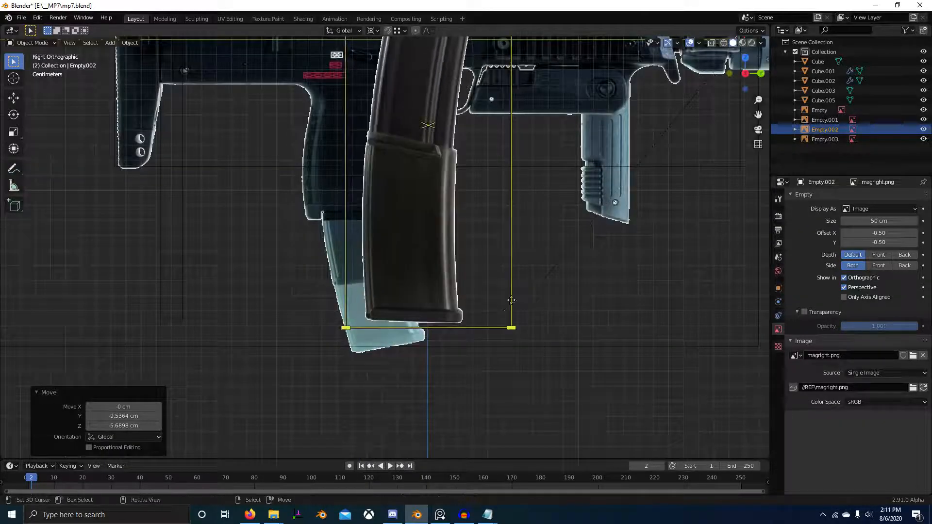
pyautogui.rightClick(528, 275)
pyautogui.scroll(-5, 529, 276)
pyautogui.press('.')
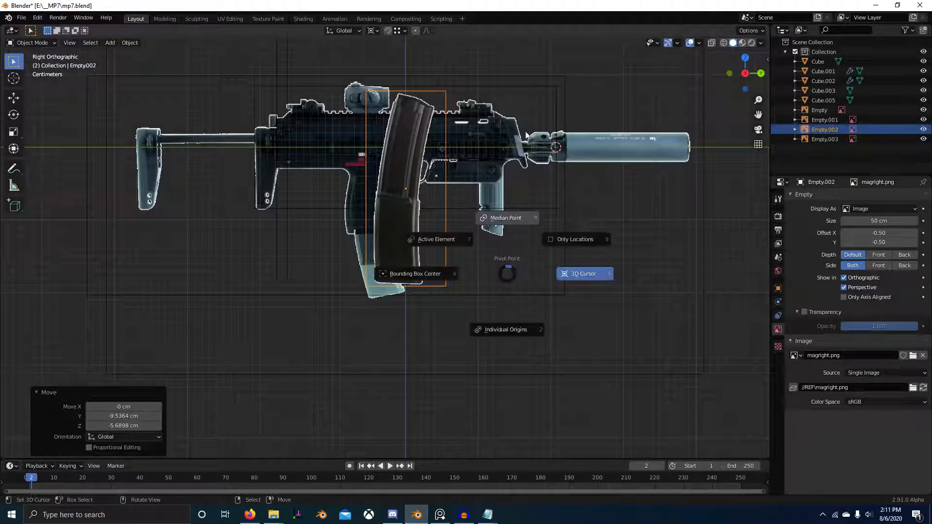
pyautogui.click(510, 252)
pyautogui.scroll(4, 514, 254)
pyautogui.press('r')
pyautogui.click(537, 204)
pyautogui.press('g')
pyautogui.click(475, 234)
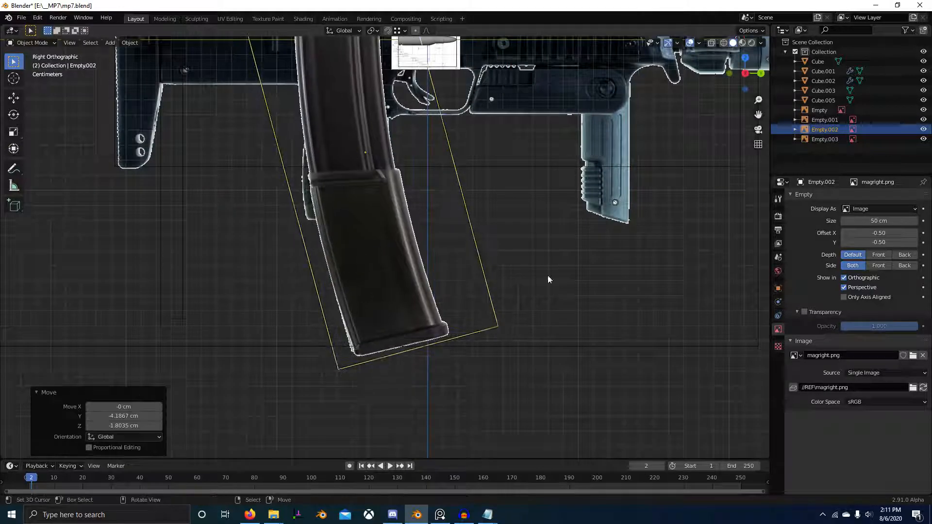
# Step: Scale down and reposition the magazine image until its width and base match the magazine on the gun reference
pyautogui.press('s')
pyautogui.click(524, 294)
pyautogui.press('g')
pyautogui.click(508, 397)
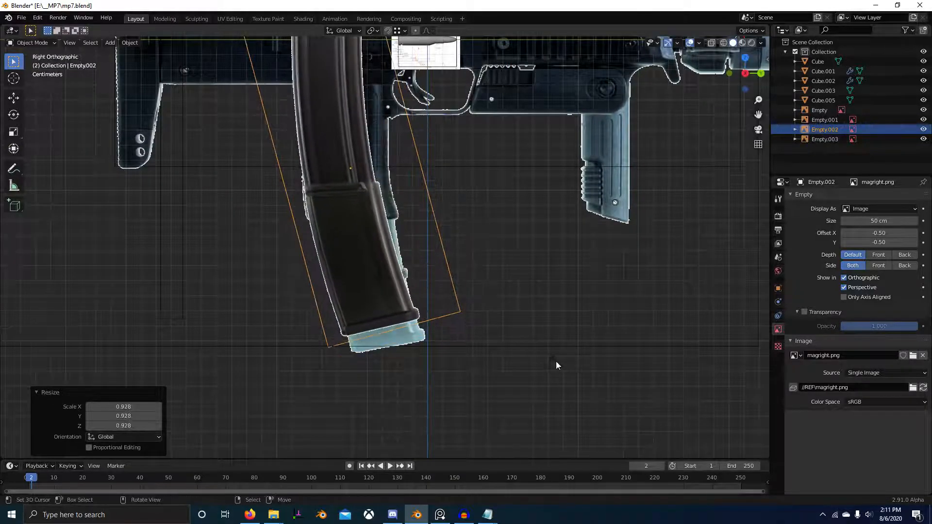
pyautogui.press('s')
pyautogui.click(566, 403)
pyautogui.press('g')
pyautogui.click(574, 156)
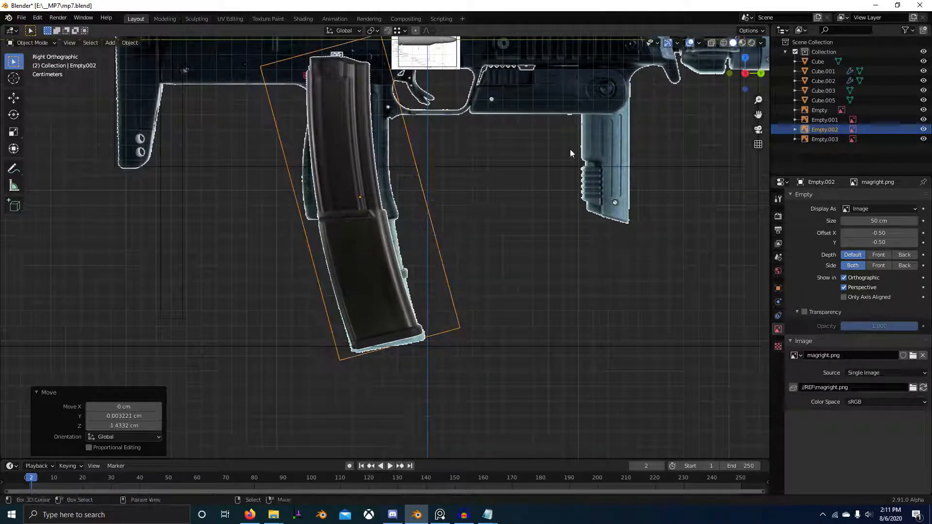
pyautogui.press('g')
pyautogui.click(582, 221)
# Step: Fine-tune the magazine image's rotation and position over the gun's magazine
pyautogui.scroll(-3, 581, 217)
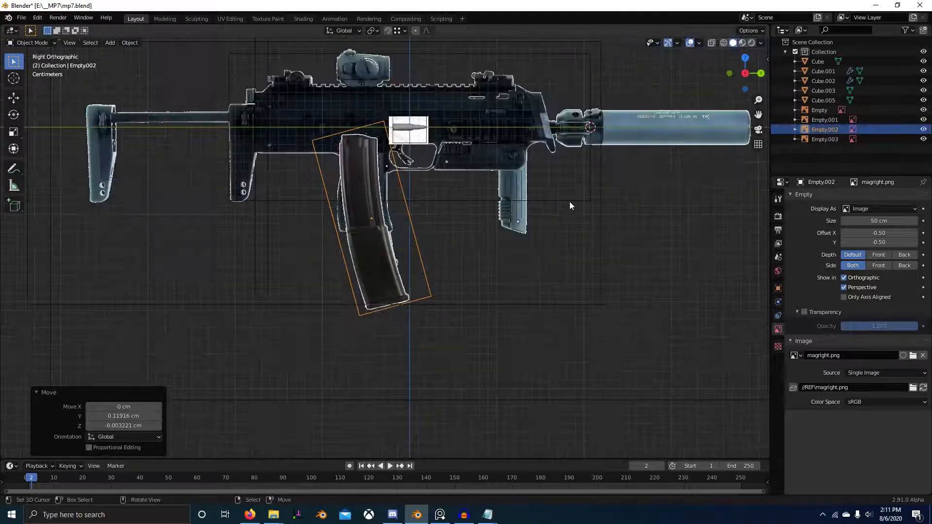
pyautogui.press('r')
pyautogui.click(580, 233)
pyautogui.press('g')
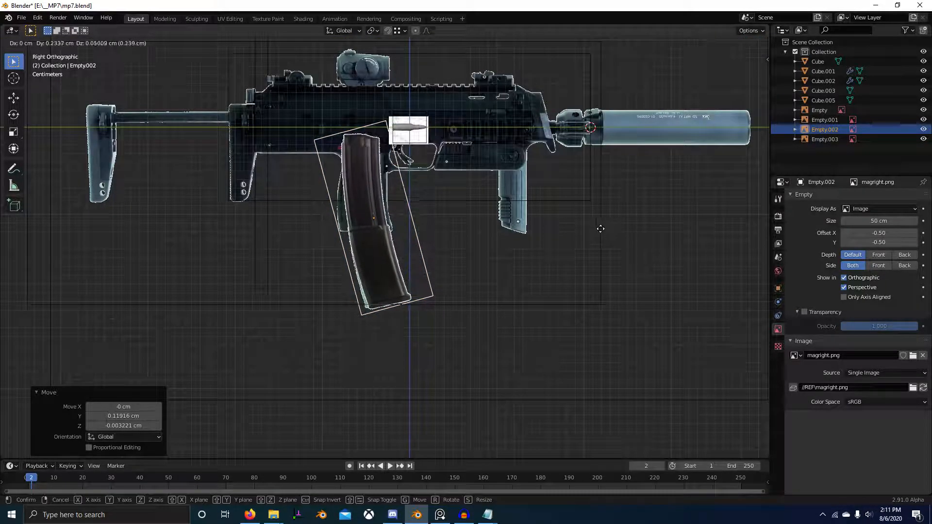
pyautogui.click(591, 231)
# Step: Move the magazine image about 52.33 cm along the Y axis, away from the gun reference
pyautogui.scroll(-2, 482, 210)
pyautogui.press('g')
pyautogui.press('y')
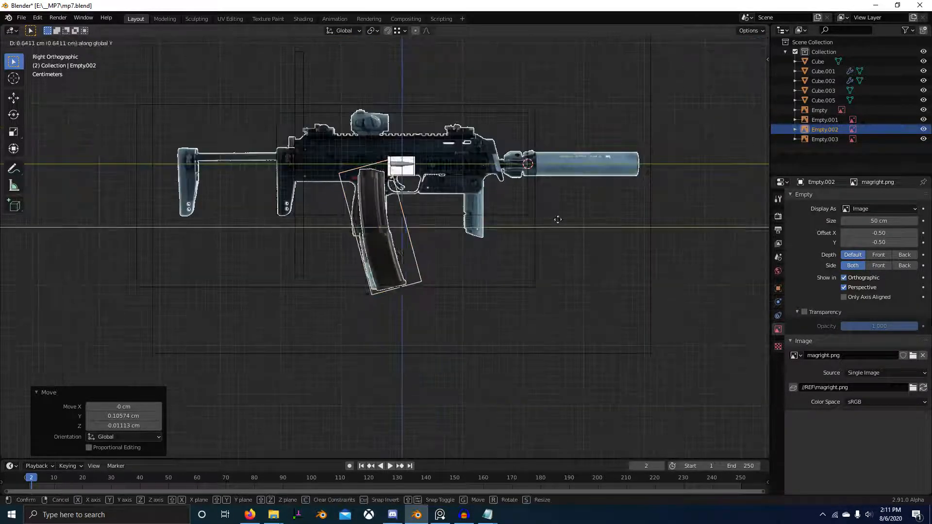
pyautogui.click(34, 232)
pyautogui.scroll(-4, 450, 206)
# Step: Switch to Firefox and examine the MP7A1 technical data for dimensions and magazine details
pyautogui.hotkey('alt', 'Tab')
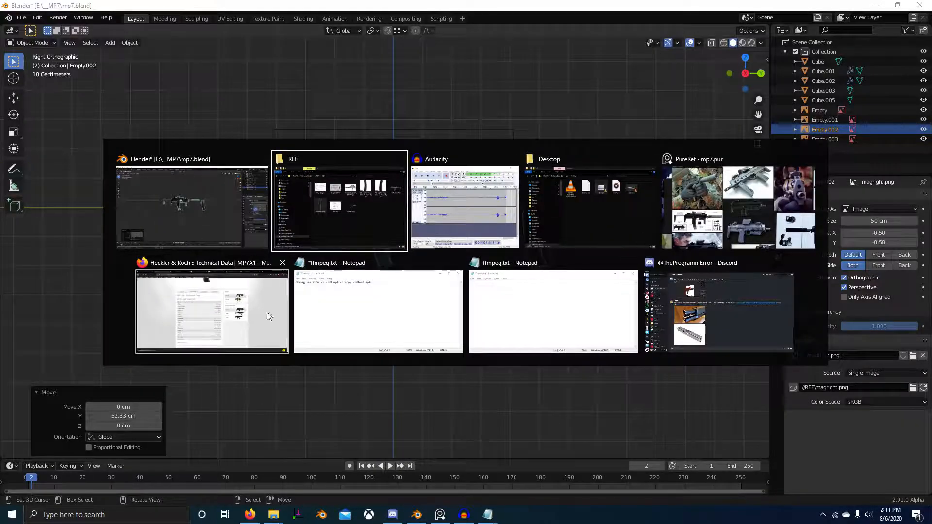
pyautogui.click(201, 297)
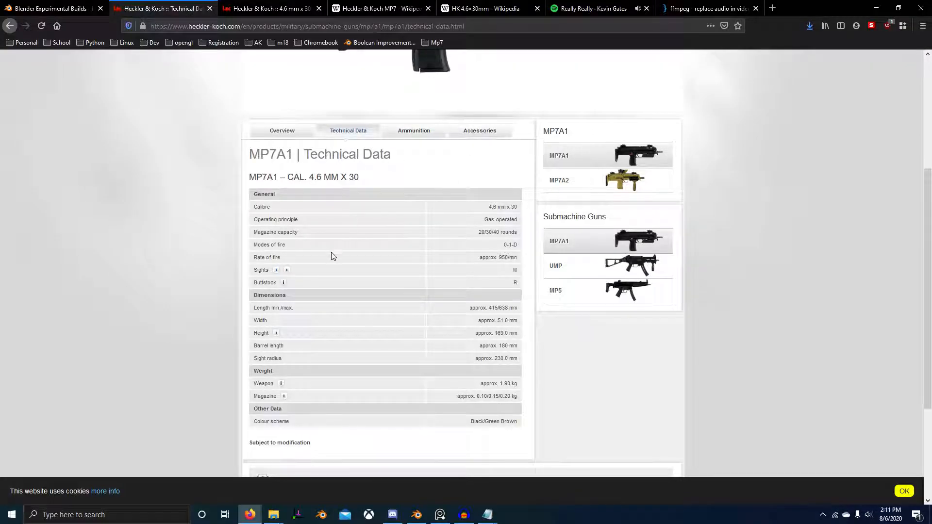
pyautogui.scroll(-1, 320, 347)
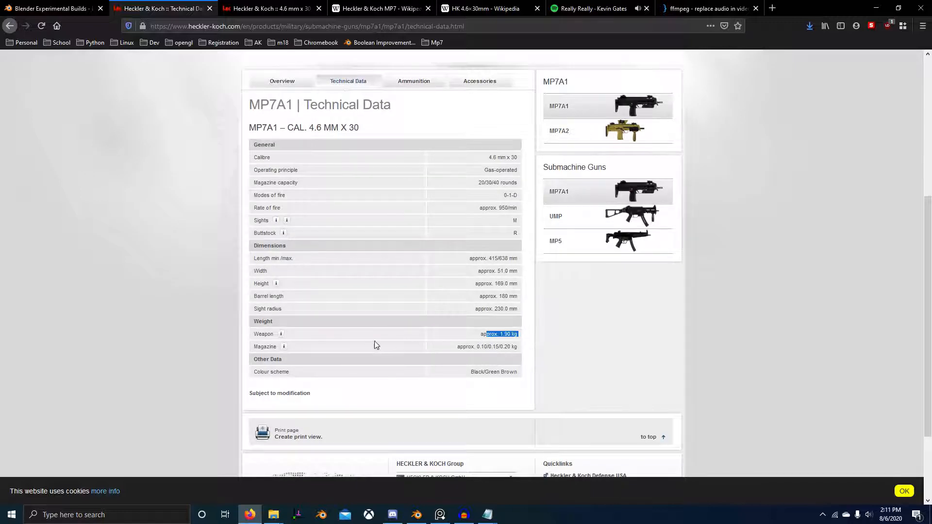
pyautogui.click(516, 351)
pyautogui.scroll(1, 380, 331)
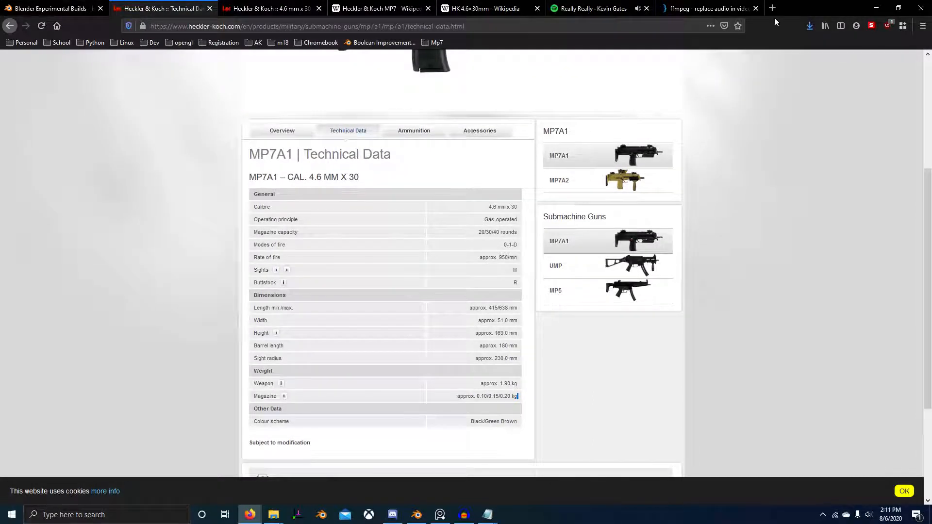
# Step: Search the web for "hk parts 40 round magazine mp7" in a new tab and open the HKParts 40-round magazine page
pyautogui.hotkey('ctrl', 't')
pyautogui.write('hk parts 40 round mag')
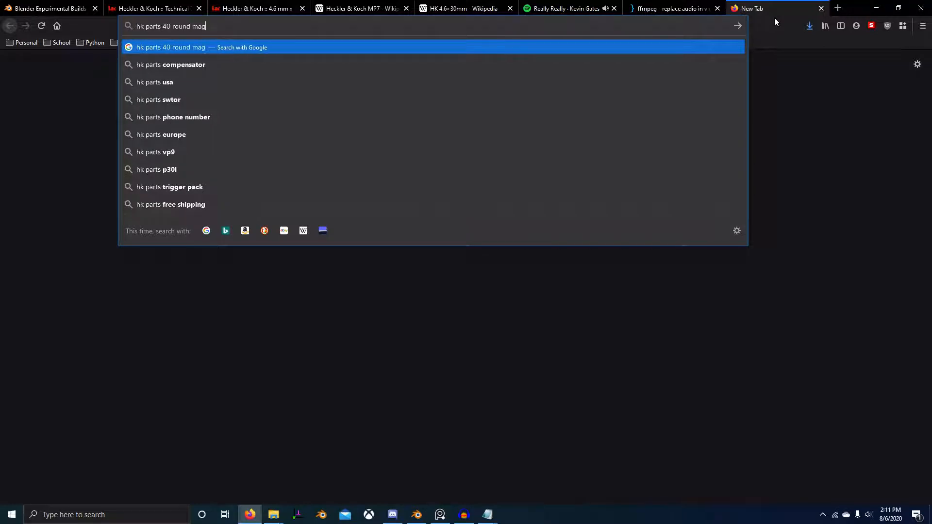
pyautogui.write('azine mp7')
pyautogui.press('Return')
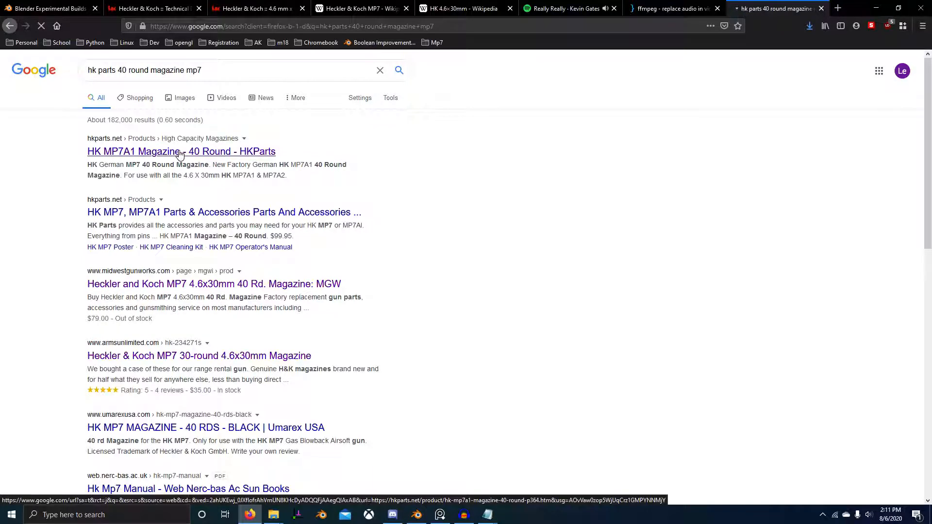
pyautogui.click(179, 154)
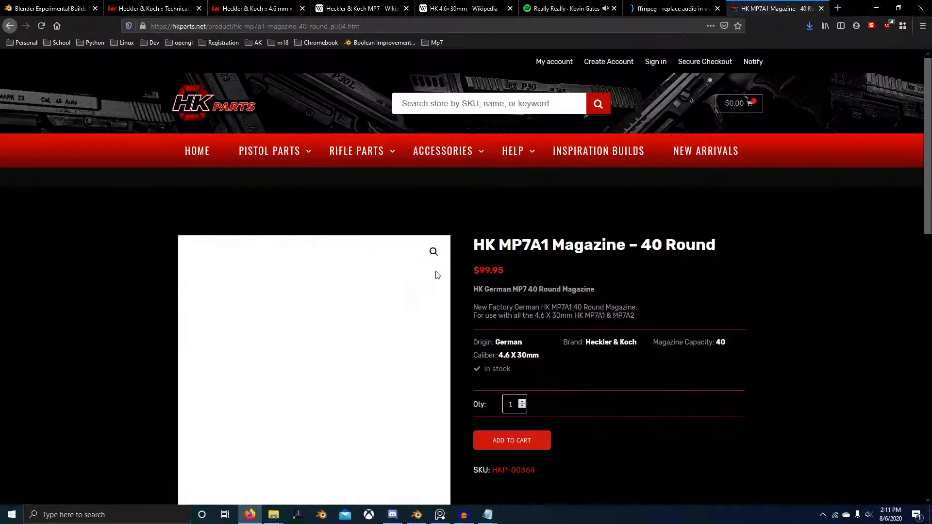
# Step: Look through the HKParts magazine page for dimensions, including a text search for "dime", and clear the search text
pyautogui.scroll(-6, 436, 275)
pyautogui.scroll(2, 602, 304)
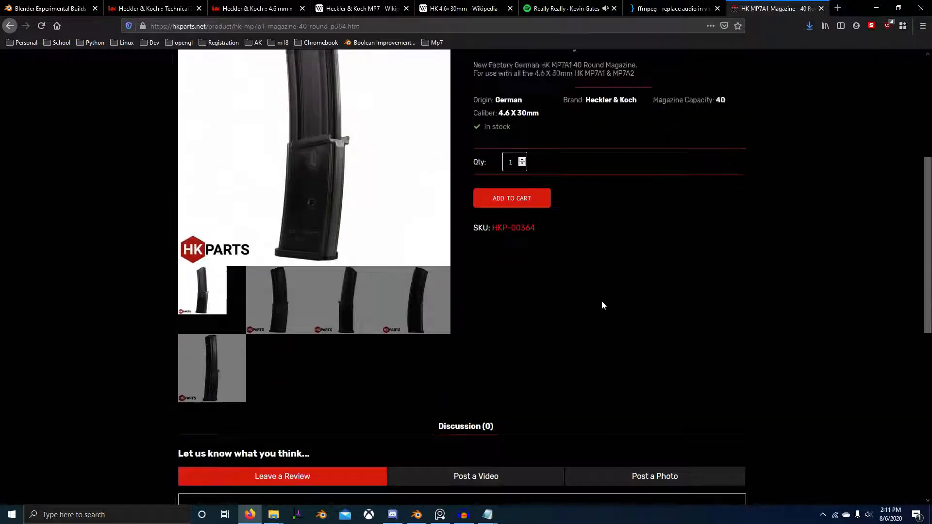
pyautogui.scroll(-1, 601, 304)
pyautogui.hotkey('ctrl', 'f')
pyautogui.write('d')
pyautogui.scroll(-8, 602, 305)
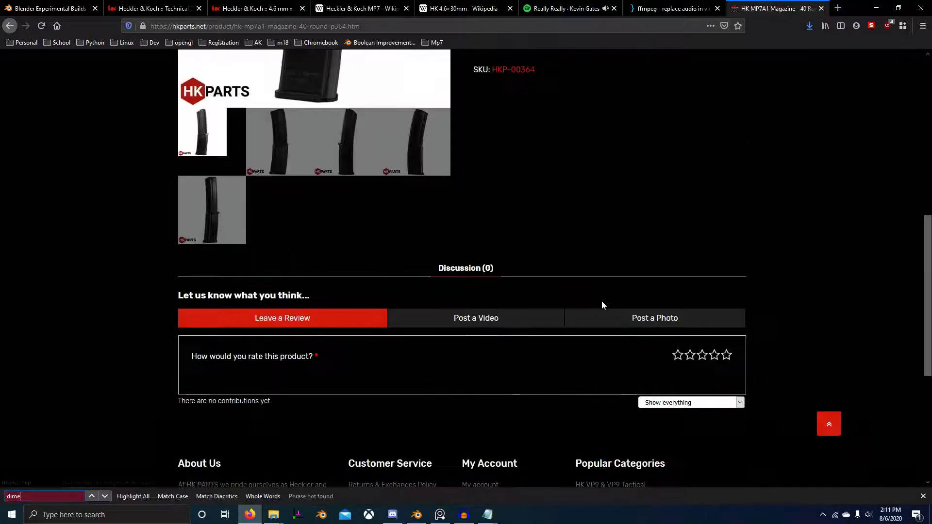
pyautogui.press('BackSpace')
pyautogui.scroll(6, 552, 264)
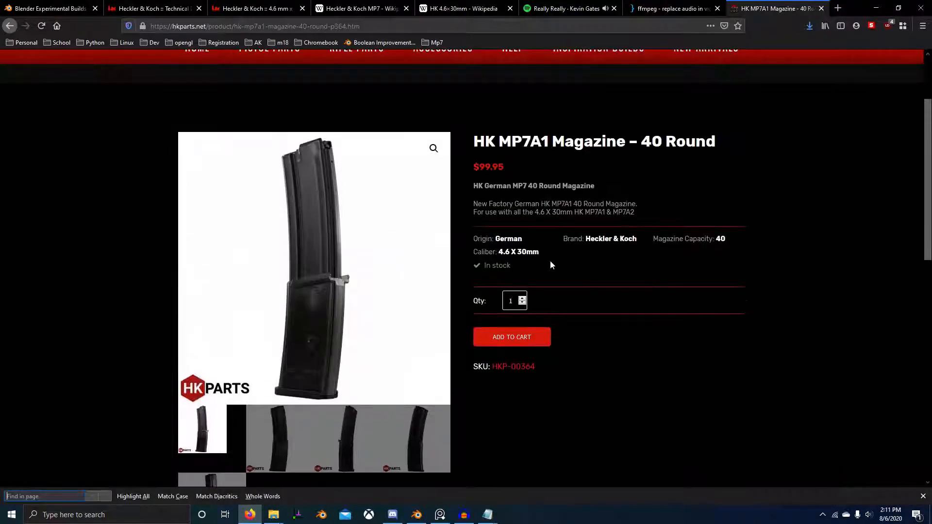
# Step: Search the web for "mp7 magazine dimensions"
pyautogui.moveTo(568, 217); pyautogui.dragTo(666, 211)
pyautogui.click(653, 213)
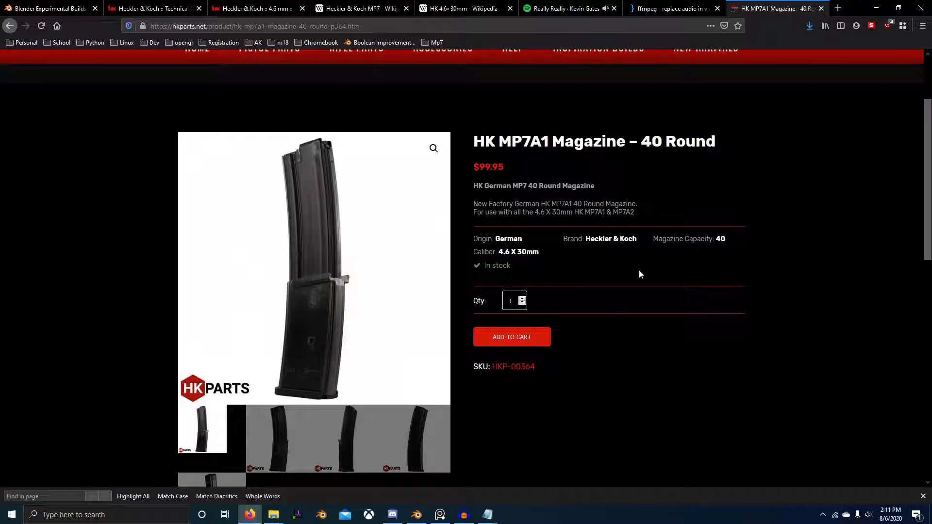
pyautogui.scroll(2, 639, 275)
pyautogui.click(322, 27)
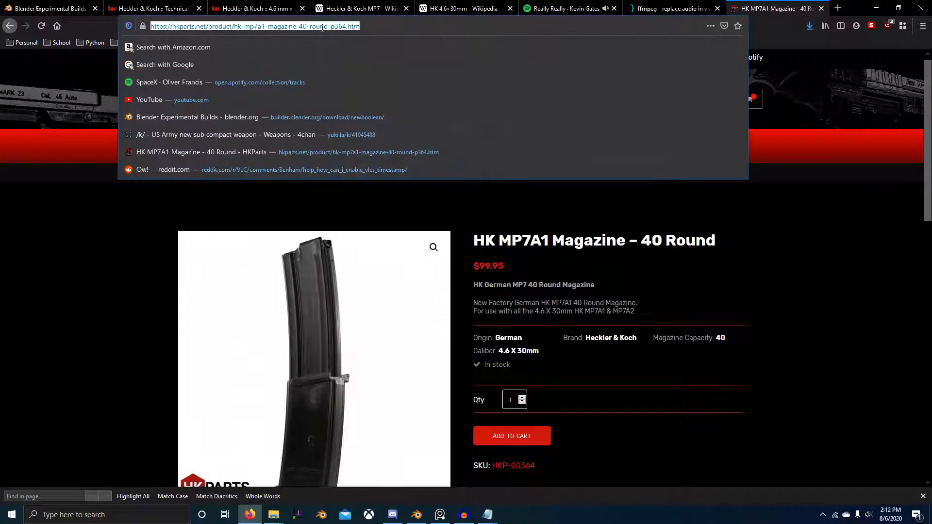
pyautogui.write('mp7 magazine ')
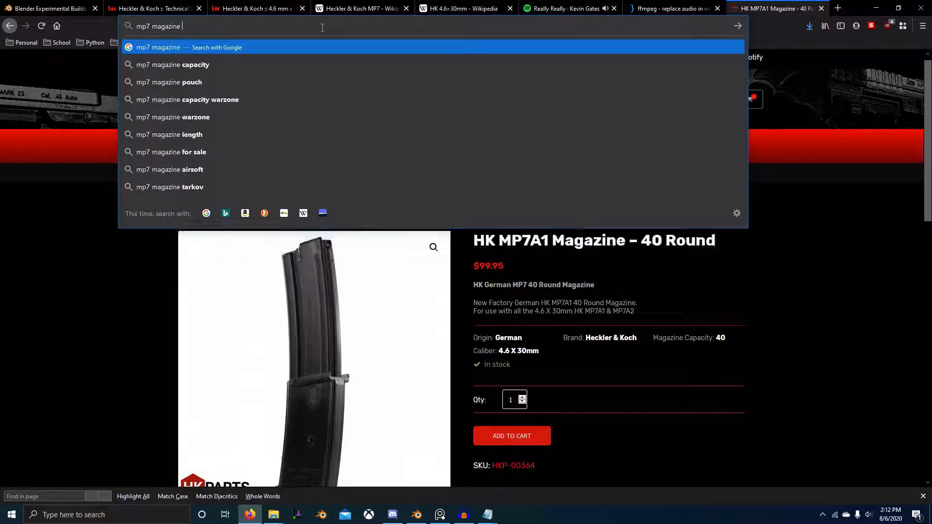
pyautogui.write('dimensions')
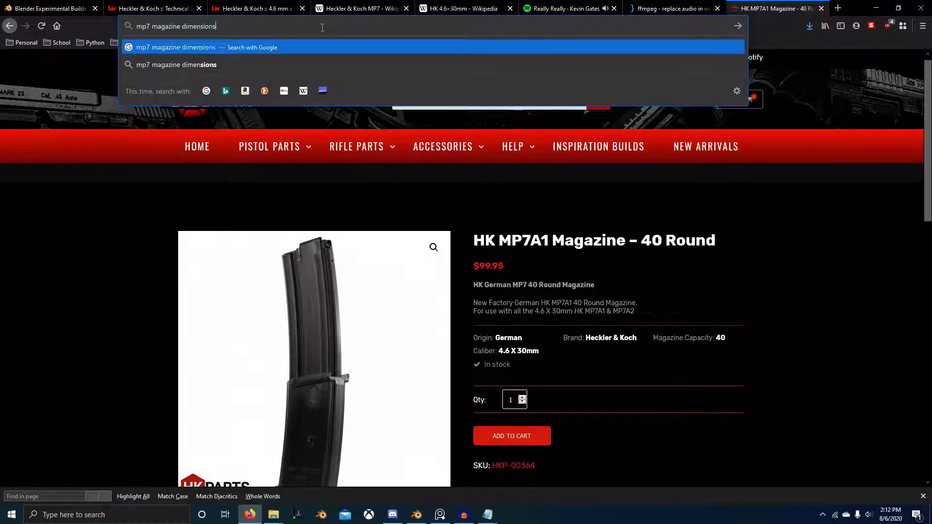
pyautogui.press('Return')
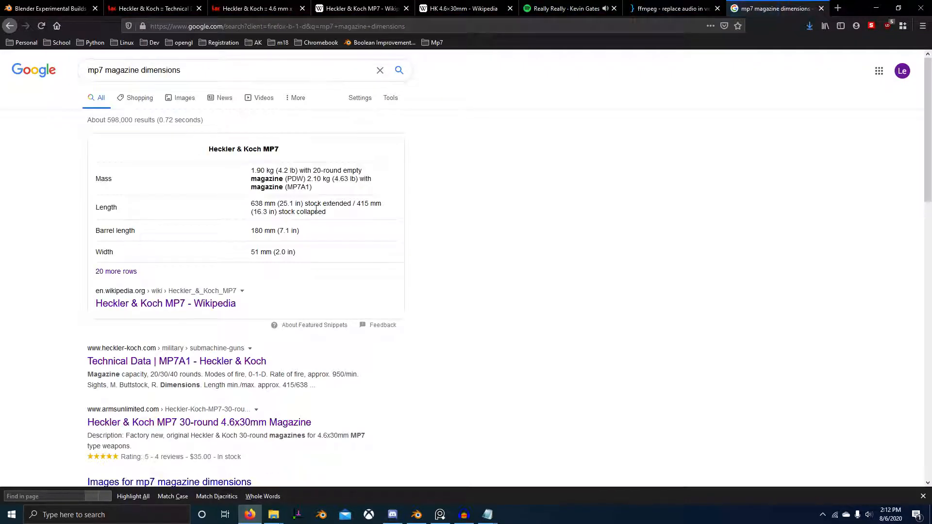
# Step: Open the Heckler & Koch MP7 Wikipedia article in a new tab, find "magazine" in it, and examine the Specifications for dimensions
pyautogui.middleClick(216, 310)
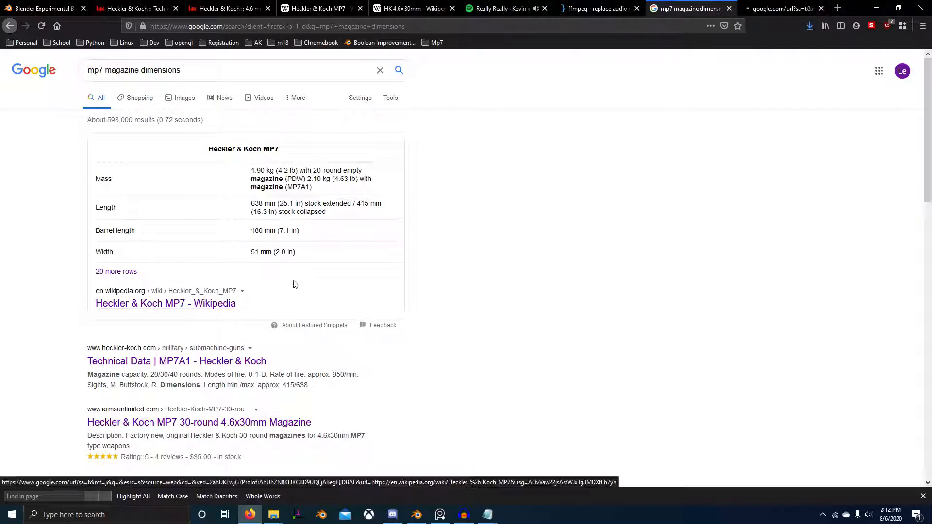
pyautogui.hotkey('ctrl', 'Tab')
pyautogui.scroll(-2, 751, 320)
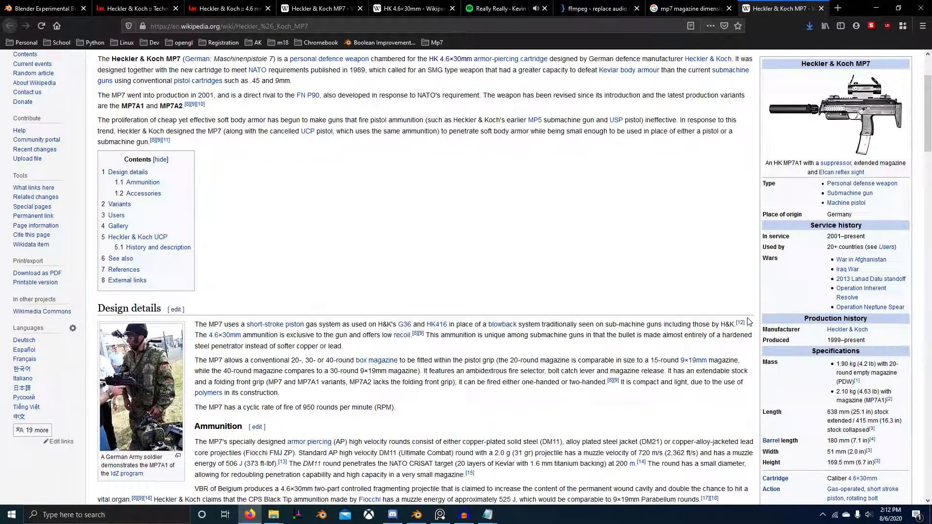
pyautogui.hotkey('ctrl', 'f')
pyautogui.write('magazine')
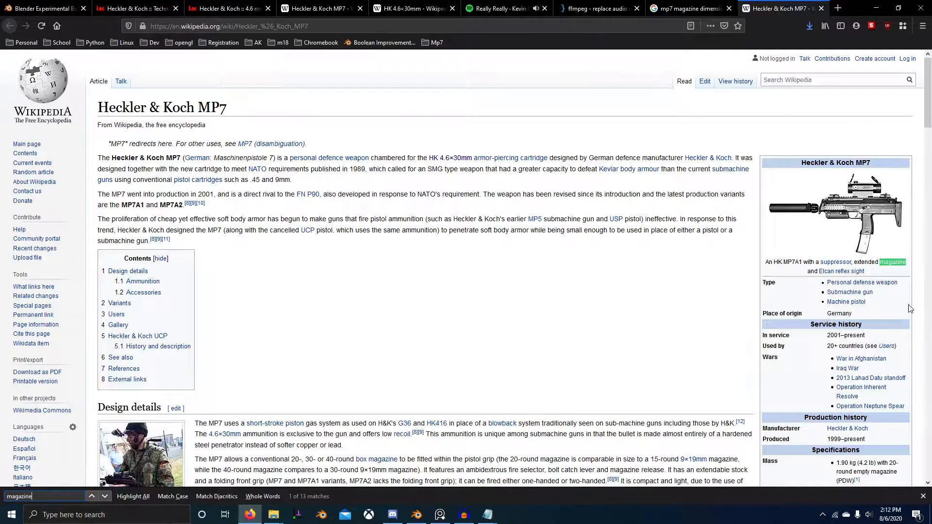
pyautogui.scroll(-5, 839, 246)
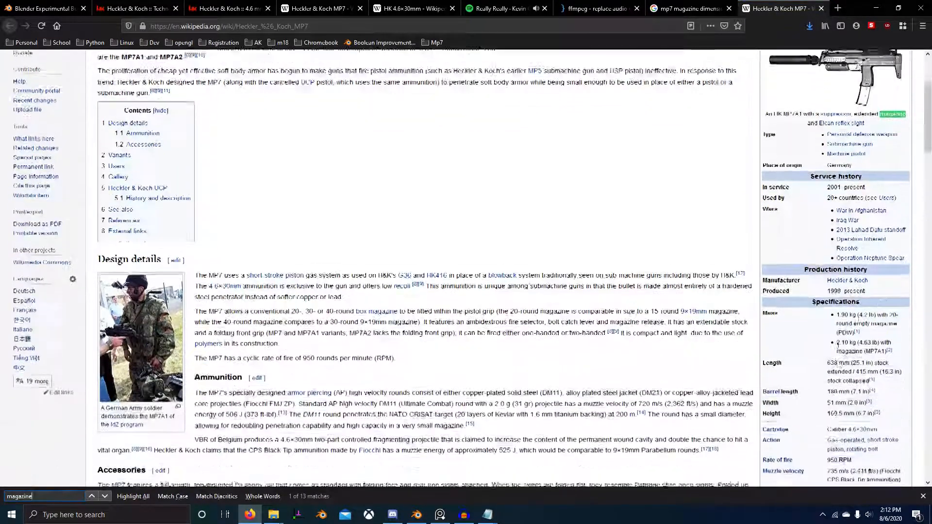
pyautogui.moveTo(825, 203); pyautogui.dragTo(857, 272)
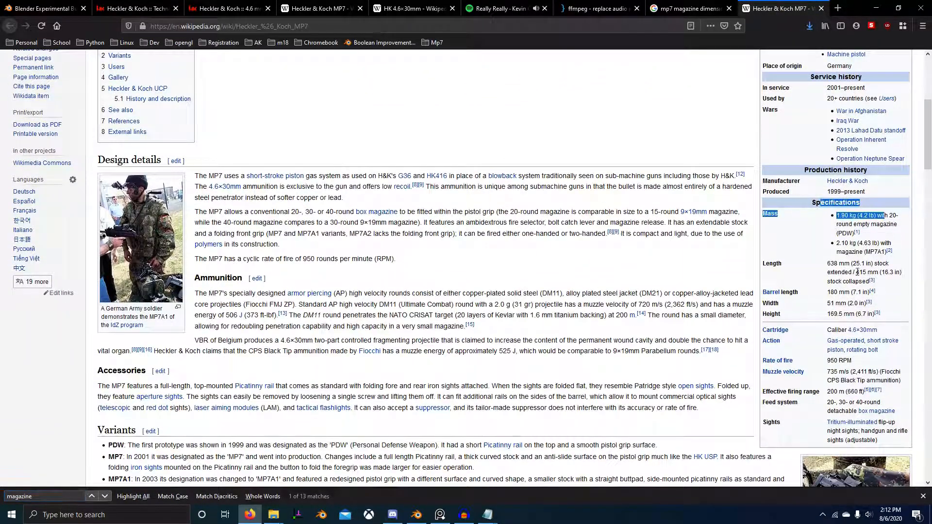
pyautogui.click(814, 274)
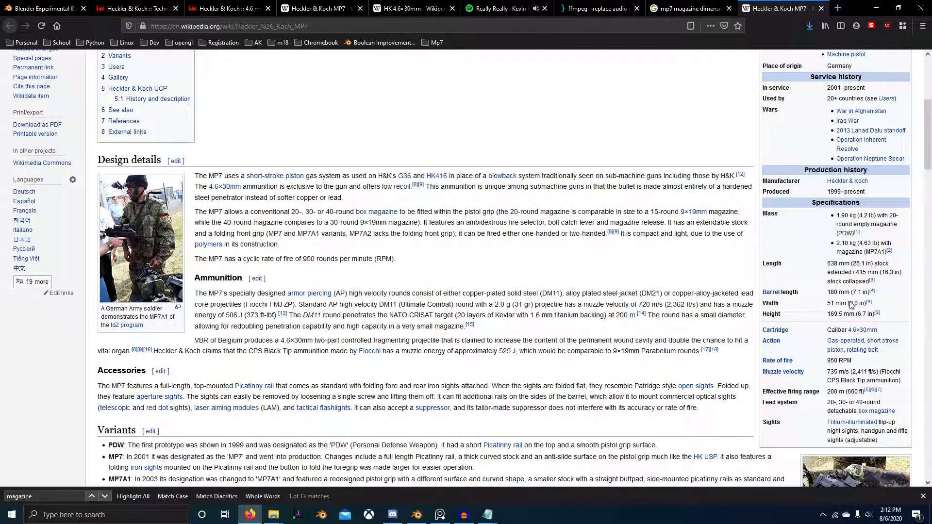
# Step: Go through the "magazine" matches in the Wikipedia article looking for magazine dimensions, and close the article
pyautogui.scroll(-3, 846, 304)
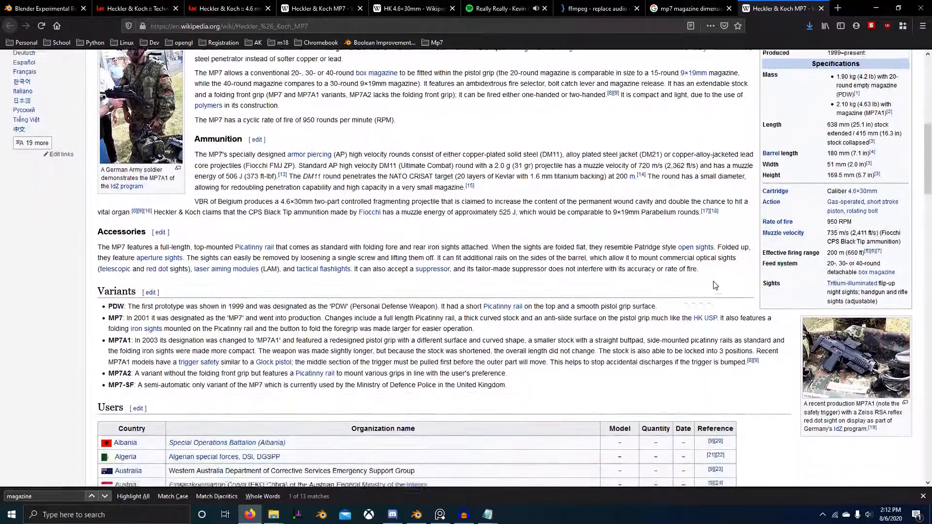
pyautogui.hotkey('ctrl', 'f')
pyautogui.write('magaz')
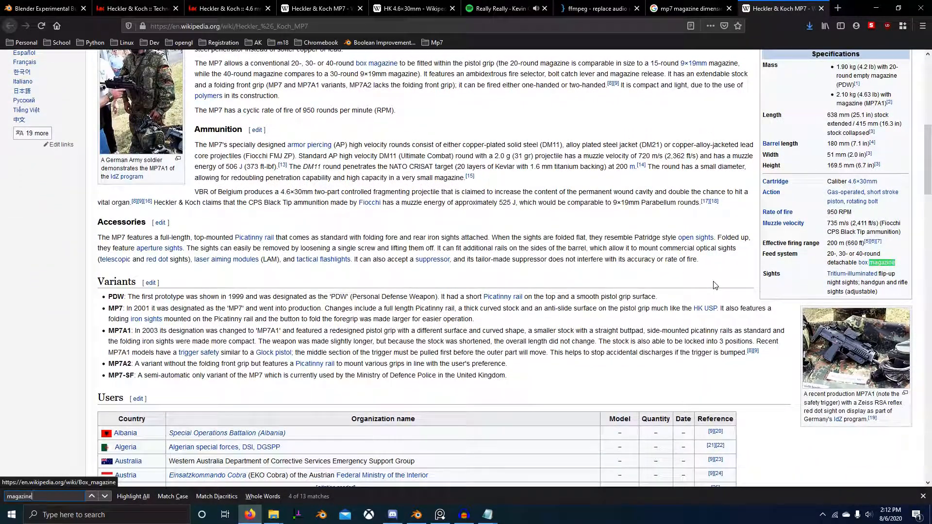
pyautogui.click(105, 496)
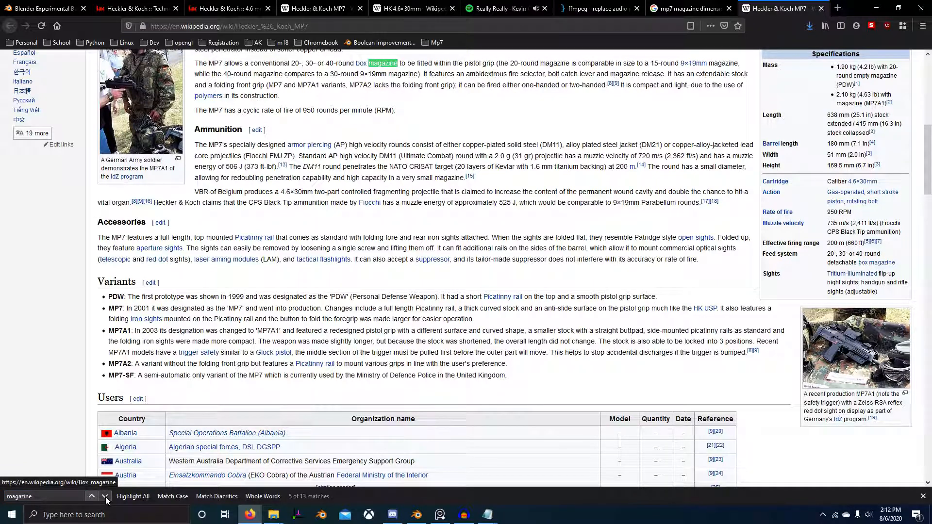
pyautogui.moveTo(383, 64)
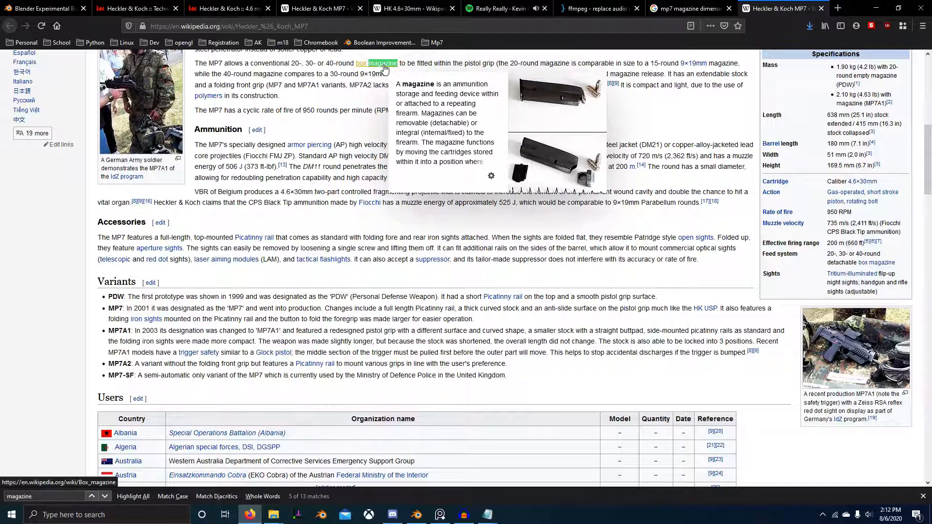
pyautogui.click(441, 64)
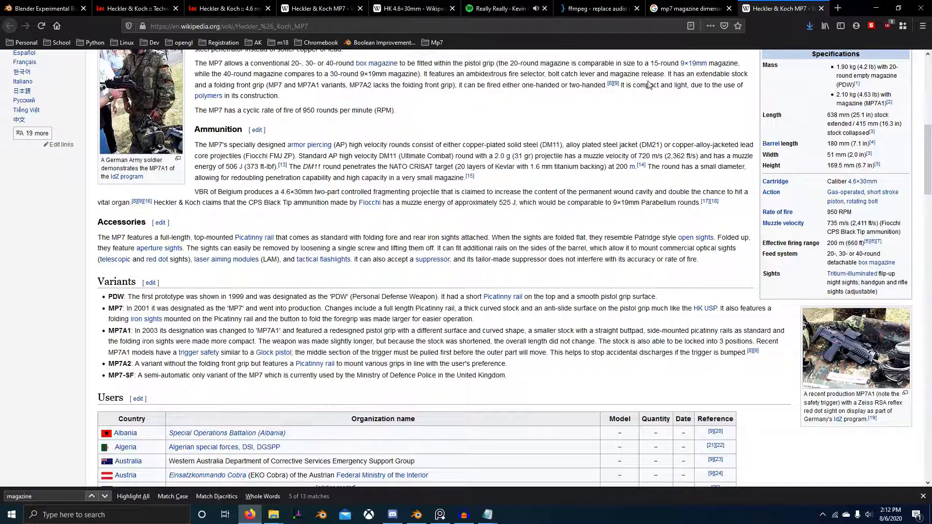
pyautogui.click(106, 496)
pyautogui.click(107, 496)
pyautogui.click(106, 496)
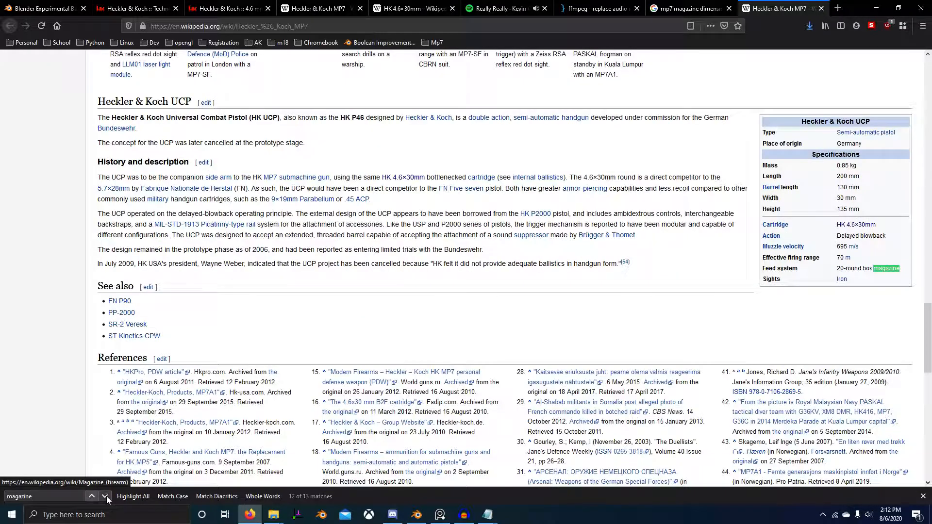
pyautogui.click(106, 497)
pyautogui.click(107, 497)
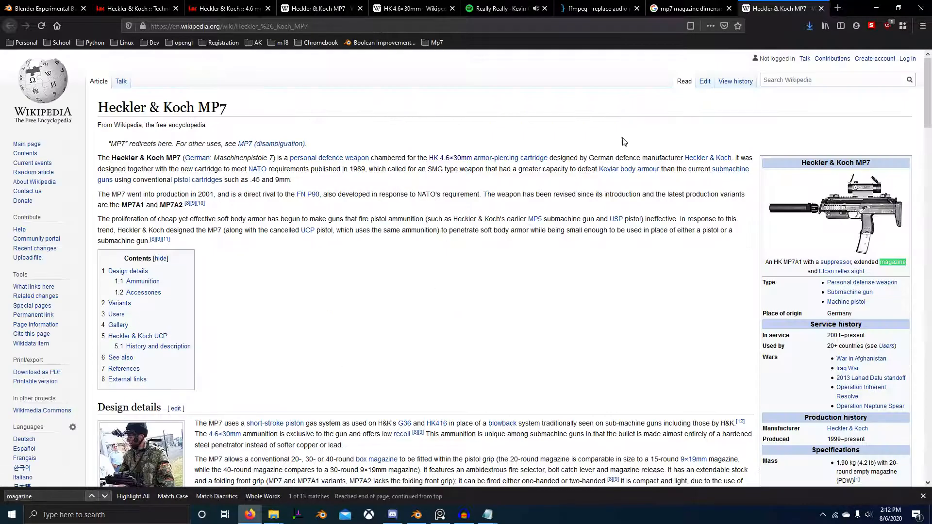
pyautogui.hotkey('ctrl', 'w')
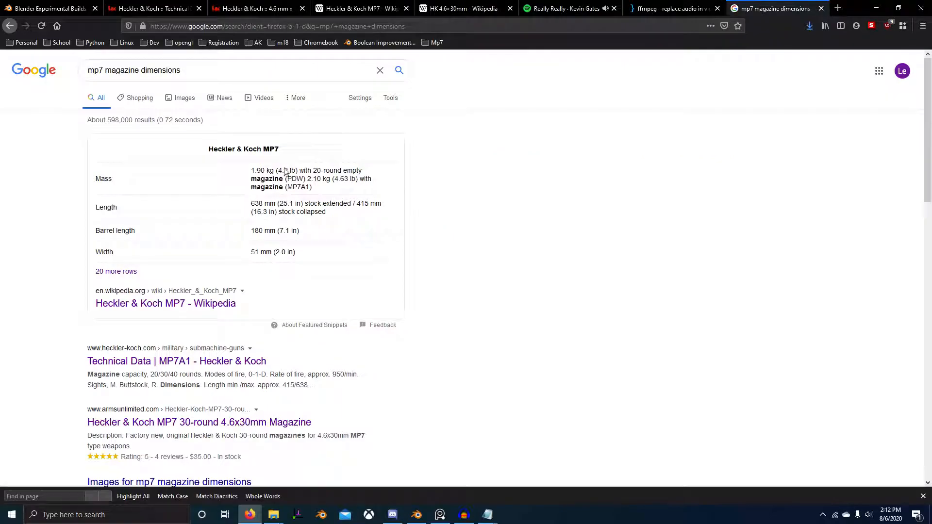
# Step: Switch to Blender and move the magazine image over the magazine in the gun reference
pyautogui.hotkey('alt', 'Tab')
pyautogui.scroll(3, 374, 209)
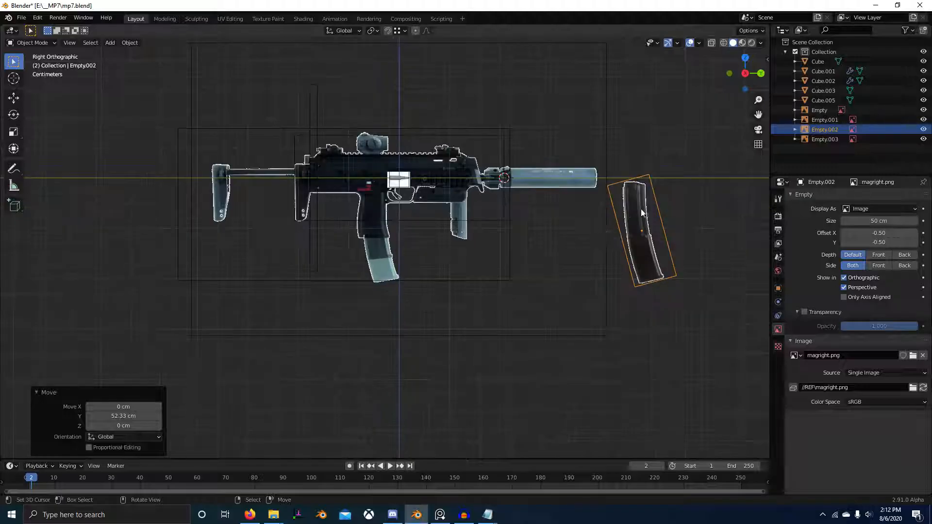
pyautogui.press('g')
pyautogui.click(343, 198)
pyautogui.scroll(5, 441, 264)
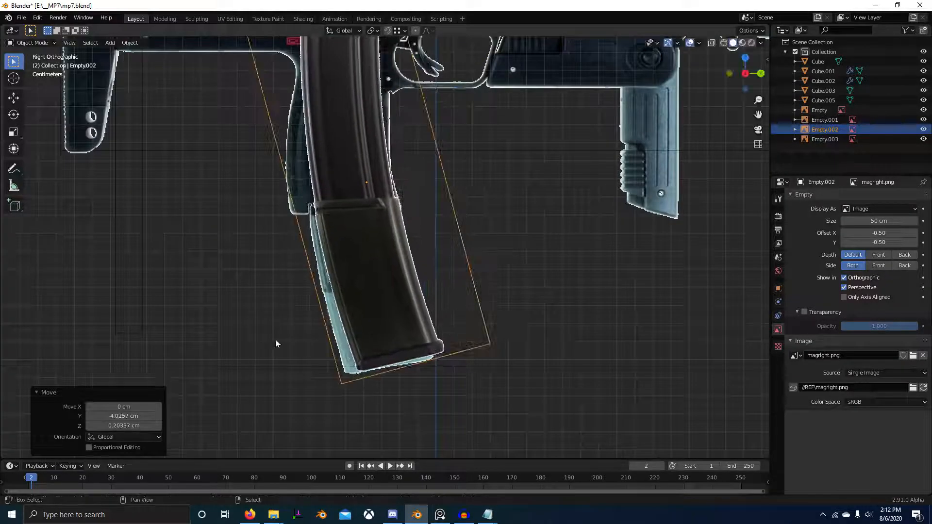
pyautogui.press('g')
pyautogui.click(406, 326)
pyautogui.scroll(4, 464, 283)
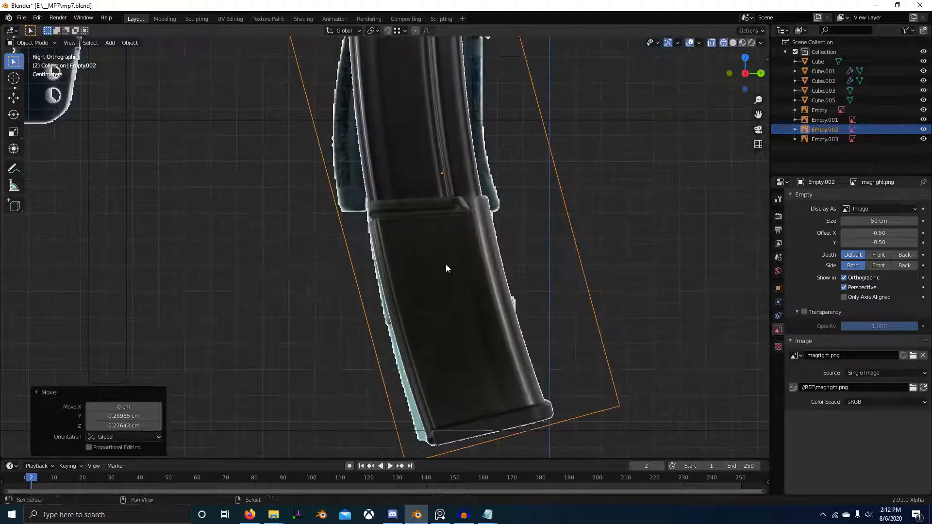
# Step: Make the magazine image transparent with opacity 0.230, set its depth to Back and side to Front, and turn off its perspective display
pyautogui.click(804, 311)
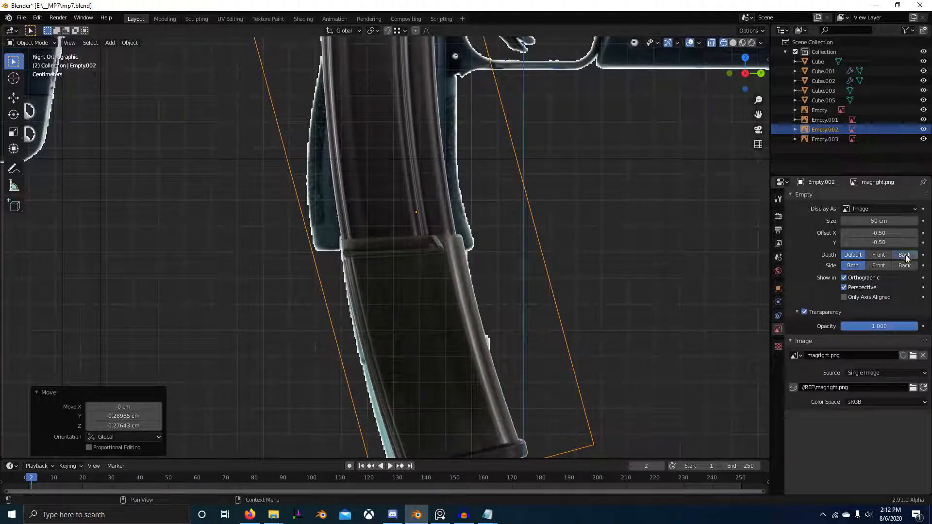
pyautogui.click(905, 255)
pyautogui.click(874, 278)
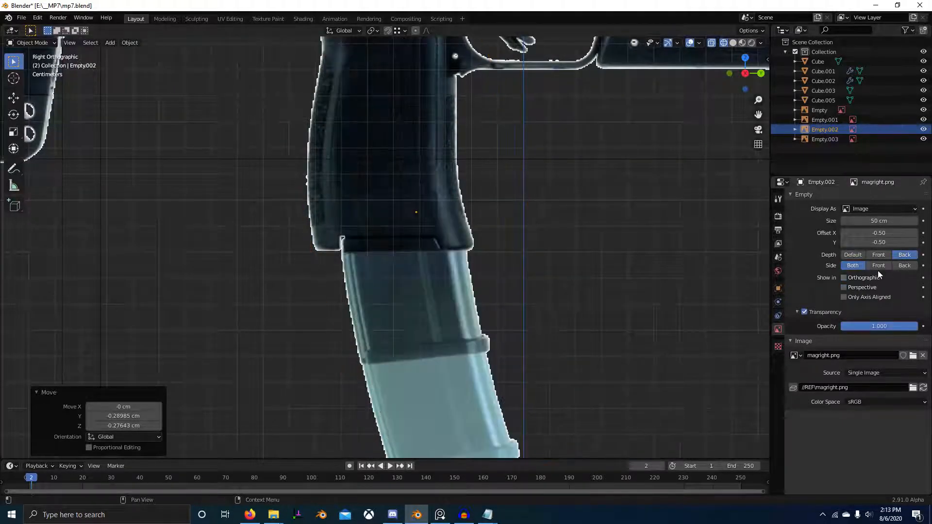
pyautogui.click(872, 277)
pyautogui.moveTo(881, 326); pyautogui.dragTo(822, 326)
# Step: Rotate the magazine image about 2.99° and move it about 0.10 cm in Y and -0.41 cm in Z over the gun's magazine
pyautogui.scroll(4, 624, 238)
pyautogui.press('r')
pyautogui.click(624, 238)
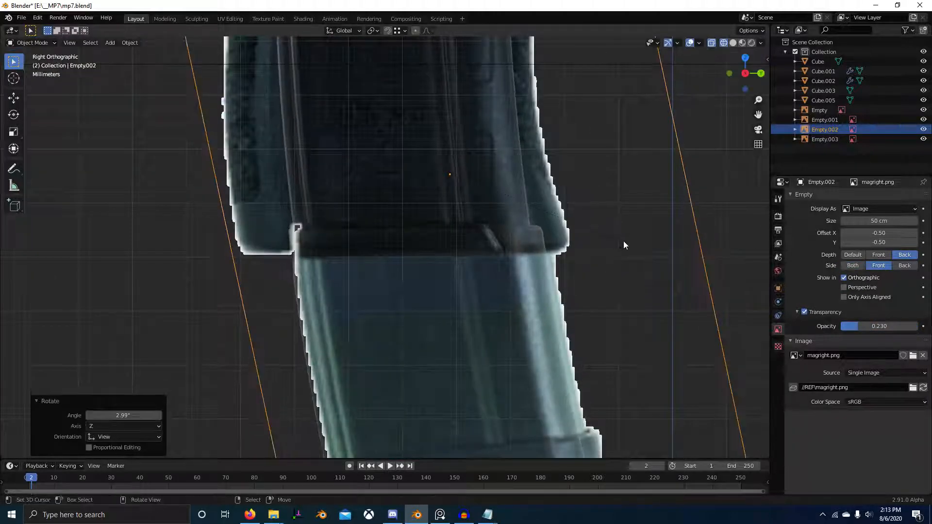
pyautogui.scroll(2, 624, 241)
pyautogui.press('g')
pyautogui.click(639, 149)
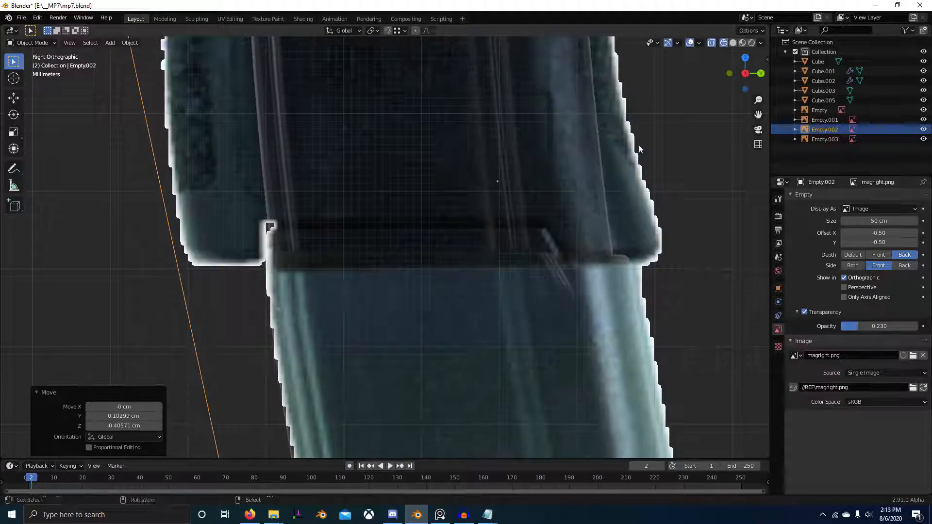
# Step: Move the magazine image about 10.12 cm in Y and -0.60 cm in Z, beside the grip, and set its opacity to 1.000
pyautogui.scroll(-6, 534, 239)
pyautogui.keyDown('shift'); pyautogui.moveTo(602, 236); pyautogui.dragTo(420, 249, button='middle'); pyautogui.keyUp('shift')
pyautogui.press('g')
pyautogui.click(682, 263)
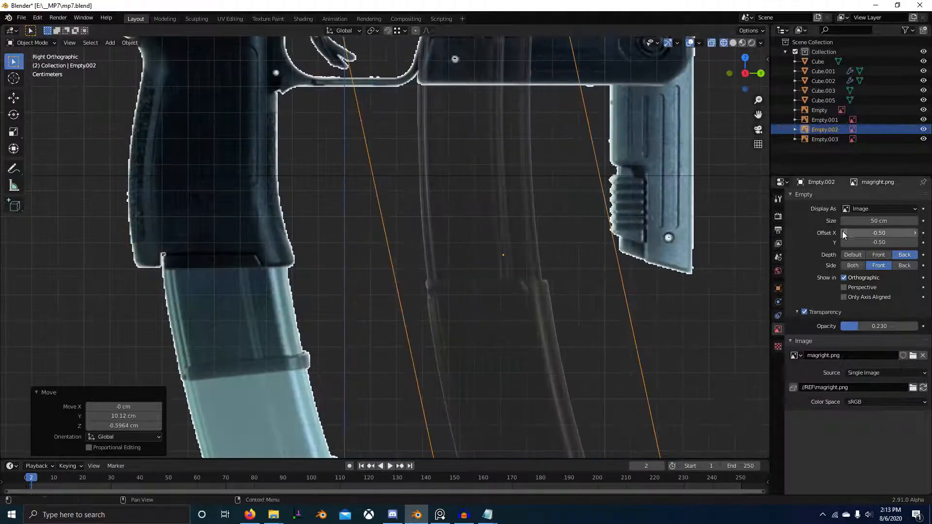
pyautogui.moveTo(859, 330); pyautogui.dragTo(917, 326)
pyautogui.scroll(8, 505, 249)
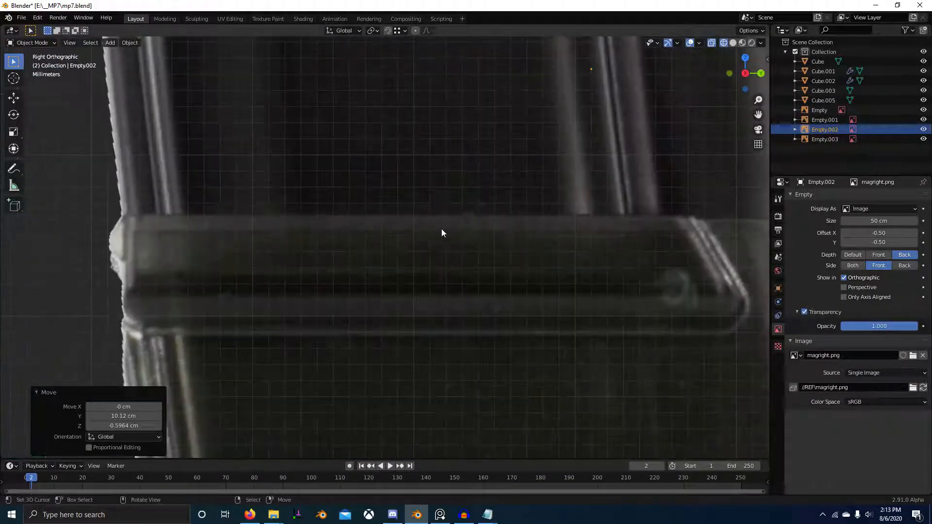
# Step: Add a plane and scale it down to serve as a horizontal guide line for the magazine image
pyautogui.scroll(-6, 450, 221)
pyautogui.hotkey('shift', 'a')
pyautogui.moveTo(459, 211)
pyautogui.click(505, 210)
pyautogui.scroll(-14, 526, 217)
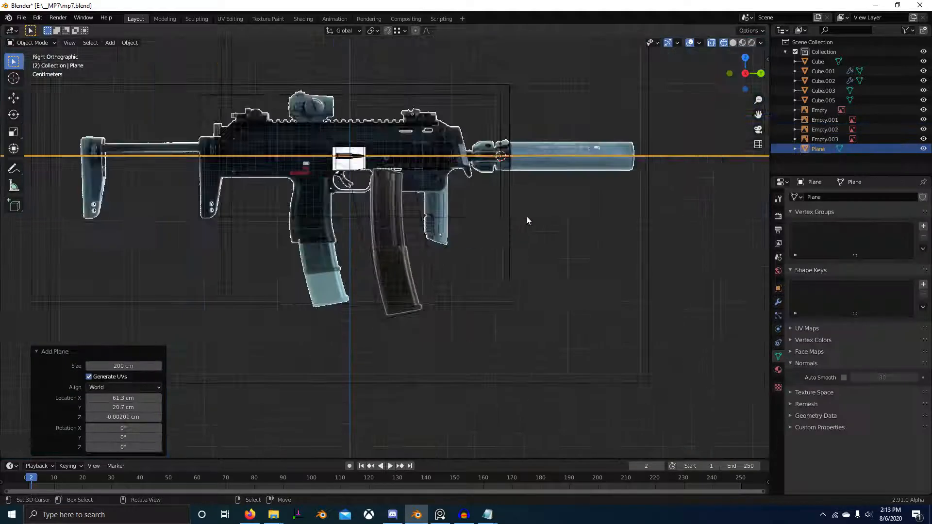
pyautogui.press('s')
pyautogui.click(458, 227)
pyautogui.press('s')
pyautogui.click(440, 213)
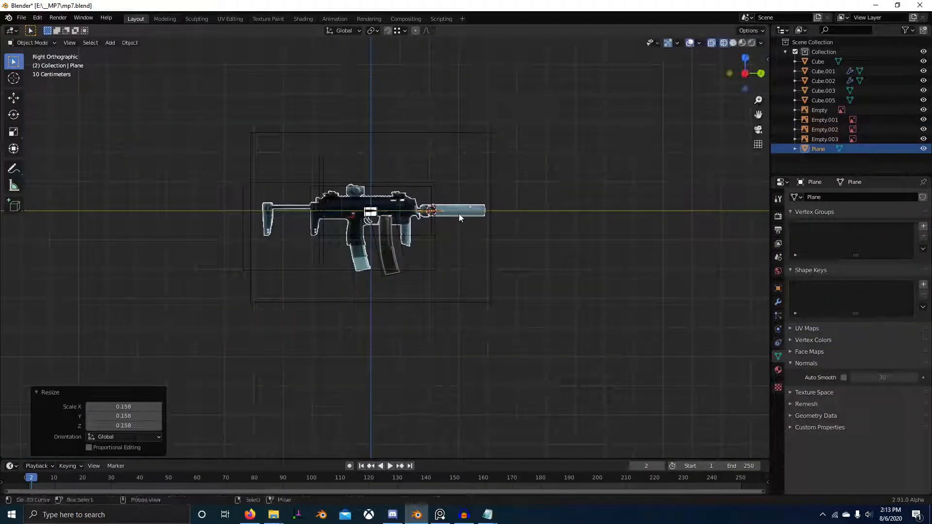
# Step: Move the guide plane onto the top edge of the raised band on the magazine image
pyautogui.press('g')
pyautogui.click(408, 250)
pyautogui.scroll(10, 420, 259)
pyautogui.scroll(5, 424, 265)
pyautogui.press('g')
pyautogui.click(459, 279)
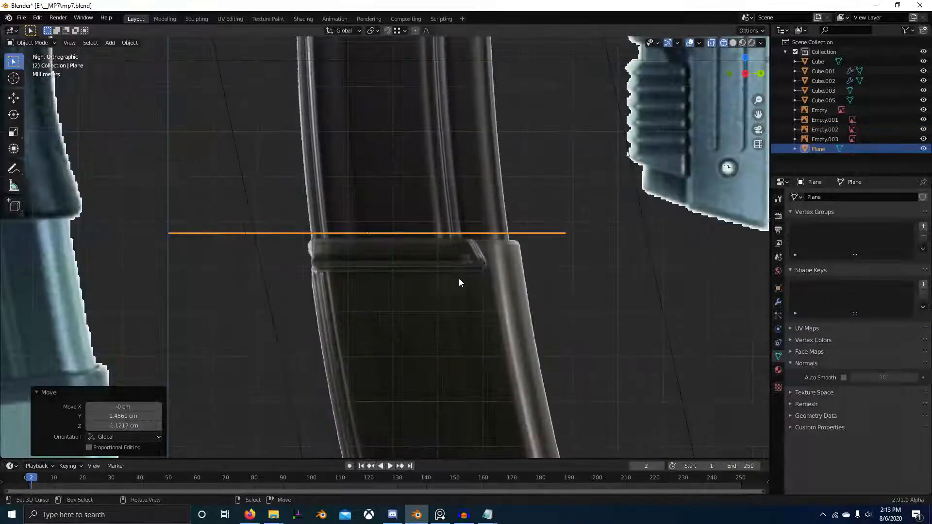
pyautogui.scroll(6, 459, 278)
pyautogui.press('g')
pyautogui.click(587, 281)
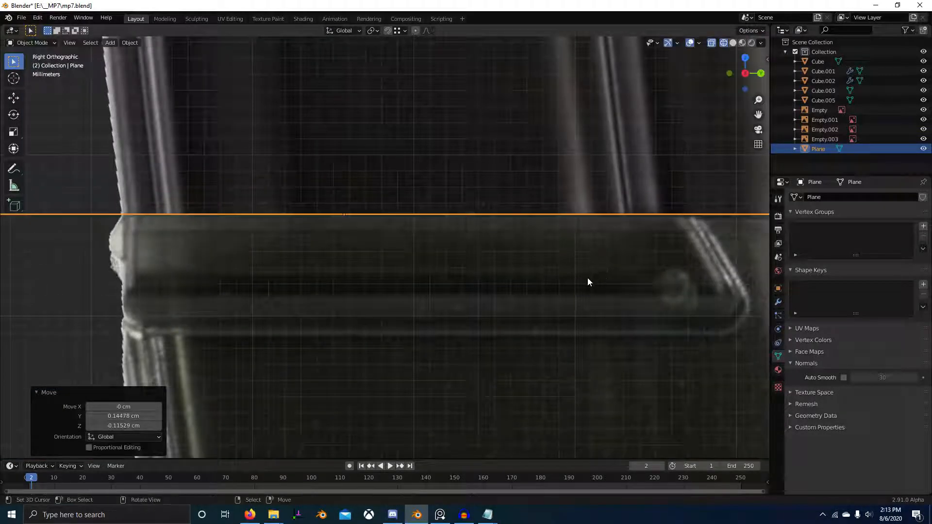
# Step: Duplicate the guide plane about 0.75 cm down along Z to the lower edge of the magazine's raised band
pyautogui.click(618, 251)
pyautogui.click(685, 212)
pyautogui.hotkey('shift', 'd')
pyautogui.press('z')
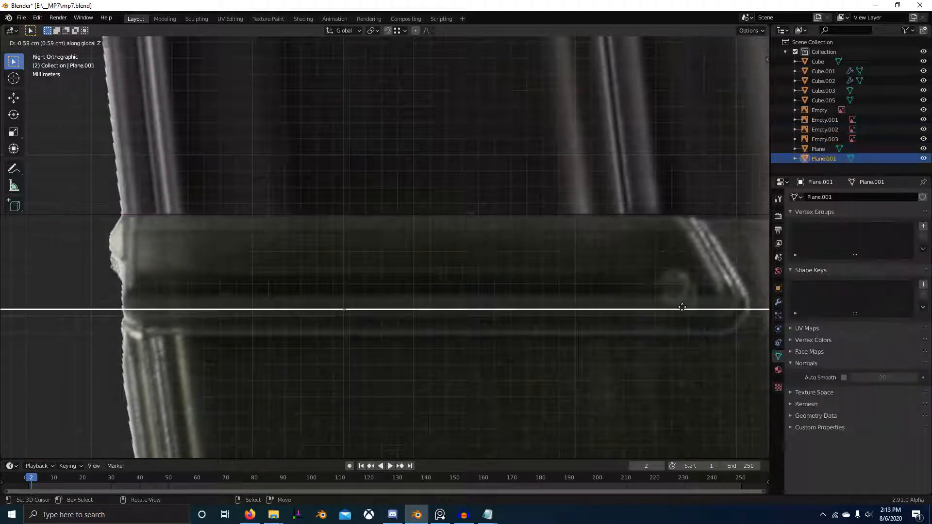
pyautogui.click(690, 334)
pyautogui.scroll(-4, 621, 275)
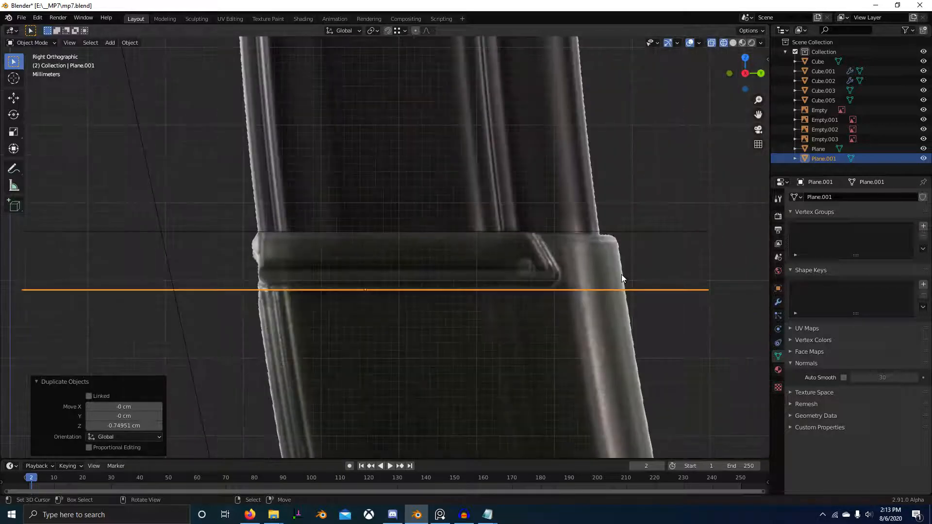
pyautogui.scroll(1, 621, 275)
pyautogui.press('g')
pyautogui.press('z')
pyautogui.rightClick(621, 274)
# Step: Delete both horizontal guide planes from the magazine image's raised band
pyautogui.click(622, 229)
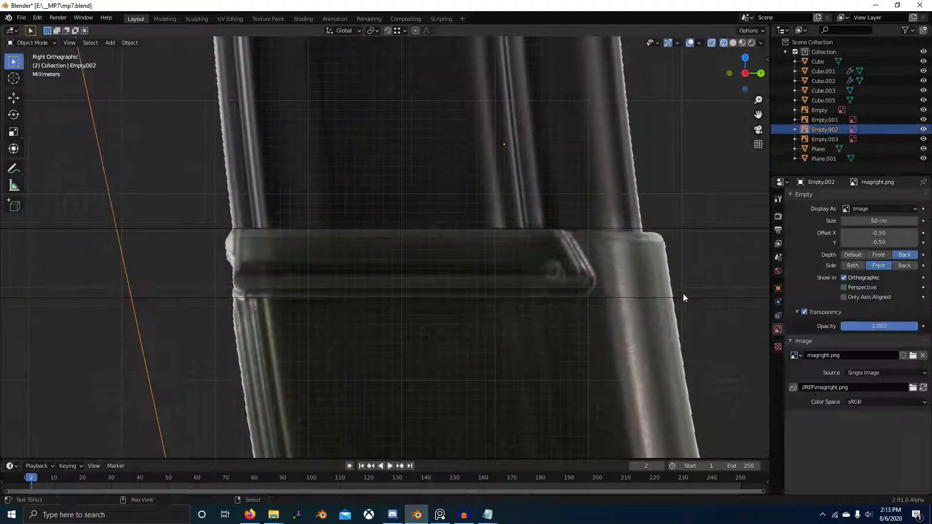
pyautogui.keyDown('shift'); pyautogui.rightClick(700, 297); pyautogui.keyUp('shift')
pyautogui.press('x')
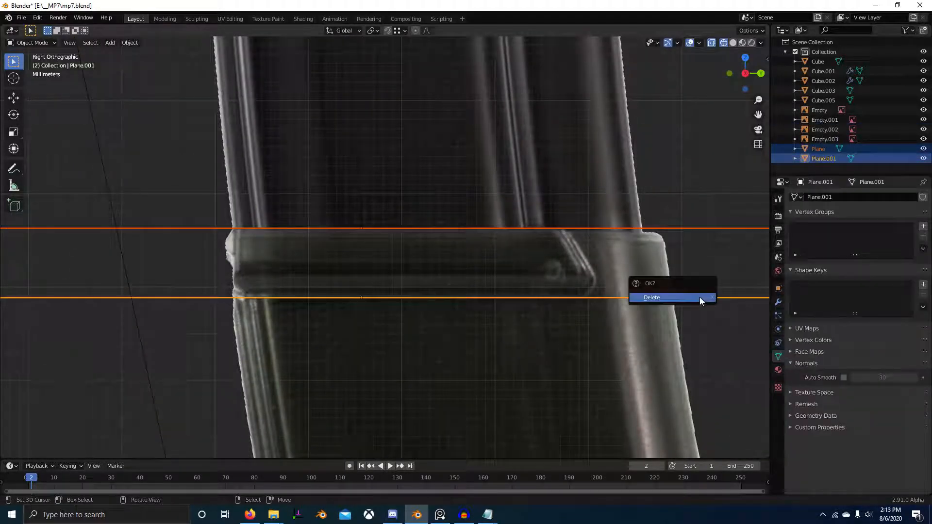
pyautogui.click(700, 297)
# Step: Move the magazine image about -10.09 cm along Y onto the gun's grip
pyautogui.scroll(-5, 486, 219)
pyautogui.rightClick(445, 202)
pyautogui.scroll(-1, 470, 158)
pyautogui.scroll(-3, 470, 170)
pyautogui.scroll(1, 517, 212)
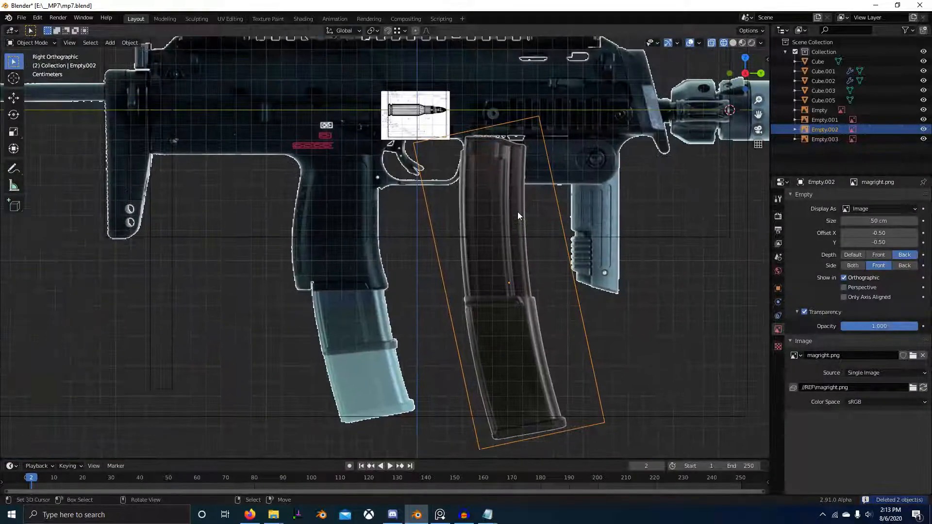
pyautogui.press('g')
pyautogui.press('y')
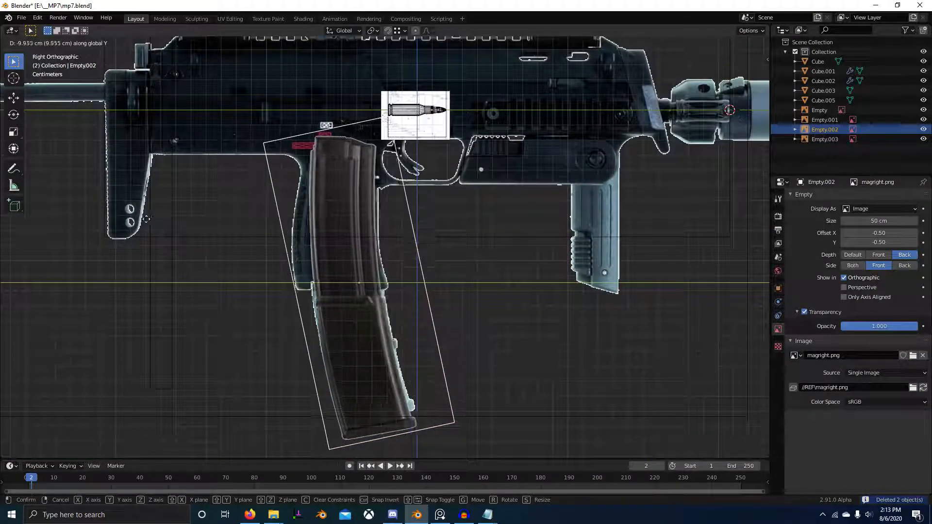
pyautogui.click(127, 220)
# Step: Move the magazine image about -0.06 cm in Y and 0.87 cm in Z so its raised band meets the grip's lower edge
pyautogui.keyDown('shift'); pyautogui.moveTo(391, 242); pyautogui.dragTo(445, 236, button='middle'); pyautogui.keyUp('shift')
pyautogui.scroll(1, 445, 236)
pyautogui.scroll(4, 444, 237)
pyautogui.keyDown('shift'); pyautogui.moveTo(417, 275); pyautogui.dragTo(449, 109, button='middle'); pyautogui.keyUp('shift')
pyautogui.press('g')
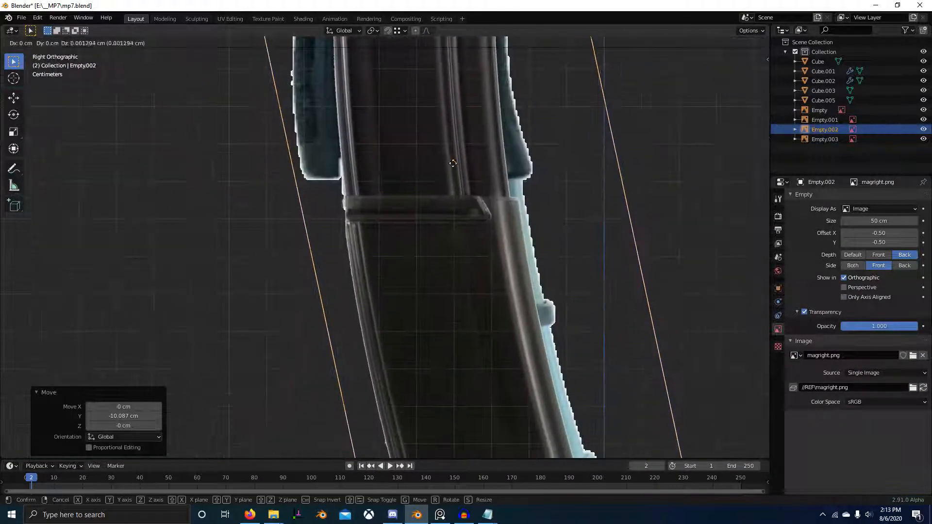
pyautogui.click(427, 264)
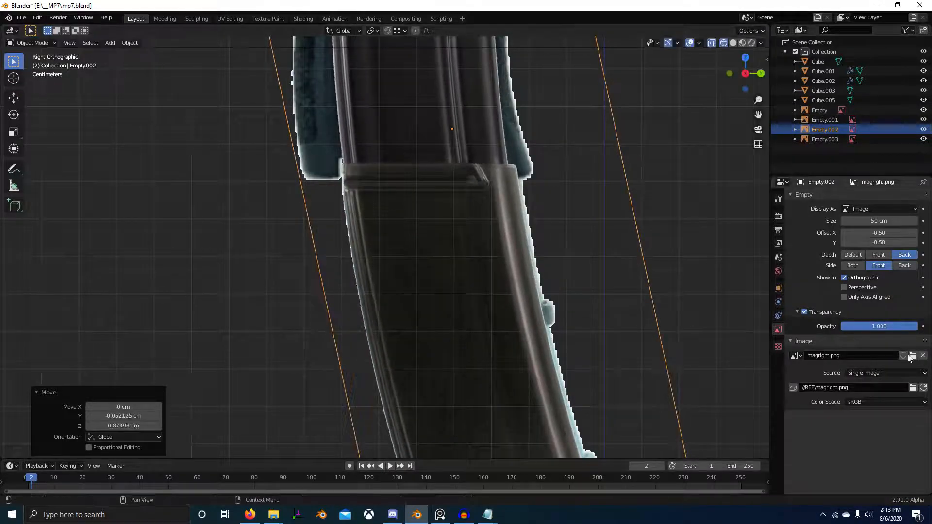
# Step: Set the magazine image's opacity to 0.248 and shift it about -0.02 cm in Y and 0.07 cm in Z
pyautogui.moveTo(879, 325); pyautogui.dragTo(860, 325)
pyautogui.scroll(4, 557, 347)
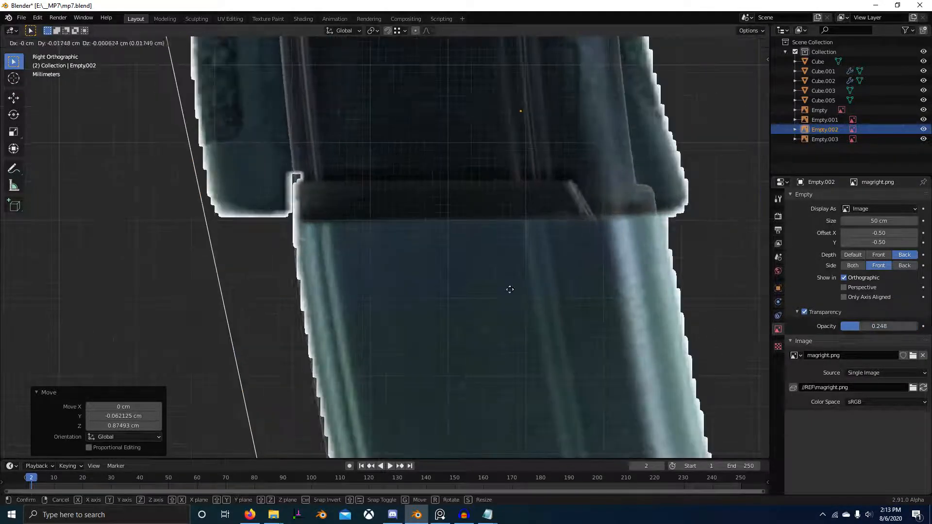
pyautogui.press('g')
pyautogui.click(518, 233)
# Step: Scale the magazine image to about 0.98 and nudge it about -0.04 cm in Y to match the gun reference's magazine
pyautogui.press('s')
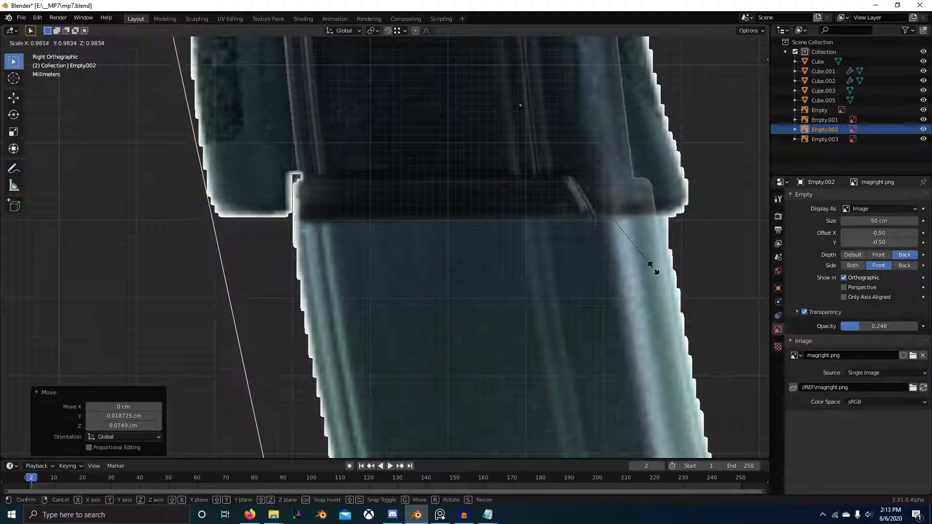
pyautogui.click(643, 267)
pyautogui.press('g')
pyautogui.click(638, 272)
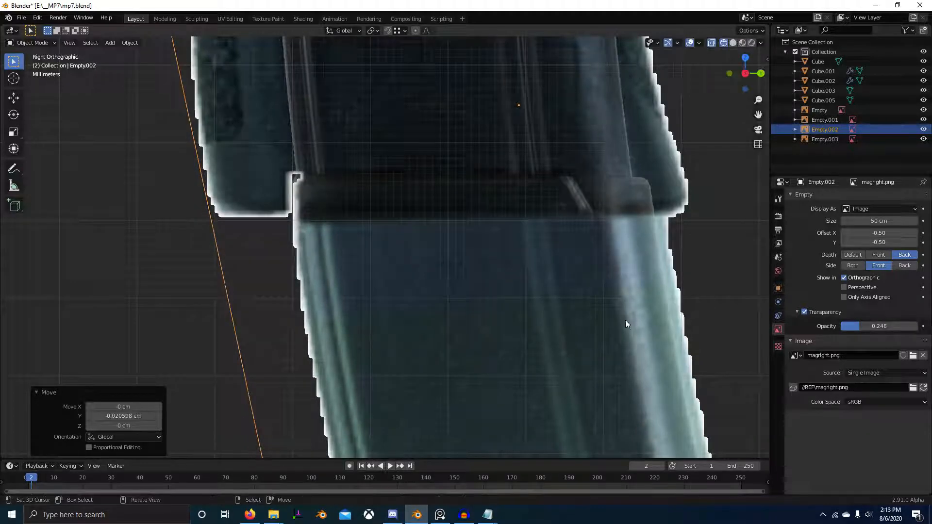
pyautogui.press('g')
pyautogui.click(598, 318)
# Step: Fit the magazine image's base to the gun reference by fine-tuning its scale and position, ending with a 0.05 cm Y and 0.09 cm Z shift
pyautogui.scroll(-2, 663, 330)
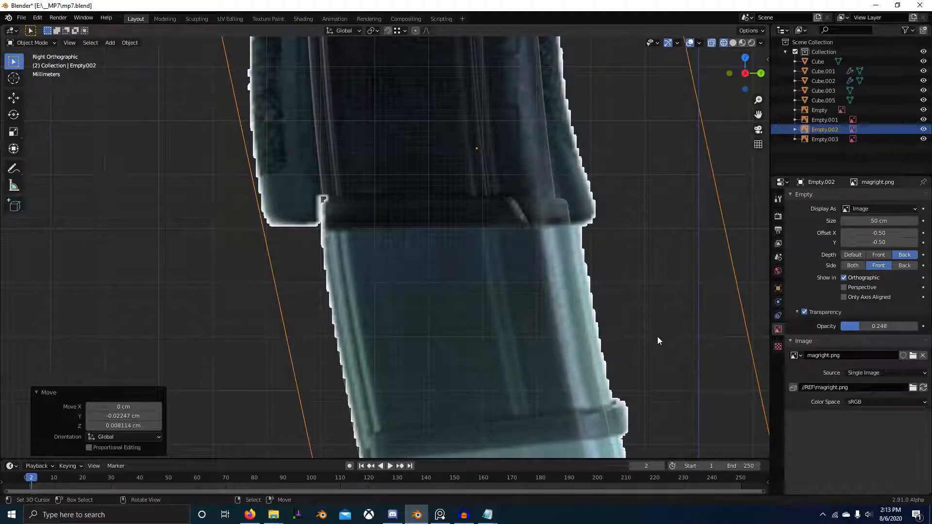
pyautogui.scroll(-3, 659, 340)
pyautogui.press('g')
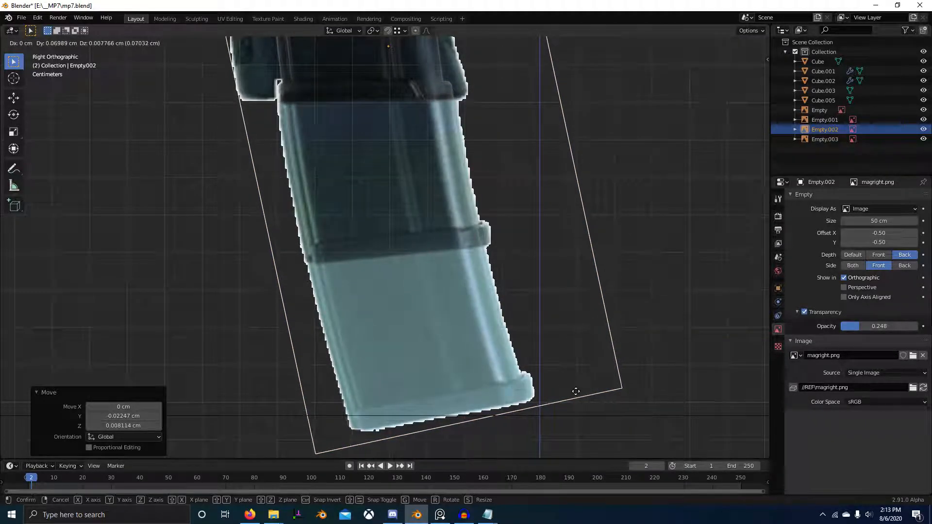
pyautogui.click(576, 391)
pyautogui.press('s')
pyautogui.click(637, 405)
pyautogui.press('g')
pyautogui.click(666, 397)
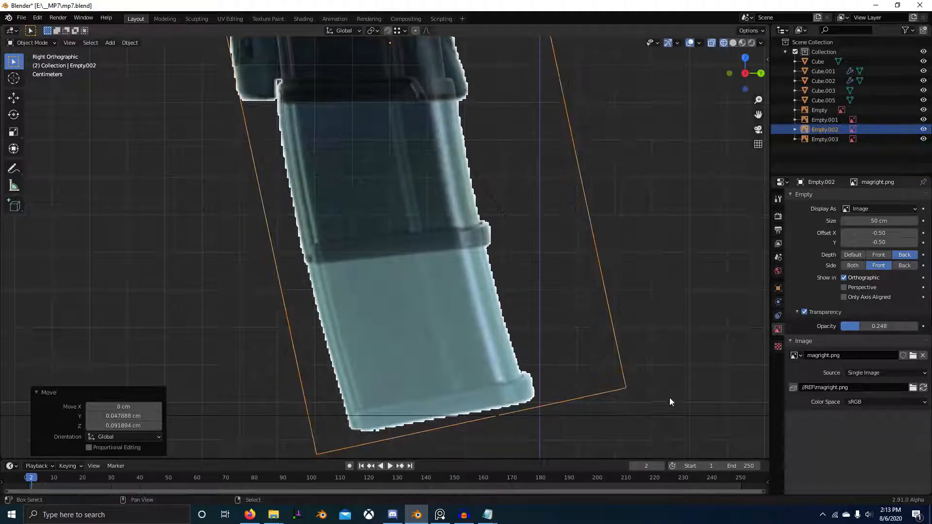
# Step: Set the magazine image's opacity to 1.000 and nudge it about -0.05 cm in Y
pyautogui.moveTo(877, 324); pyautogui.dragTo(918, 326)
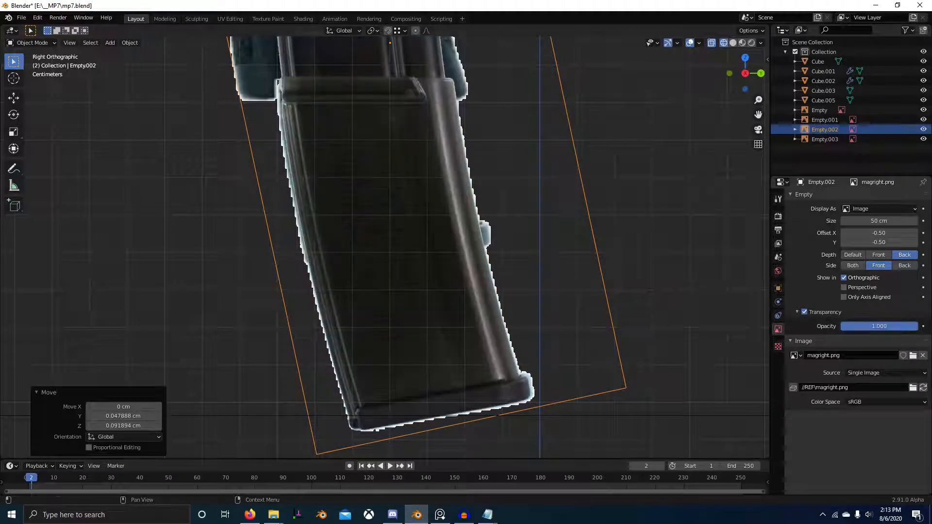
pyautogui.scroll(-3, 466, 242)
pyautogui.keyDown('shift'); pyautogui.moveTo(408, 204); pyautogui.dragTo(402, 287, button='middle'); pyautogui.keyUp('shift')
pyautogui.keyDown('shift'); pyautogui.moveTo(416, 230); pyautogui.dragTo(451, 400, button='middle'); pyautogui.keyUp('shift')
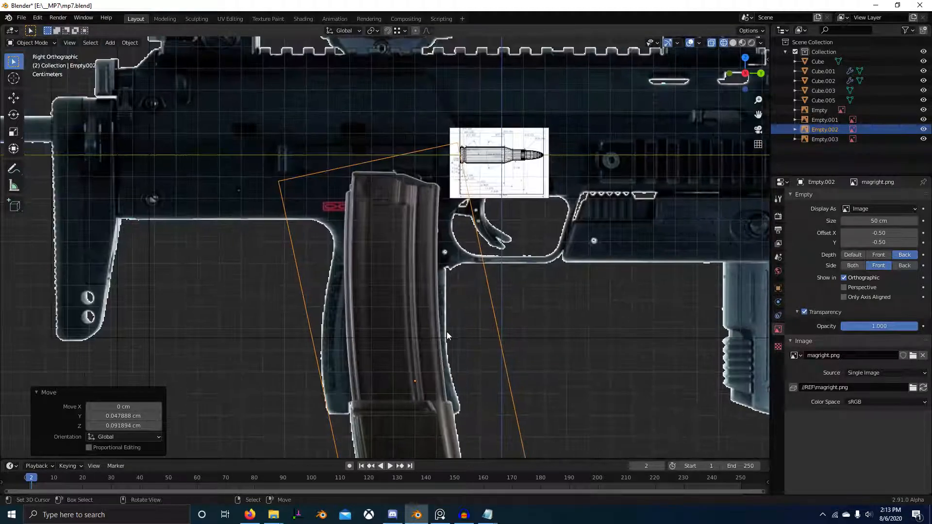
pyautogui.keyDown('shift'); pyautogui.moveTo(448, 340); pyautogui.dragTo(460, 233, button='middle'); pyautogui.keyUp('shift')
pyautogui.press('g')
pyautogui.keyDown('shift'); pyautogui.click(459, 317); pyautogui.keyUp('shift')
# Step: Examine how the magazine image lines up with the gun reference from its base to the receiver and trigger area
pyautogui.keyDown('shift'); pyautogui.moveTo(519, 343); pyautogui.dragTo(523, 220, button='middle'); pyautogui.keyUp('shift')
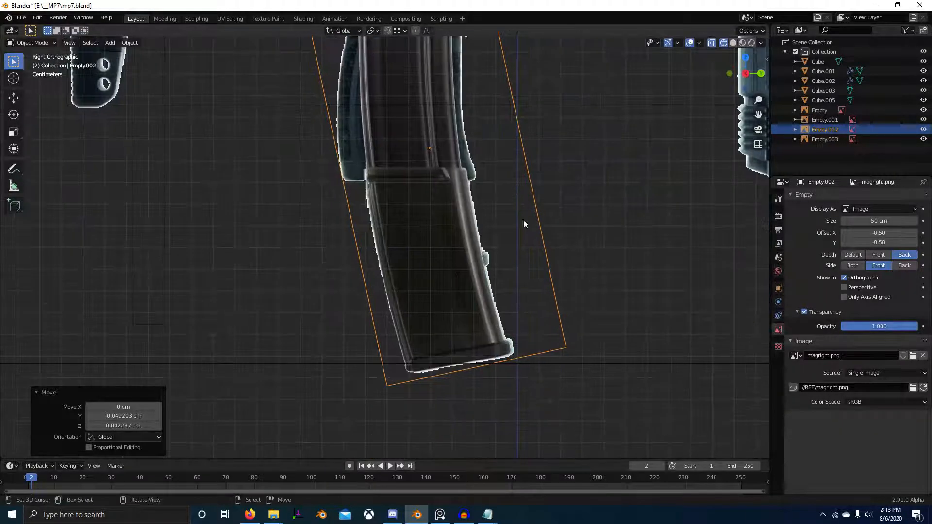
pyautogui.keyDown('shift'); pyautogui.moveTo(569, 373); pyautogui.dragTo(569, 333, button='middle'); pyautogui.keyUp('shift')
pyautogui.scroll(2, 569, 333)
pyautogui.moveTo(902, 322)
pyautogui.mouseDown()
pyautogui.moveTo(824, 322)
pyautogui.moveTo(919, 326)
pyautogui.mouseUp()
pyautogui.scroll(-12, 569, 316)
pyautogui.scroll(10, 568, 321)
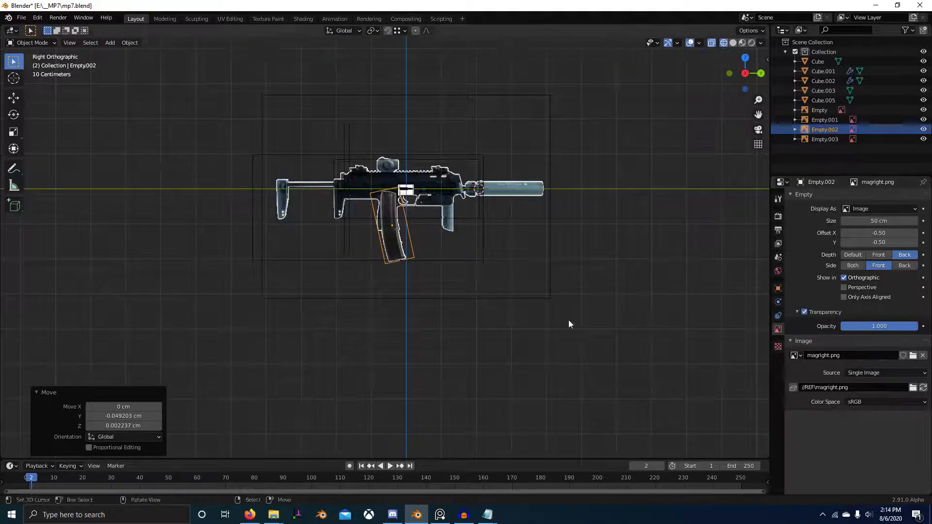
pyautogui.scroll(-1, 597, 304)
pyautogui.keyDown('shift'); pyautogui.moveTo(631, 309); pyautogui.dragTo(455, 334, button='middle'); pyautogui.keyUp('shift')
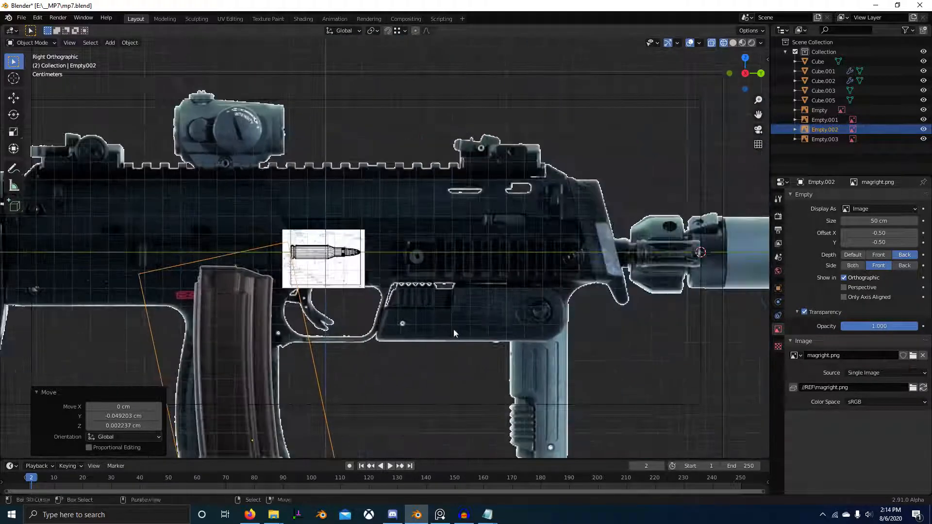
pyautogui.keyDown('shift'); pyautogui.moveTo(546, 325); pyautogui.dragTo(436, 336, button='middle'); pyautogui.keyUp('shift')
pyautogui.keyDown('shift'); pyautogui.moveTo(177, 330); pyautogui.dragTo(397, 314, button='middle'); pyautogui.keyUp('shift')
pyautogui.scroll(4, 397, 315)
pyautogui.scroll(-1, 592, 301)
pyautogui.keyDown('shift'); pyautogui.moveTo(592, 298); pyautogui.dragTo(619, 319, button='middle'); pyautogui.keyUp('shift')
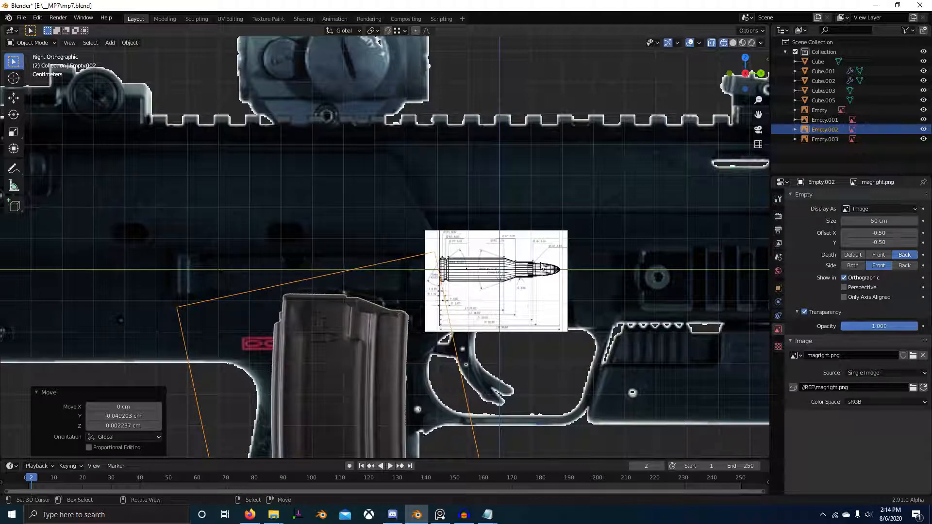
# Step: Duplicate the magazine image about 71 cm along Y, beyond the suppressor
pyautogui.scroll(-6, 475, 266)
pyautogui.hotkey('shift', 'd')
pyautogui.click(38, 327)
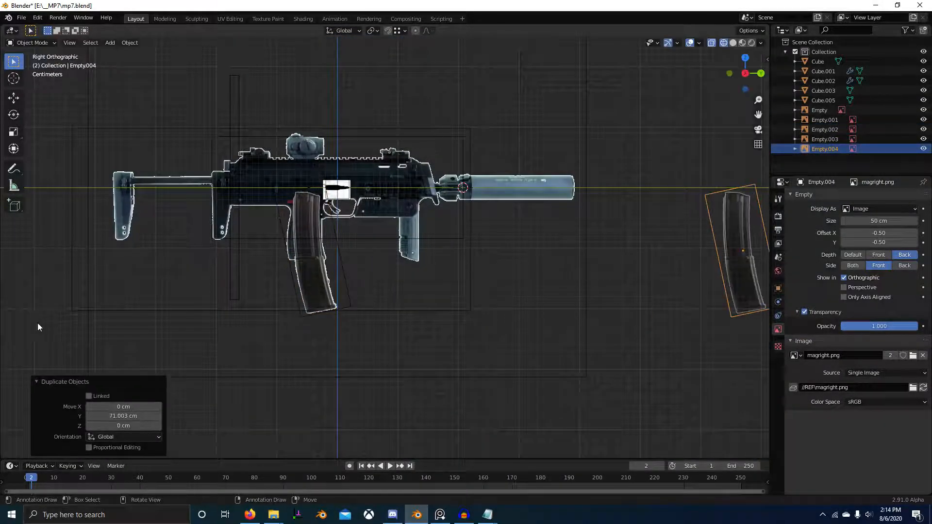
pyautogui.scroll(-3, 243, 303)
pyautogui.scroll(3, 351, 268)
# Step: Move the duplicated magazine image about -14.59 cm along Y, closer to the gun
pyautogui.keyDown('shift'); pyautogui.moveTo(559, 277); pyautogui.dragTo(272, 307, button='middle'); pyautogui.keyUp('shift')
pyautogui.press('g')
pyautogui.press('y')
pyautogui.click(254, 267)
pyautogui.scroll(2, 254, 269)
pyautogui.scroll(-5, 390, 273)
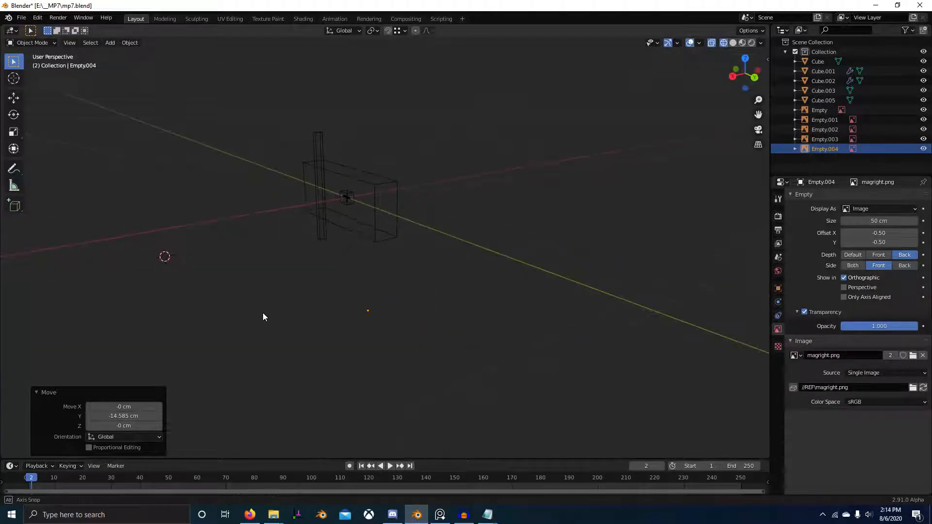
pyautogui.press('KP_3')
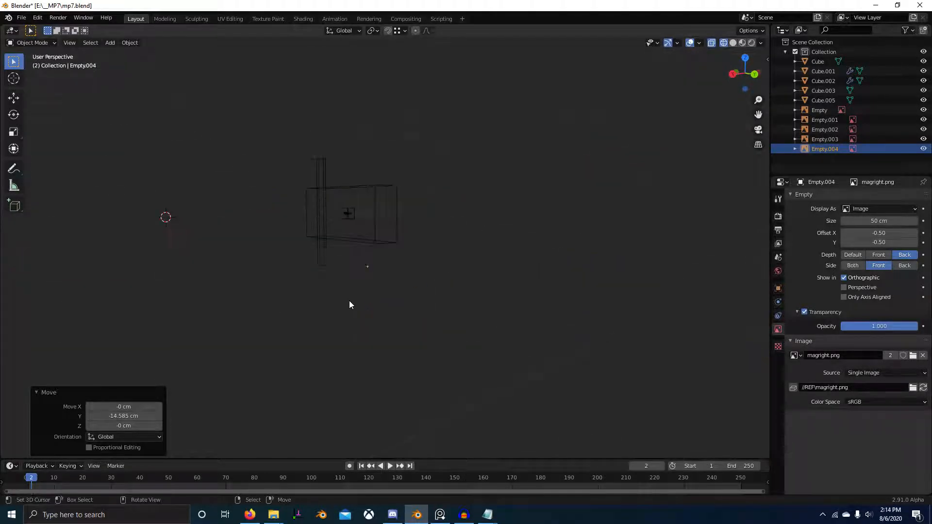
pyautogui.scroll(5, 349, 301)
# Step: Select both magazine images and move them about -43.90 cm along X
pyautogui.keyDown('shift'); pyautogui.click(285, 238); pyautogui.keyUp('shift')
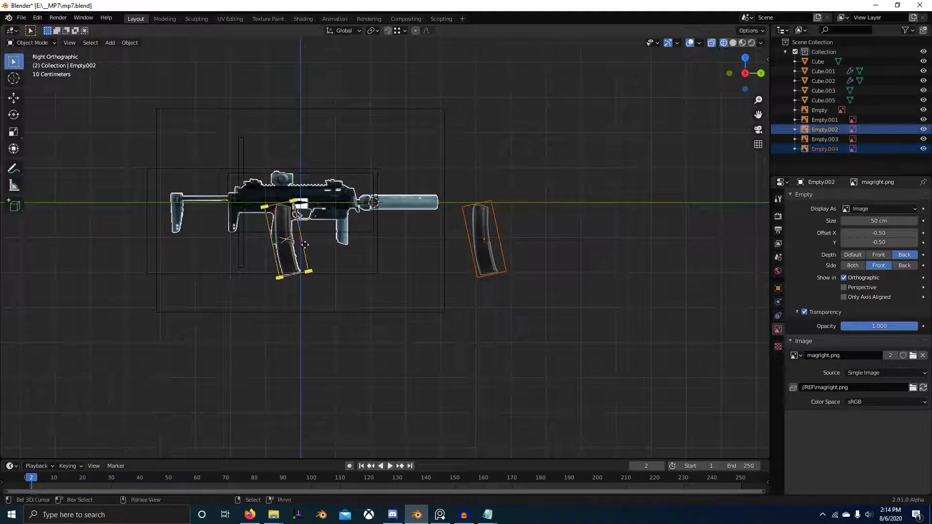
pyautogui.moveTo(286, 238); pyautogui.dragTo(243, 323, button='middle')
pyautogui.press('g')
pyautogui.press('y')
pyautogui.click(430, 318)
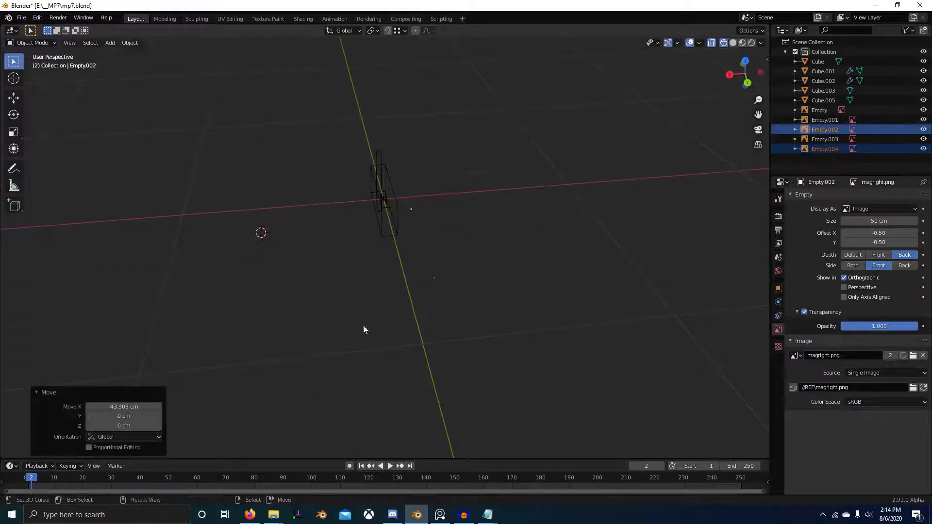
pyautogui.moveTo(363, 325); pyautogui.dragTo(450, 285, button='middle')
pyautogui.press('KP_3')
pyautogui.scroll(2, 308, 252)
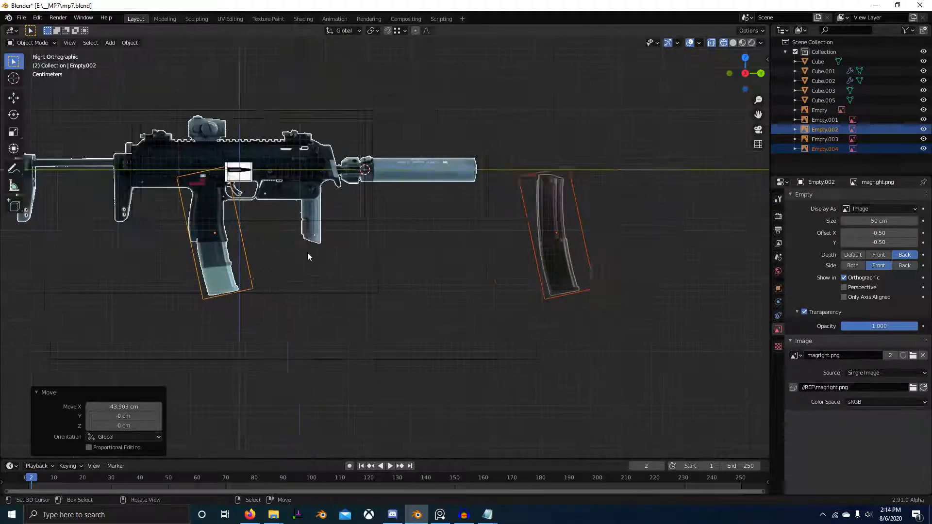
# Step: Move only the magazine image on the grip about 6.17 cm along X, in front of the gun reference
pyautogui.moveTo(779, 276); pyautogui.dragTo(780, 276, button='middle')
pyautogui.press('g')
pyautogui.press('x')
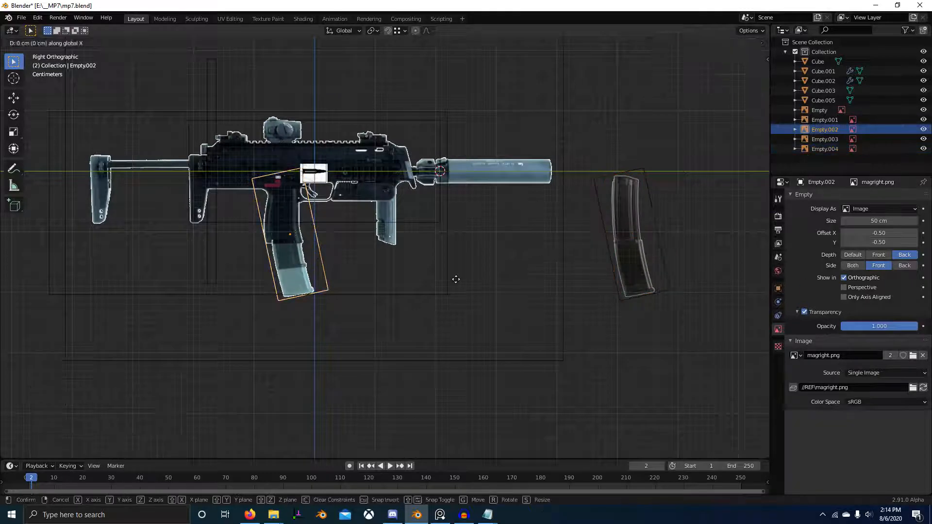
pyautogui.click(461, 303)
pyautogui.keyDown('shift'); pyautogui.moveTo(403, 285); pyautogui.dragTo(546, 322, button='middle'); pyautogui.keyUp('shift')
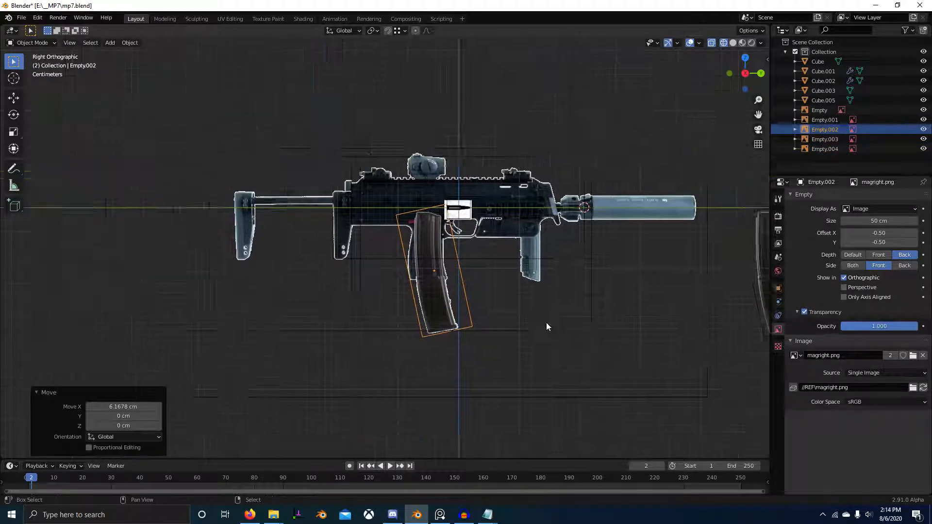
pyautogui.scroll(3, 541, 305)
# Step: Duplicate the cartridge's case and bullet about -3.83 cm in Y and -0.58 cm in Z, above the magazine
pyautogui.click(523, 182)
pyautogui.scroll(4, 523, 180)
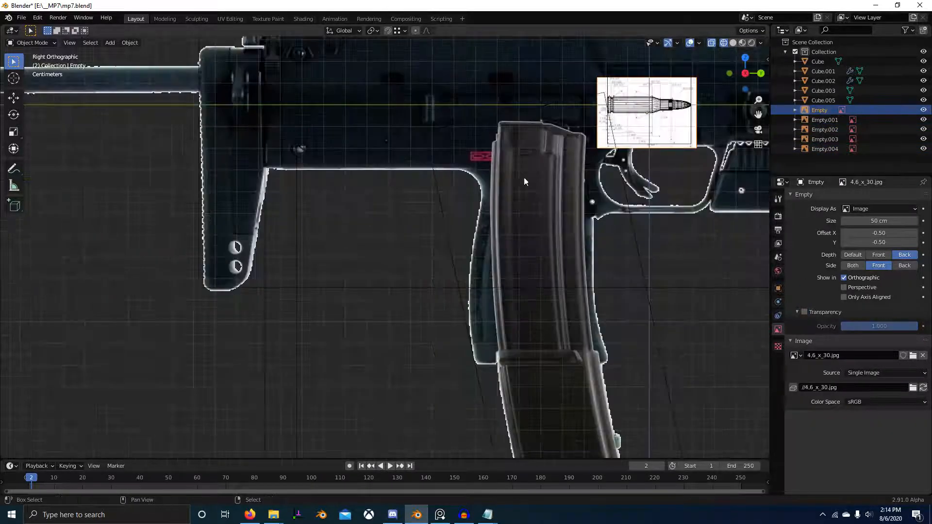
pyautogui.keyDown('shift'); pyautogui.click(529, 189); pyautogui.keyUp('shift')
pyautogui.scroll(3, 515, 213)
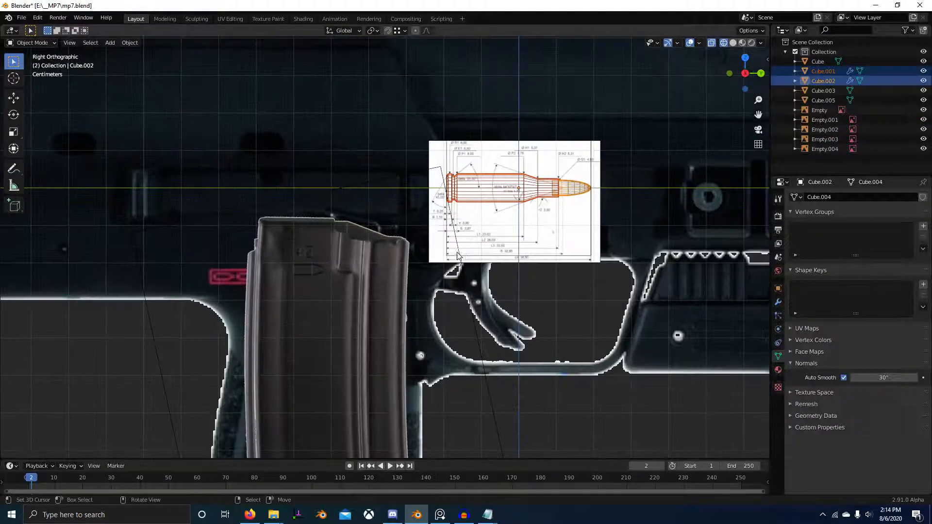
pyautogui.hotkey('shift', 'd')
pyautogui.click(360, 244)
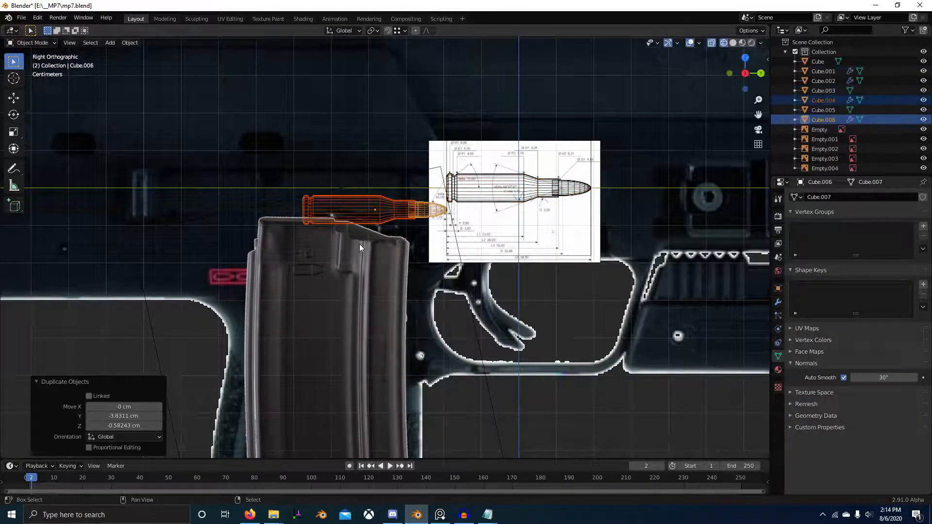
# Step: Move the duplicated cartridge down and back into the magazine's mouth, finishing with a shift of about -0.08 cm in Y and -0.15 cm in Z
pyautogui.scroll(3, 359, 243)
pyautogui.press('g')
pyautogui.click(319, 321)
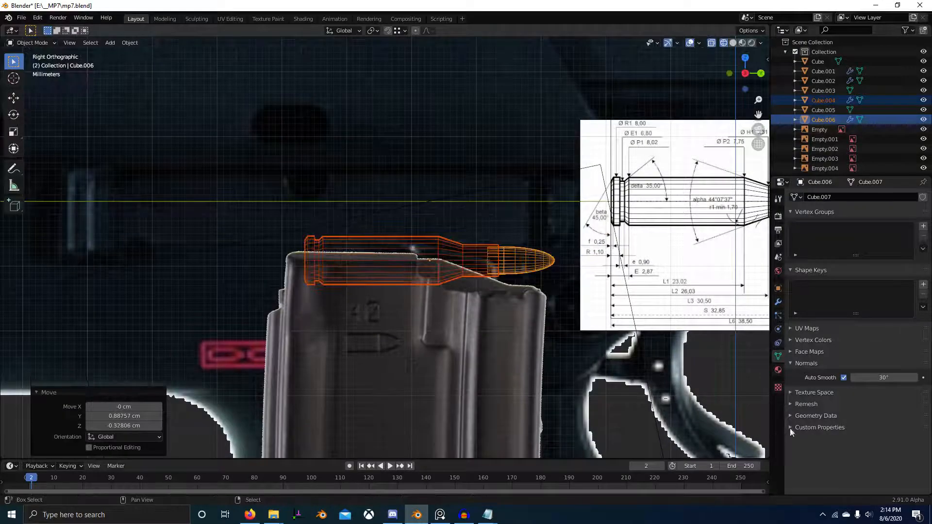
pyautogui.press('g')
pyautogui.click(417, 359)
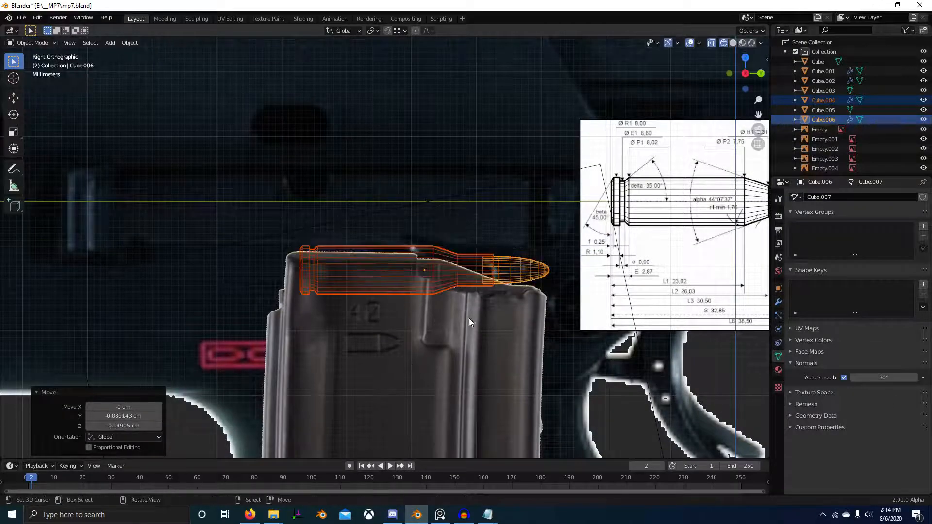
pyautogui.press('r')
pyautogui.press('Escape')
pyautogui.press('KP_1')
pyautogui.press('KP_Decimal')
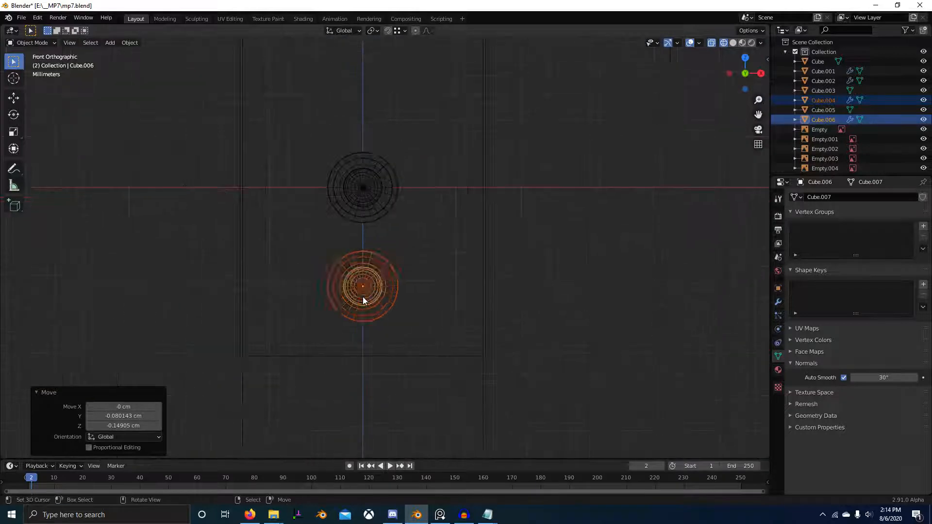
pyautogui.press('g')
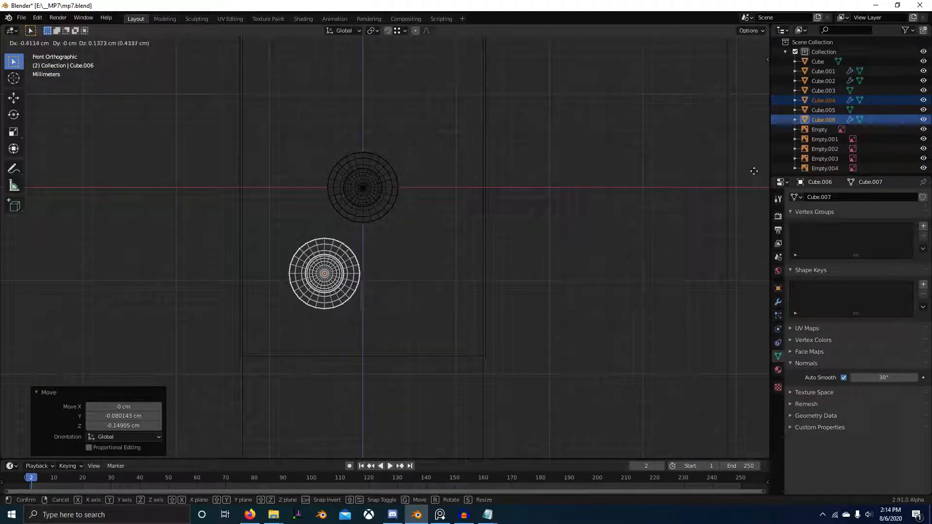
pyautogui.press('Escape')
# Step: Switch to the browser and search Google Images for "double stack magazine"
pyautogui.hotkey('alt', 'Tab')
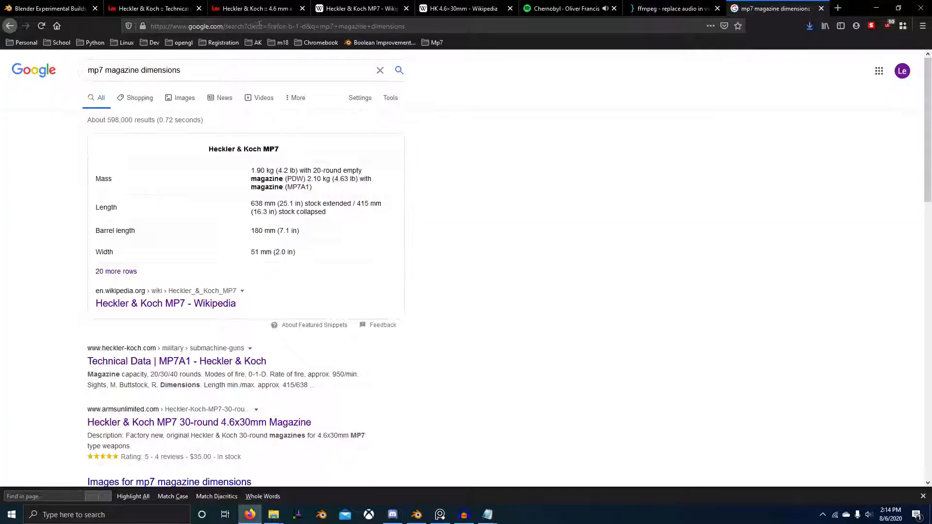
pyautogui.click(260, 25)
pyautogui.write('double stack')
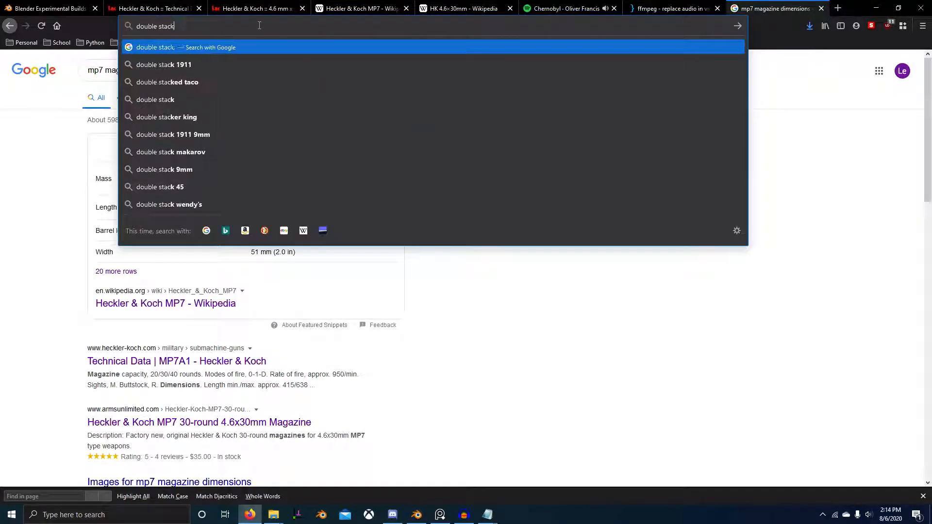
pyautogui.write(' magazine')
pyautogui.press('Return')
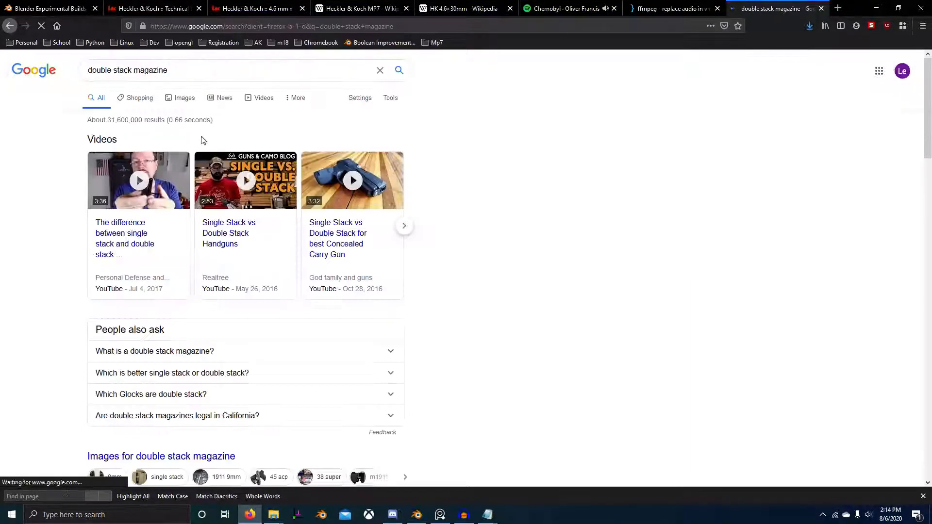
pyautogui.click(181, 100)
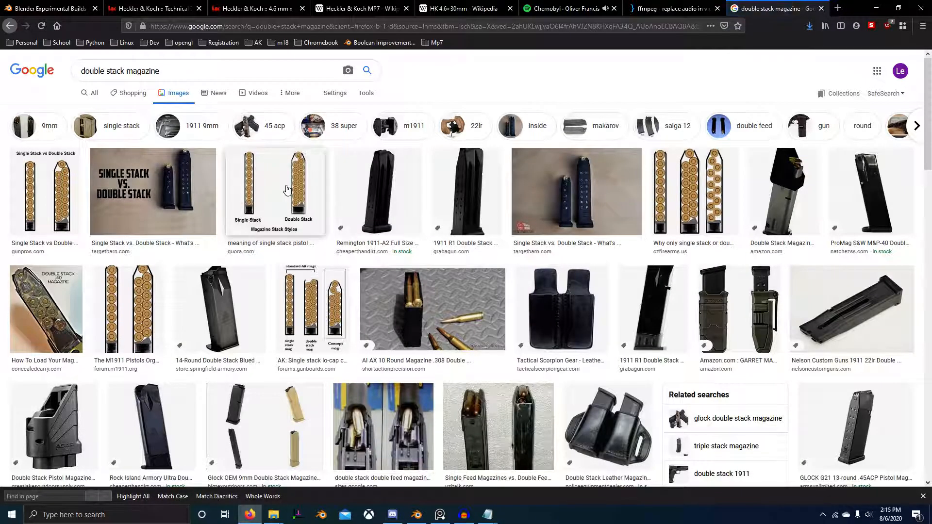
# Step: Open the Quora page with the single versus double stack diagram and view that image on its own
pyautogui.click(287, 190)
pyautogui.middleClick(702, 165)
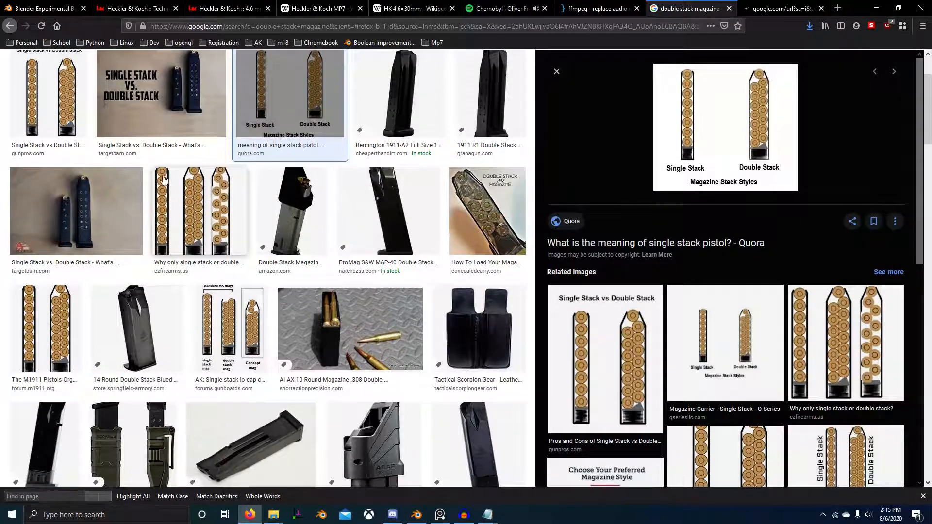
pyautogui.click(797, 6)
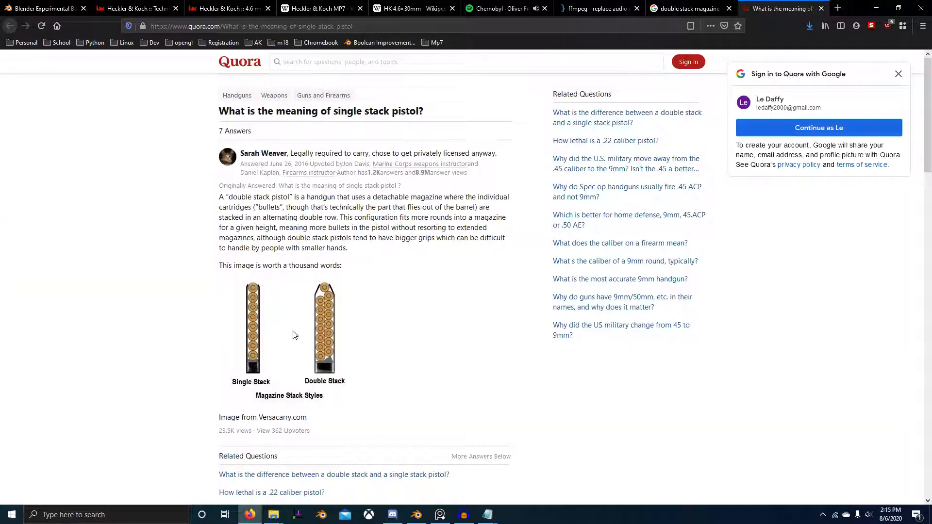
pyautogui.rightClick(294, 335)
pyautogui.click(320, 348)
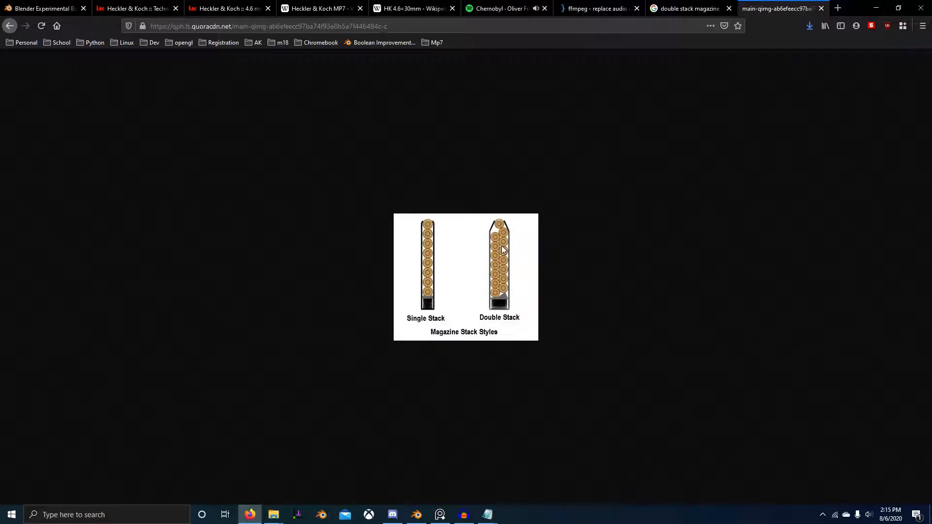
# Step: Back in Blender, move the lower cartridge about -0.38 cm in X and 0.06 cm in Z, and duplicate it in place
pyautogui.hotkey('alt', 'Tab')
pyautogui.scroll(1, 388, 290)
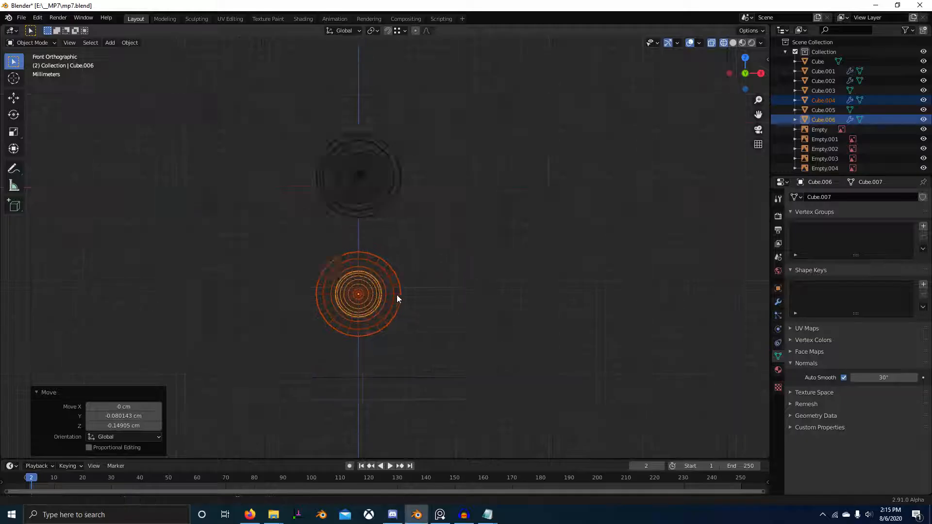
pyautogui.keyDown('shift'); pyautogui.moveTo(397, 295); pyautogui.dragTo(444, 245, button='middle'); pyautogui.keyUp('shift')
pyautogui.scroll(2, 427, 245)
pyautogui.press('g')
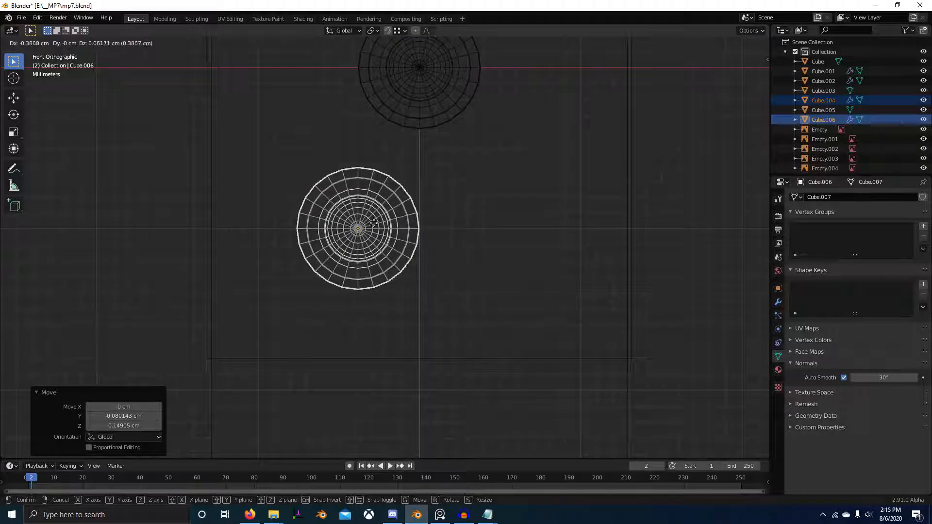
pyautogui.click(360, 236)
pyautogui.hotkey('shift', 'd')
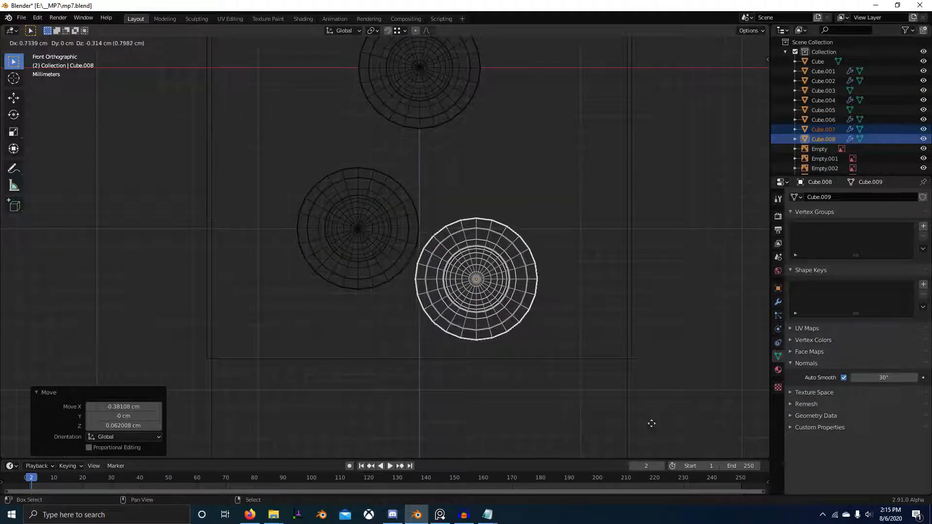
pyautogui.rightClick(662, 263)
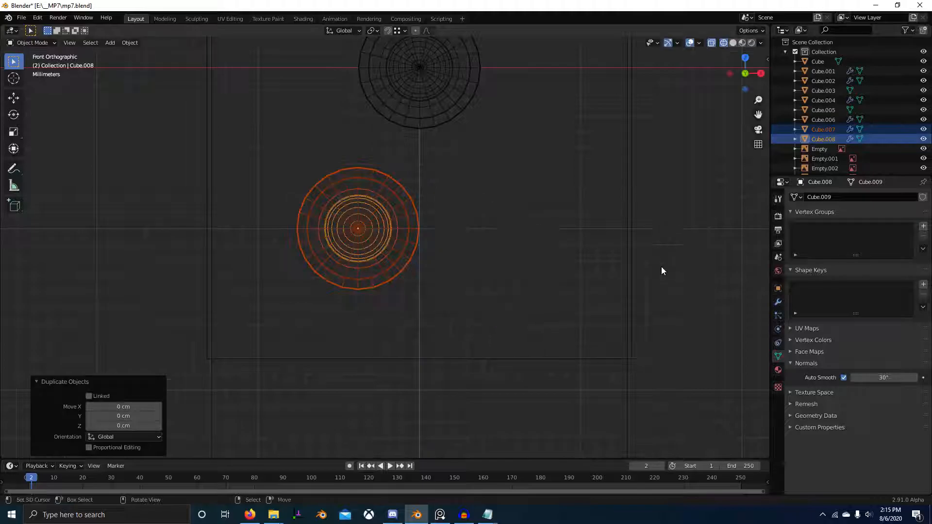
# Step: Return to the browser, close the Quora image, and open the larger GunPros "Single Stack vs Double Stack" diagram
pyautogui.hotkey('alt', 'Tab')
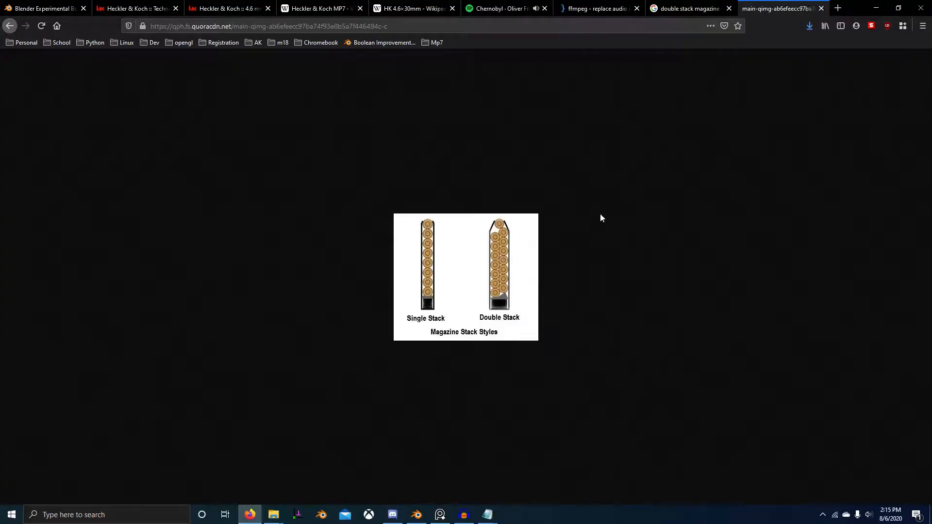
pyautogui.press('alt')
pyautogui.click(822, 25)
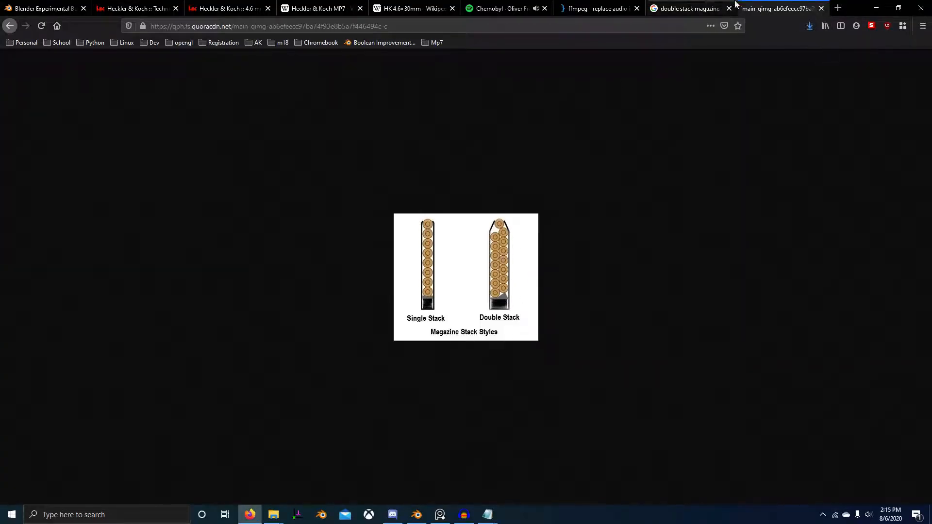
pyautogui.click(820, 9)
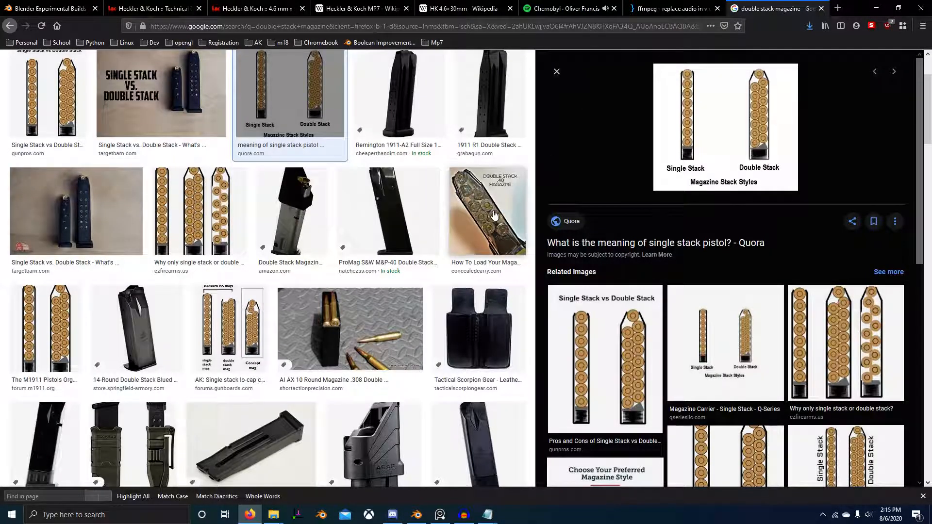
pyautogui.click(51, 101)
# Step: Save the diagram as Single-Stack-vs-Double-Stack-Magazine.png in the REF folder
pyautogui.rightClick(752, 246)
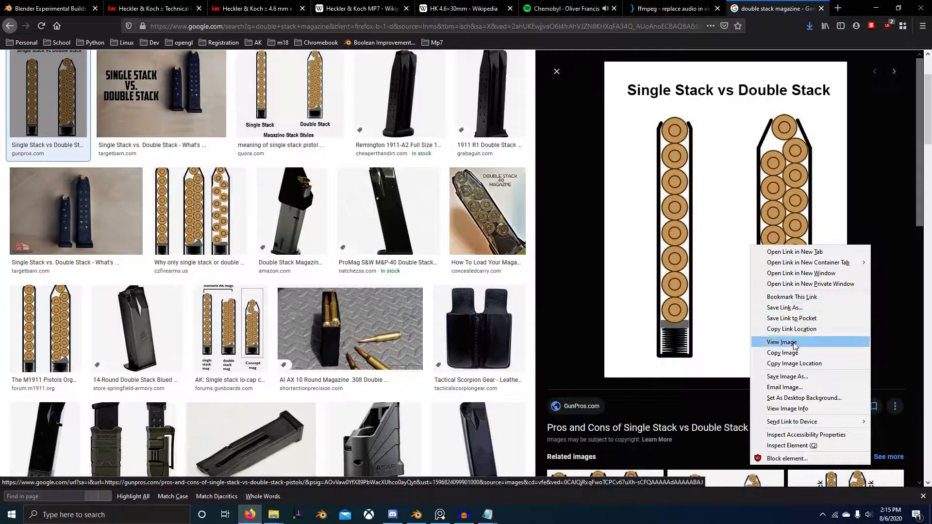
pyautogui.click(805, 381)
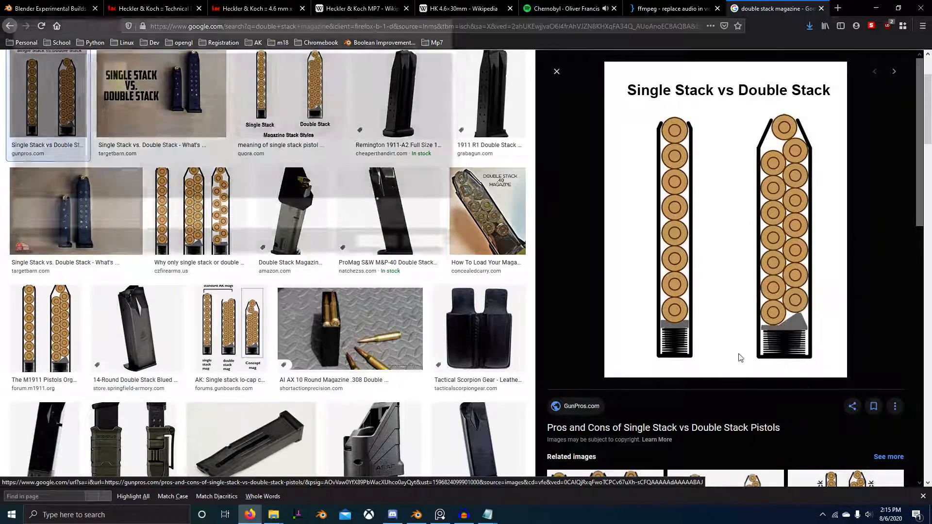
pyautogui.doubleClick(116, 85)
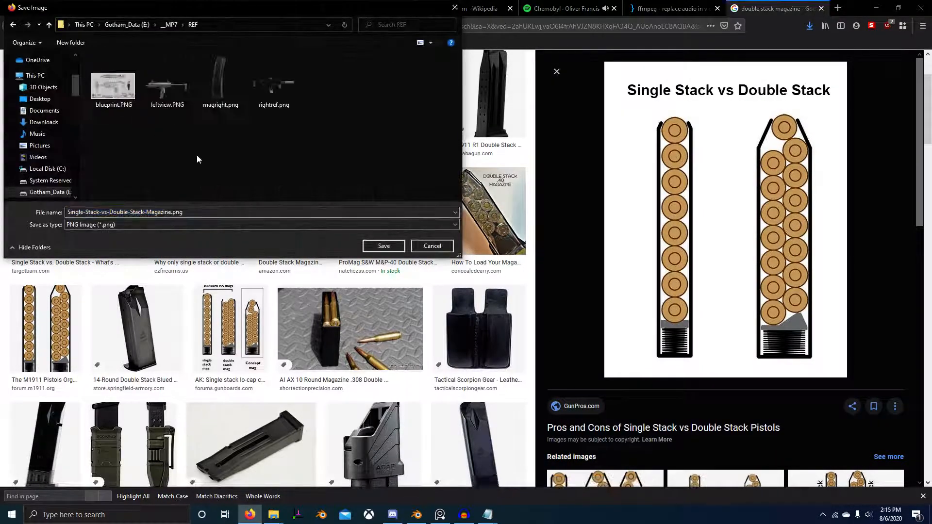
pyautogui.click(384, 247)
# Step: Add Single-Stack-vs-Double-Stack-Magazine.png from the REF folder to Blender's front view as a reference image
pyautogui.hotkey('alt', 'Tab')
pyautogui.click(380, 205)
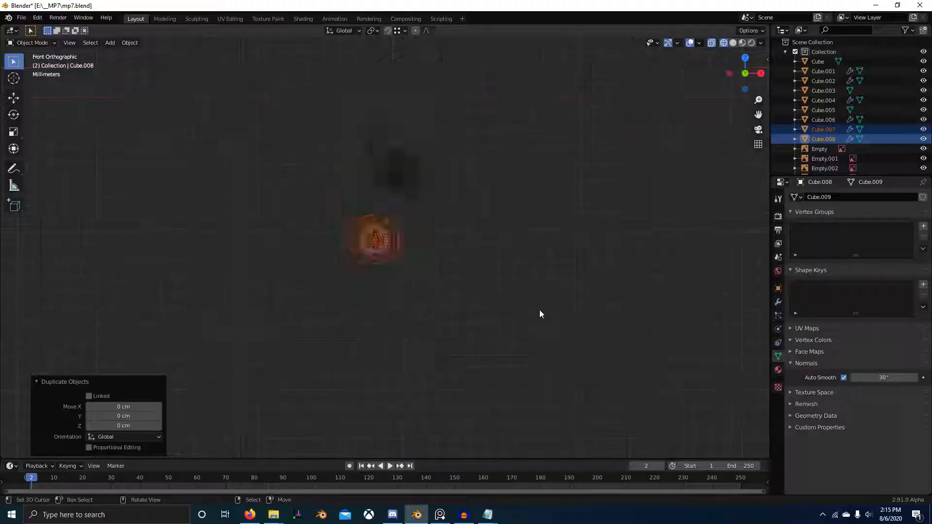
pyautogui.hotkey('alt', 'Tab')
pyautogui.press('Tab')
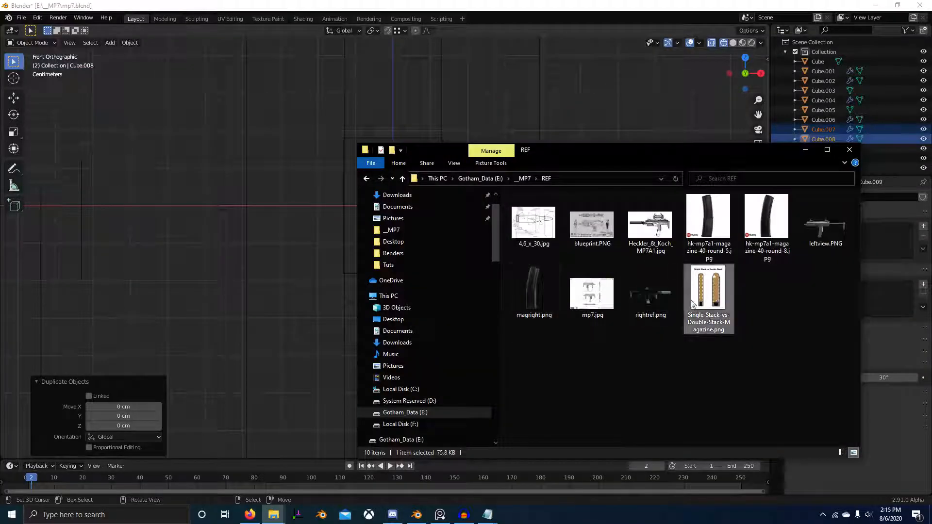
pyautogui.moveTo(692, 305); pyautogui.dragTo(127, 297)
pyautogui.scroll(-8, 212, 295)
pyautogui.hotkey('alt', 'Tab')
# Step: Shrink the stack diagram and move it toward the cartridges, finishing with a scale of 0.700
pyautogui.press('s')
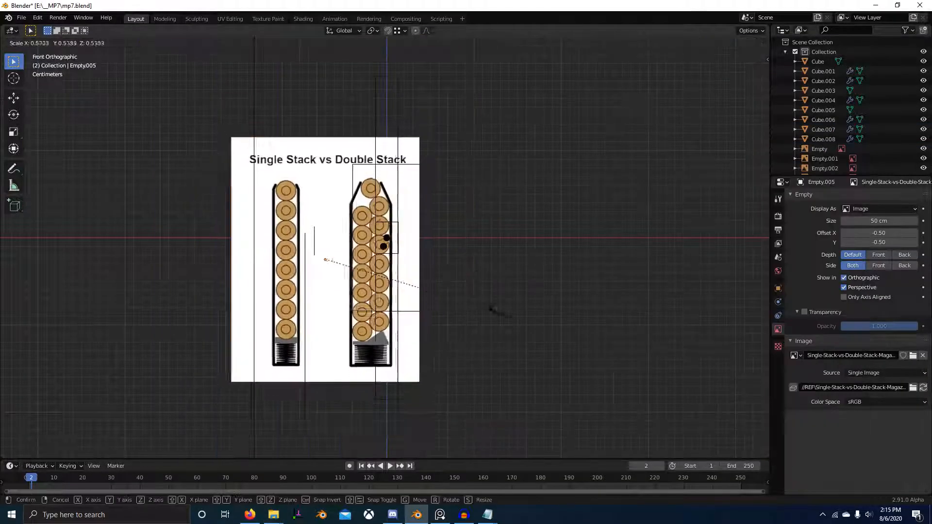
pyautogui.click(427, 281)
pyautogui.scroll(6, 428, 281)
pyautogui.press('g')
pyautogui.click(561, 256)
pyautogui.scroll(5, 563, 257)
pyautogui.press('s')
pyautogui.click(478, 275)
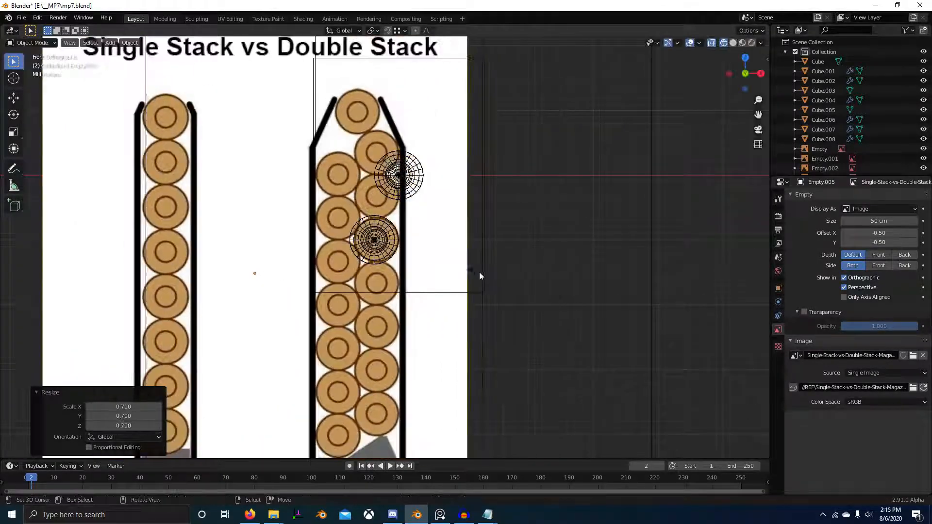
# Step: Enlarge the diagram by 1.042 and move its double-stack drawing so the topmost round lies under the upper cartridge
pyautogui.press('g')
pyautogui.click(544, 337)
pyautogui.press('s')
pyautogui.click(572, 394)
pyautogui.press('g')
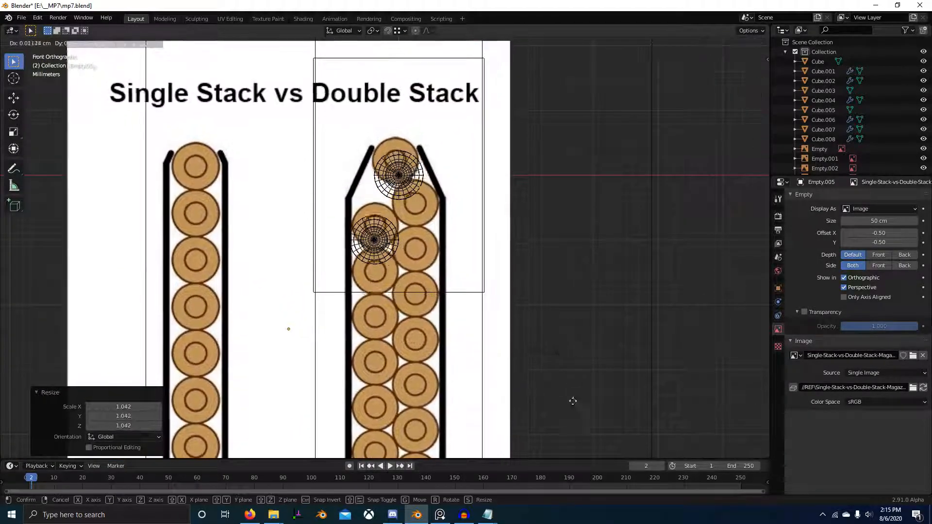
pyautogui.click(502, 226)
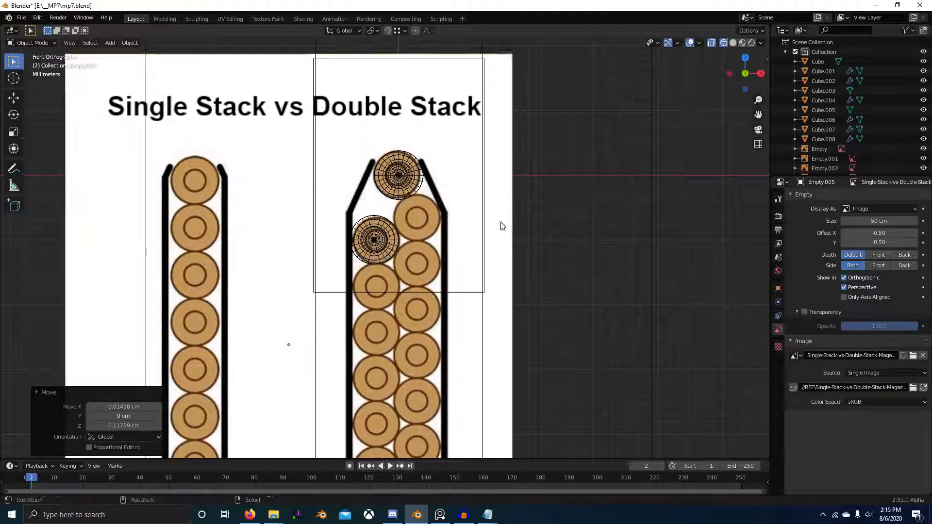
# Step: Fine-tune the diagram's position and scale so its topmost round fits the upper cartridge's outline
pyautogui.scroll(4, 491, 222)
pyautogui.press('g')
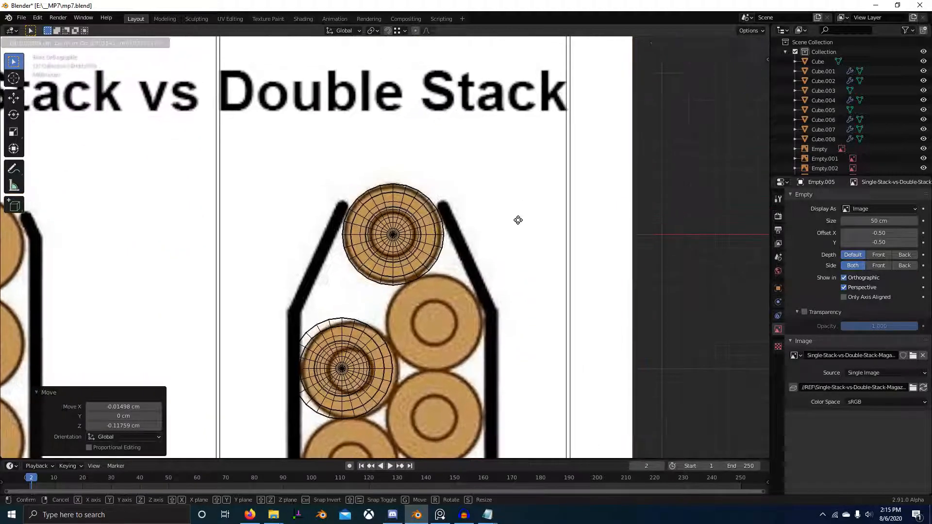
pyautogui.click(517, 221)
pyautogui.press('s')
pyautogui.click(482, 261)
# Step: Delete one of the two overlapping lower cartridges, both its case and its bullet
pyautogui.rightClick(377, 336)
pyautogui.scroll(-7, 377, 336)
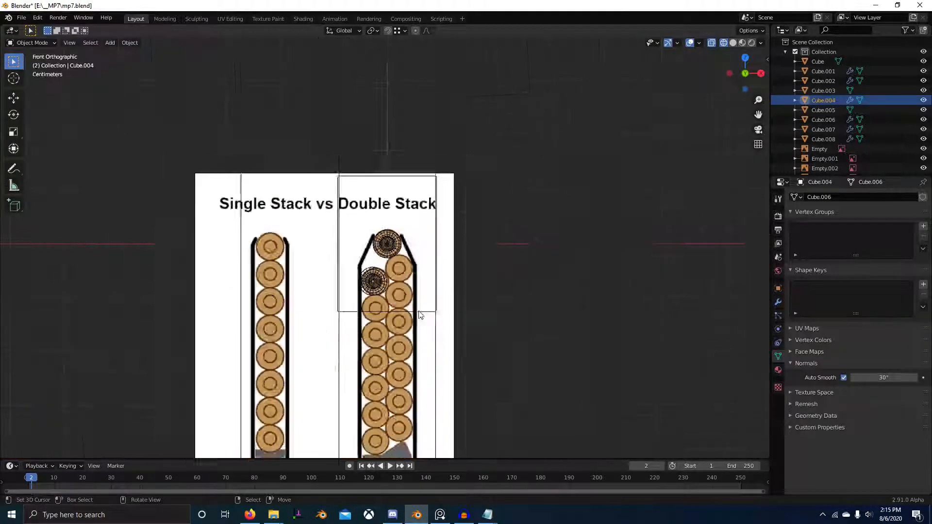
pyautogui.moveTo(420, 315); pyautogui.dragTo(383, 291, button='middle')
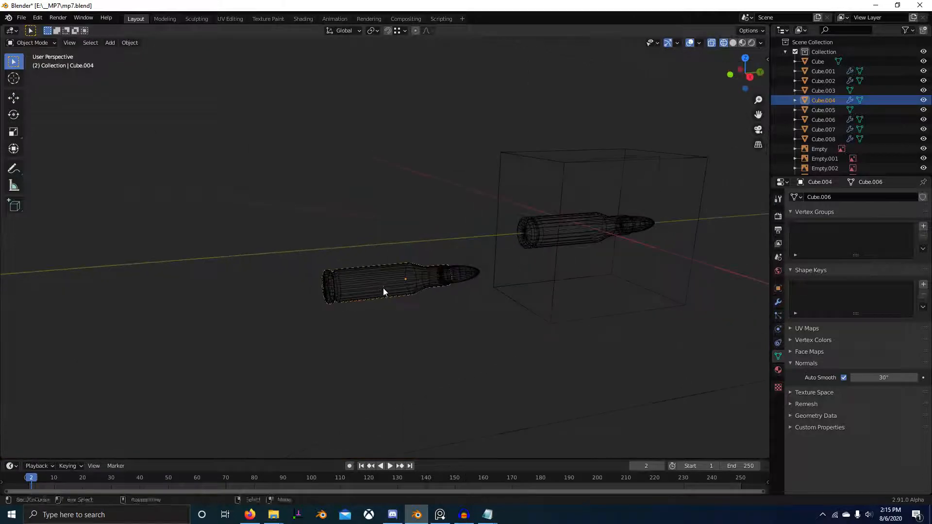
pyautogui.press('x')
pyautogui.click(408, 297)
pyautogui.rightClick(449, 276)
pyautogui.press('x')
pyautogui.click(448, 276)
# Step: Move the remaining lower cartridge's case and bullet about 0.71 cm in X and 0.33 cm in Z onto the diagram's second round
pyautogui.rightClick(418, 272)
pyautogui.keyDown('shift'); pyautogui.rightClick(459, 269); pyautogui.keyUp('shift')
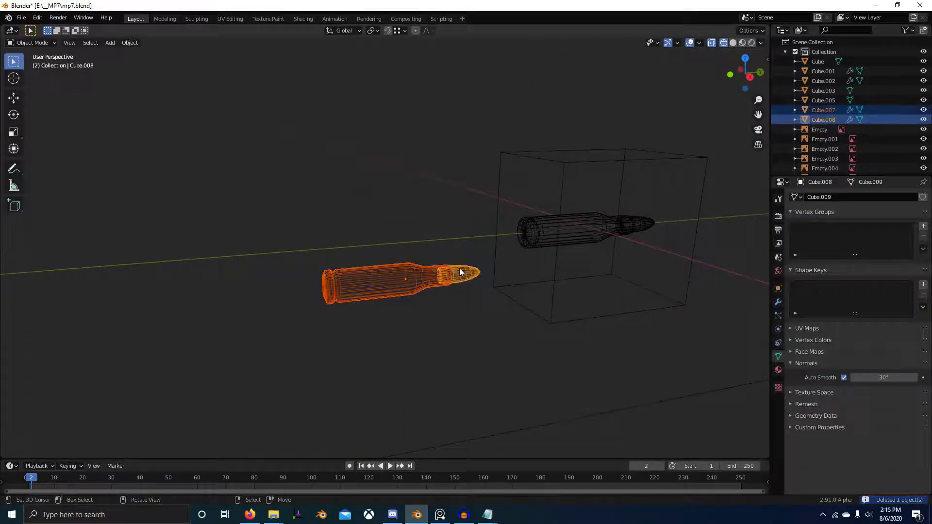
pyautogui.press('KP_1')
pyautogui.scroll(4, 460, 268)
pyautogui.press('g')
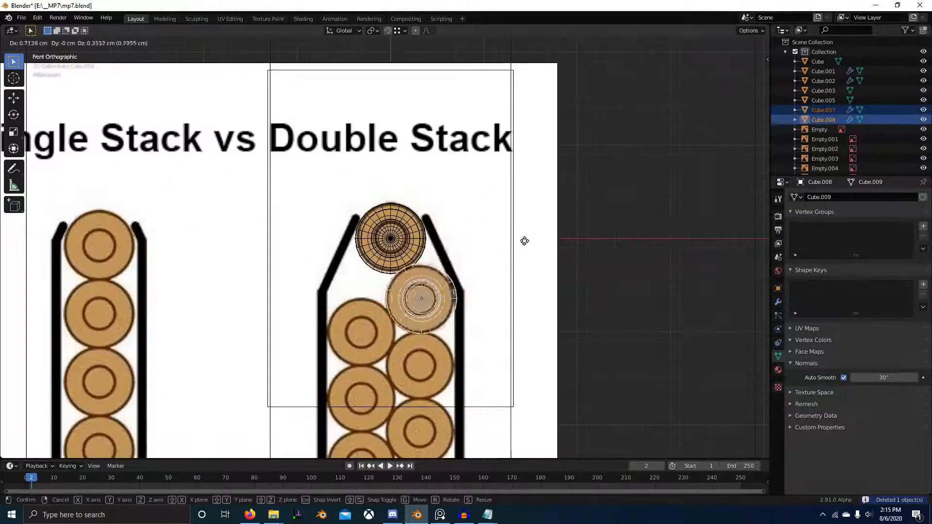
pyautogui.click(525, 241)
# Step: Nudge the second cartridge about 0.0007 cm in X and -0.0014 cm in Z against the top cartridge
pyautogui.scroll(6, 523, 210)
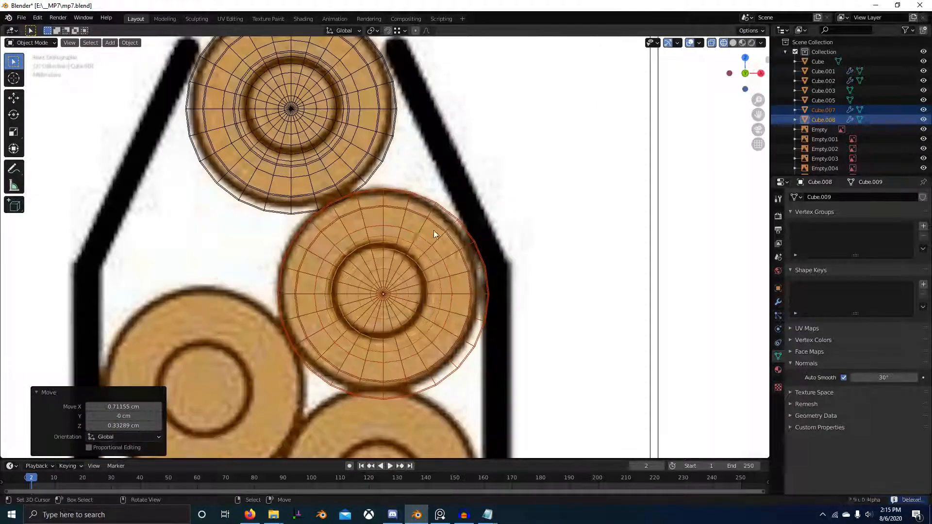
pyautogui.press('g')
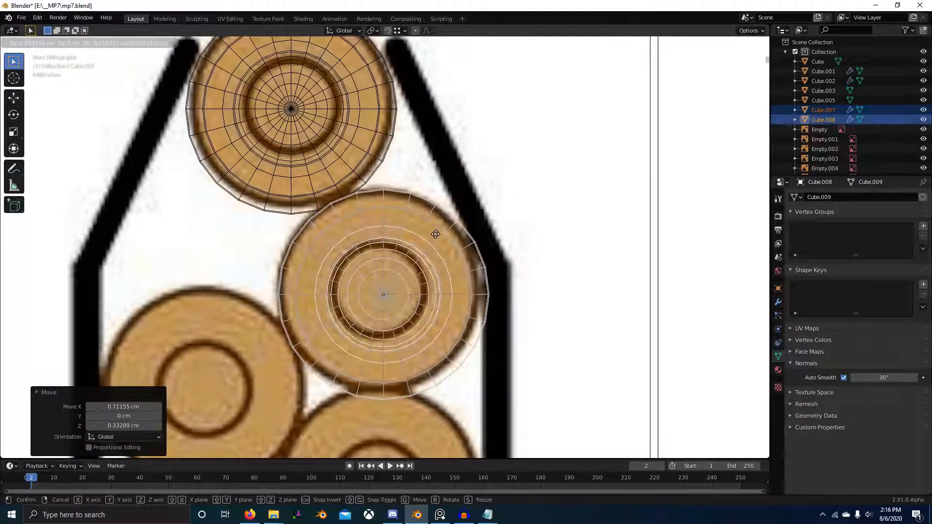
pyautogui.click(436, 235)
pyautogui.press('g')
pyautogui.rightClick(463, 279)
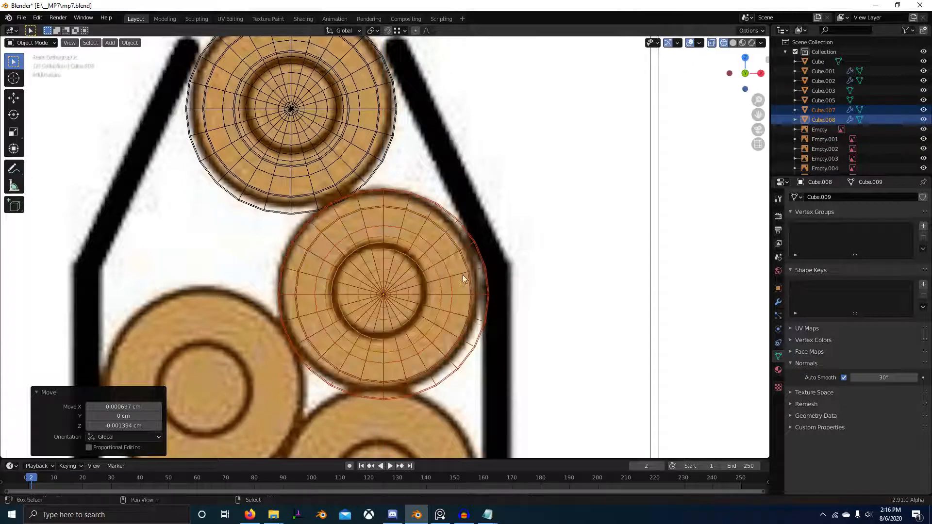
# Step: Enlarge the diagram by 1.012 and 1.025 and reposition it so its first two rounds match both cartridges
pyautogui.rightClick(506, 229)
pyautogui.scroll(-3, 534, 233)
pyautogui.press('s')
pyautogui.click(573, 232)
pyautogui.press('g')
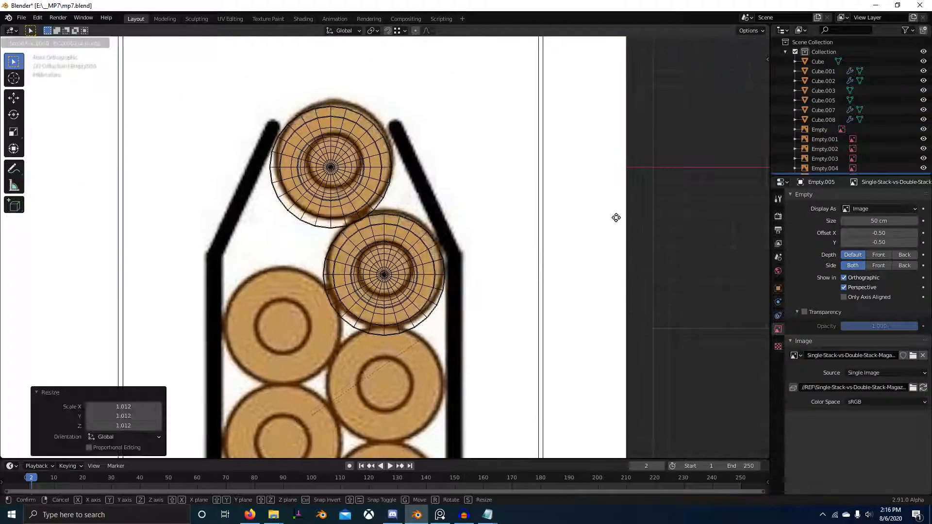
pyautogui.click(575, 287)
pyautogui.press('s')
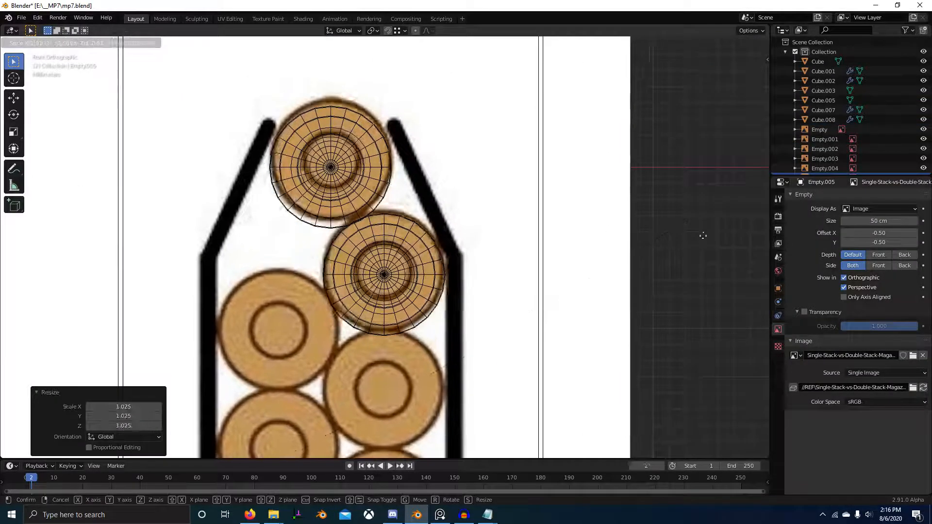
pyautogui.click(670, 293)
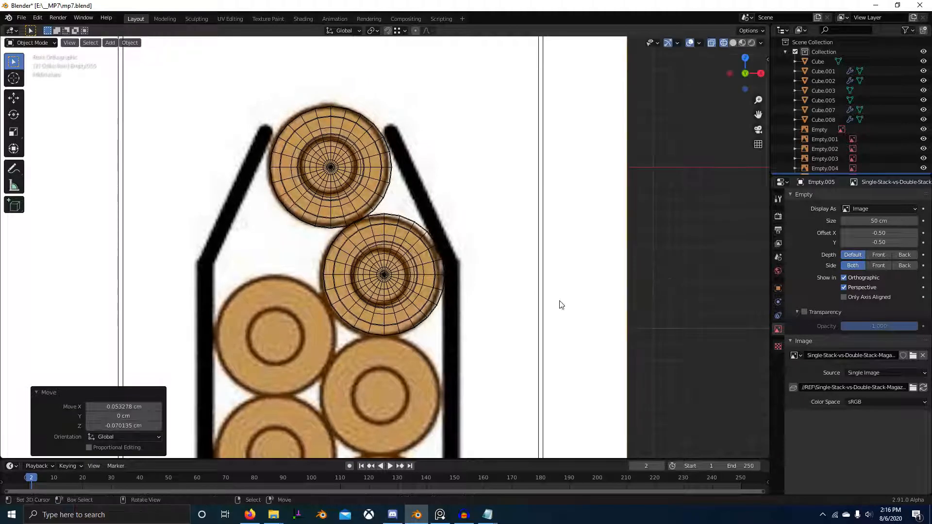
# Step: Duplicate the second cartridge's case and bullet and place the copy on the diagram's third round in the double stack
pyautogui.rightClick(410, 284)
pyautogui.keyDown('shift'); pyautogui.rightClick(443, 298); pyautogui.keyUp('shift')
pyautogui.hotkey('shift', 'd')
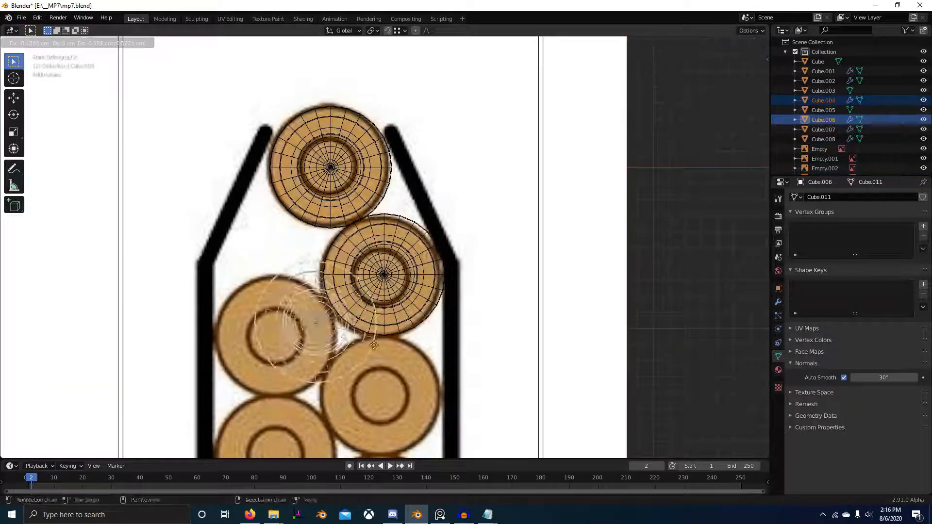
pyautogui.click(333, 360)
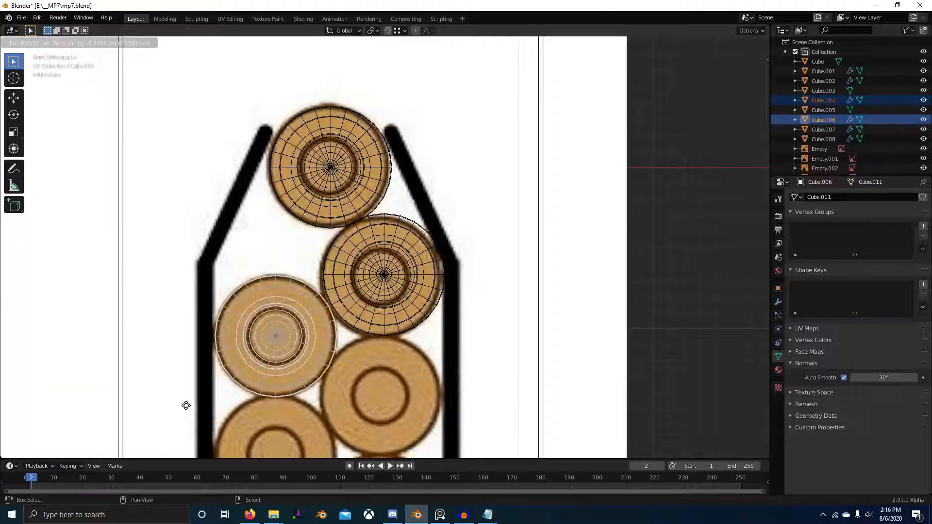
# Step: Select the cases and bullets of both lower cartridges and snap them to the 3D cursor with their offset kept
pyautogui.scroll(-8, 423, 334)
pyautogui.moveTo(423, 334); pyautogui.dragTo(371, 248, button='middle')
pyautogui.moveTo(356, 170); pyautogui.dragTo(527, 309)
pyautogui.scroll(-12, 466, 233)
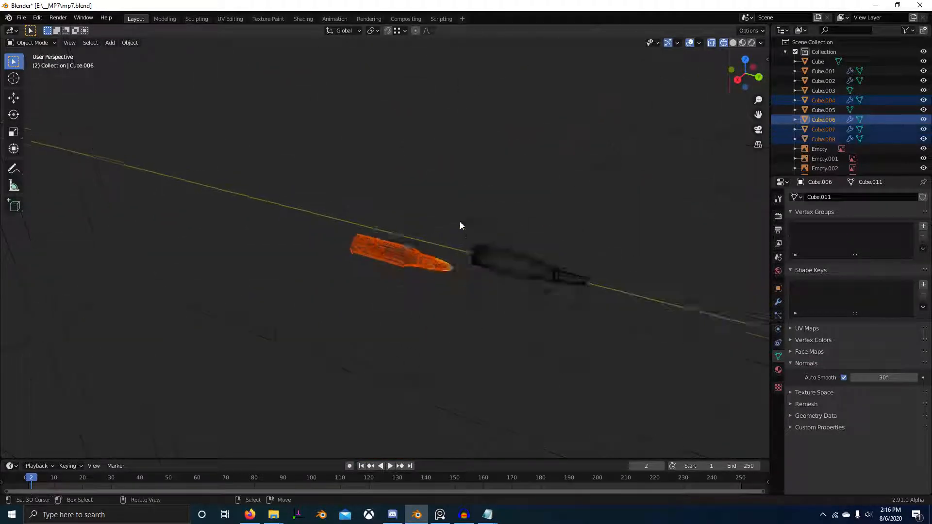
pyautogui.press('n')
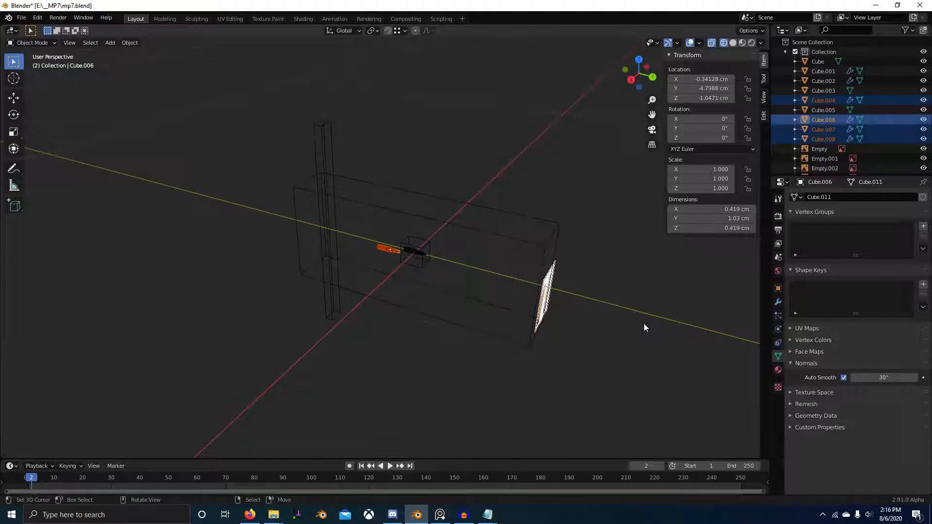
pyautogui.moveTo(644, 323); pyautogui.dragTo(578, 252, button='middle')
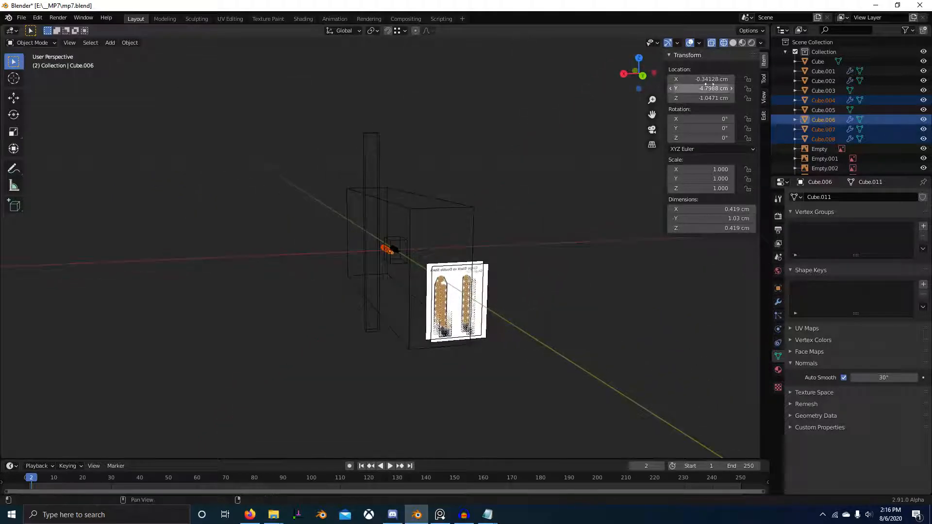
pyautogui.scroll(9, 438, 232)
pyautogui.moveTo(451, 240); pyautogui.dragTo(618, 255, button='middle')
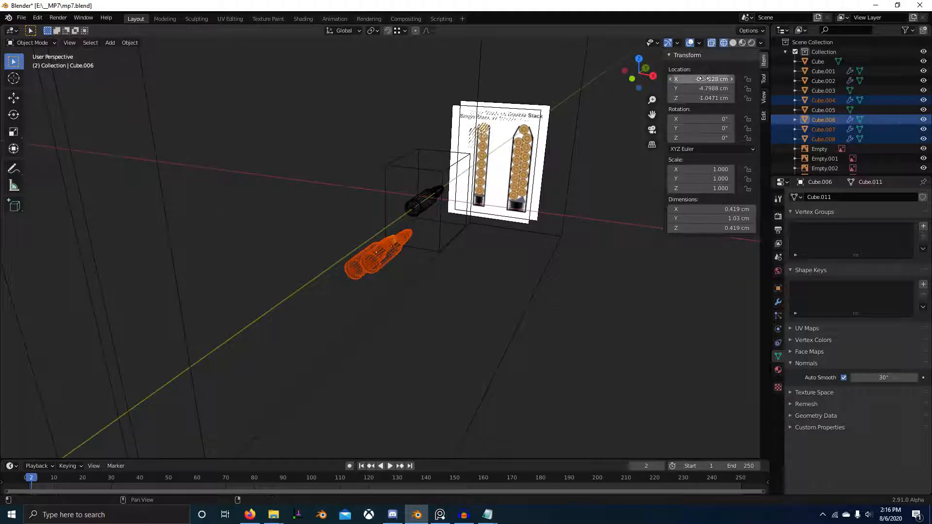
pyautogui.moveTo(476, 188)
pyautogui.mouseDown(button='middle')
pyautogui.moveTo(513, 186)
pyautogui.moveTo(476, 198)
pyautogui.mouseUp(button='middle')
pyautogui.scroll(-9, 476, 198)
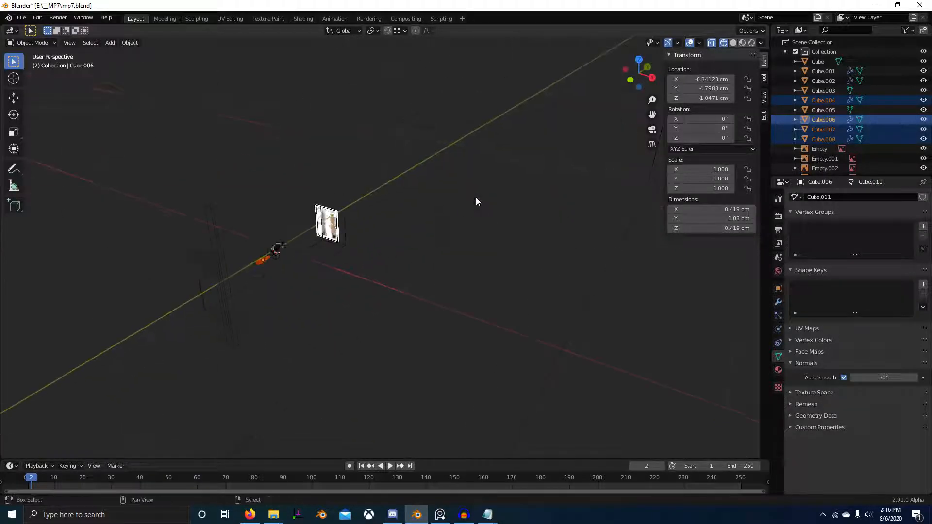
pyautogui.scroll(5, 476, 201)
pyautogui.moveTo(349, 267); pyautogui.dragTo(548, 205, button='middle')
pyautogui.hotkey('shift', 's')
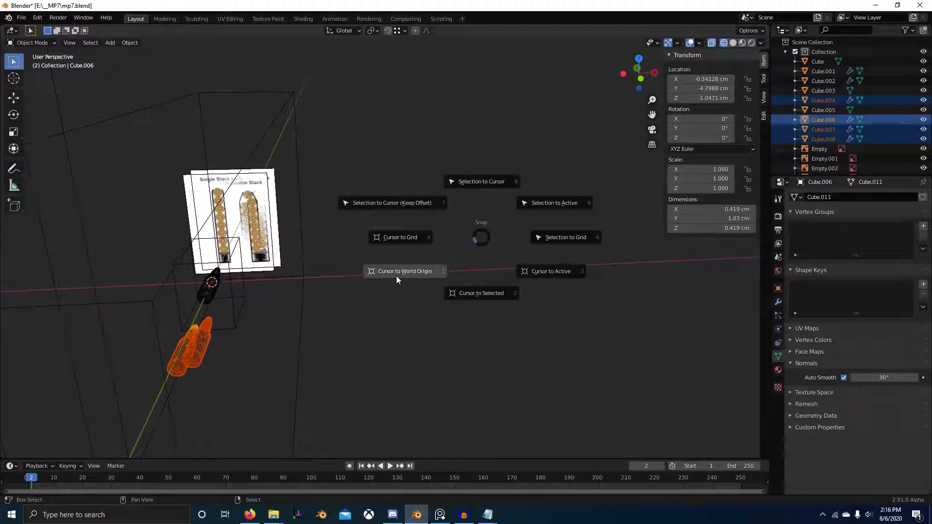
pyautogui.click(399, 192)
# Step: Move the two lower cartridges down along Z onto the diagram's second and third rounds, just beneath the top cartridge
pyautogui.press('KP_1')
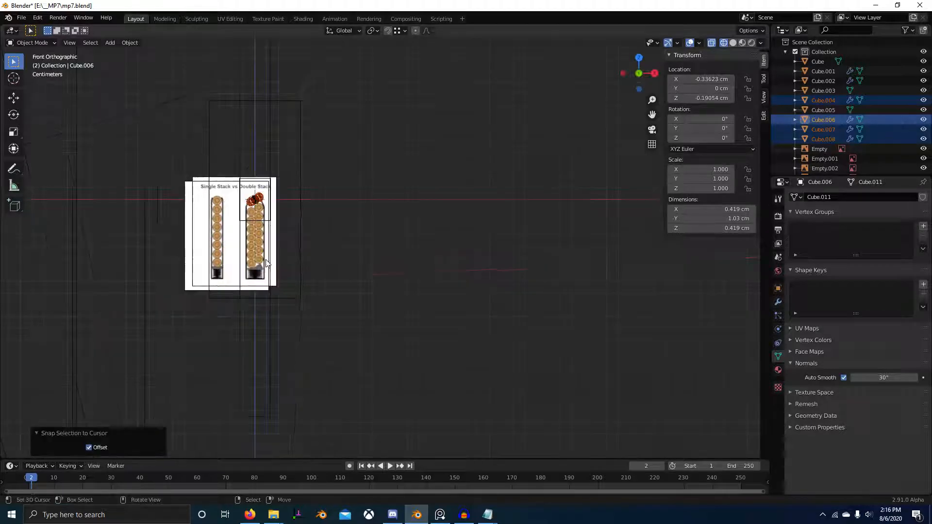
pyautogui.scroll(8, 321, 245)
pyautogui.press('g')
pyautogui.press('z')
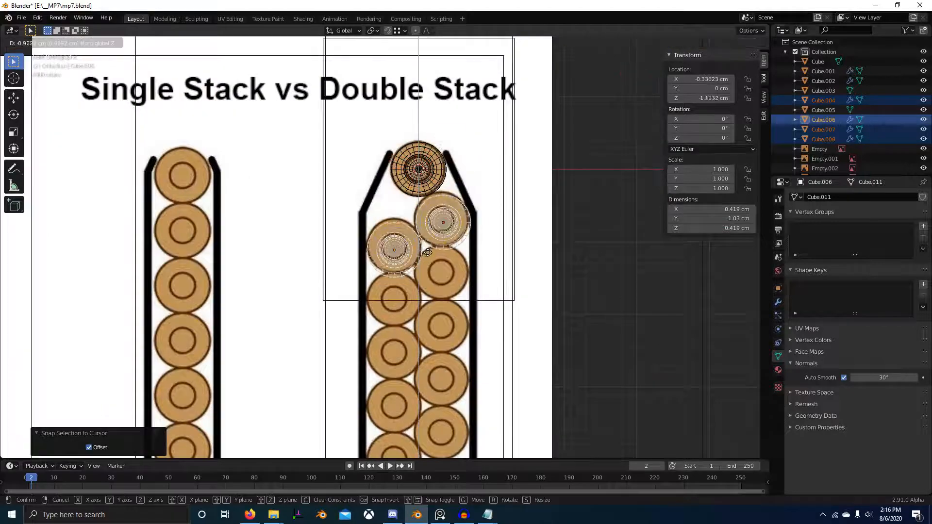
pyautogui.click(430, 246)
pyautogui.scroll(5, 416, 270)
pyautogui.press('g')
pyautogui.press('z')
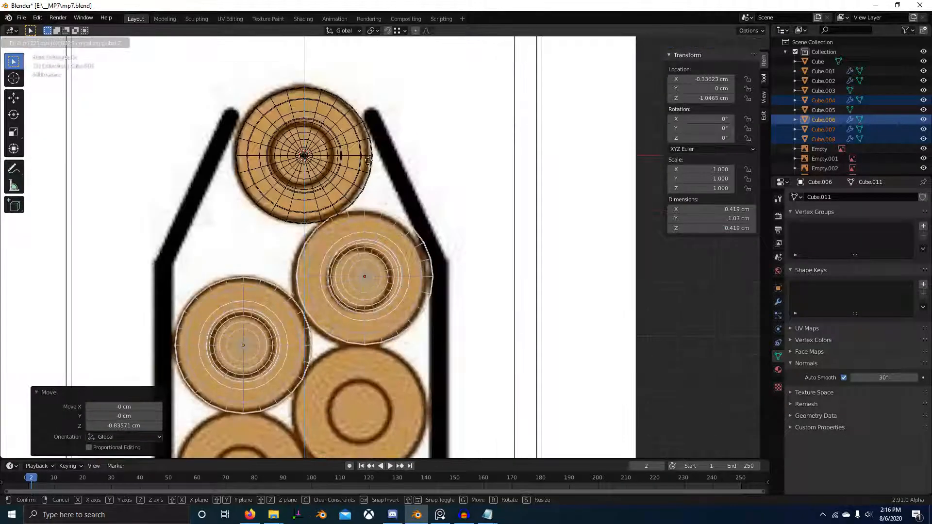
pyautogui.click(352, 178)
# Step: Delete the single versus double stack reference diagram
pyautogui.scroll(-8, 466, 228)
pyautogui.moveTo(467, 229); pyautogui.dragTo(465, 271, button='middle')
pyautogui.scroll(-4, 467, 267)
pyautogui.scroll(1, 464, 271)
pyautogui.scroll(1, 465, 270)
pyautogui.keyDown('shift'); pyautogui.moveTo(585, 261); pyautogui.dragTo(526, 260, button='middle'); pyautogui.keyUp('shift')
pyautogui.rightClick(540, 251)
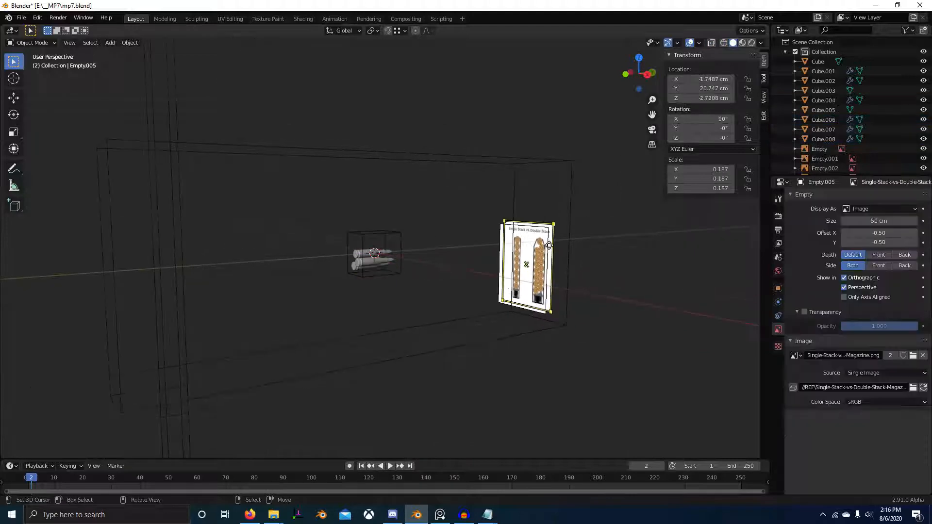
pyautogui.press('x')
pyautogui.click(541, 251)
# Step: Duplicate the two lower cartridges, cases and bullets included, and place the copies 0.76574 cm further down along Z
pyautogui.scroll(3, 437, 272)
pyautogui.click(361, 278)
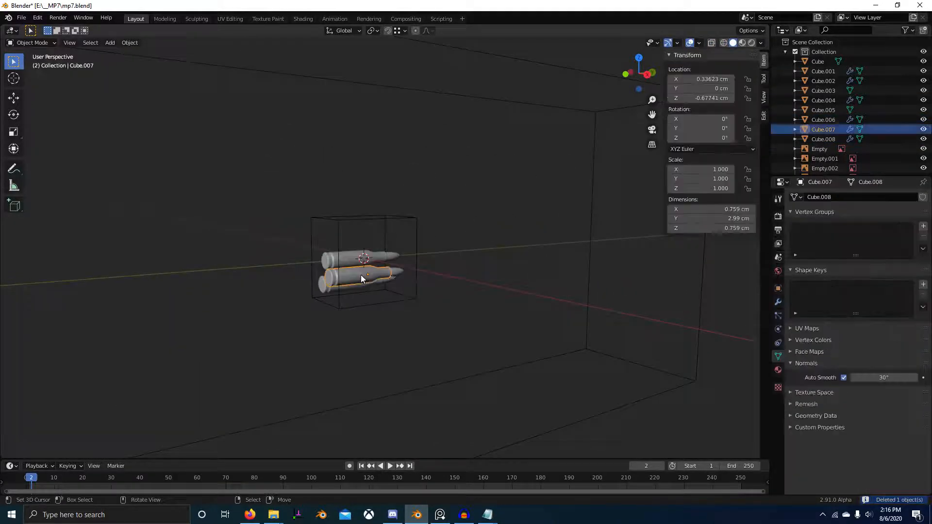
pyautogui.keyDown('shift'); pyautogui.rightClick(379, 283); pyautogui.keyUp('shift')
pyautogui.keyDown('shift'); pyautogui.rightClick(386, 281); pyautogui.keyUp('shift')
pyautogui.moveTo(387, 282); pyautogui.dragTo(433, 278, button='middle')
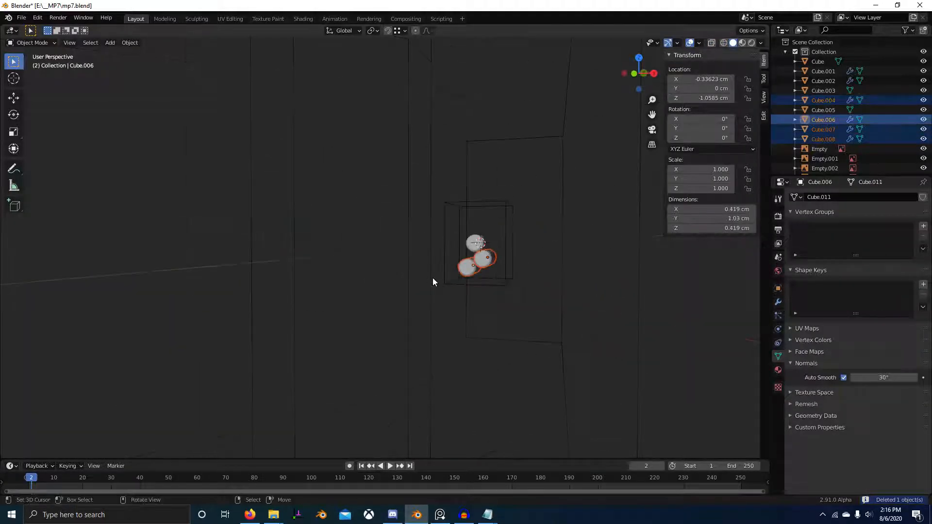
pyautogui.press('KP_1')
pyautogui.scroll(8, 487, 249)
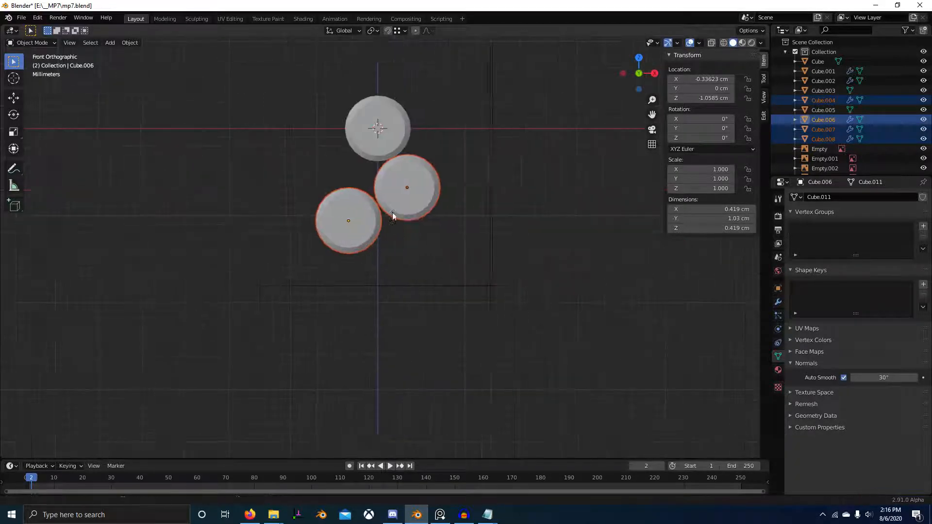
pyautogui.moveTo(400, 214); pyautogui.dragTo(612, 245, button='middle')
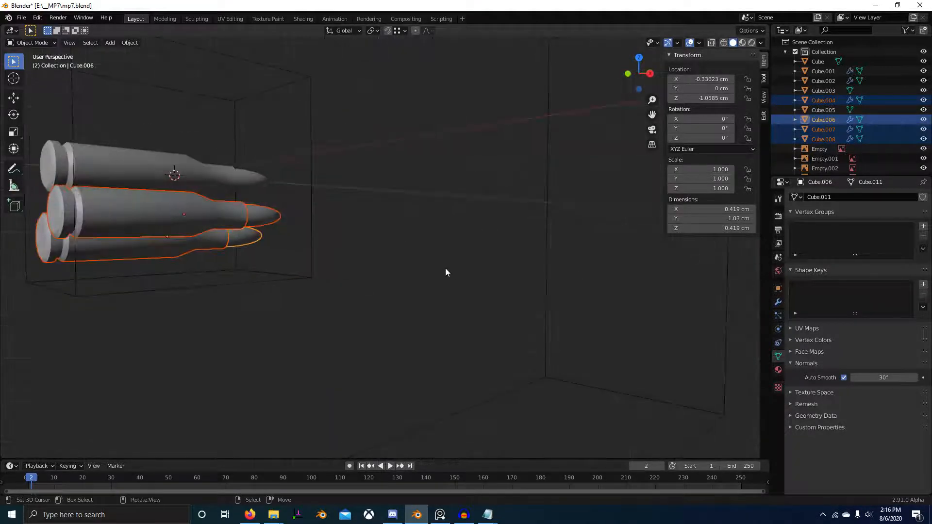
pyautogui.press('KP_Decimal')
pyautogui.press('KP_1')
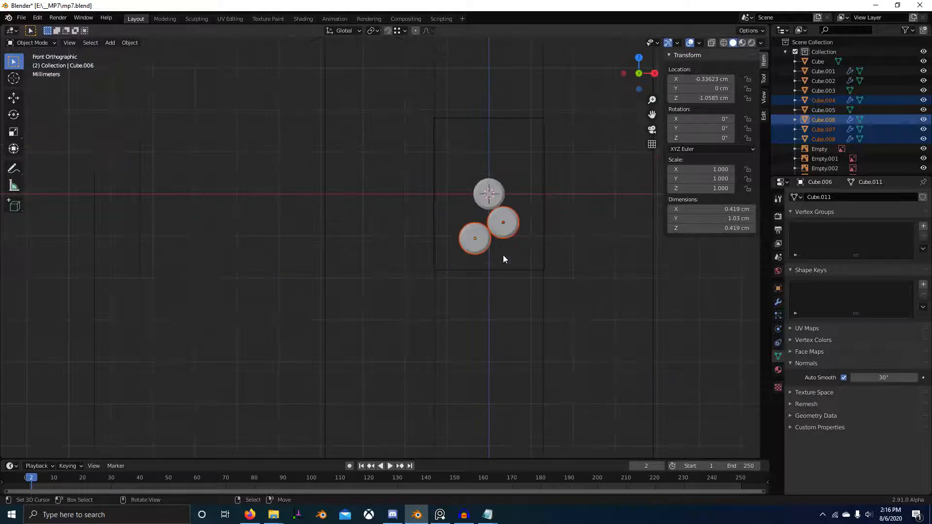
pyautogui.scroll(6, 503, 255)
pyautogui.keyDown('shift'); pyautogui.moveTo(485, 232); pyautogui.dragTo(405, 217, button='middle'); pyautogui.keyUp('shift')
pyautogui.hotkey('shift', 'd')
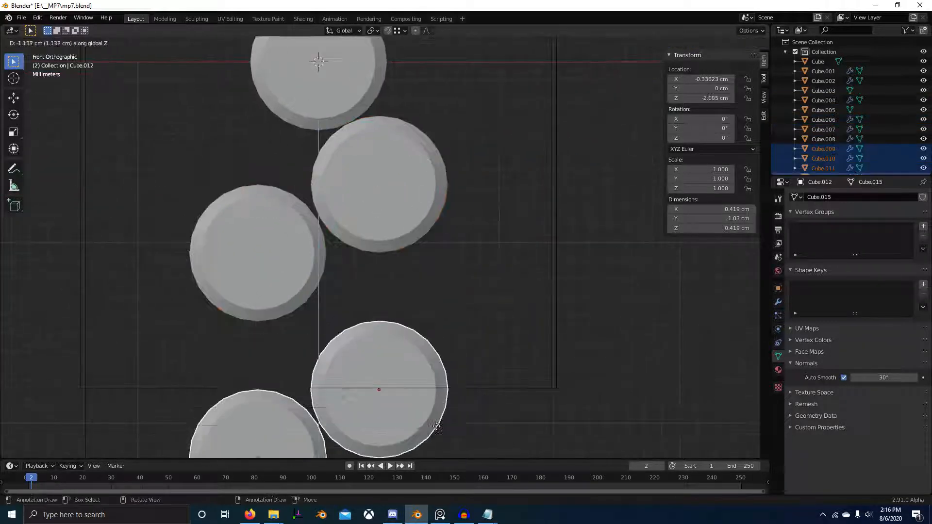
pyautogui.press('z')
pyautogui.click(448, 356)
# Step: Duplicate the newest cartridge pair and move the copies about 0.766 cm down along Z to extend the stack
pyautogui.scroll(-2, 466, 330)
pyautogui.keyDown('shift'); pyautogui.moveTo(487, 294); pyautogui.dragTo(526, 226, button='middle'); pyautogui.keyUp('shift')
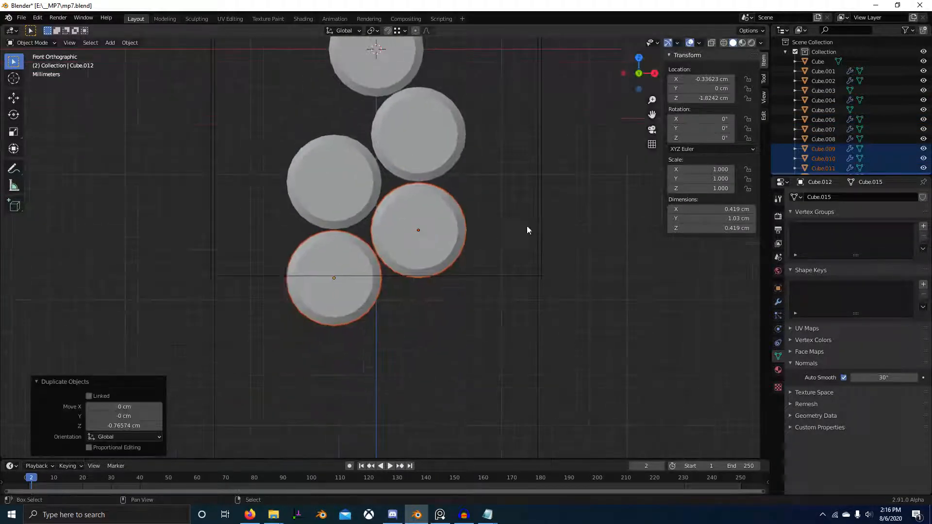
pyautogui.hotkey('shift', 'd')
pyautogui.press('z')
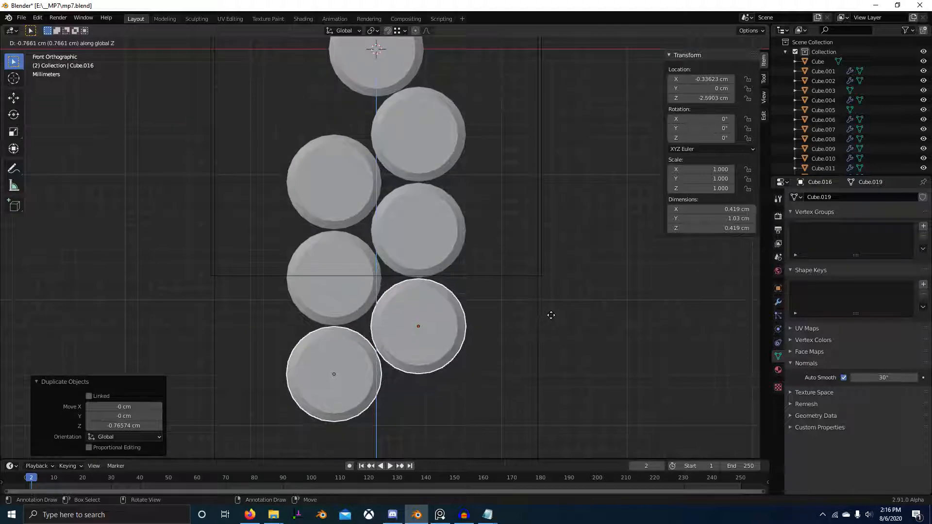
pyautogui.click(551, 315)
# Step: Examine the stacked cartridges from the side against the gun and magazine reference images
pyautogui.scroll(-7, 529, 271)
pyautogui.click(519, 239)
pyautogui.scroll(-5, 515, 226)
pyautogui.moveTo(515, 226); pyautogui.dragTo(378, 261, button='middle')
pyautogui.scroll(6, 437, 243)
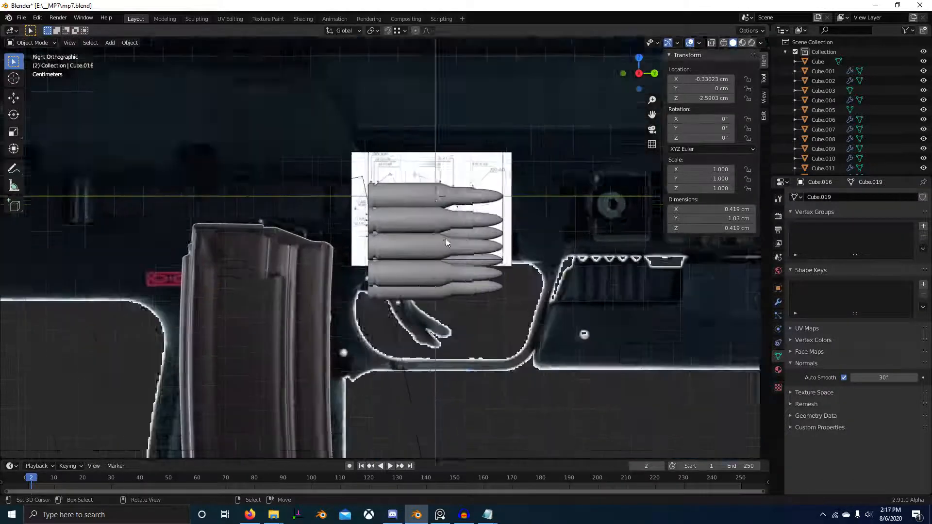
pyautogui.scroll(2, 445, 242)
pyautogui.click(442, 246)
pyautogui.scroll(-3, 402, 209)
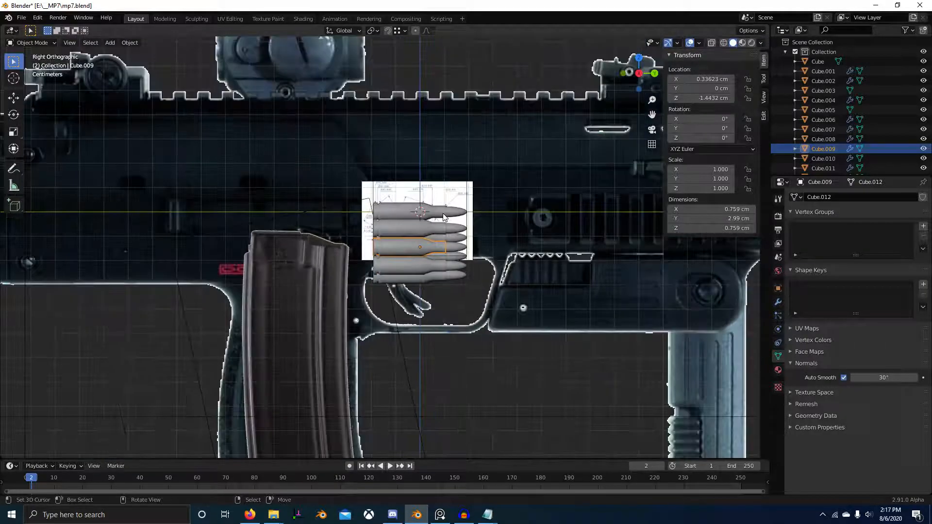
pyautogui.click(452, 217)
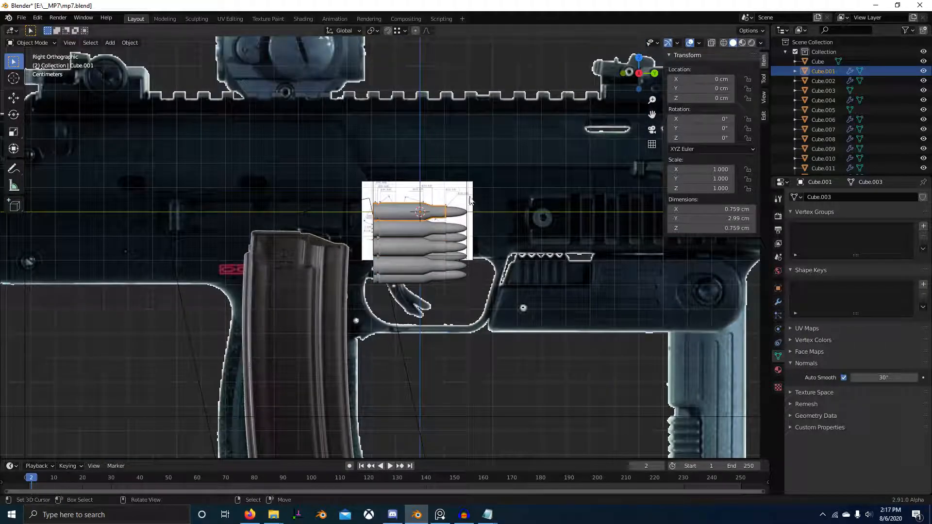
pyautogui.scroll(-4, 368, 311)
# Step: Move the gun and magazine reference images and their bounding boxes into a new collection named Ref
pyautogui.click(368, 311)
pyautogui.scroll(-5, 638, 385)
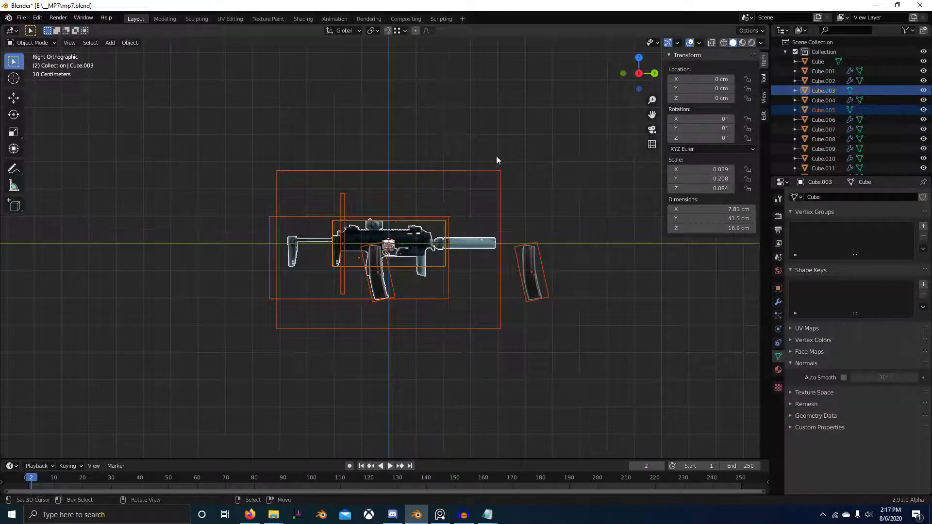
pyautogui.press('m')
pyautogui.click(441, 229)
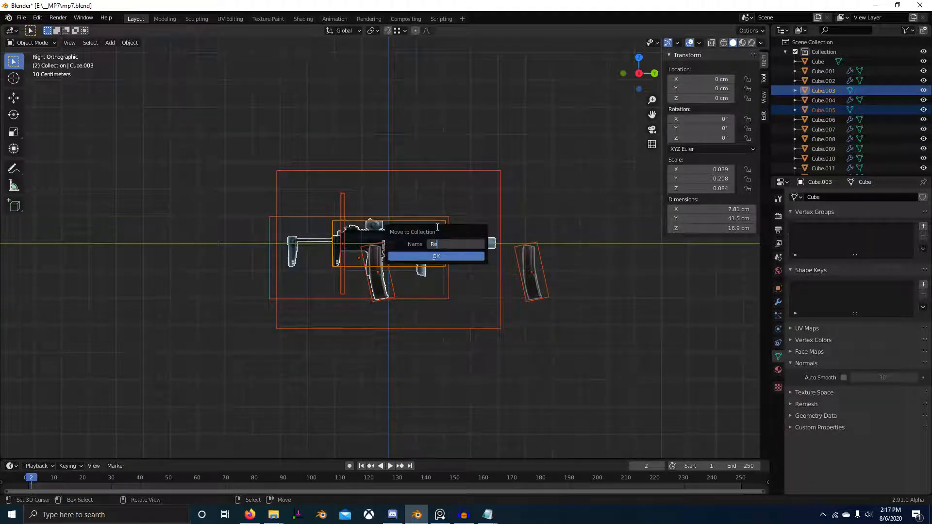
pyautogui.click(451, 257)
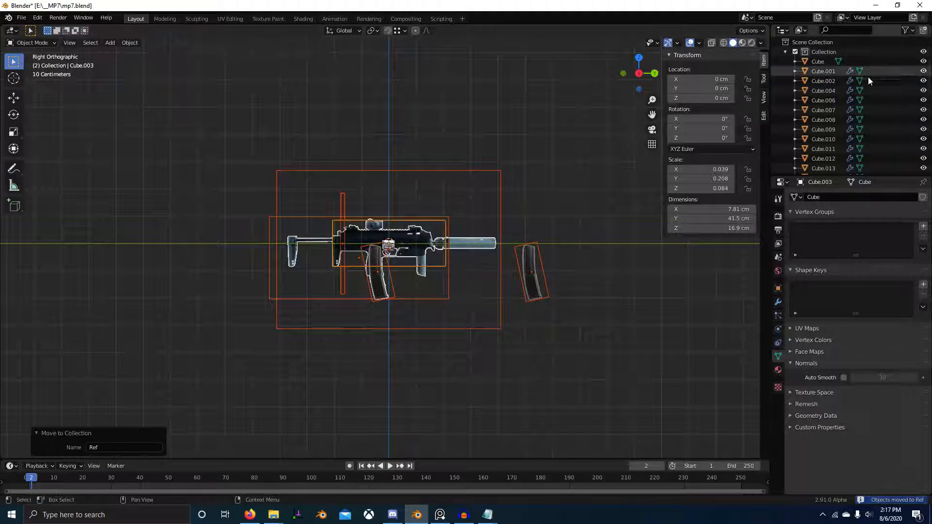
# Step: Collapse the main collection, show the selectability toggles in the Outliner and make the Ref collection unselectable
pyautogui.click(785, 52)
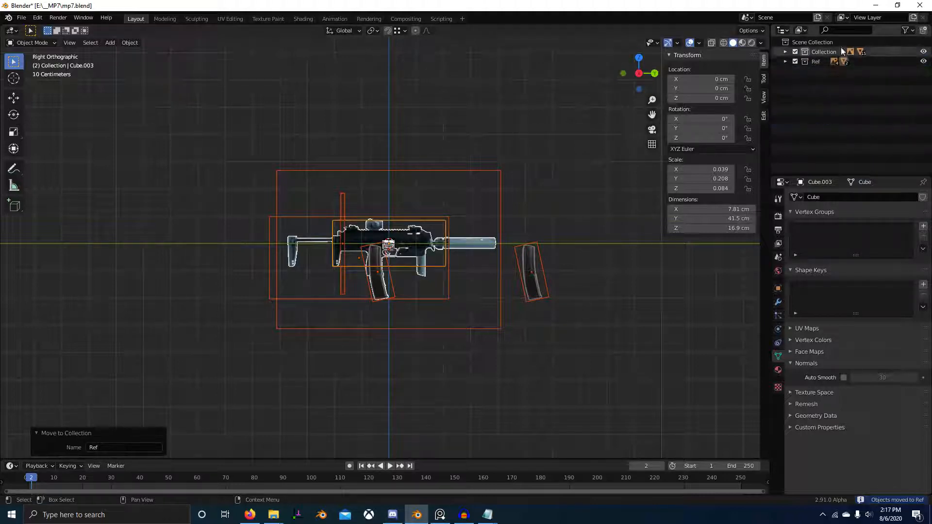
pyautogui.click(905, 30)
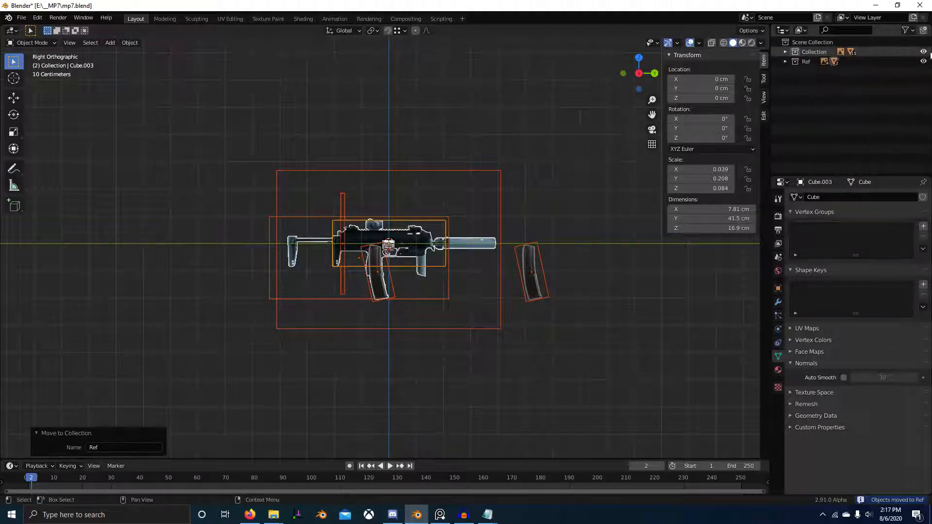
pyautogui.click(912, 32)
pyautogui.click(840, 61)
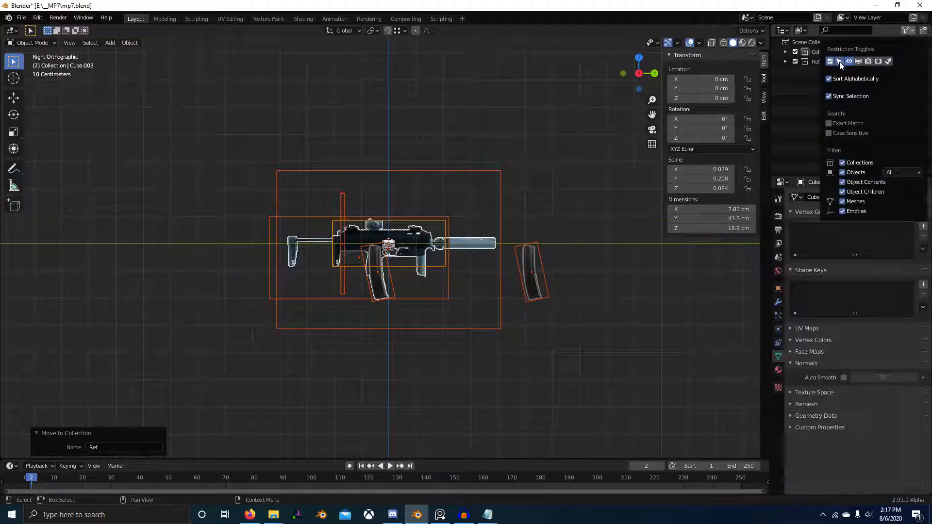
pyautogui.click(912, 62)
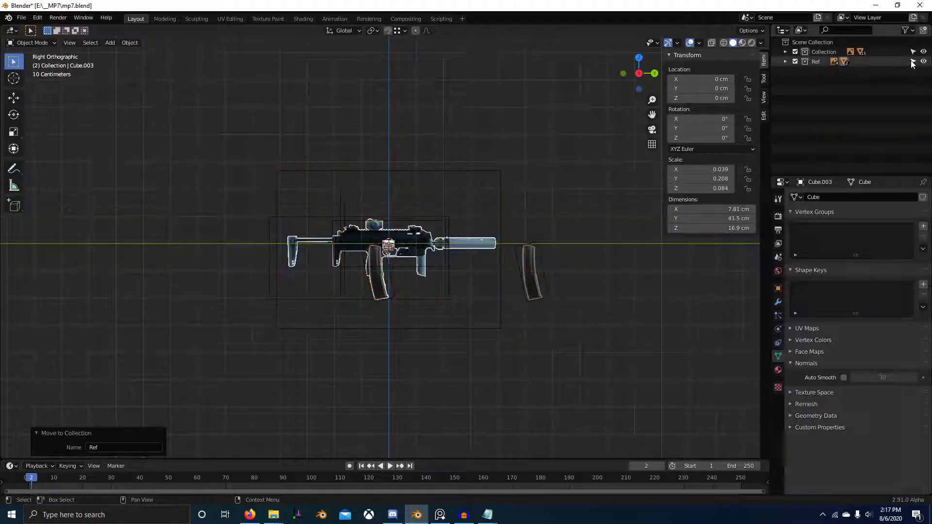
# Step: Place the Ref collection above the main collection, rename the main one Meshes and expand it
pyautogui.moveTo(809, 66); pyautogui.dragTo(822, 47)
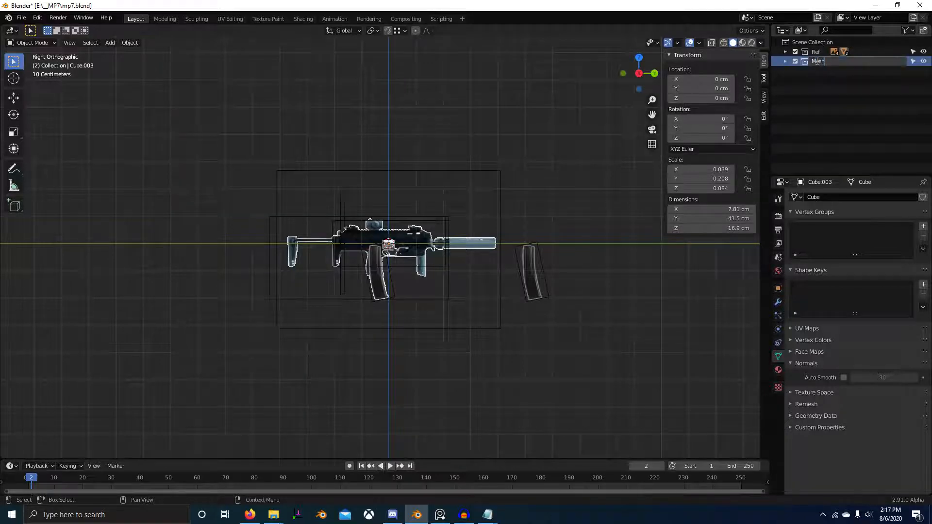
pyautogui.click(784, 61)
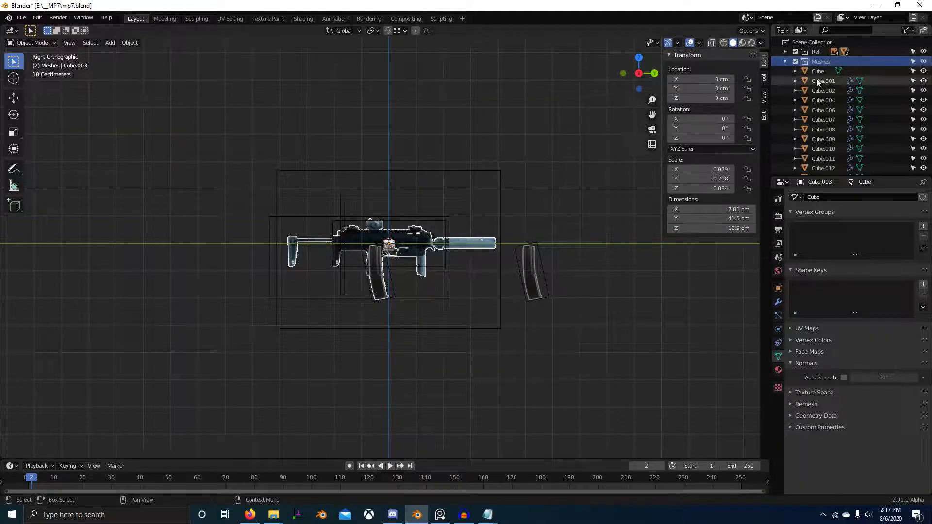
# Step: Move the wireframe bounding box named Cube around the cartridges from the Meshes collection into the Ref collection
pyautogui.scroll(-3, 817, 78)
pyautogui.scroll(6, 405, 242)
pyautogui.scroll(7, 404, 242)
pyautogui.click(426, 182)
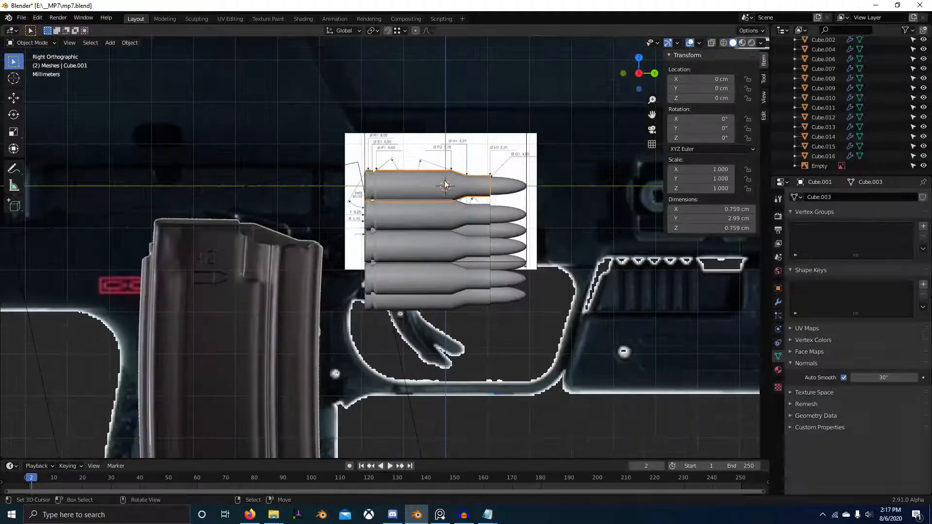
pyautogui.scroll(4, 825, 89)
pyautogui.click(818, 71)
pyautogui.scroll(-3, 818, 147)
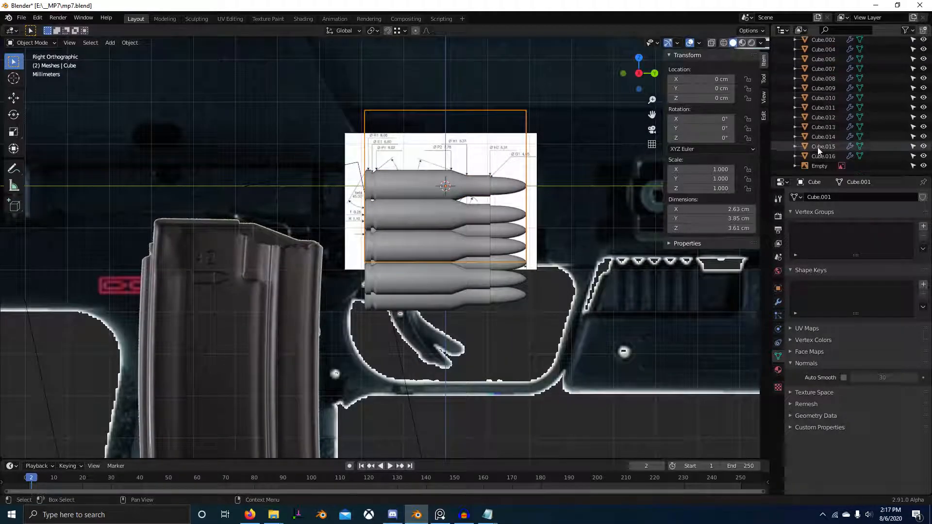
pyautogui.moveTo(559, 151); pyautogui.dragTo(539, 193, button='middle')
pyautogui.scroll(-4, 601, 190)
pyautogui.press('m')
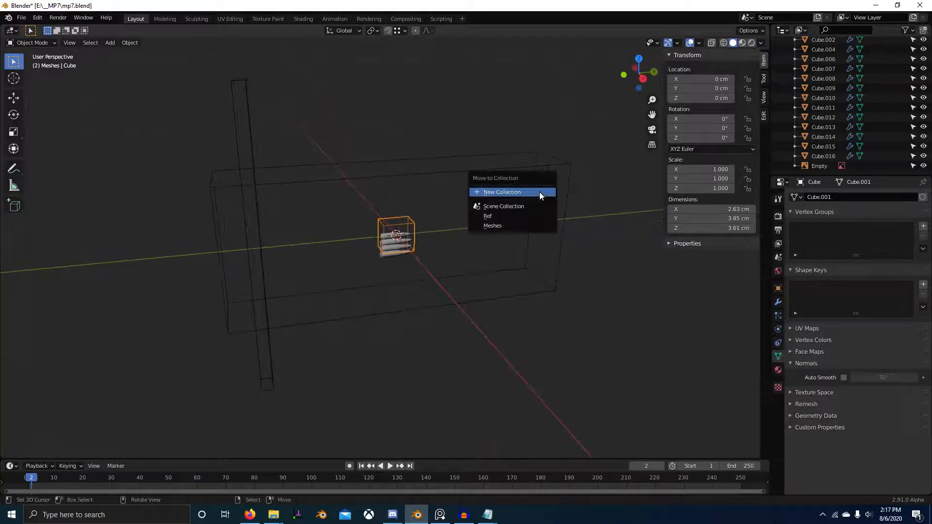
pyautogui.click(529, 216)
# Step: Rename the top cartridge's casing object Case and its projectile object Bullet
pyautogui.scroll(3, 435, 222)
pyautogui.moveTo(435, 222); pyautogui.dragTo(497, 205, button='middle')
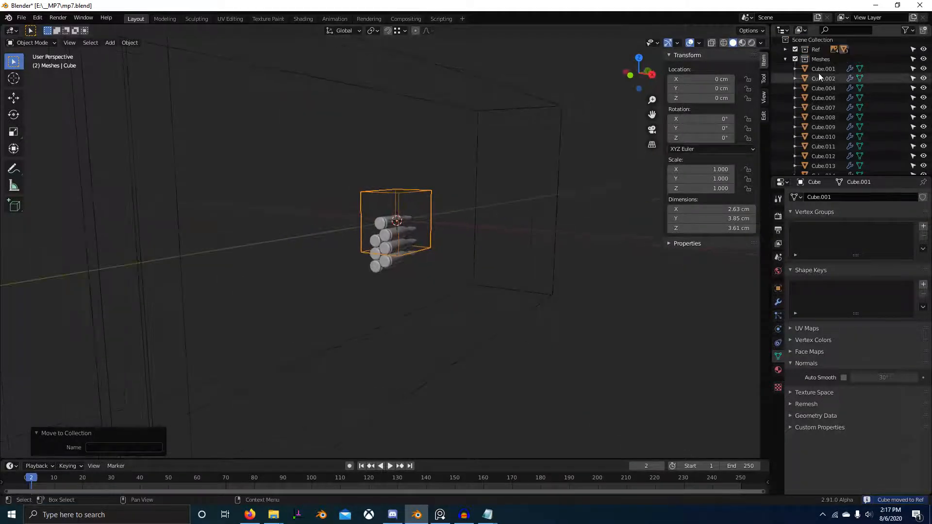
pyautogui.scroll(3, 818, 73)
pyautogui.click(820, 71)
pyautogui.doubleClick(820, 70)
pyautogui.write('Case')
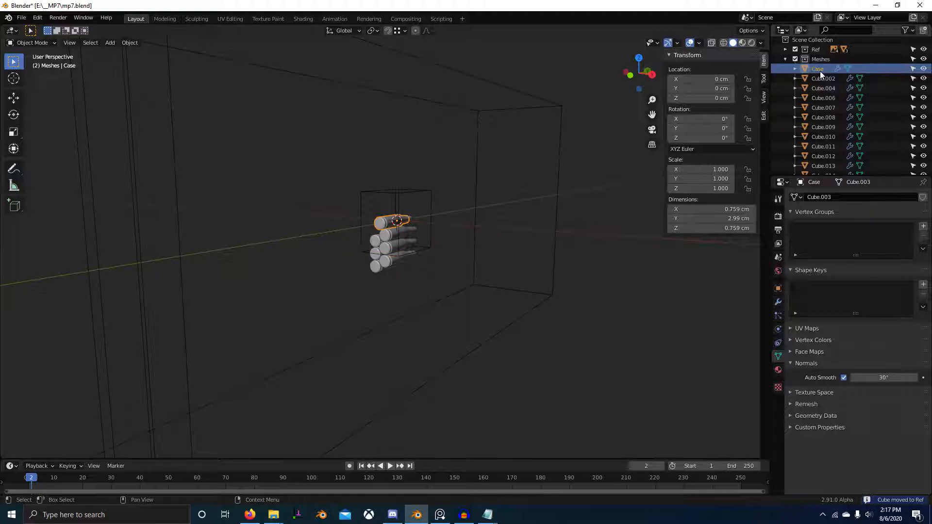
pyautogui.click(827, 77)
pyautogui.doubleClick(830, 78)
pyautogui.write('B')
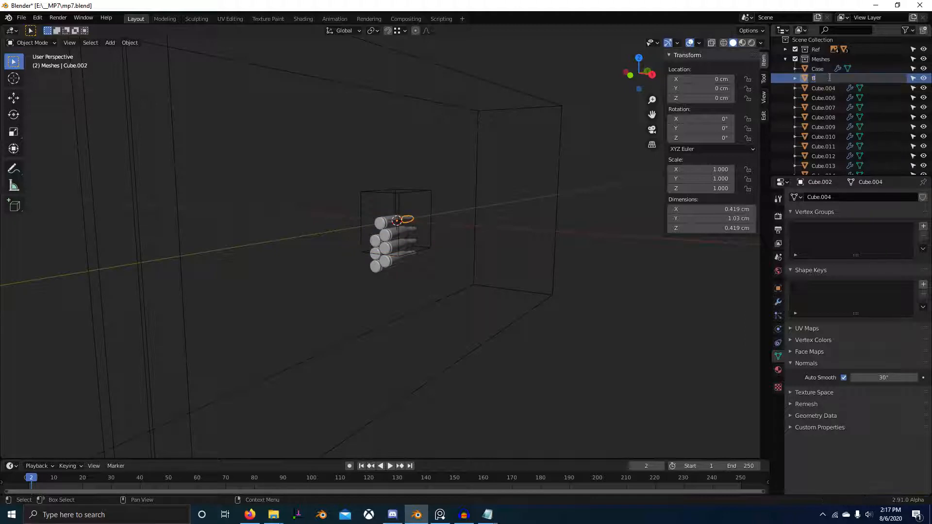
pyautogui.write('ullet')
pyautogui.press('Return')
# Step: Select all the cartridge casings with Case as the active object and copy its name to the others
pyautogui.moveTo(494, 153); pyautogui.dragTo(390, 208, button='middle')
pyautogui.rightClick(367, 205)
pyautogui.scroll(3, 389, 208)
pyautogui.keyDown('shift'); pyautogui.rightClick(390, 209); pyautogui.keyUp('shift')
pyautogui.keyDown('shift'); pyautogui.rightClick(377, 237); pyautogui.keyUp('shift')
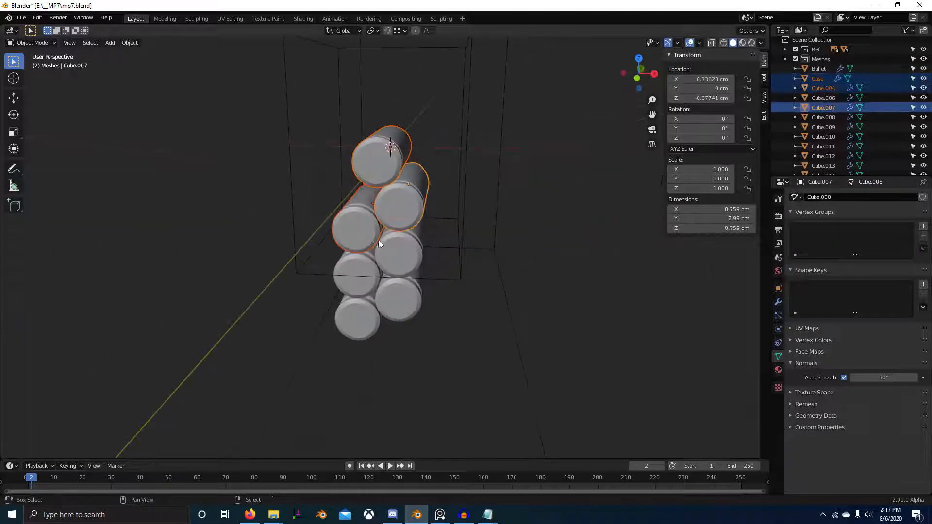
pyautogui.keyDown('shift'); pyautogui.rightClick(380, 258); pyautogui.keyUp('shift')
pyautogui.keyDown('shift'); pyautogui.rightClick(376, 282); pyautogui.keyUp('shift')
pyautogui.keyDown('shift'); pyautogui.rightClick(358, 318); pyautogui.keyUp('shift')
pyautogui.keyDown('shift'); pyautogui.rightClick(398, 298); pyautogui.keyUp('shift')
pyautogui.keyDown('shift'); pyautogui.rightClick(376, 153); pyautogui.keyUp('shift')
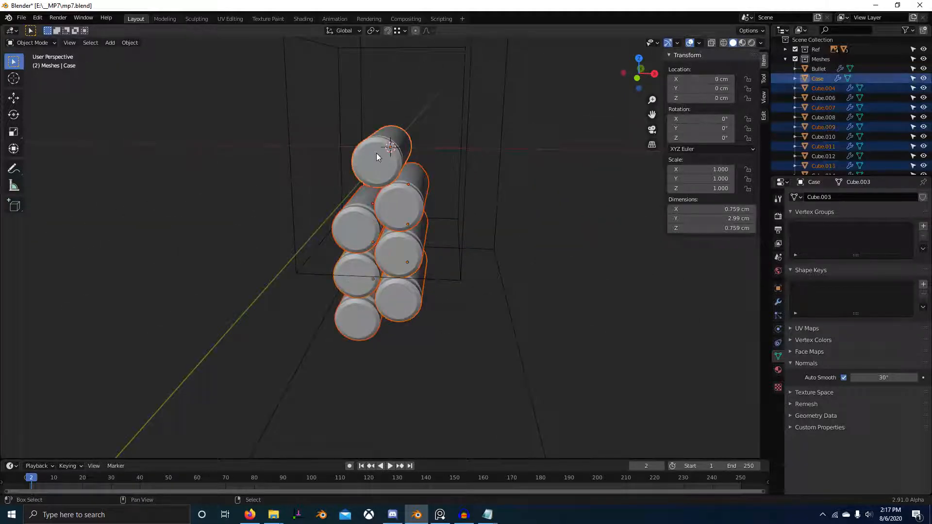
pyautogui.click(778, 288)
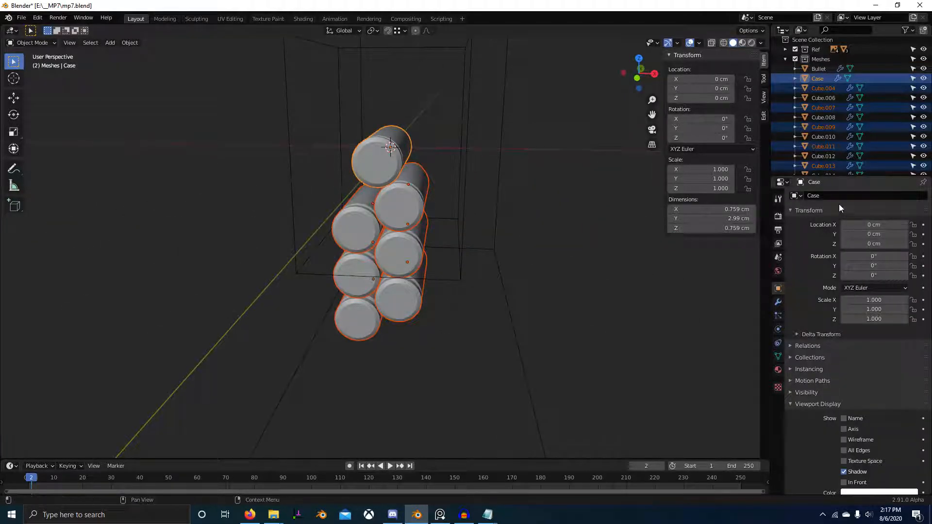
pyautogui.rightClick(842, 195)
pyautogui.click(806, 215)
# Step: Select all the projectiles with Bullet as the active object and copy its name to the others
pyautogui.moveTo(510, 218); pyautogui.dragTo(452, 208, button='middle')
pyautogui.moveTo(584, 316); pyautogui.dragTo(528, 325, button='middle')
pyautogui.rightClick(526, 342)
pyautogui.keyDown('shift'); pyautogui.rightClick(552, 351); pyautogui.keyUp('shift')
pyautogui.keyDown('shift'); pyautogui.rightClick(538, 290); pyautogui.keyUp('shift')
pyautogui.keyDown('shift'); pyautogui.rightClick(554, 299); pyautogui.keyUp('shift')
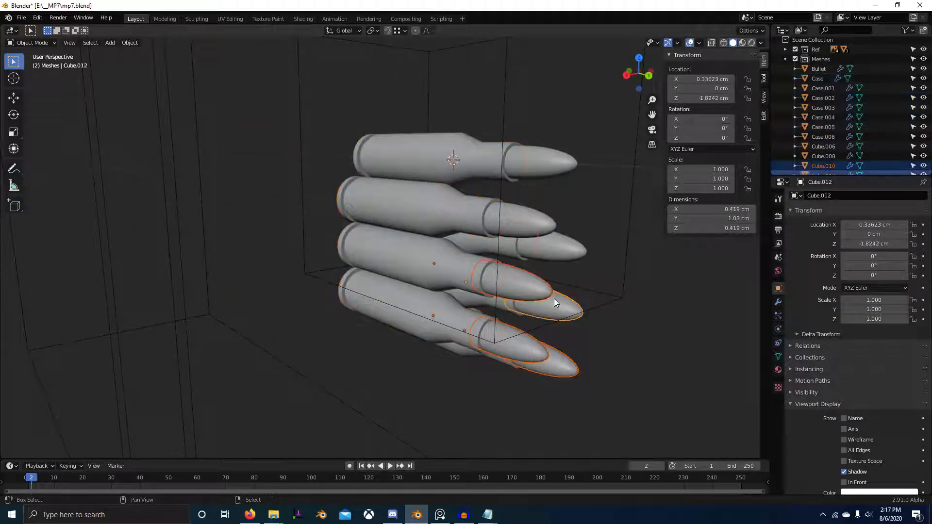
pyautogui.keyDown('shift'); pyautogui.rightClick(540, 243); pyautogui.keyUp('shift')
pyautogui.keyDown('shift'); pyautogui.rightClick(534, 223); pyautogui.keyUp('shift')
pyautogui.keyDown('shift'); pyautogui.rightClick(531, 159); pyautogui.keyUp('shift')
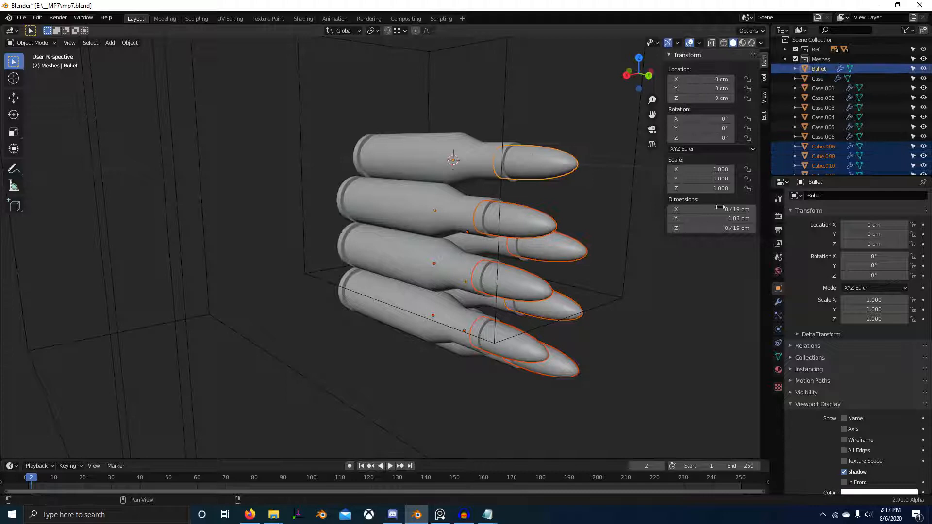
pyautogui.rightClick(838, 197)
pyautogui.click(825, 196)
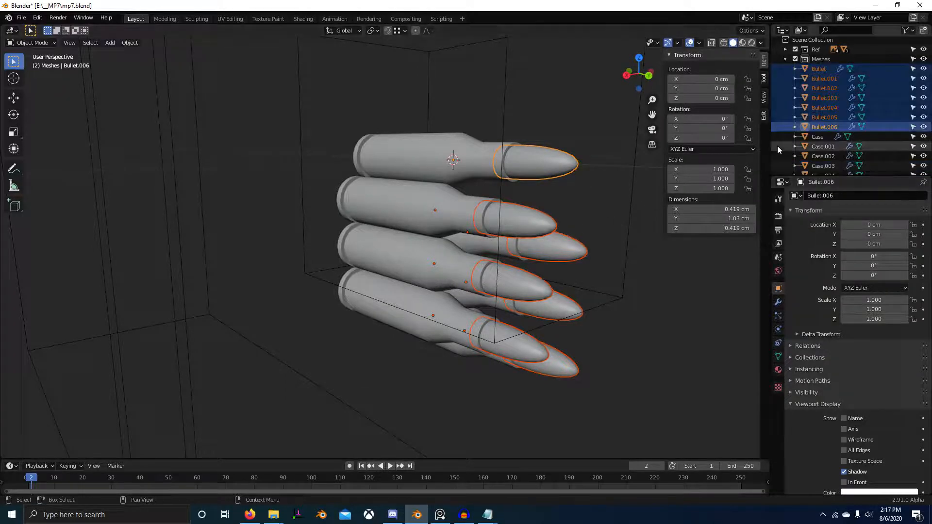
# Step: Deselect everything and examine the cartridge stack from the right side against the magazine and gun reference images
pyautogui.scroll(-4, 515, 230)
pyautogui.moveTo(436, 221); pyautogui.dragTo(538, 233, button='middle')
pyautogui.hotkey('alt', 'a')
pyautogui.scroll(4, 470, 225)
pyautogui.scroll(-4, 539, 233)
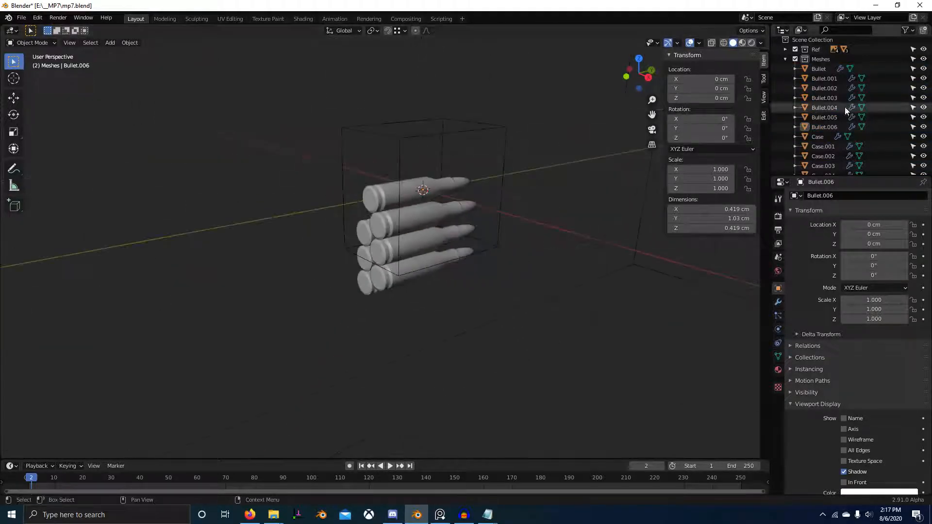
pyautogui.scroll(1, 845, 107)
pyautogui.press('KP_3')
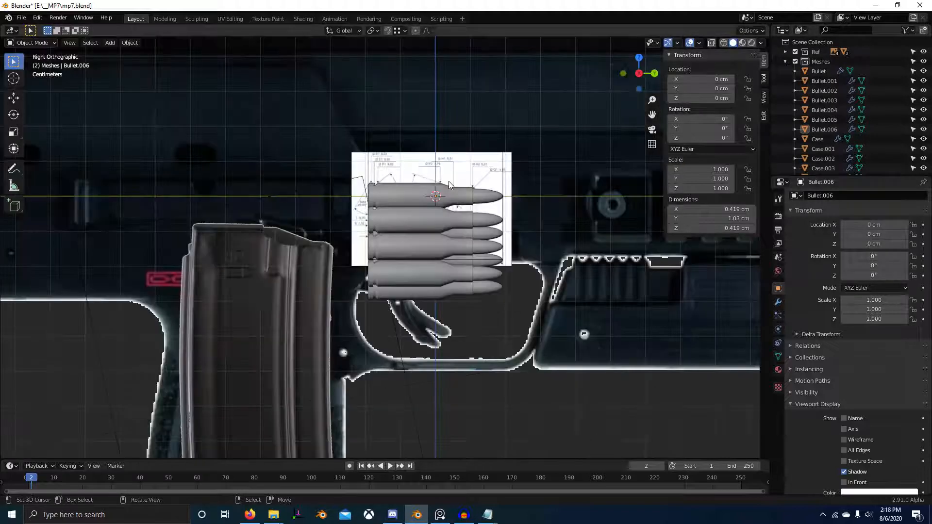
pyautogui.moveTo(449, 182); pyautogui.dragTo(569, 183, button='middle')
pyautogui.press('KP_3')
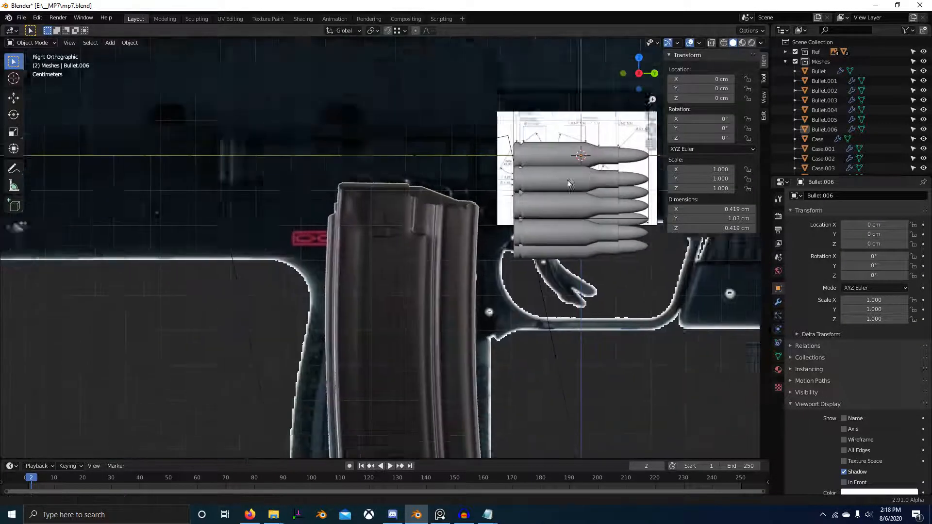
pyautogui.scroll(-4, 506, 161)
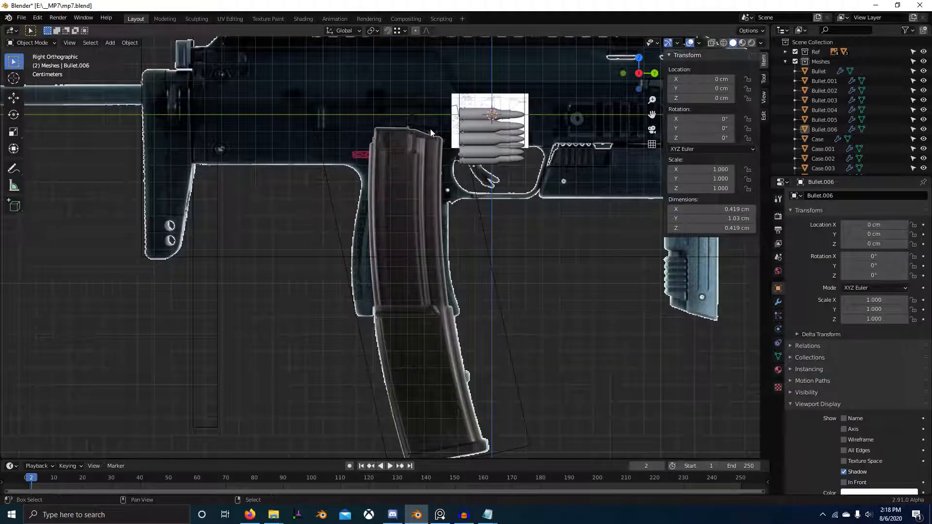
# Step: Add a plane and scale its mesh down in Edit Mode to slightly more than the cartridges' length
pyautogui.hotkey('shift', 'a')
pyautogui.moveTo(430, 129)
pyautogui.click(459, 129)
pyautogui.scroll(-5, 473, 194)
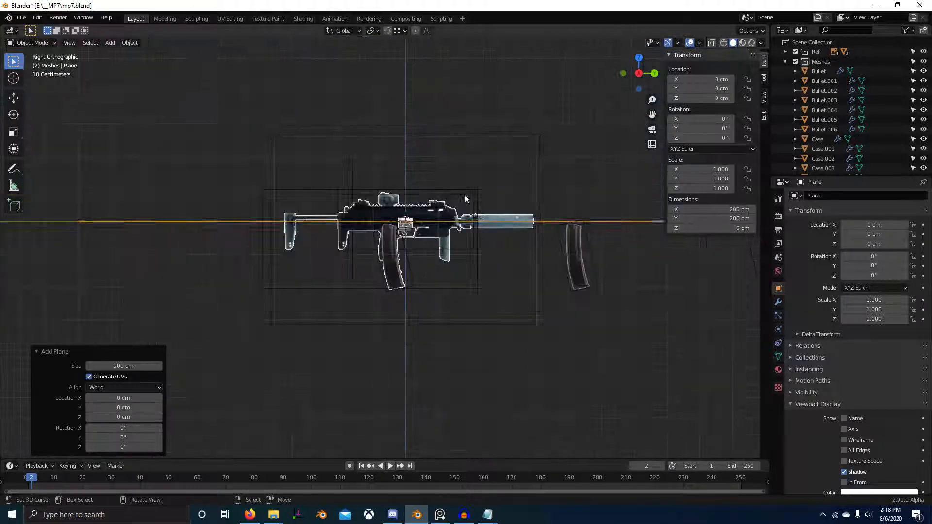
pyautogui.press('Tab')
pyautogui.scroll(-4, 486, 223)
pyautogui.press('s')
pyautogui.click(583, 289)
pyautogui.scroll(6, 583, 290)
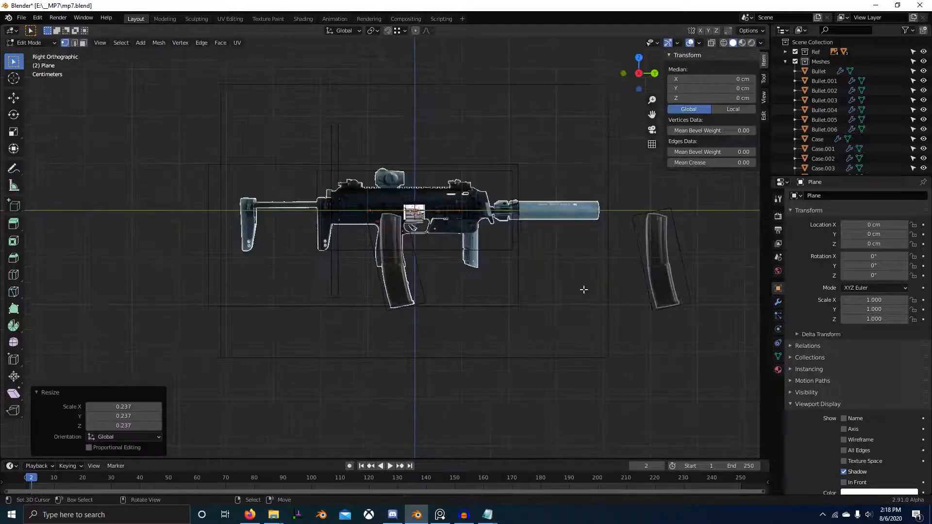
pyautogui.press('s')
pyautogui.click(489, 249)
pyautogui.scroll(6, 488, 249)
pyautogui.press('s')
pyautogui.click(466, 225)
pyautogui.keyDown('shift'); pyautogui.moveTo(467, 225); pyautogui.dragTo(424, 280, button='middle'); pyautogui.keyUp('shift')
# Step: Switch to the PureRef board and examine the magazine photos, especially the feed opening, follower and side profile
pyautogui.hotkey('alt', 'Tab')
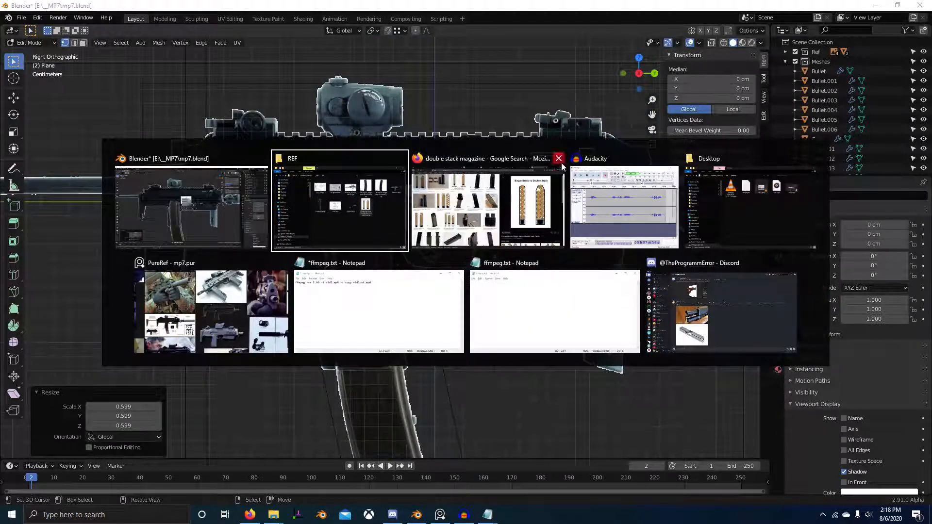
pyautogui.click(220, 303)
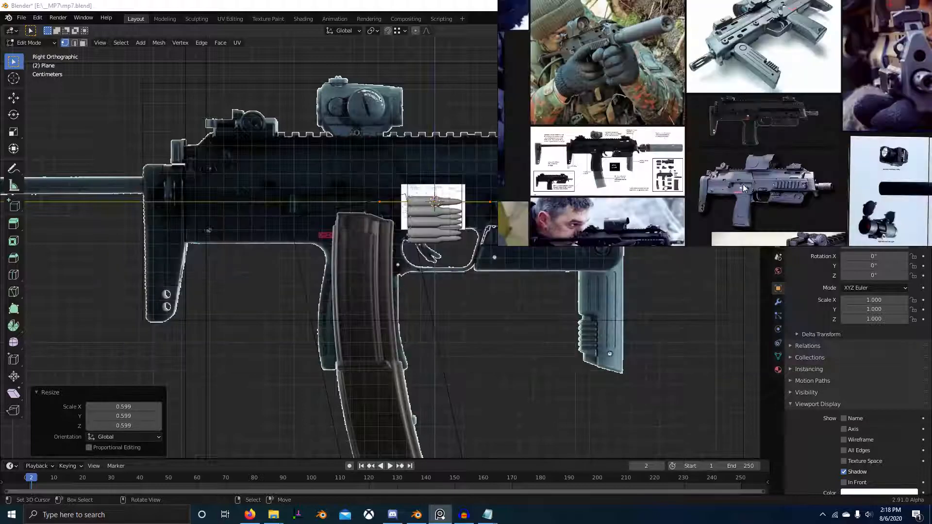
pyautogui.scroll(-3, 758, 153)
pyautogui.hotkey('ctrl', 'shift', 'a')
pyautogui.scroll(-2, 850, 171)
pyautogui.scroll(10, 850, 171)
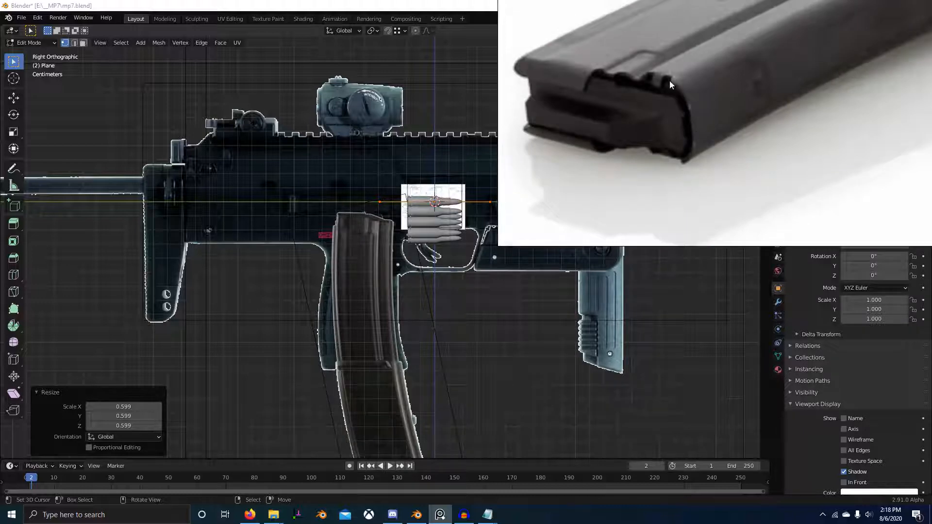
pyautogui.scroll(-5, 760, 124)
pyautogui.scroll(6, 725, 120)
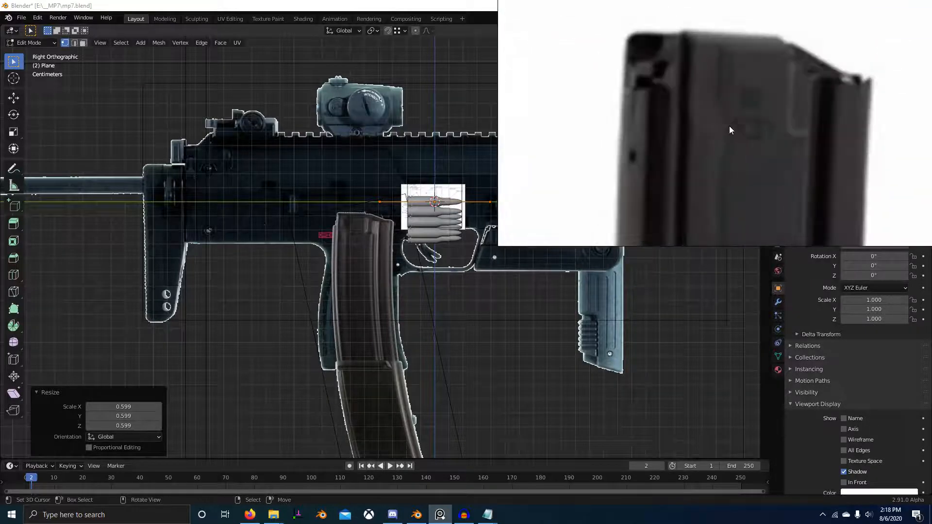
pyautogui.scroll(-4, 729, 126)
pyautogui.scroll(4, 807, 111)
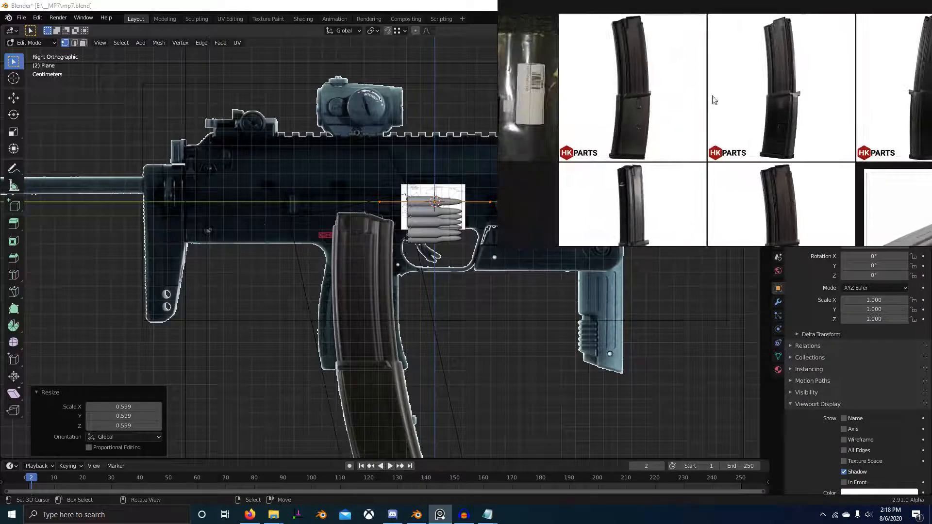
pyautogui.scroll(6, 714, 100)
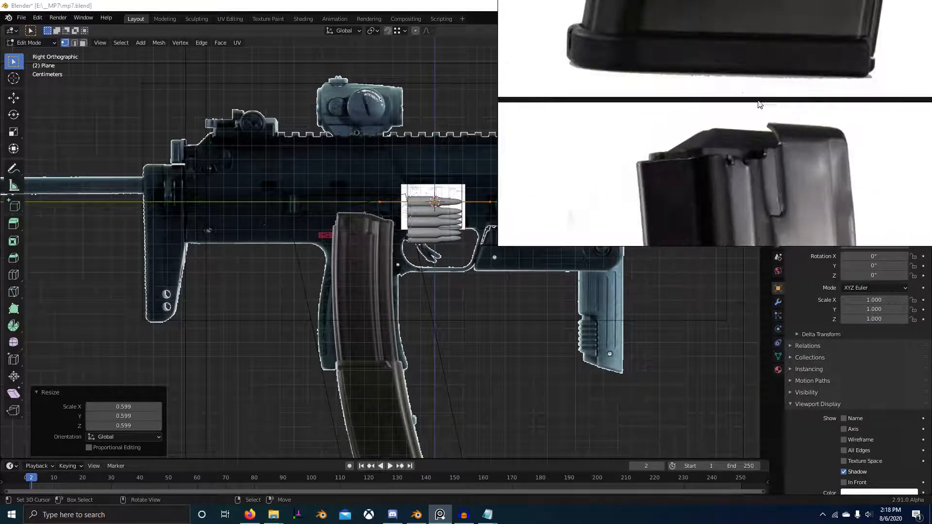
pyautogui.scroll(-6, 758, 102)
pyautogui.scroll(5, 825, 114)
pyautogui.moveTo(770, 102); pyautogui.dragTo(805, 121, button='middle')
pyautogui.scroll(-1, 379, 243)
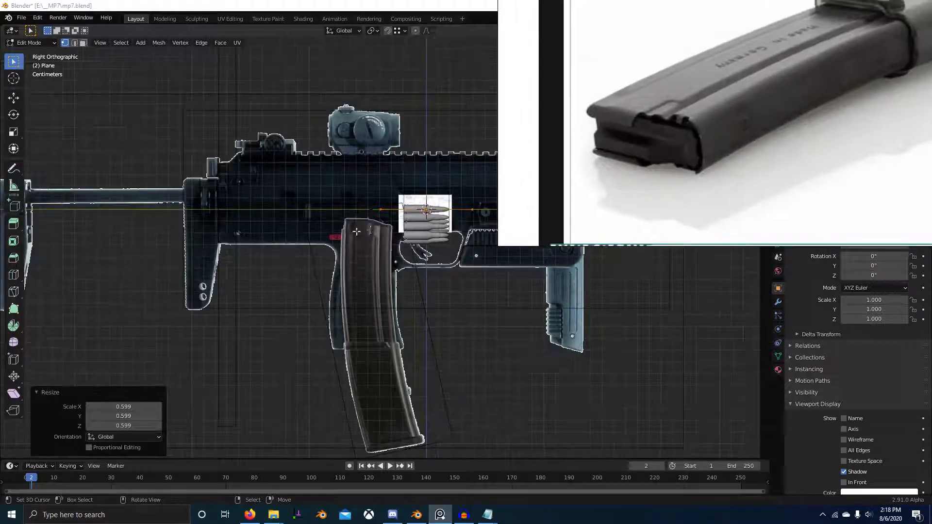
# Step: In Blender's wireframe display, scale the plane along X, and by 0.484 along Y, to fit around the top cartridge
pyautogui.moveTo(356, 232)
pyautogui.mouseDown(button='middle')
pyautogui.moveTo(398, 288)
pyautogui.moveTo(372, 289)
pyautogui.mouseUp(button='middle')
pyautogui.scroll(2, 388, 276)
pyautogui.hotkey('shift', 'z')
pyautogui.press('s')
pyautogui.press('x')
pyautogui.click(398, 270)
pyautogui.press('s')
pyautogui.press('y')
pyautogui.click(395, 271)
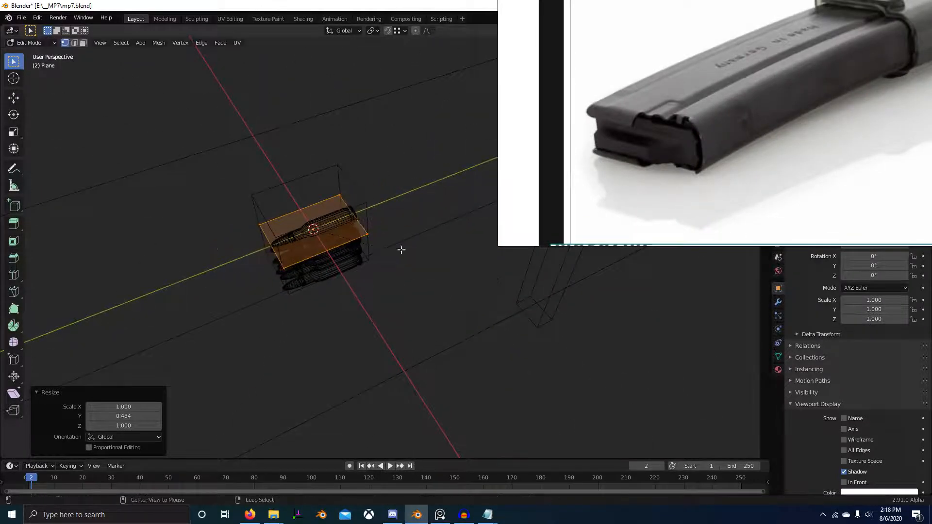
# Step: Switch to Firefox and search Google Images for "mp7a1 follower"
pyautogui.hotkey('alt', 'Tab')
pyautogui.click(626, 209)
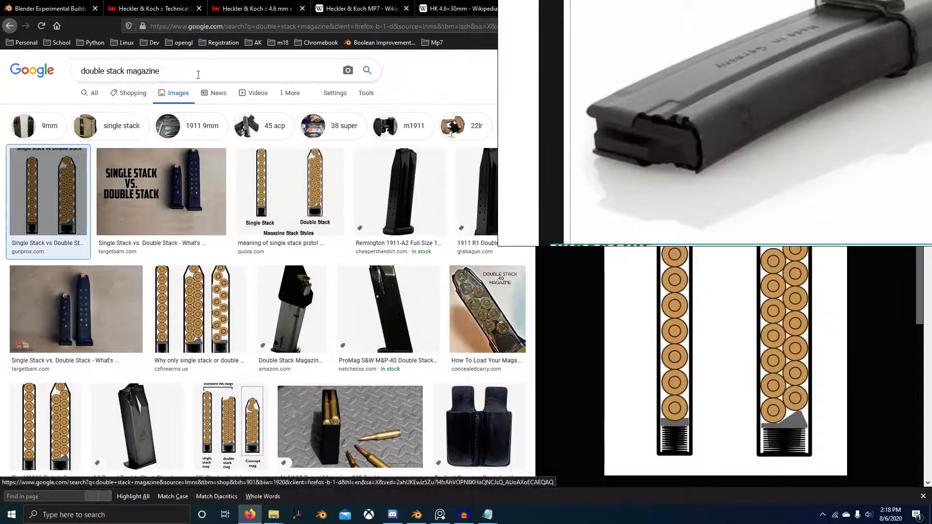
pyautogui.moveTo(198, 74); pyautogui.dragTo(2, 85)
pyautogui.write('mp7a1 fo')
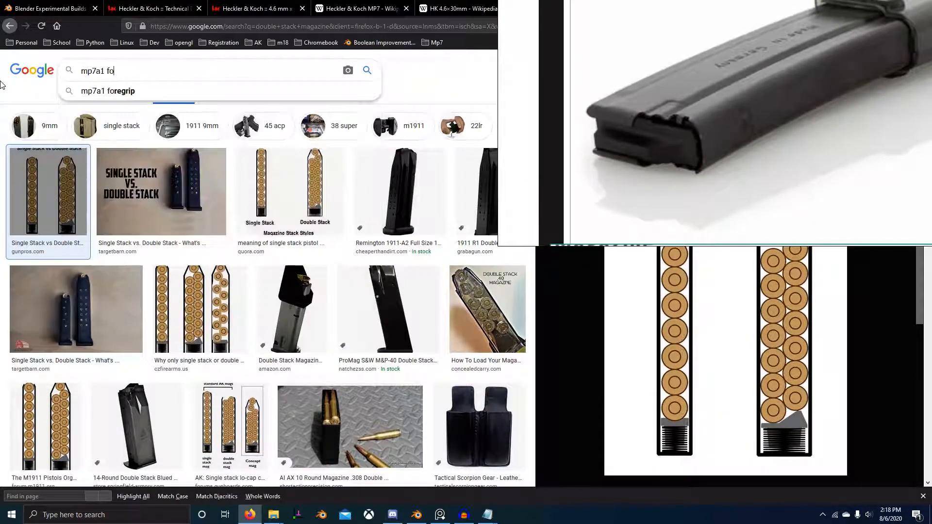
pyautogui.write('llower')
pyautogui.press('Return')
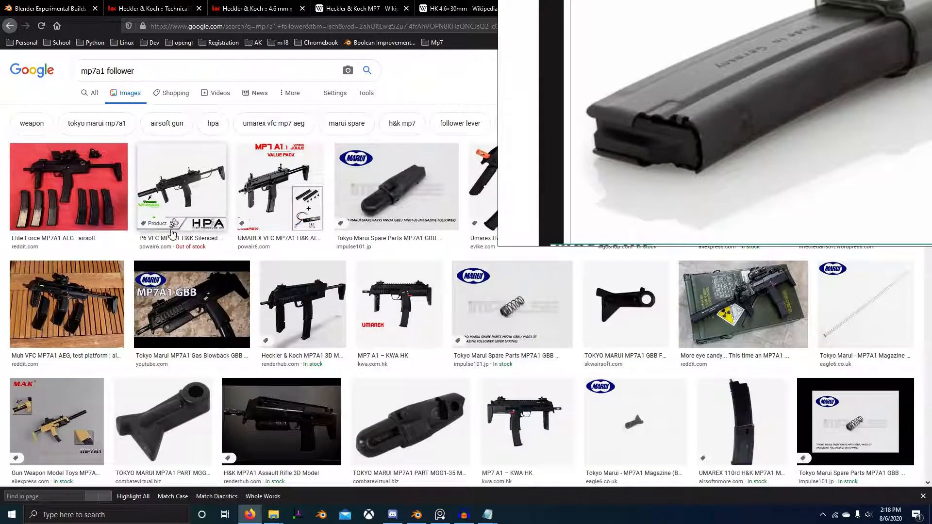
# Step: Show all web results for the search and check the KWA MP7A1 replacement magazine follower spring page in a separate tab
pyautogui.click(94, 94)
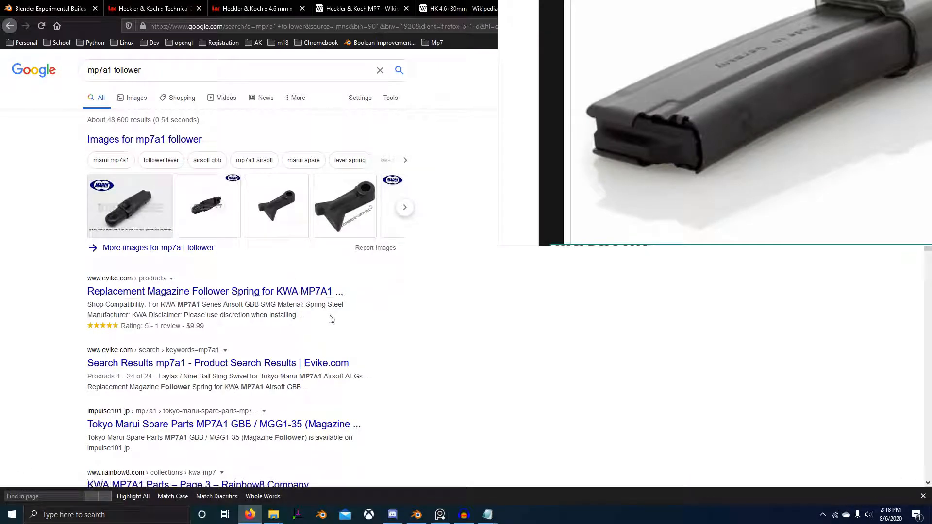
pyautogui.middleClick(314, 294)
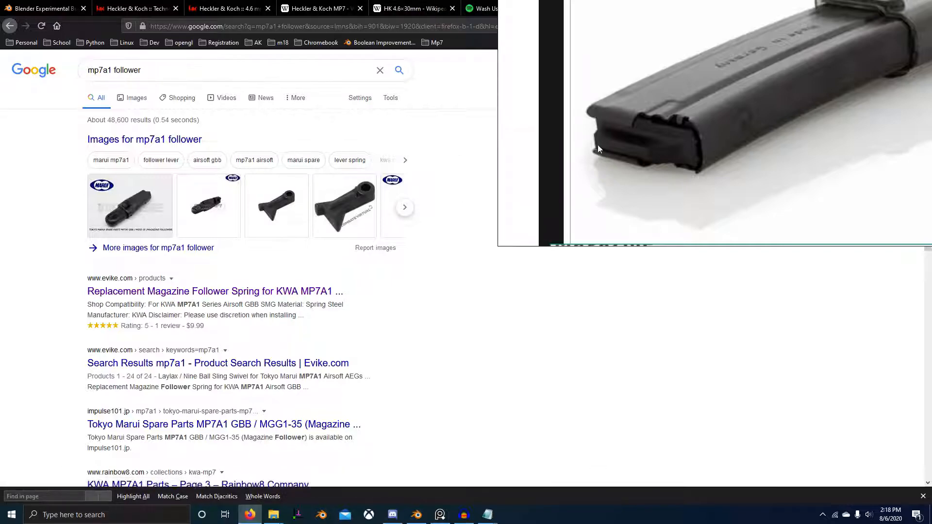
pyautogui.click(447, 131)
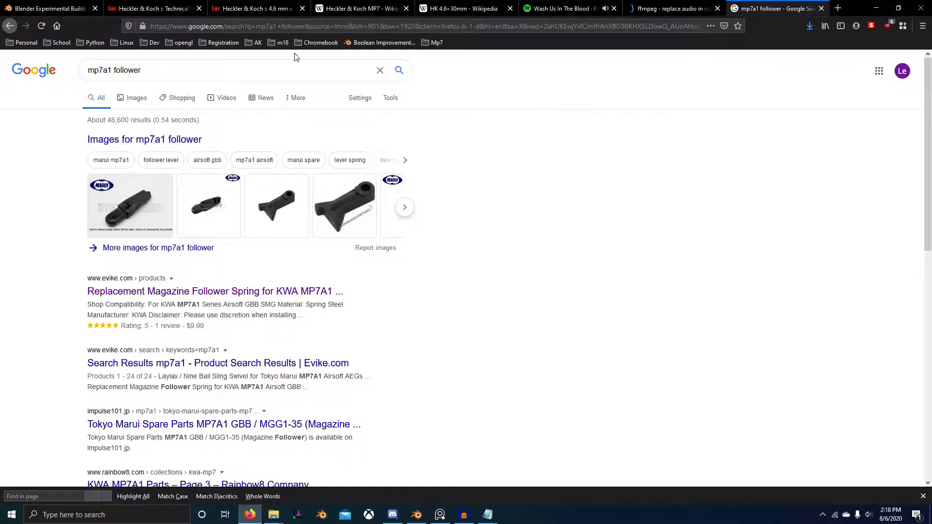
# Step: Refine the search to "mp7a1 follower -airsoft" and open the Heckler & Koch military and law enforcement accessories page
pyautogui.doubleClick(251, 64)
pyautogui.write('-ai')
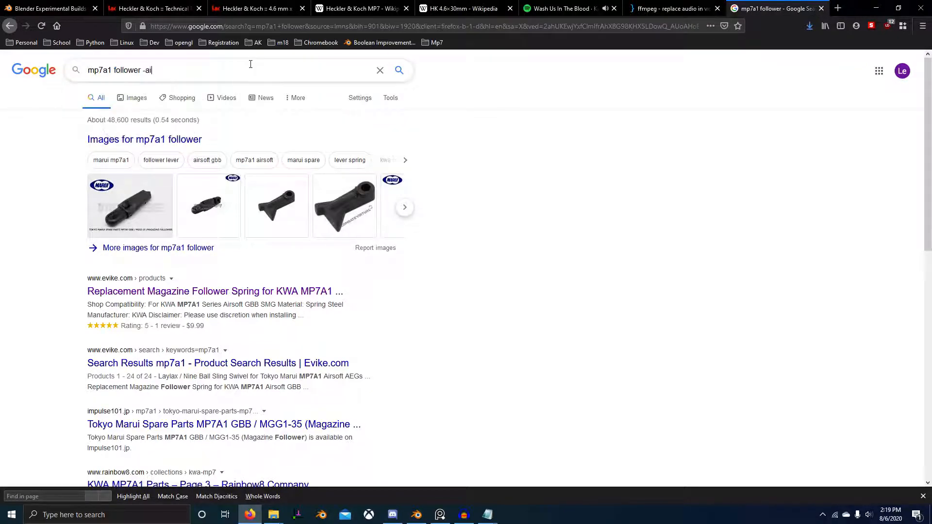
pyautogui.write('rsoft')
pyautogui.press('Return')
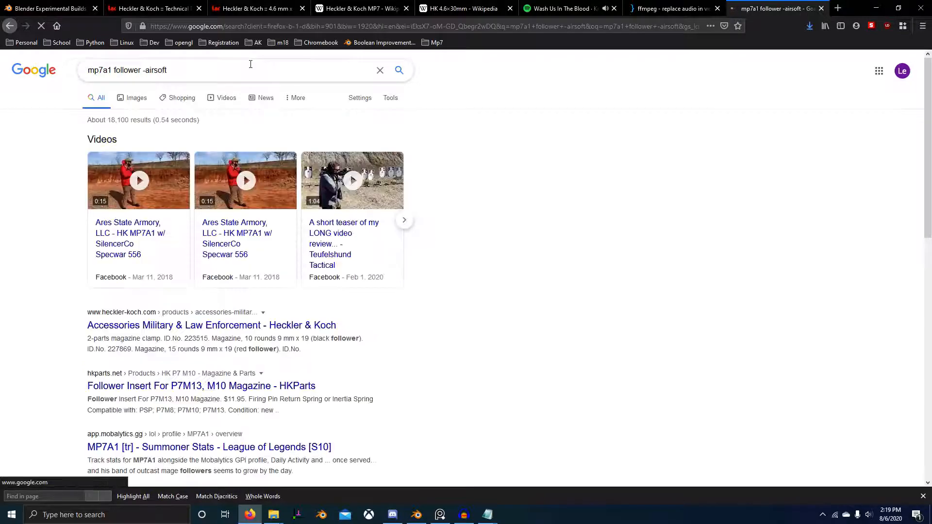
pyautogui.click(206, 325)
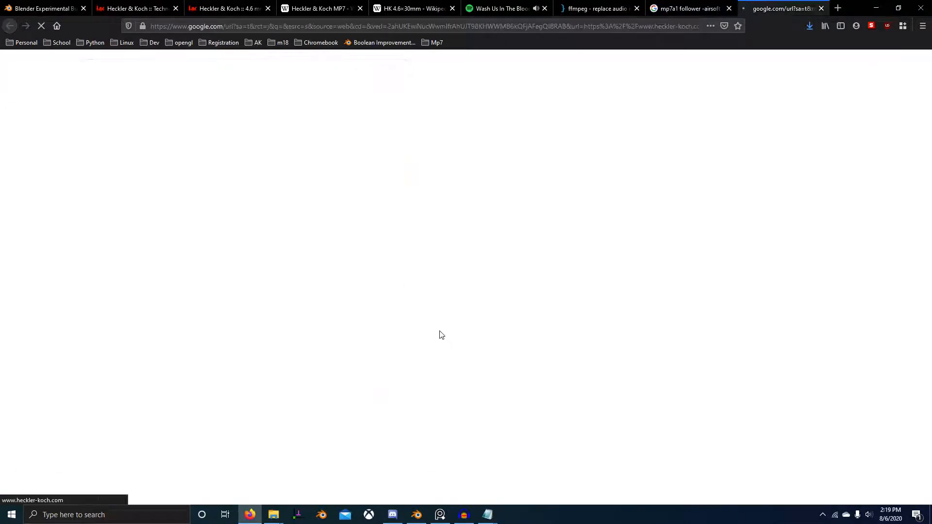
# Step: From the search results, open the HKParts P7M13 follower insert page and the Mobalytics MP7A1 page, view both and close them
pyautogui.click(658, 5)
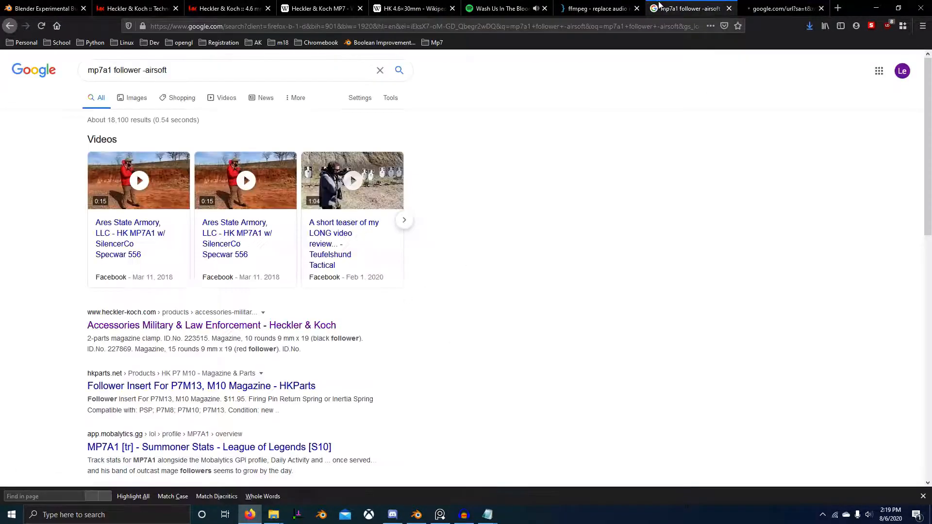
pyautogui.middleClick(242, 385)
pyautogui.scroll(-2, 342, 337)
pyautogui.middleClick(321, 343)
pyautogui.hotkey('ctrl', 'w')
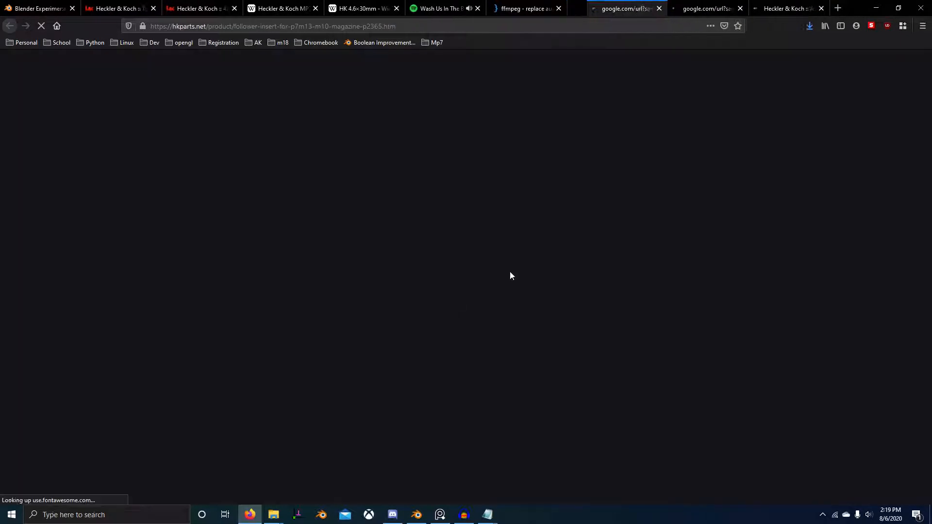
pyautogui.scroll(-4, 357, 296)
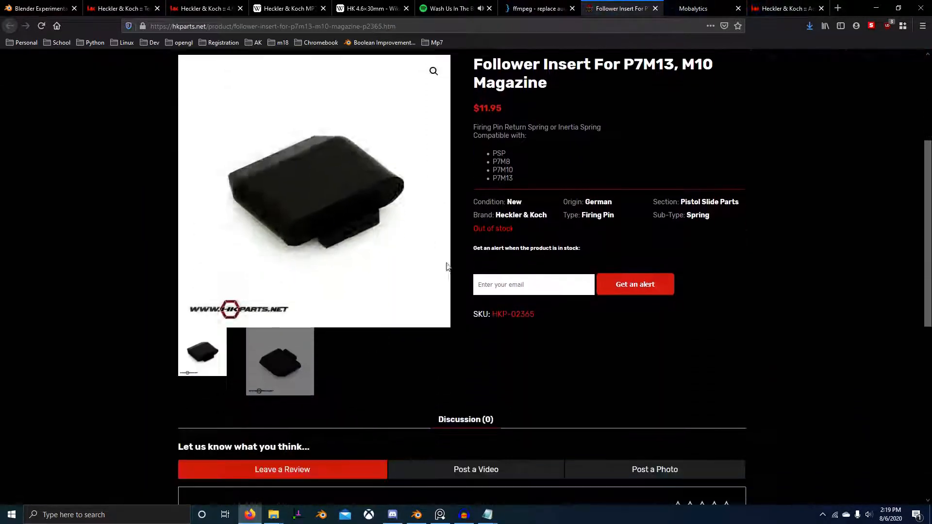
pyautogui.hotkey('ctrl', 'w')
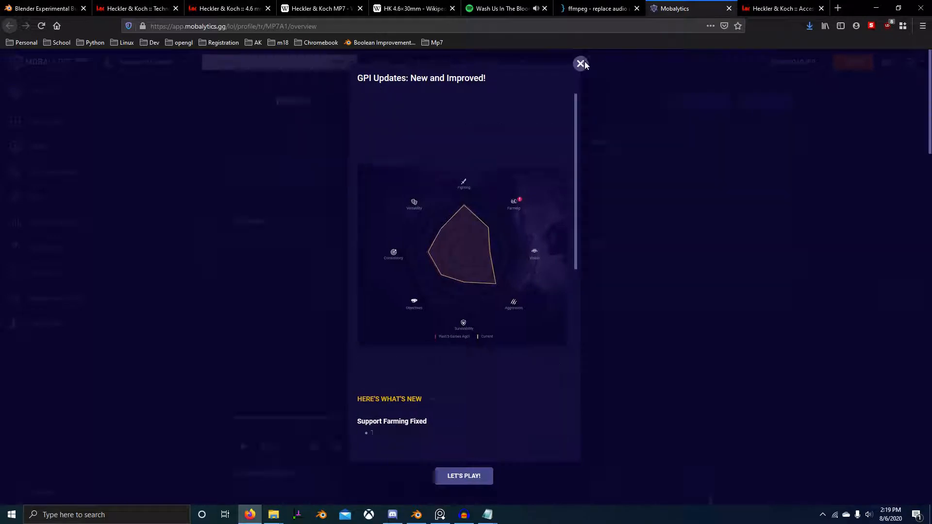
pyautogui.click(583, 63)
pyautogui.hotkey('ctrl', 'w')
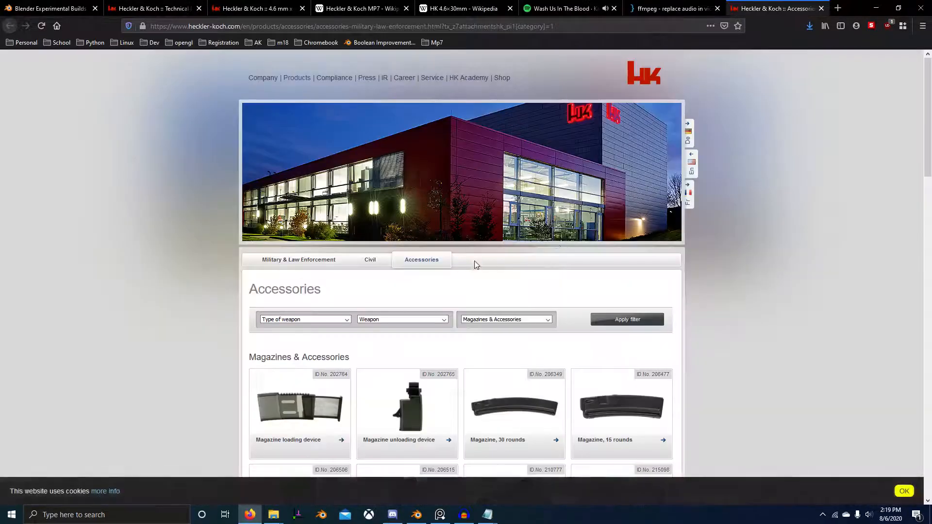
# Step: Look through the Heckler & Koch accessories page, find the occurrences of "follower" on it, and close the page
pyautogui.scroll(-4, 583, 233)
pyautogui.scroll(-7, 771, 244)
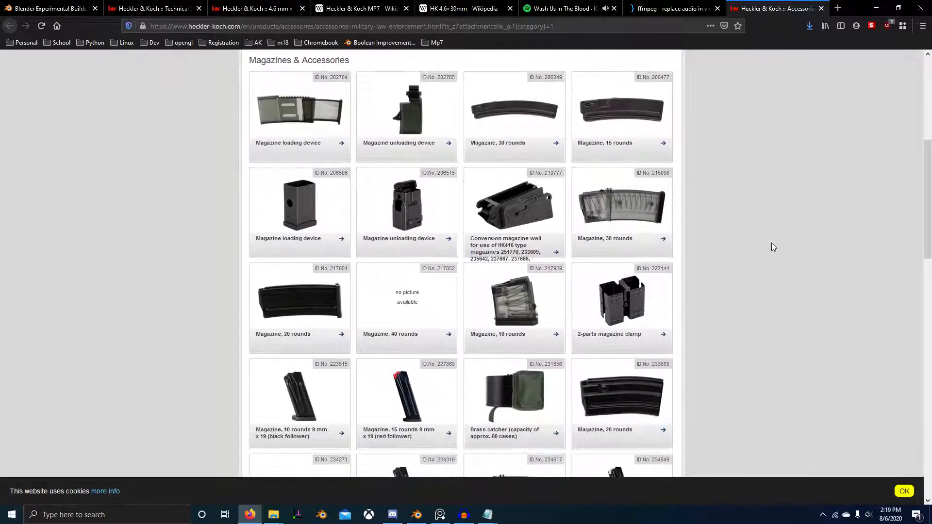
pyautogui.scroll(-8, 771, 243)
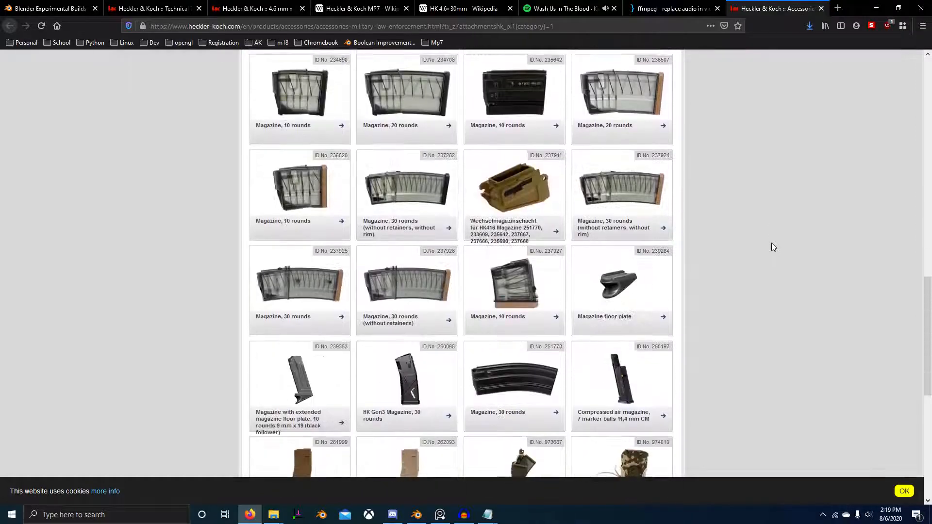
pyautogui.hotkey('ctrl', 'f')
pyautogui.write('mpfol')
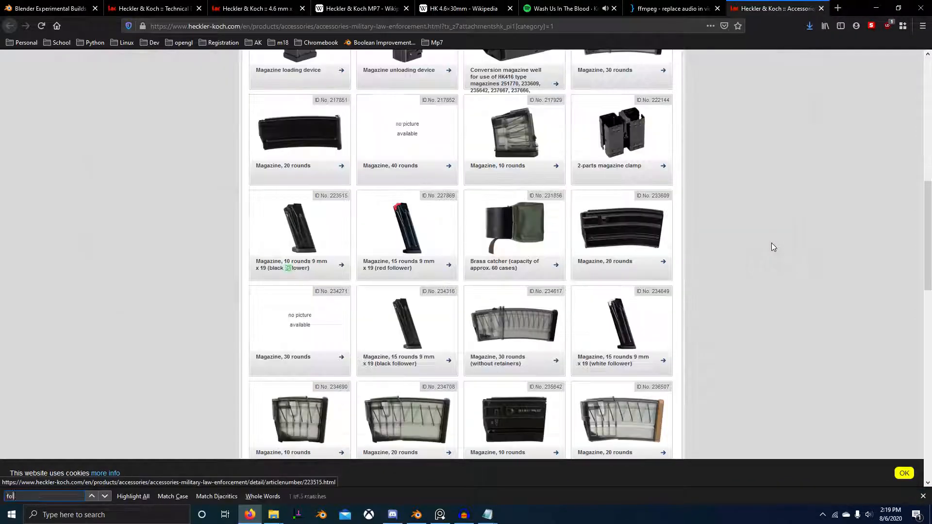
pyautogui.write('o')
pyautogui.press('BackSpace')
pyautogui.write('lower')
pyautogui.scroll(-5, 750, 252)
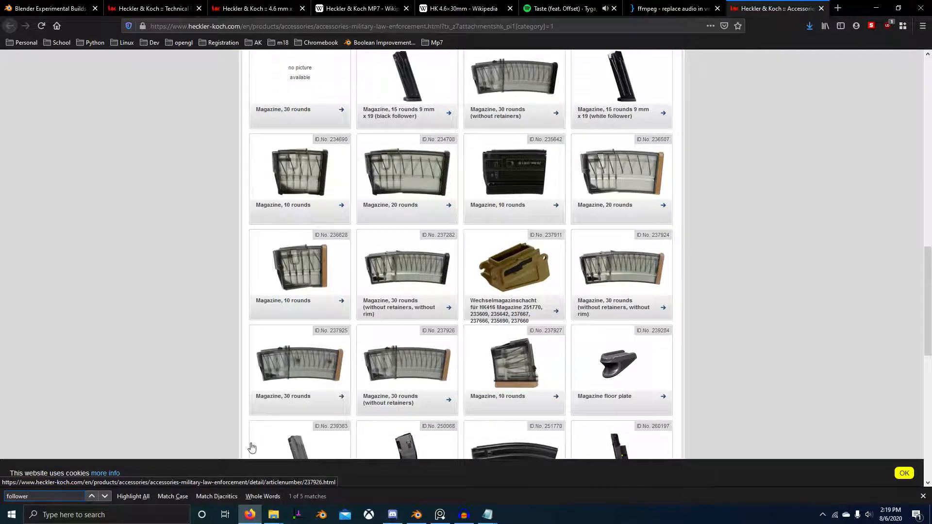
pyautogui.click(105, 496)
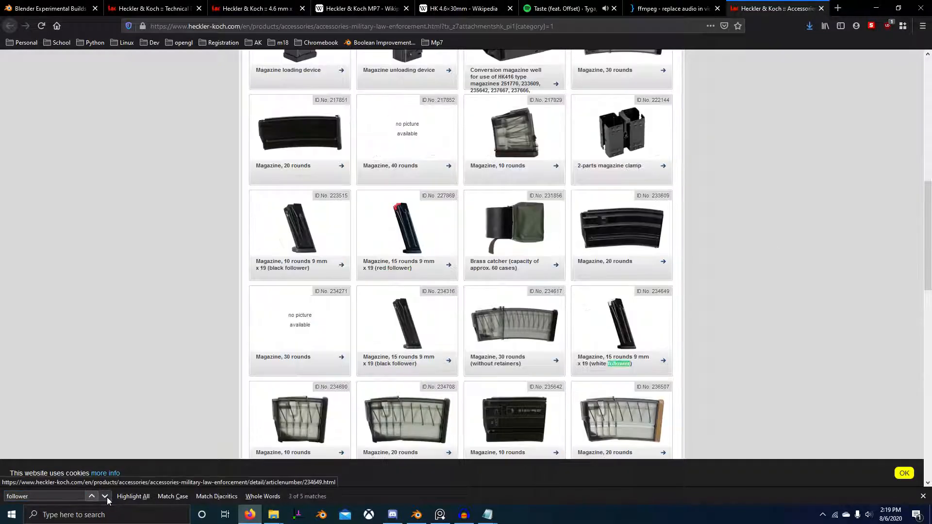
pyautogui.click(105, 496)
pyautogui.click(104, 496)
pyautogui.hotkey('ctrl', 'w')
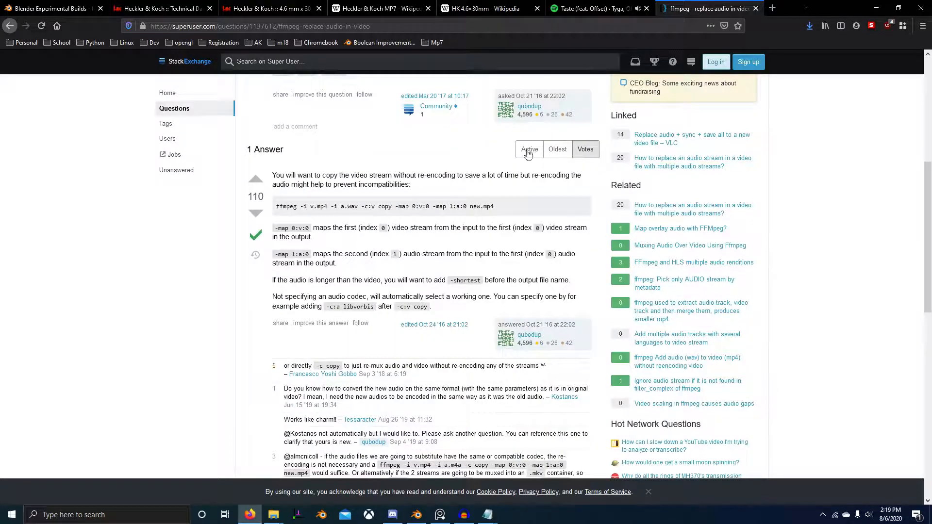
# Step: Switch to Blender and, in top view, scale the plane by 0.608 along X
pyautogui.hotkey('alt', 'Tab')
pyautogui.hotkey('alt', 'Tab')
pyautogui.scroll(-4, 423, 235)
pyautogui.moveTo(492, 224); pyautogui.dragTo(443, 287, button='middle')
pyautogui.scroll(5, 422, 235)
pyautogui.press('KP_7')
pyautogui.scroll(2, 505, 258)
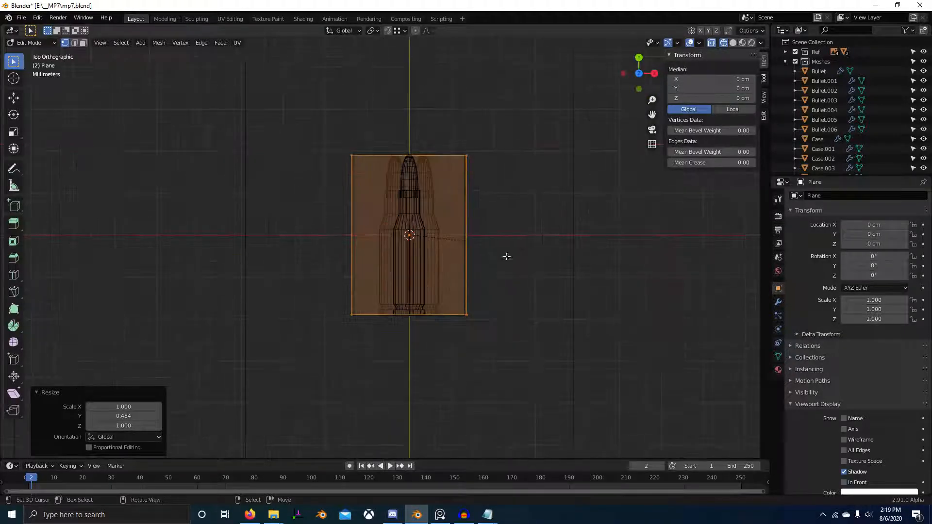
pyautogui.write('sx0.6')
pyautogui.press('Return')
# Step: Check the magazine photo in PureRef, return to Blender and scale the plane by 1.137 along X
pyautogui.hotkey('alt', 'Tab')
pyautogui.hotkey('alt', 'Tab')
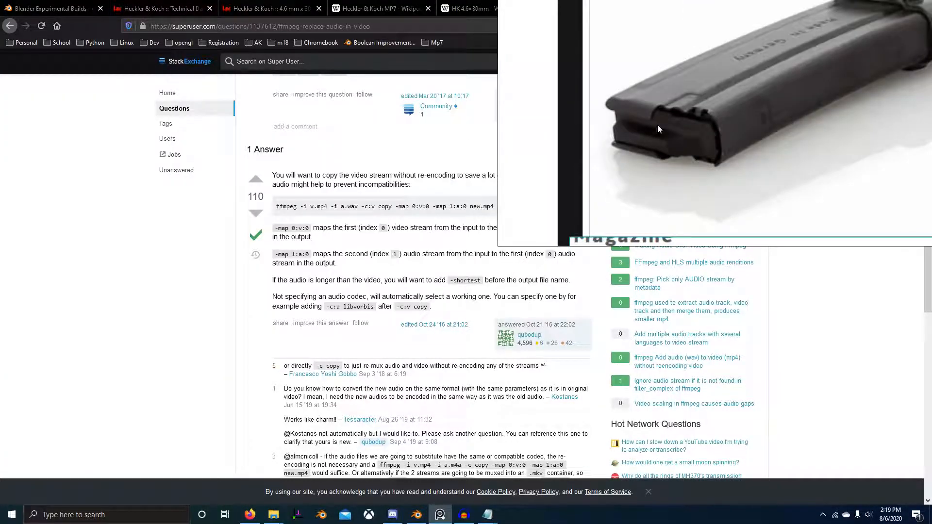
pyautogui.hotkey('alt', 'Tab')
pyautogui.hotkey('alt', 'Tab')
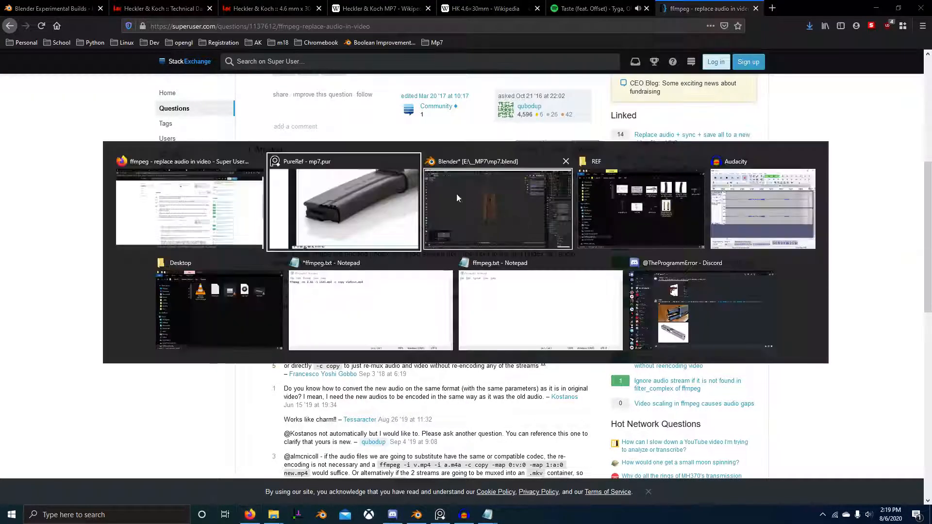
pyautogui.click(517, 194)
pyautogui.press('s')
pyautogui.press('x')
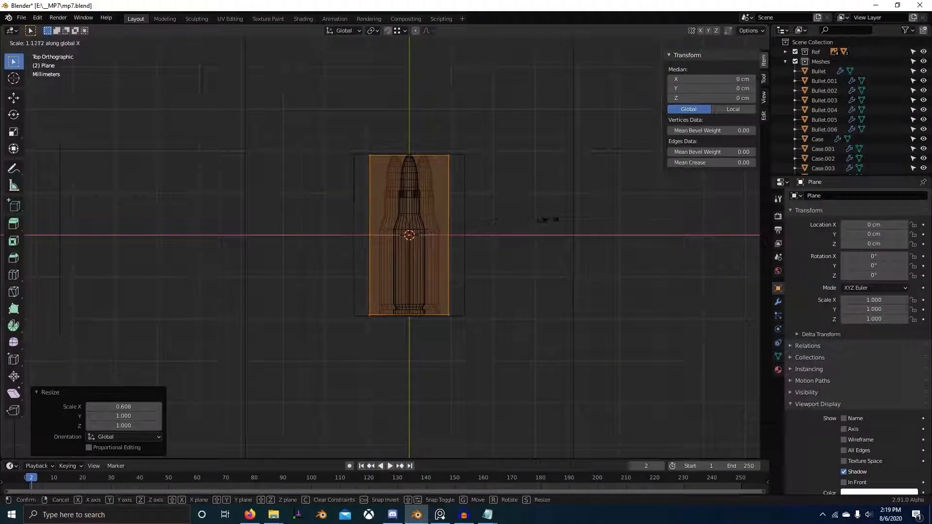
pyautogui.click(593, 243)
# Step: Leave Edit Mode and select all the cartridges stacked beneath the top one
pyautogui.moveTo(593, 243); pyautogui.dragTo(466, 204, button='middle')
pyautogui.press('KP_3')
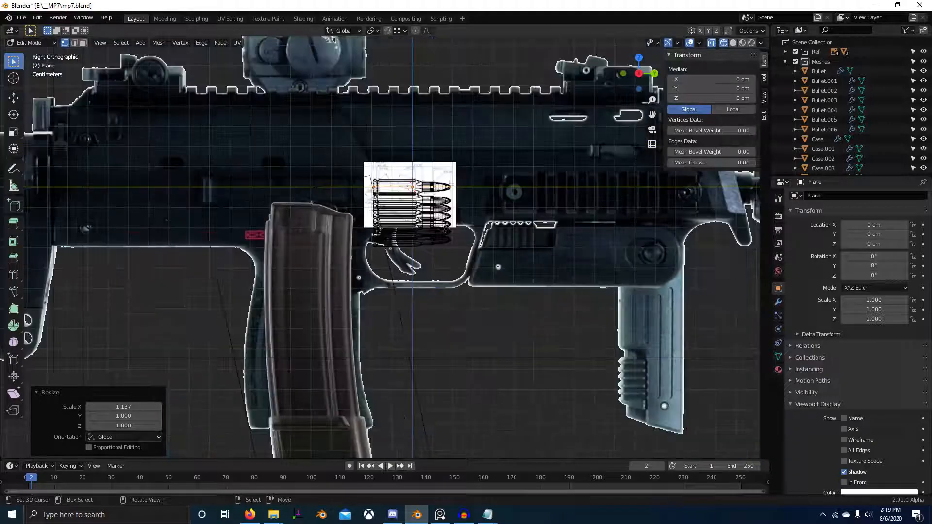
pyautogui.press('Tab')
pyautogui.click(445, 217)
pyautogui.scroll(3, 439, 211)
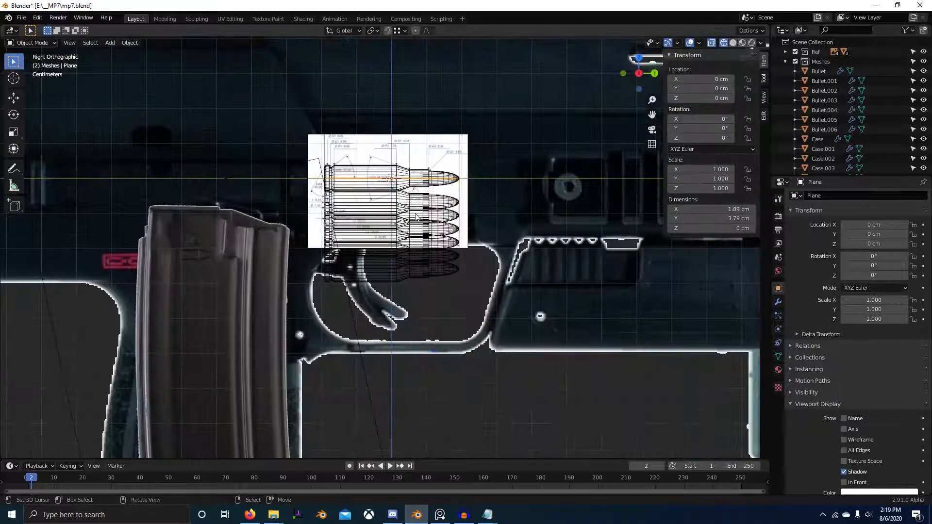
pyautogui.rightClick(421, 208)
pyautogui.scroll(-3, 422, 209)
pyautogui.moveTo(438, 225); pyautogui.dragTo(393, 226, button='middle')
pyautogui.rightClick(392, 228)
pyautogui.scroll(3, 391, 228)
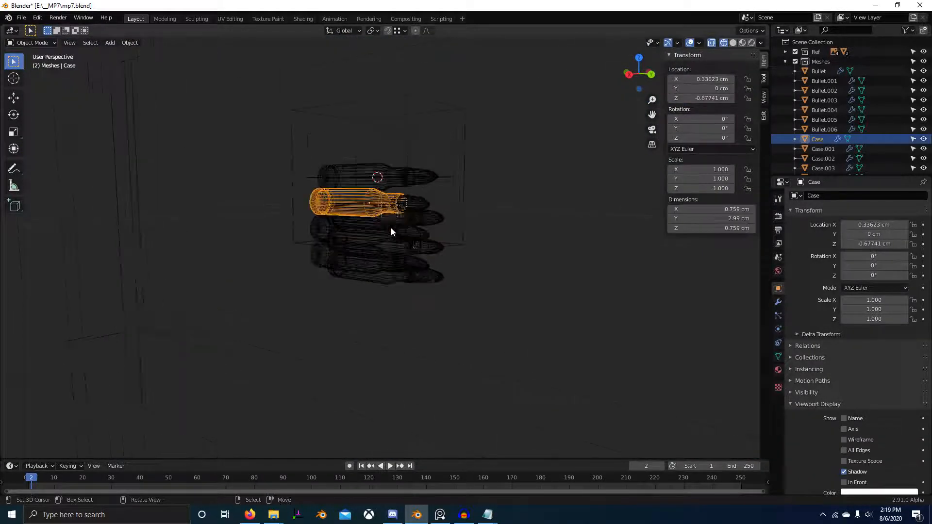
pyautogui.moveTo(290, 195); pyautogui.dragTo(450, 338)
# Step: In right view, move the selected cartridges about -4.8 cm along Y and adjust their height and Y position inside the reference magazine
pyautogui.press('KP_3')
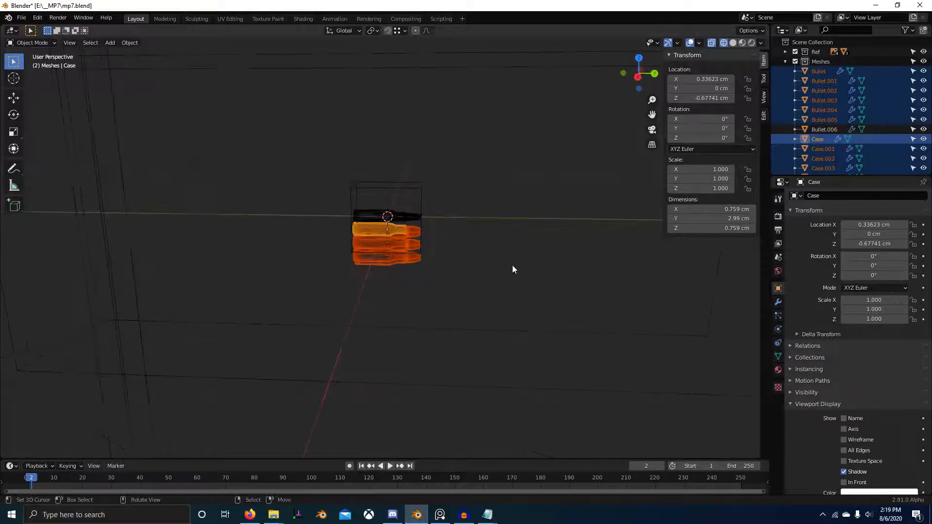
pyautogui.scroll(3, 512, 265)
pyautogui.keyDown('shift'); pyautogui.moveTo(431, 201); pyautogui.dragTo(519, 213, button='middle'); pyautogui.keyUp('shift')
pyautogui.press('g')
pyautogui.press('y')
pyautogui.click(352, 248)
pyautogui.press('g')
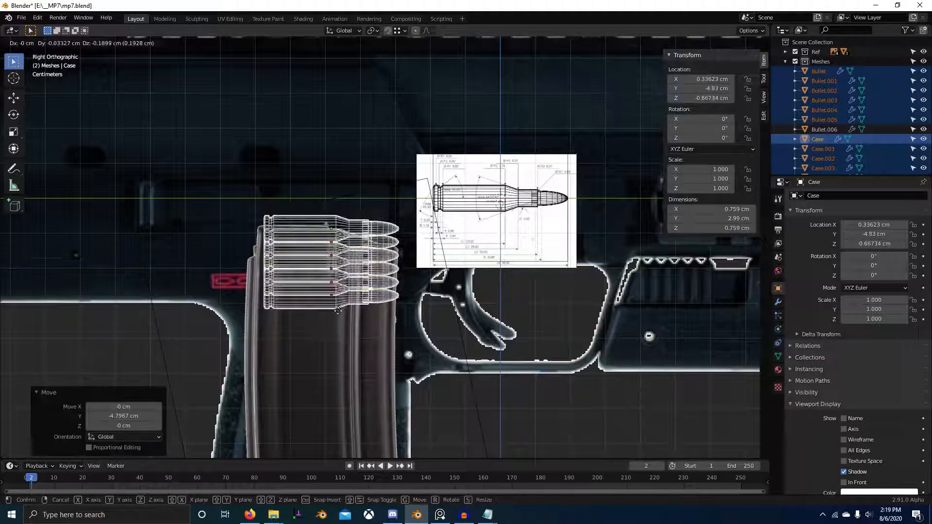
pyautogui.click(347, 262)
pyautogui.keyDown('shift'); pyautogui.moveTo(409, 278); pyautogui.dragTo(567, 279, button='middle'); pyautogui.keyUp('shift')
pyautogui.press('g')
pyautogui.press('y')
pyautogui.click(462, 265)
# Step: Select the plane and move it -4.9331 cm in Y and -1.3956 cm in Z onto the magazine's upper end
pyautogui.click(401, 315)
pyautogui.scroll(-3, 569, 267)
pyautogui.press('KP_3')
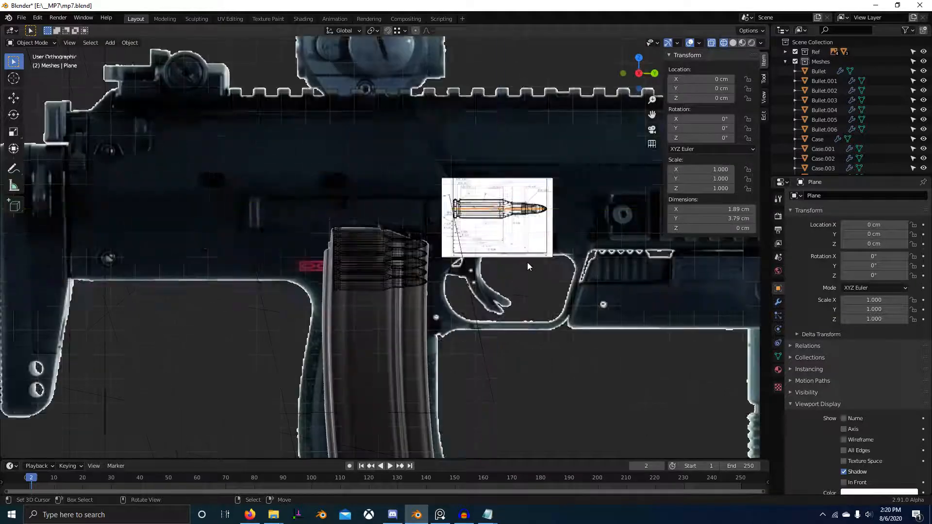
pyautogui.scroll(3, 528, 242)
pyautogui.press('g')
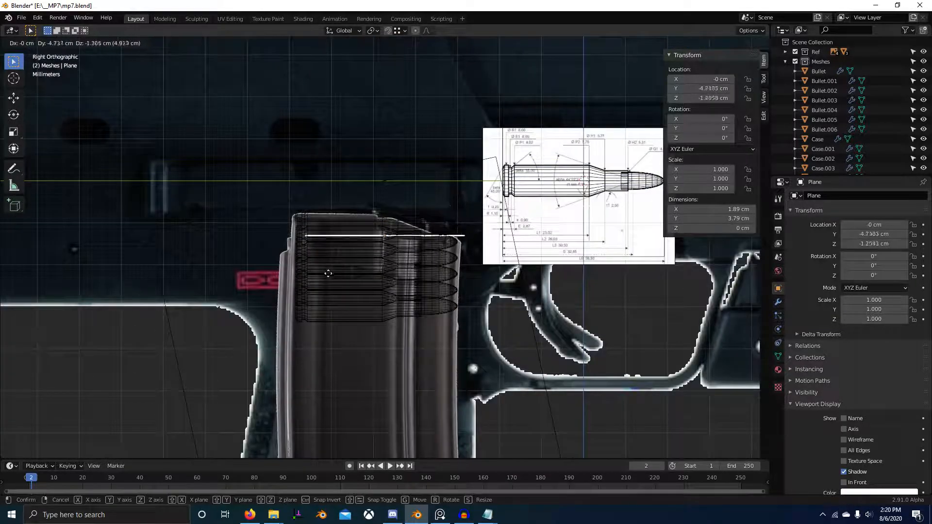
pyautogui.click(330, 266)
# Step: In Edit Mode, lengthen the plane's geometry along Y and move it -0.1872 cm along Y toward the magazine's back edge
pyautogui.scroll(1, 497, 248)
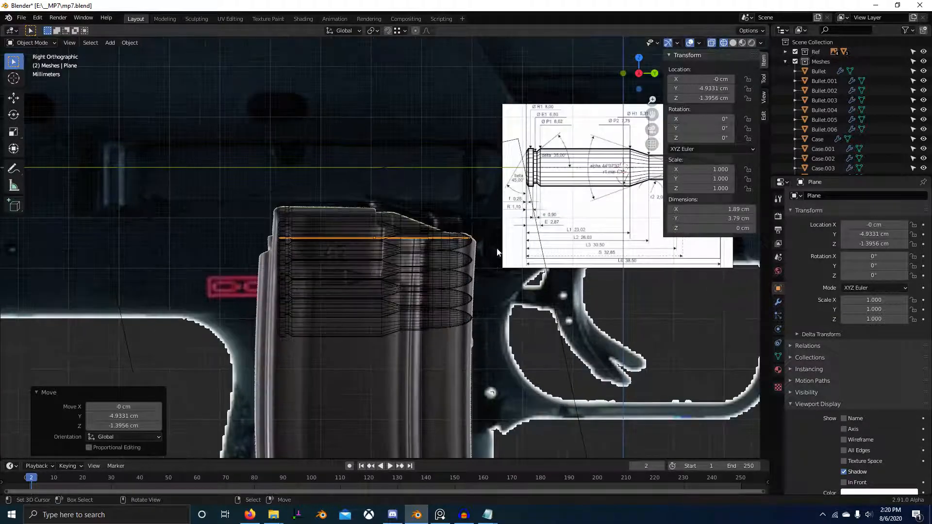
pyautogui.press('Tab')
pyautogui.press('s')
pyautogui.press('y')
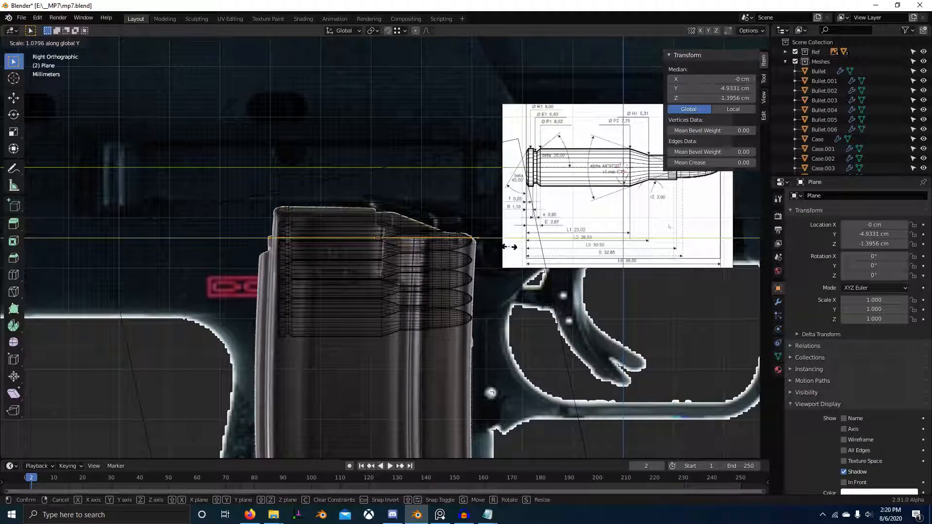
pyautogui.click(510, 246)
pyautogui.scroll(1, 459, 257)
pyautogui.press('g')
pyautogui.press('y')
pyautogui.click(481, 263)
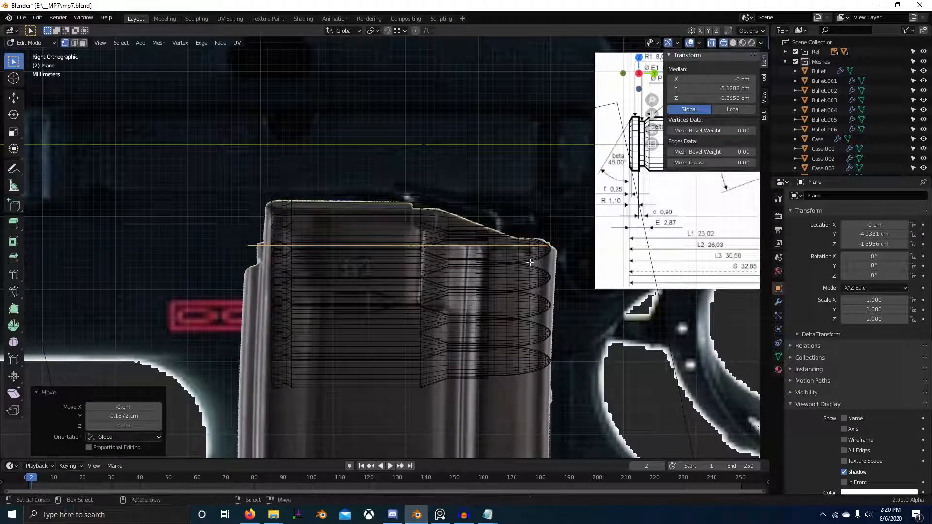
# Step: Lower the plane's geometry to Z -1.8435 cm and scale it uniformly by 1.082, followed by 0.949
pyautogui.press('g')
pyautogui.press('z')
pyautogui.click(533, 294)
pyautogui.press('s')
pyautogui.click(554, 295)
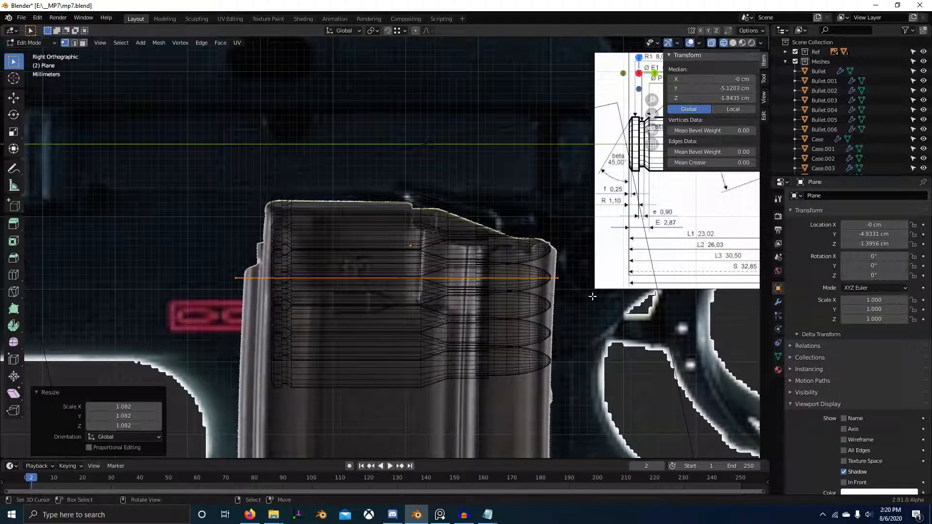
pyautogui.press('s')
pyautogui.click(508, 289)
# Step: Fit the plane to the magazine's side edges by moving it 0.024068 cm along Y, scaling it along Y, and moving it 0.011365 cm along Y
pyautogui.press('g')
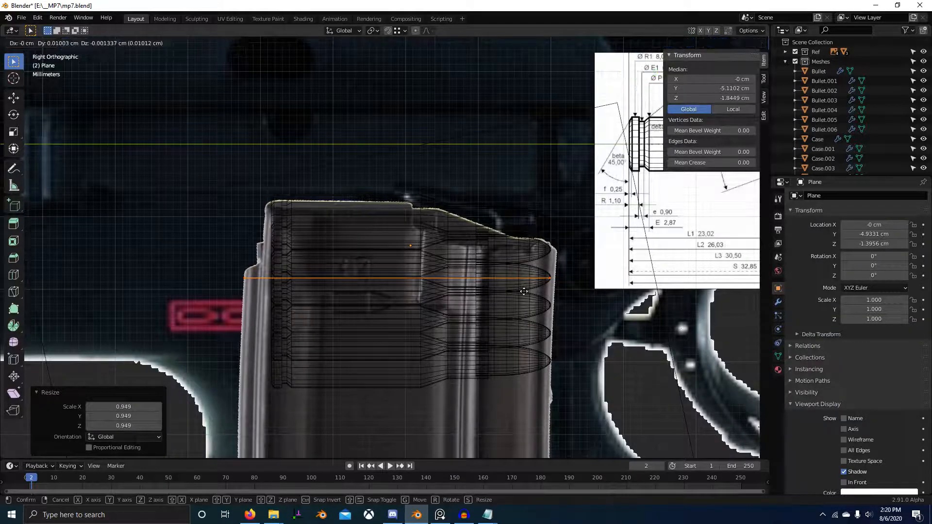
pyautogui.rightClick(525, 291)
pyautogui.press('g')
pyautogui.press('y')
pyautogui.click(544, 292)
pyautogui.press('s')
pyautogui.press('y')
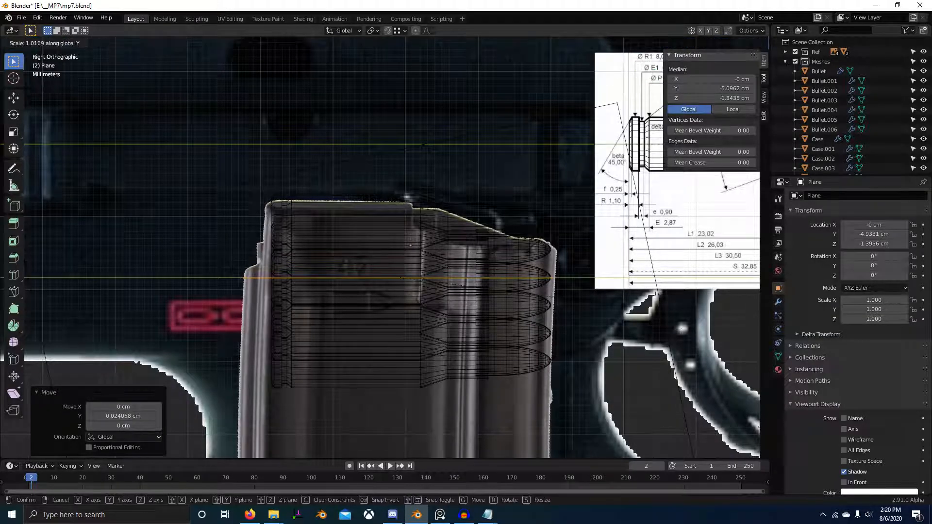
pyautogui.click(550, 296)
pyautogui.press('g')
pyautogui.press('y')
pyautogui.click(554, 297)
# Step: Switch to PureRef and examine the shape of the magazine's upper end and feed lips in the reference photos
pyautogui.scroll(-3, 590, 298)
pyautogui.hotkey('alt', 'Tab')
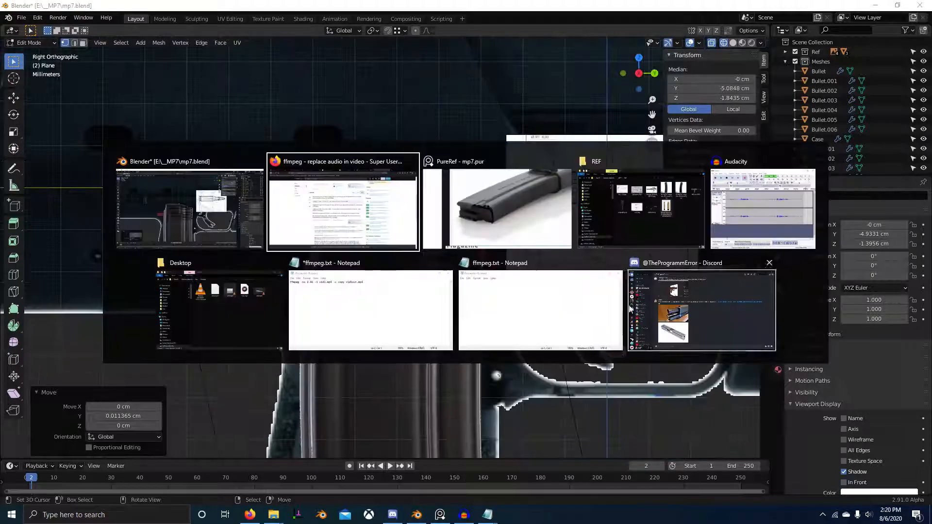
pyautogui.hotkey('alt', 'Tab')
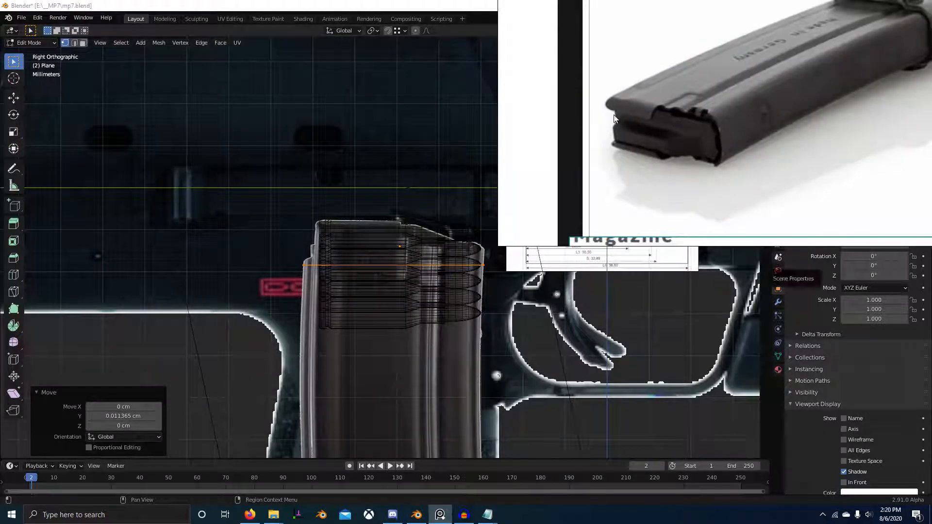
pyautogui.scroll(-4, 718, 150)
pyautogui.moveTo(717, 152); pyautogui.dragTo(663, 183, button='middle')
pyautogui.scroll(5, 649, 170)
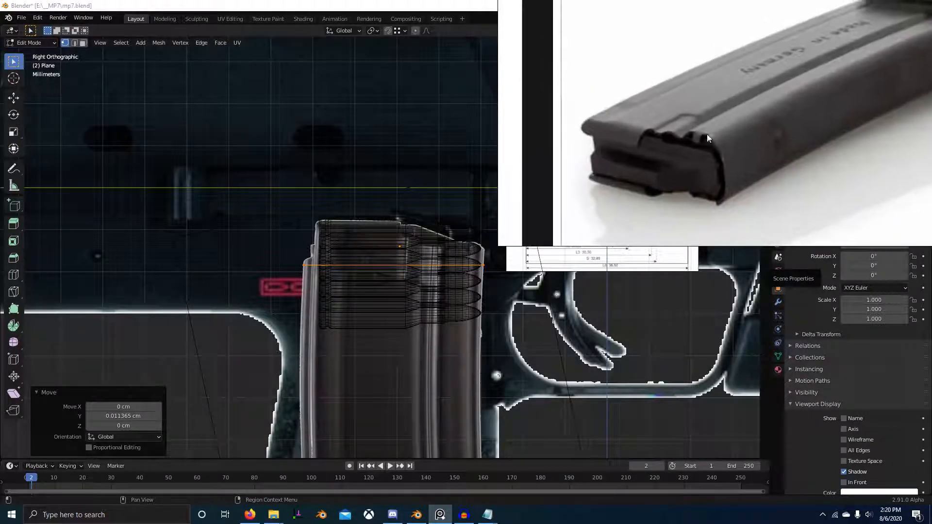
pyautogui.scroll(-6, 660, 139)
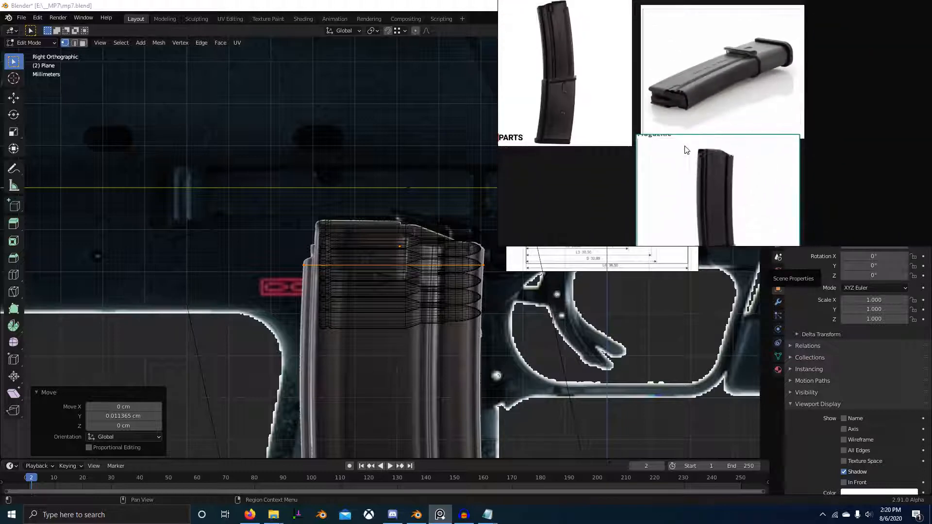
pyautogui.scroll(5, 667, 188)
pyautogui.scroll(-8, 688, 162)
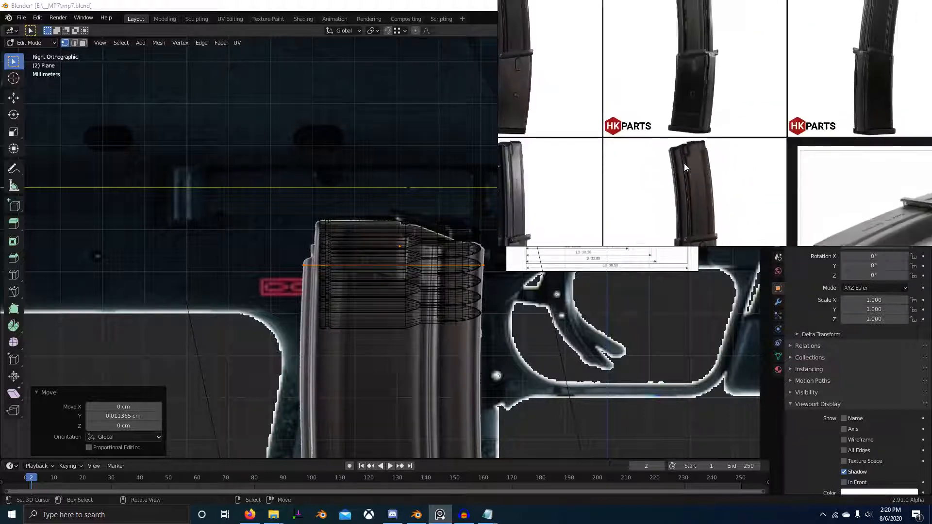
pyautogui.moveTo(685, 160); pyautogui.dragTo(655, 254, button='middle')
pyautogui.moveTo(759, 159); pyautogui.dragTo(897, 24, button='middle')
pyautogui.scroll(7, 644, 142)
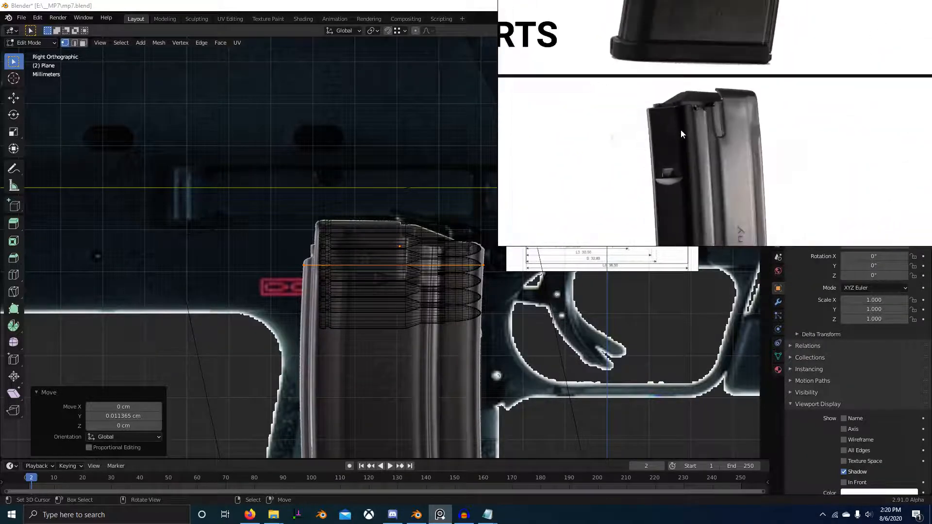
pyautogui.scroll(-8, 829, 152)
pyautogui.moveTo(908, 159); pyautogui.dragTo(803, 121, button='middle')
pyautogui.scroll(7, 742, 132)
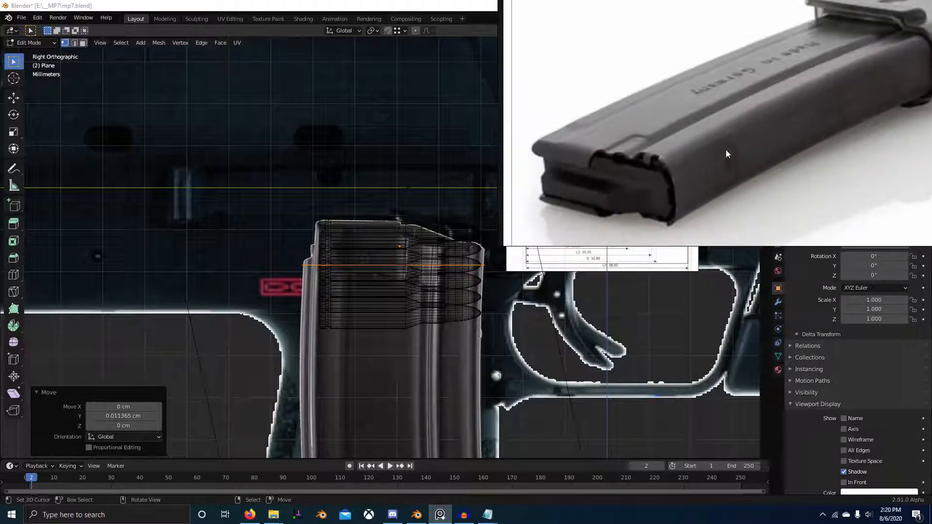
# Step: From the top view, try to bevel the plane's two front corner vertices with a width of 0.45 cm and 4 segments
pyautogui.scroll(-5, 350, 296)
pyautogui.moveTo(351, 296); pyautogui.dragTo(370, 338, button='middle')
pyautogui.press('KP_7')
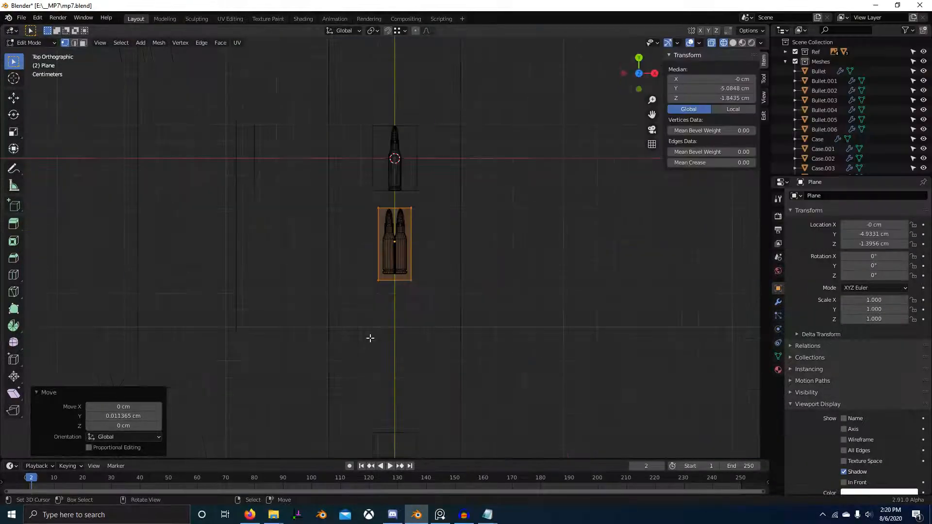
pyautogui.scroll(5, 439, 242)
pyautogui.keyDown('shift'); pyautogui.moveTo(438, 242); pyautogui.dragTo(445, 276, button='middle'); pyautogui.keyUp('shift')
pyautogui.click(374, 168)
pyautogui.keyDown('shift'); pyautogui.click(455, 184); pyautogui.keyUp('shift')
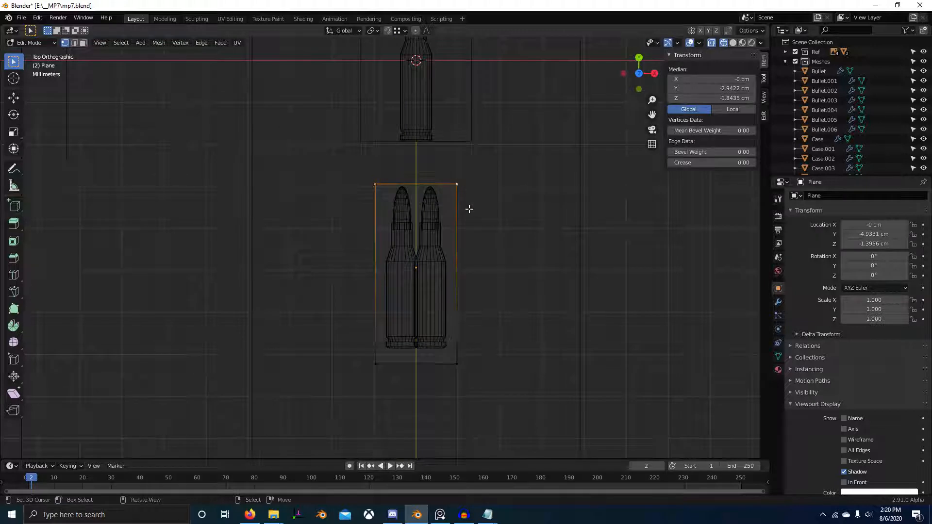
pyautogui.hotkey('ctrl', 'b')
pyautogui.press('Escape')
pyautogui.hotkey('ctrl', 'b')
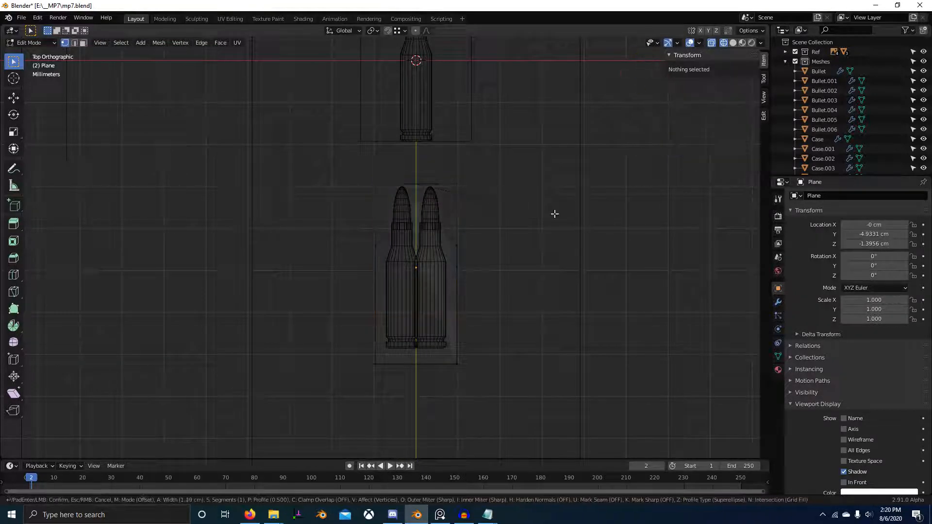
pyautogui.scroll(2, 541, 206)
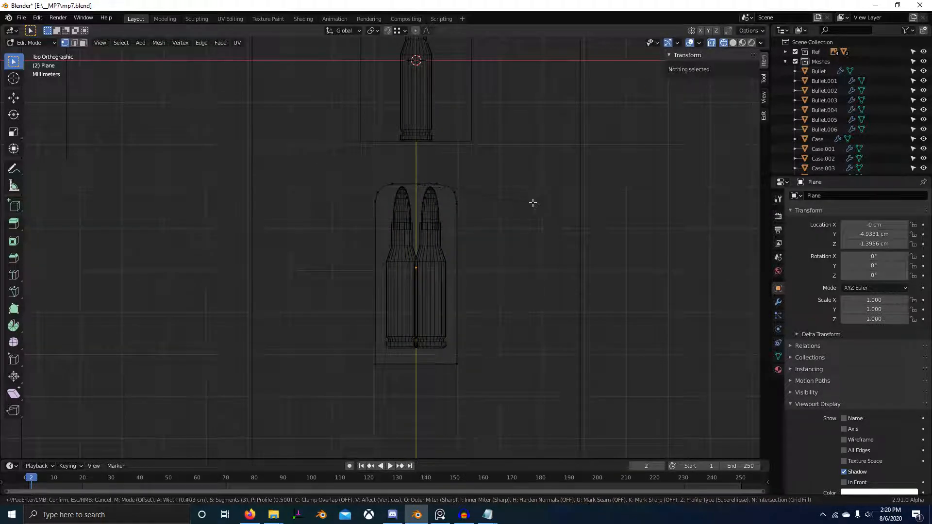
pyautogui.scroll(1, 536, 201)
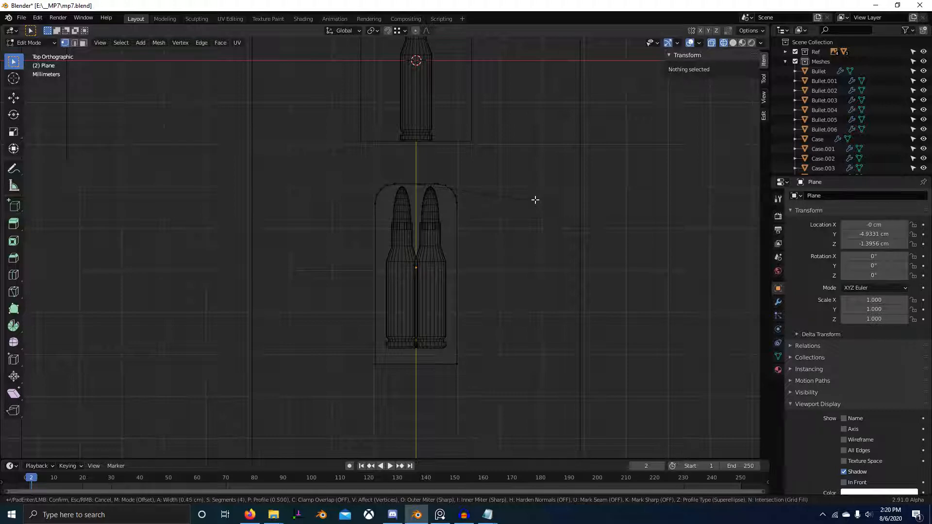
pyautogui.click(535, 201)
pyautogui.hotkey('alt', 'Tab')
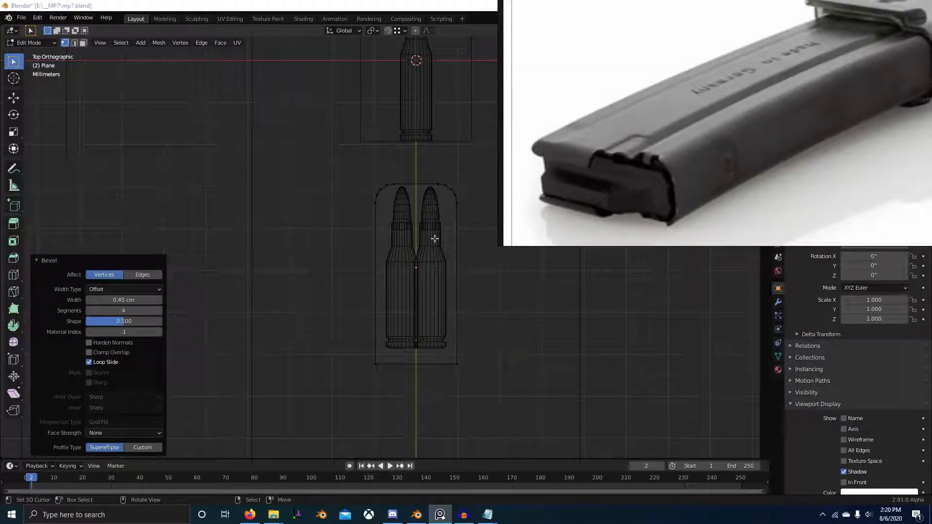
# Step: Extrude the plane straight down along Z by 3.5243 cm to start the magazine body
pyautogui.scroll(-4, 446, 255)
pyautogui.moveTo(459, 289); pyautogui.dragTo(432, 281, button='middle')
pyautogui.keyDown('alt'); pyautogui.rightClick(368, 277); pyautogui.keyUp('alt')
pyautogui.press('e')
pyautogui.press('z')
pyautogui.click(378, 335)
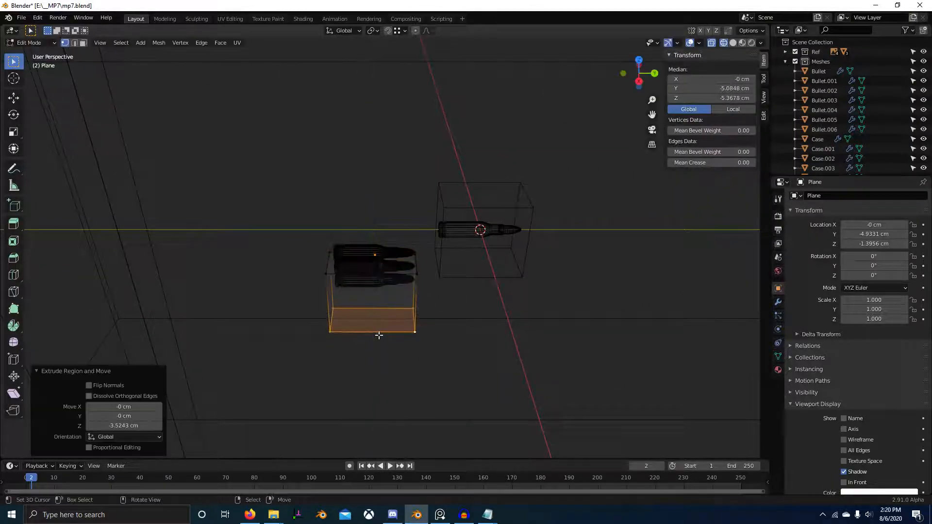
# Step: In the right view, lower the extruded face 4.6082 cm and then farther along Z, making the magazine body about 18.6 cm tall
pyautogui.press('KP_3')
pyautogui.scroll(2, 403, 344)
pyautogui.keyDown('shift'); pyautogui.moveTo(402, 344); pyautogui.dragTo(404, 232, button='middle'); pyautogui.keyUp('shift')
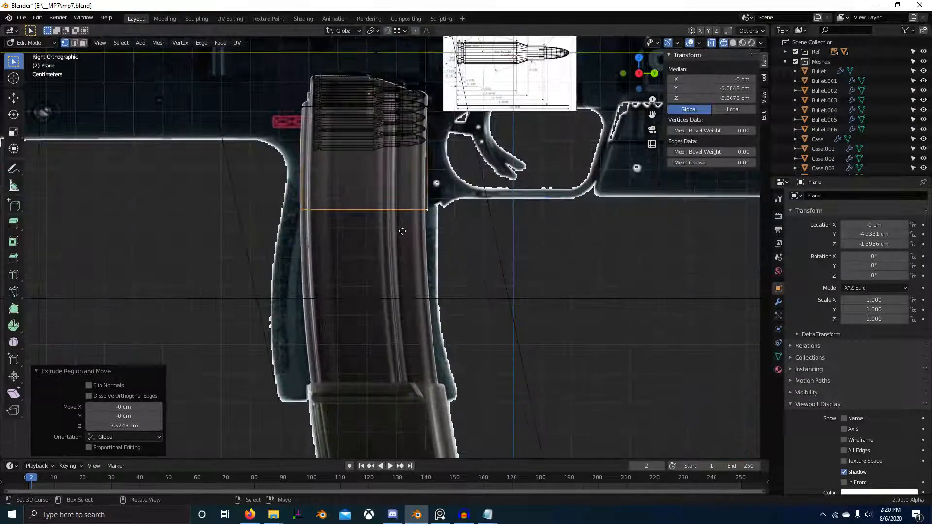
pyautogui.press('g')
pyautogui.press('z')
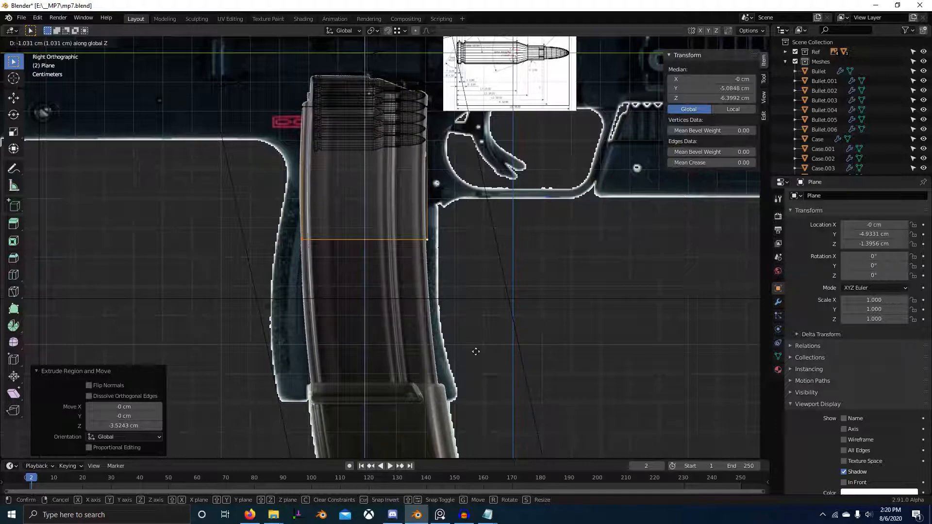
pyautogui.click(480, 453)
pyautogui.scroll(-5, 505, 207)
pyautogui.keyDown('shift'); pyautogui.moveTo(505, 208); pyautogui.dragTo(495, 136, button='middle'); pyautogui.keyUp('shift')
pyautogui.press('g')
pyautogui.press('z')
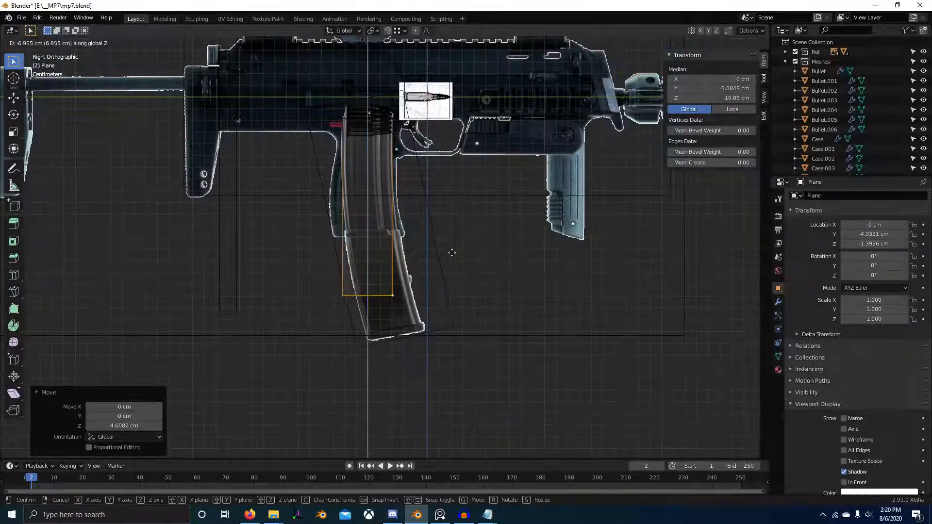
pyautogui.click(463, 286)
# Step: Snap the 3D cursor to the body's top vertices and set the object's origin to the 3D cursor
pyautogui.scroll(5, 343, 111)
pyautogui.hotkey('alt', 'a')
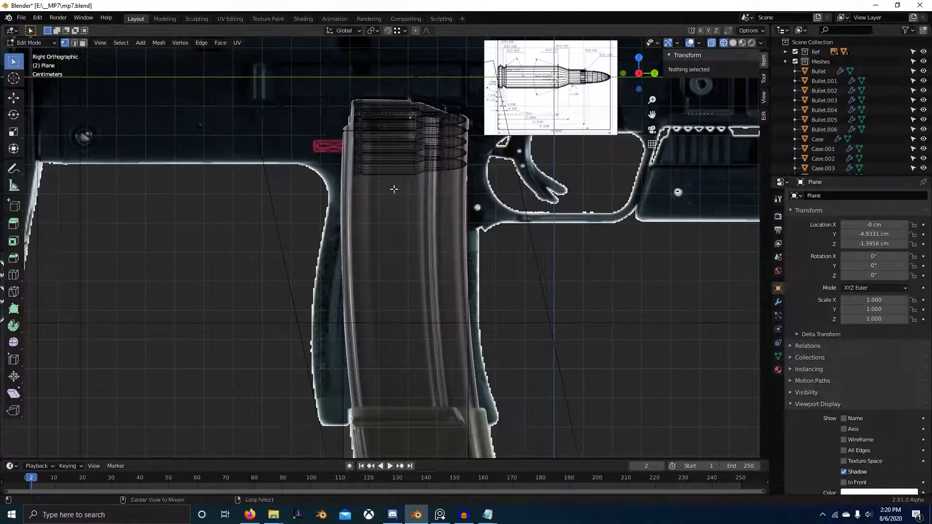
pyautogui.press('b')
pyautogui.moveTo(311, 106); pyautogui.dragTo(515, 168)
pyautogui.rightClick(513, 169)
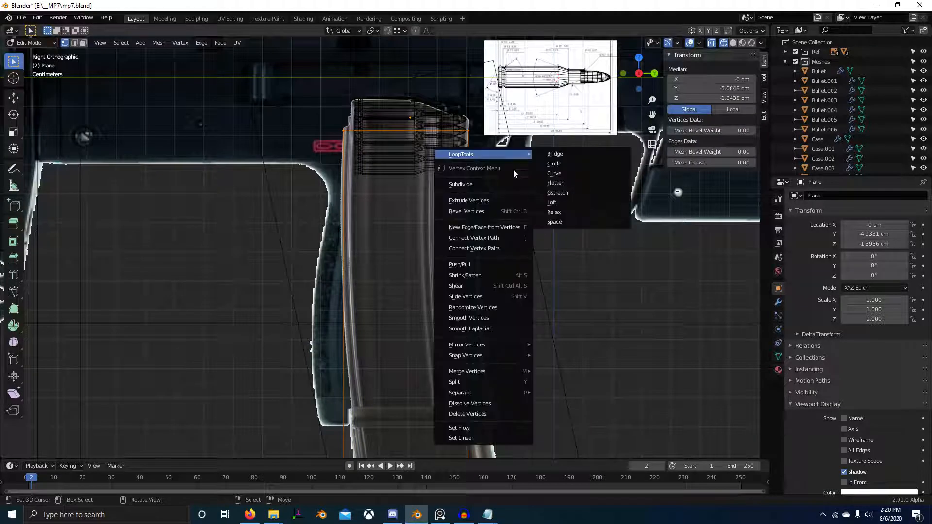
pyautogui.press('Escape')
pyautogui.press('Tab')
pyautogui.rightClick(502, 158)
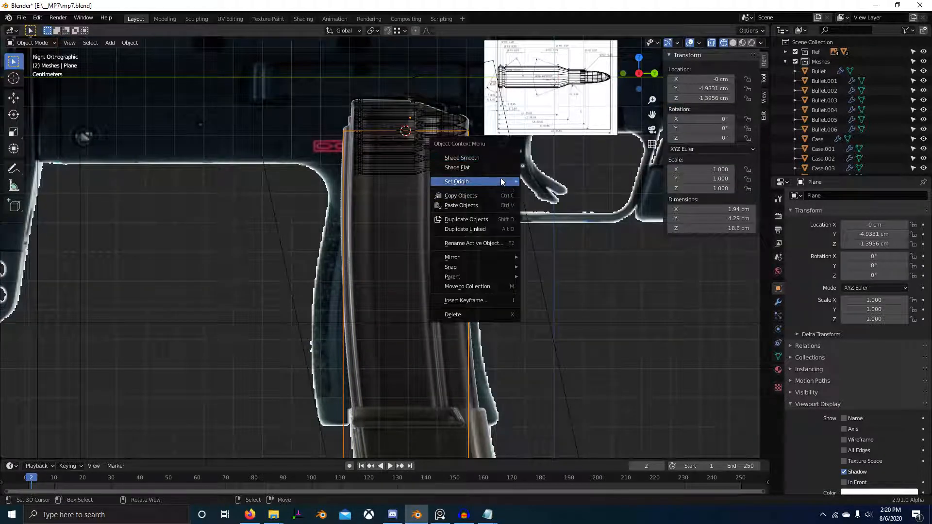
pyautogui.moveTo(501, 182)
pyautogui.click(577, 197)
# Step: Add 13 evenly spaced horizontal loop cuts along the magazine body, and display the object's modifier settings in Object Mode
pyautogui.press('Tab')
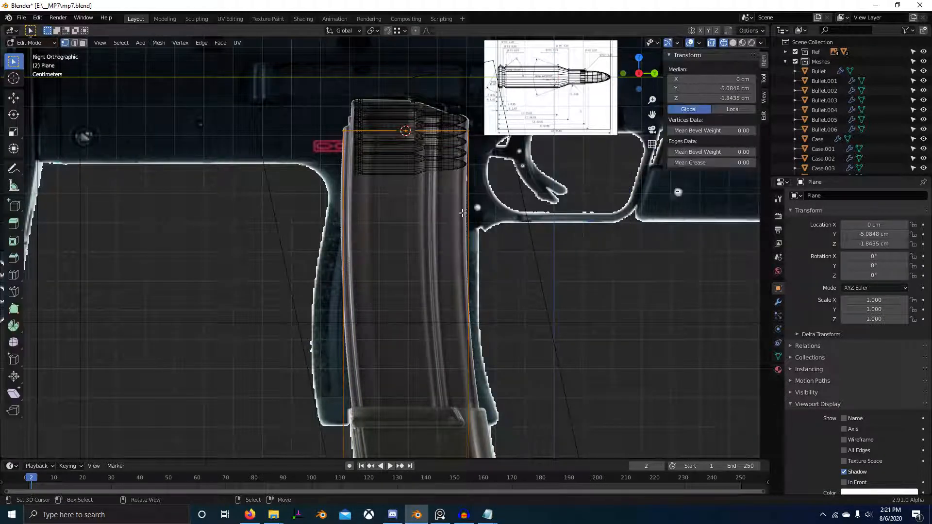
pyautogui.scroll(-4, 462, 213)
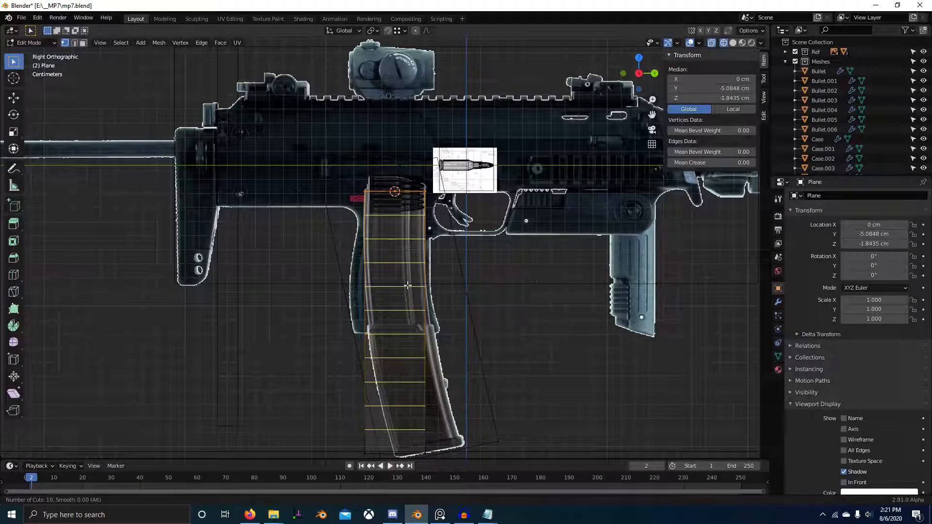
pyautogui.scroll(3, 407, 285)
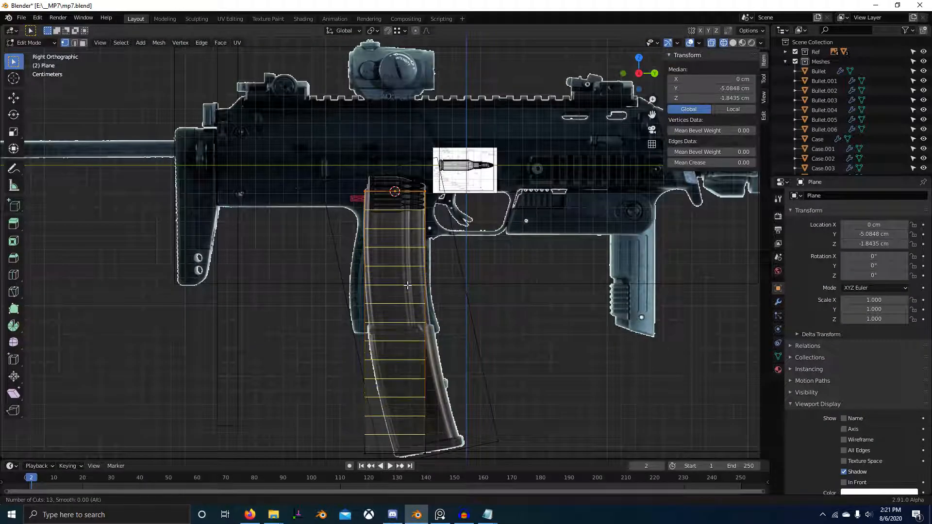
pyautogui.click(407, 286)
pyautogui.rightClick(407, 285)
pyautogui.scroll(2, 446, 184)
pyautogui.keyDown('shift'); pyautogui.moveTo(451, 202); pyautogui.dragTo(462, 225, button='middle'); pyautogui.keyUp('shift')
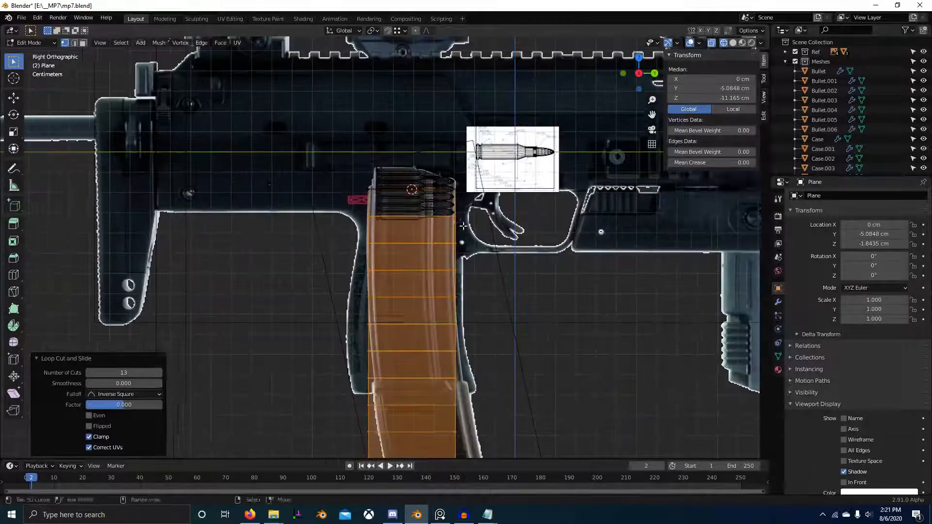
pyautogui.press('Tab')
pyautogui.click(778, 301)
pyautogui.click(827, 197)
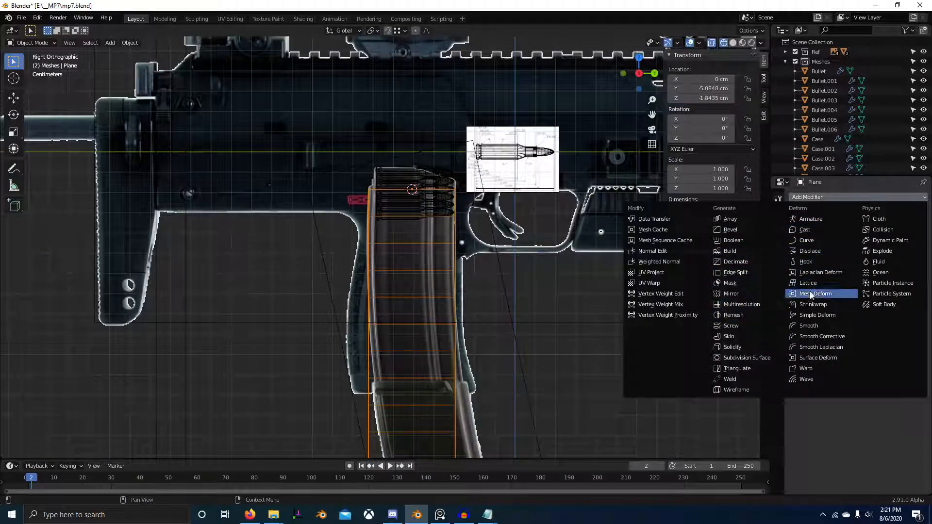
pyautogui.click(820, 306)
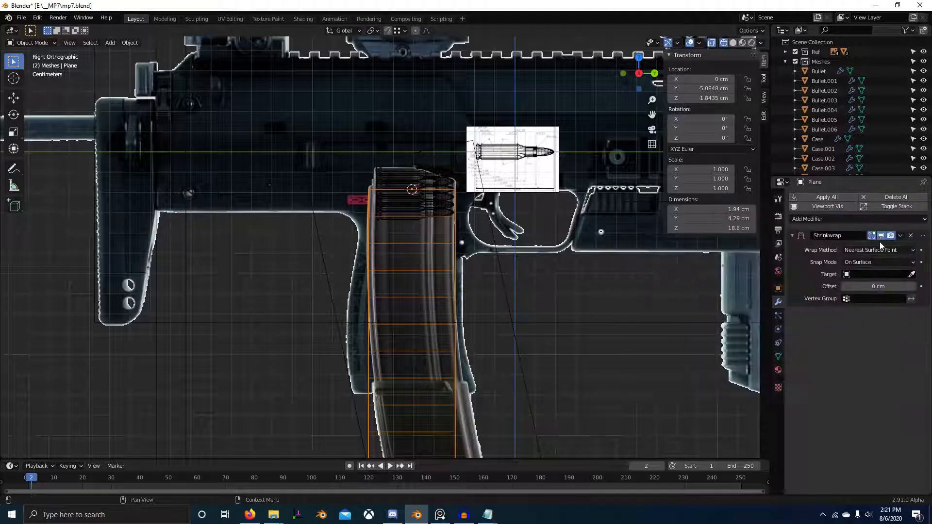
pyautogui.click(911, 235)
# Step: Add a Simple Deform modifier set to Bend on the X axis, with an angle of 13.6° to follow the magazine's curve
pyautogui.click(890, 198)
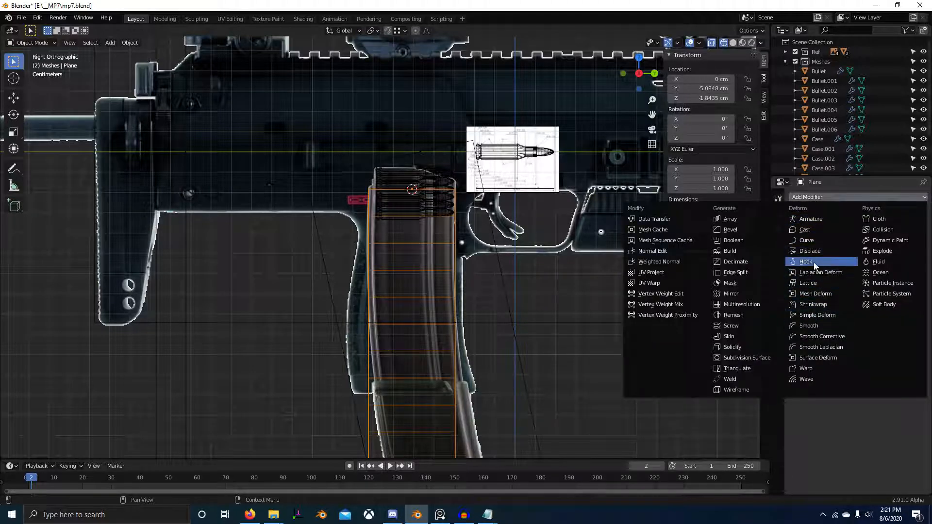
pyautogui.click(825, 317)
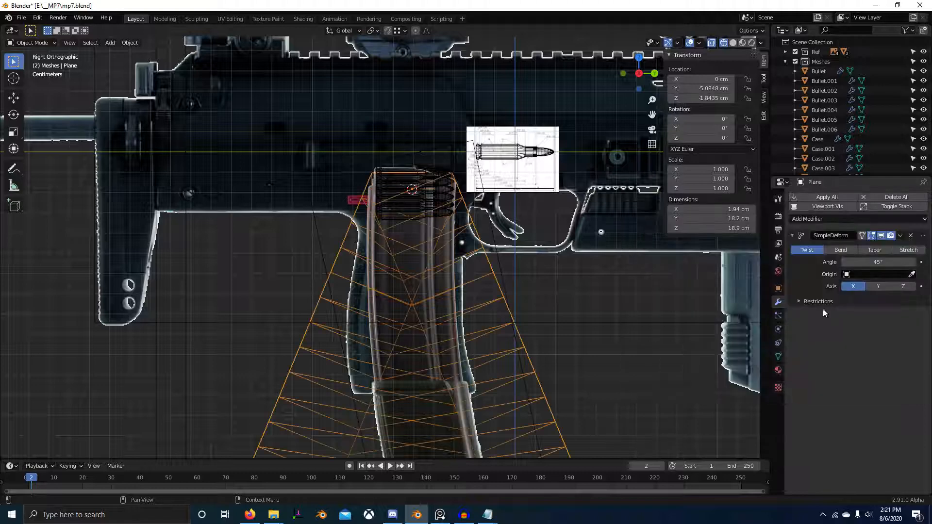
pyautogui.click(841, 251)
pyautogui.scroll(-3, 698, 278)
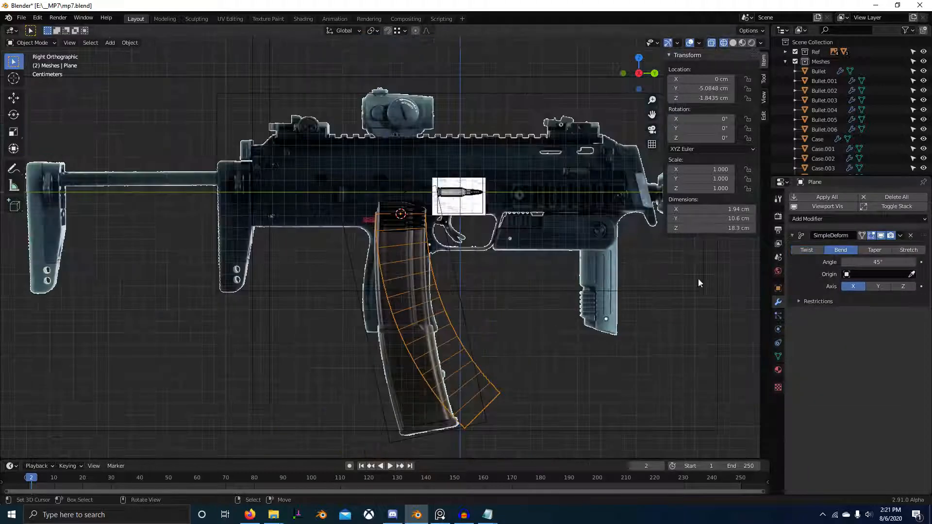
pyautogui.moveTo(871, 262); pyautogui.dragTo(840, 263)
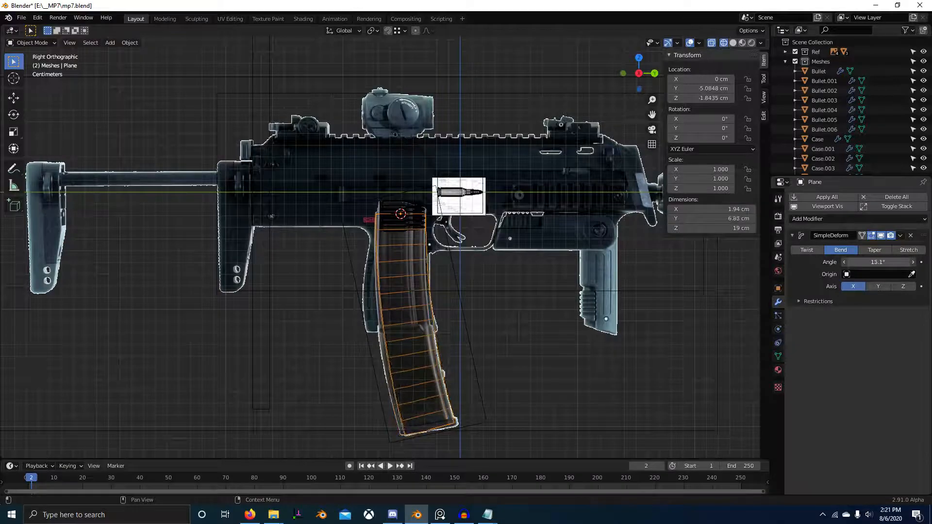
# Step: Return to Edit Mode and show the bent magazine body in solid shading from a perspective view
pyautogui.press('Tab')
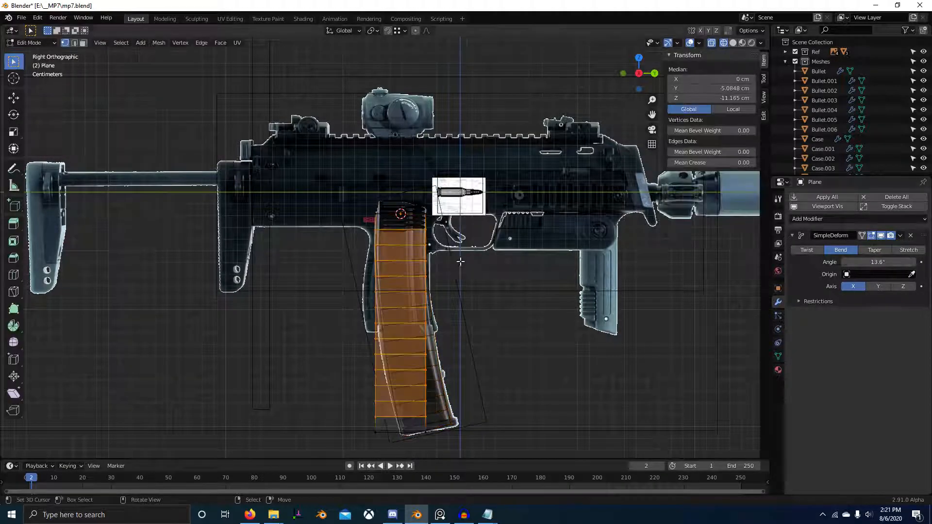
pyautogui.scroll(4, 460, 261)
pyautogui.moveTo(461, 261)
pyautogui.keyDown('shift'); pyautogui.mouseDown(button='middle')
pyautogui.moveTo(512, 265)
pyautogui.moveTo(479, 261)
pyautogui.mouseUp(button='middle'); pyautogui.keyUp('shift')
pyautogui.scroll(-3, 476, 260)
pyautogui.press('z')
pyautogui.click(600, 271)
pyautogui.moveTo(507, 293); pyautogui.dragTo(477, 295, button='middle')
pyautogui.scroll(-3, 478, 295)
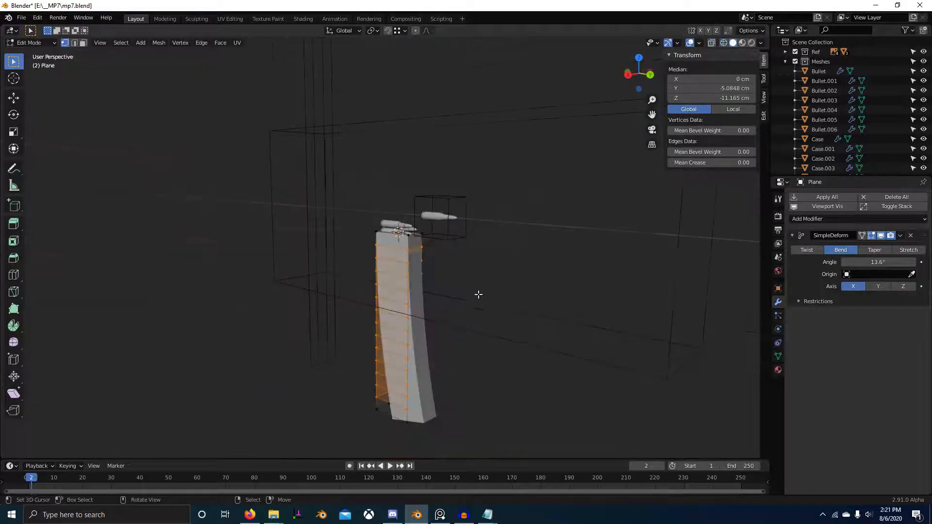
# Step: Select the body's two long vertical front edges in edge mode and display the bend on the edit cage
pyautogui.scroll(3, 476, 291)
pyautogui.press('2')
pyautogui.keyDown('alt'); pyautogui.click(421, 260); pyautogui.keyUp('alt')
pyautogui.keyDown('alt'); pyautogui.keyDown('shift'); pyautogui.click(439, 253); pyautogui.keyUp('shift'); pyautogui.keyUp('alt')
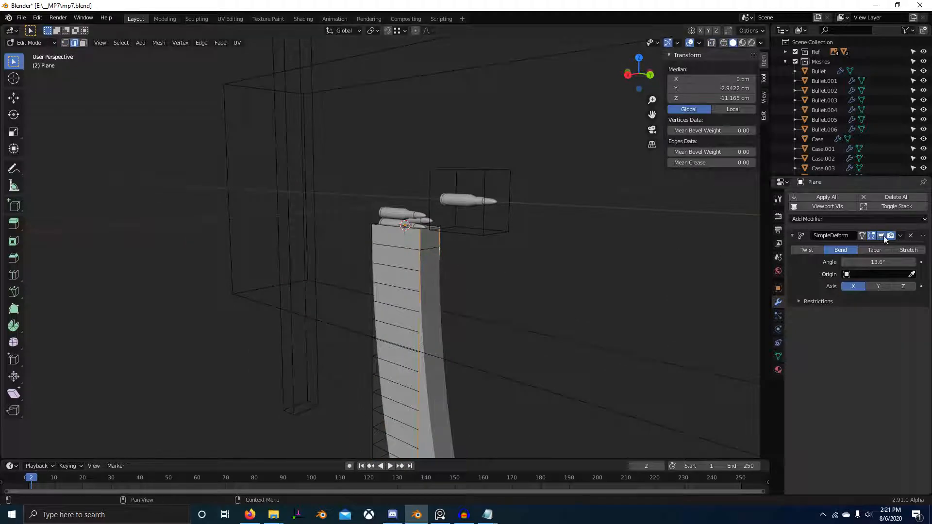
pyautogui.click(862, 235)
pyautogui.keyDown('shift'); pyautogui.moveTo(543, 281); pyautogui.dragTo(589, 195, button='middle'); pyautogui.keyUp('shift')
# Step: Switch to PureRef and examine the magazine's side profile and rounded front corners in the reference photos
pyautogui.hotkey('alt', 'Tab')
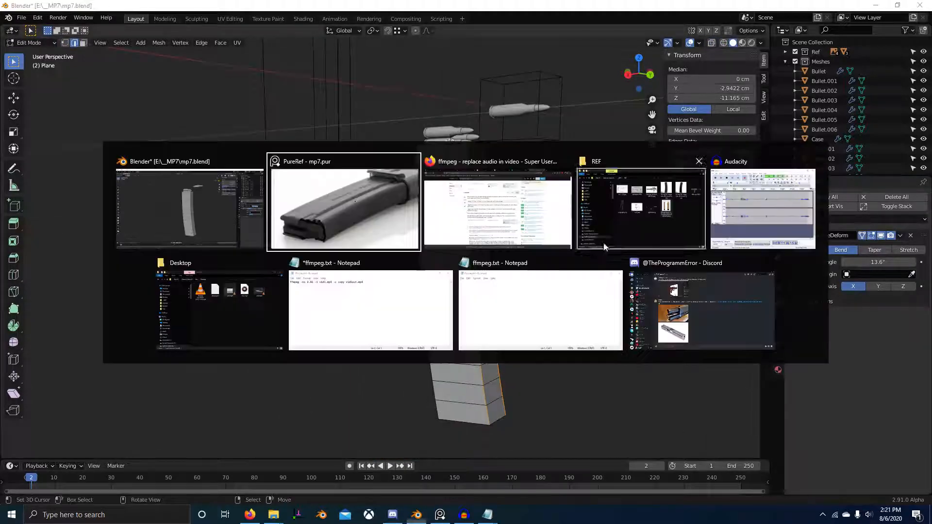
pyautogui.scroll(-4, 753, 191)
pyautogui.moveTo(753, 190); pyautogui.dragTo(626, 189, button='middle')
pyautogui.scroll(-3, 627, 190)
pyautogui.moveTo(549, 167); pyautogui.dragTo(649, 138, button='middle')
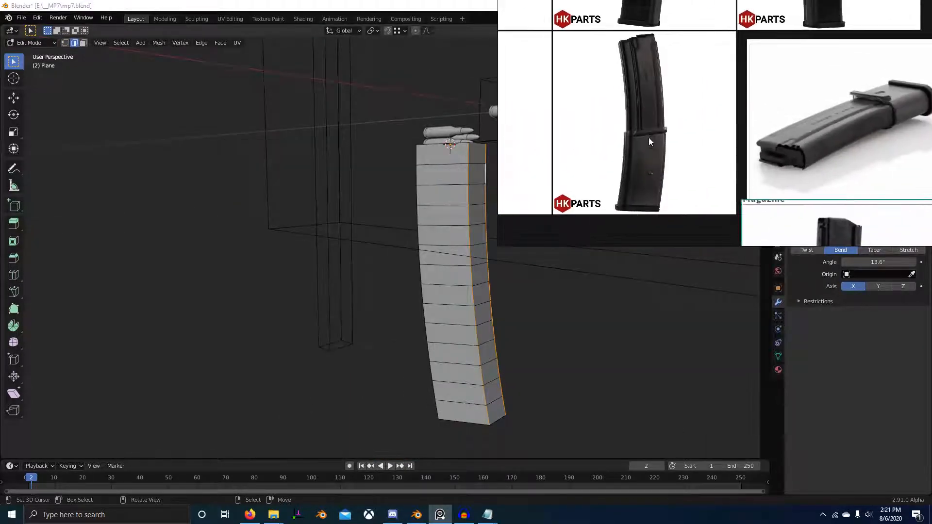
pyautogui.scroll(-3, 716, 100)
pyautogui.moveTo(730, 17); pyautogui.dragTo(755, 141, button='middle')
pyautogui.moveTo(785, 198); pyautogui.dragTo(732, 106, button='middle')
pyautogui.scroll(6, 731, 162)
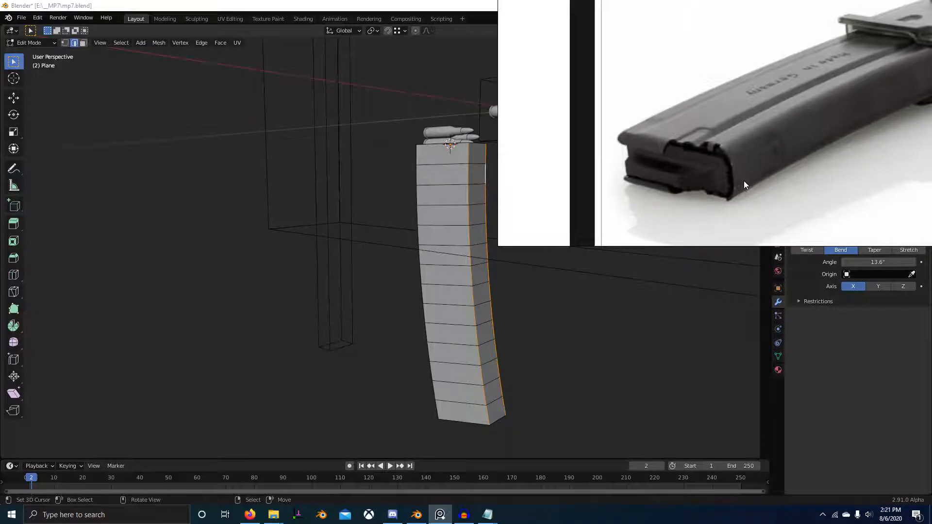
# Step: Switch back to Blender and bevel the two selected front edges about 0.8 cm wide with 4 segments
pyautogui.hotkey('alt', 'Tab')
pyautogui.scroll(3, 452, 206)
pyautogui.moveTo(451, 206); pyautogui.dragTo(434, 304, button='middle')
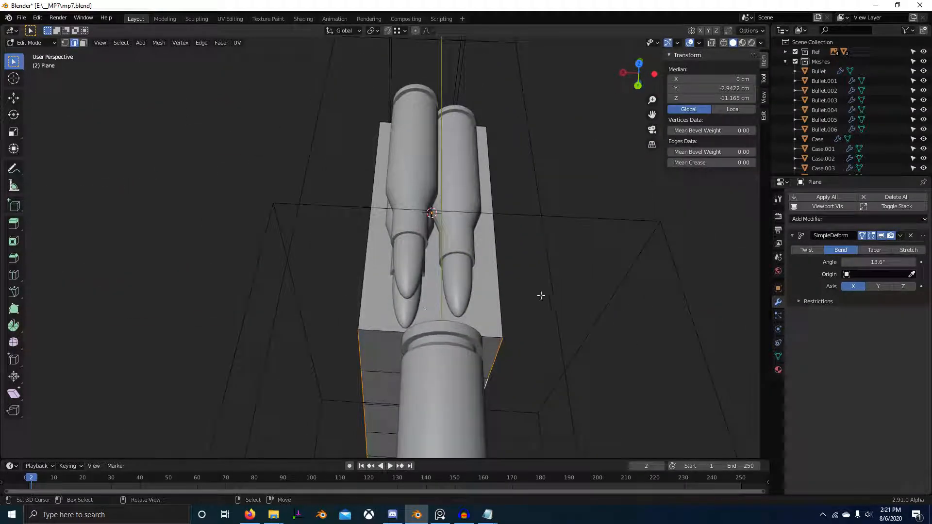
pyautogui.hotkey('ctrl', 'b')
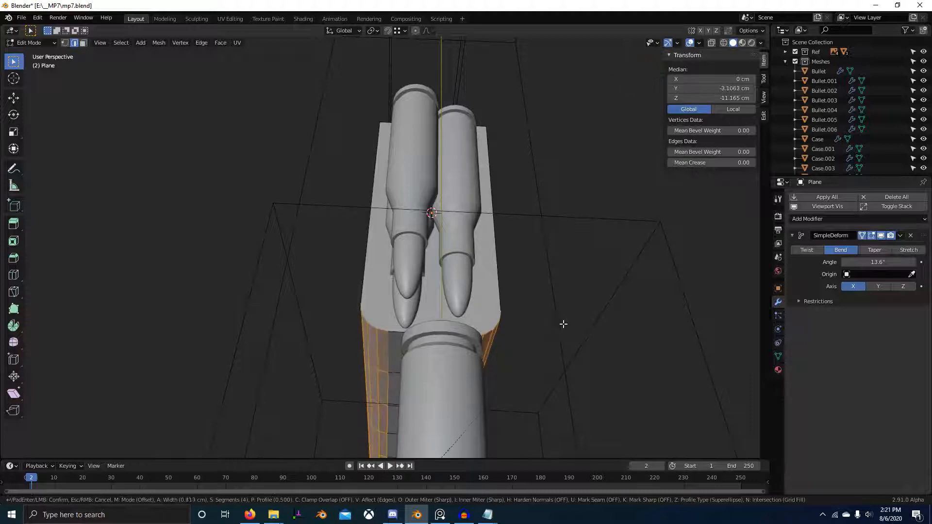
pyautogui.click(565, 320)
pyautogui.moveTo(565, 321); pyautogui.dragTo(464, 338, button='middle')
# Step: Leave Edit Mode and apply smooth shading to the magazine body
pyautogui.rightClick(466, 265)
pyautogui.press('Tab')
pyautogui.moveTo(514, 296)
pyautogui.mouseDown(button='middle')
pyautogui.moveTo(579, 244)
pyautogui.moveTo(484, 193)
pyautogui.mouseUp(button='middle')
pyautogui.rightClick(485, 193)
pyautogui.click(485, 173)
pyautogui.moveTo(497, 232); pyautogui.dragTo(518, 356, button='middle')
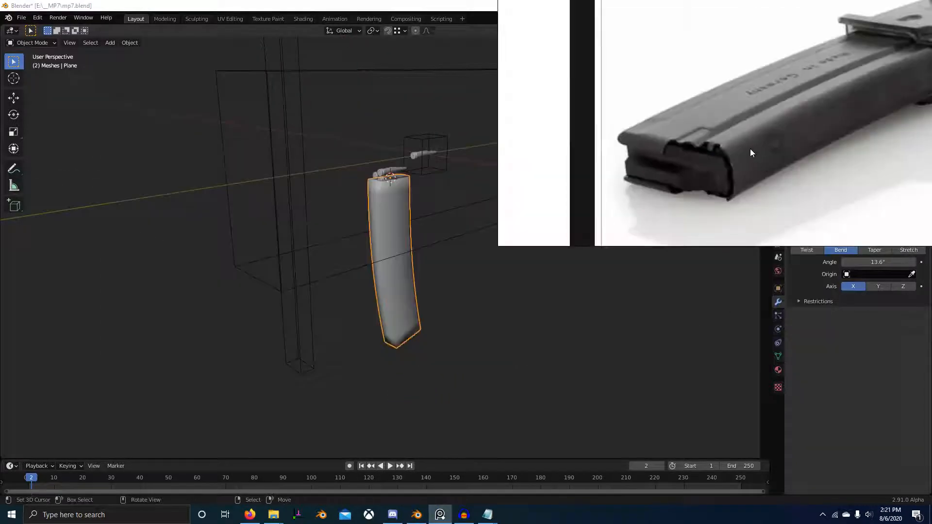
# Step: Switch to PureRef and examine the magazine's side profile, rear rib and upper end in the product photos
pyautogui.scroll(-8, 703, 160)
pyautogui.moveTo(603, 131); pyautogui.dragTo(689, 183, button='middle')
pyautogui.scroll(5, 643, 99)
pyautogui.moveTo(643, 99); pyautogui.dragTo(700, 66, button='middle')
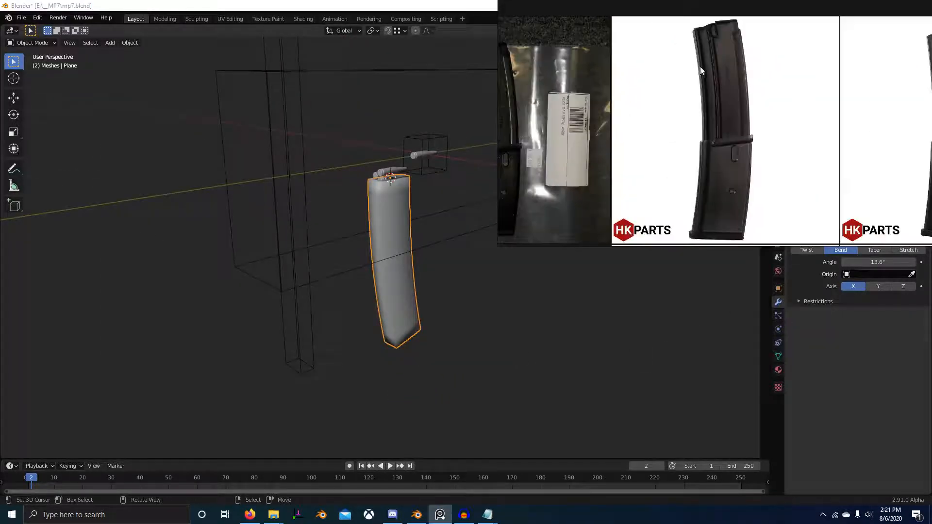
pyautogui.moveTo(763, 44); pyautogui.dragTo(718, 128, button='middle')
pyautogui.scroll(1, 718, 127)
pyautogui.scroll(4, 717, 127)
pyautogui.scroll(-5, 735, 141)
pyautogui.moveTo(838, 146); pyautogui.dragTo(712, 130, button='middle')
pyautogui.scroll(4, 826, 115)
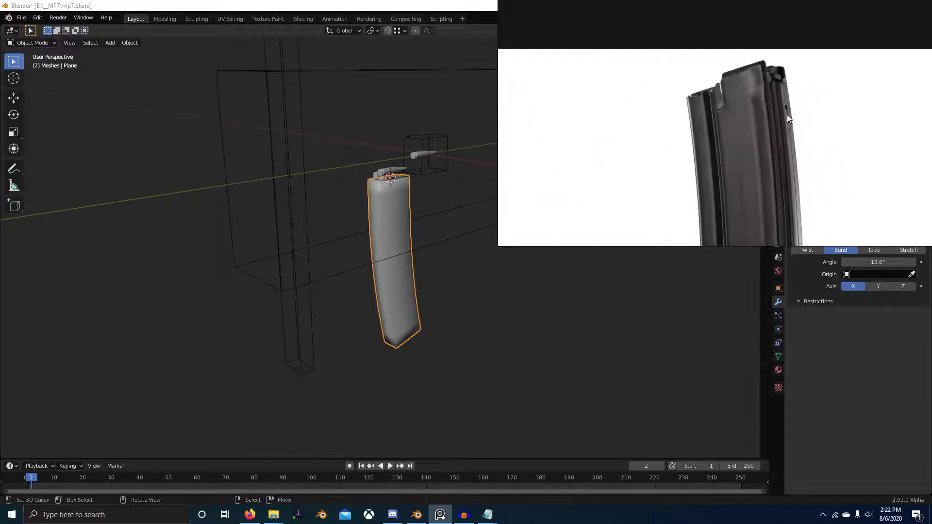
pyautogui.moveTo(788, 115); pyautogui.dragTo(760, 118, button='middle')
pyautogui.scroll(3, 759, 85)
pyautogui.scroll(1, 759, 84)
pyautogui.moveTo(758, 86); pyautogui.dragTo(751, 98, button='middle')
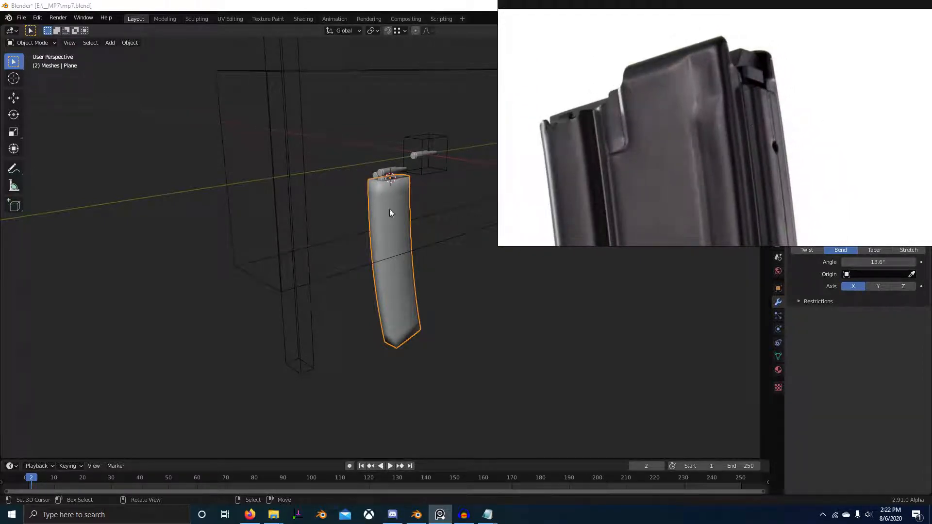
pyautogui.scroll(-3, 799, 105)
pyautogui.moveTo(738, 212); pyautogui.dragTo(721, 144, button='middle')
# Step: Return to editing the magazine in Blender, hide its bend modifier in the viewport and show the straight body in right-side wireframe
pyautogui.moveTo(410, 220); pyautogui.dragTo(402, 223, button='middle')
pyautogui.scroll(4, 402, 223)
pyautogui.press('Tab')
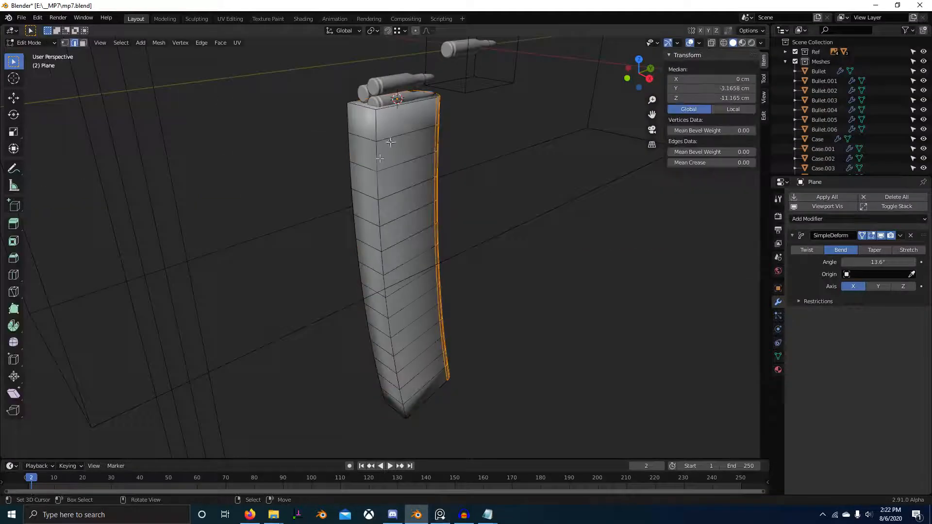
pyautogui.scroll(-1, 389, 152)
pyautogui.press('KP_7')
pyautogui.scroll(2, 399, 202)
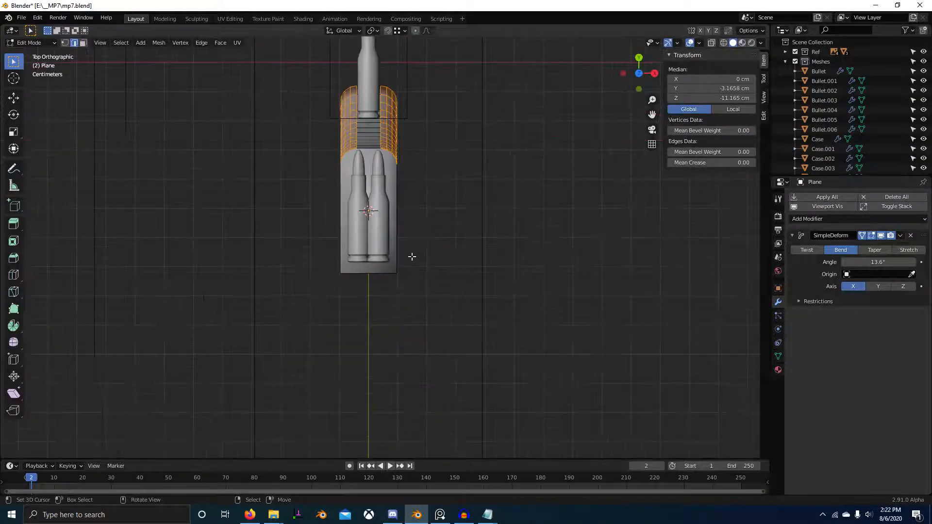
pyautogui.click(824, 207)
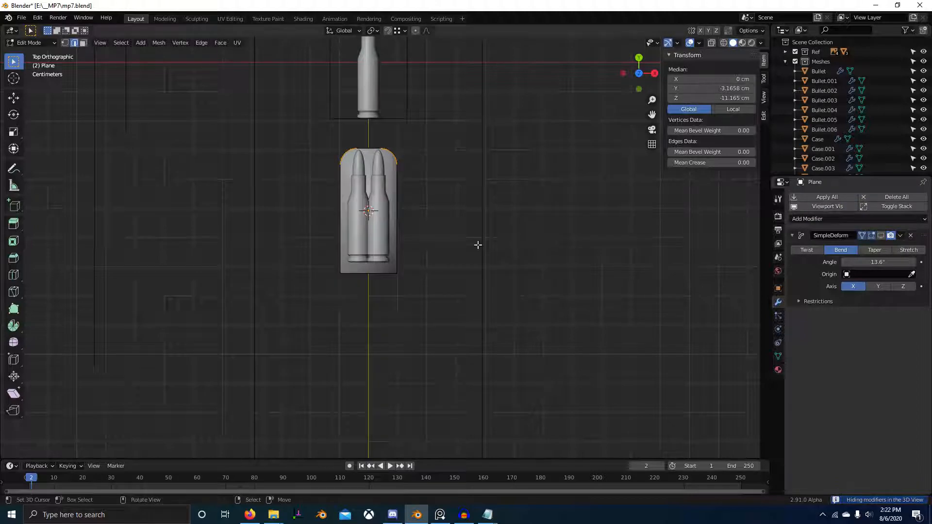
pyautogui.moveTo(477, 246); pyautogui.dragTo(450, 250, button='middle')
pyautogui.press('KP_3')
pyautogui.hotkey('shift', 'z')
pyautogui.scroll(-6, 447, 249)
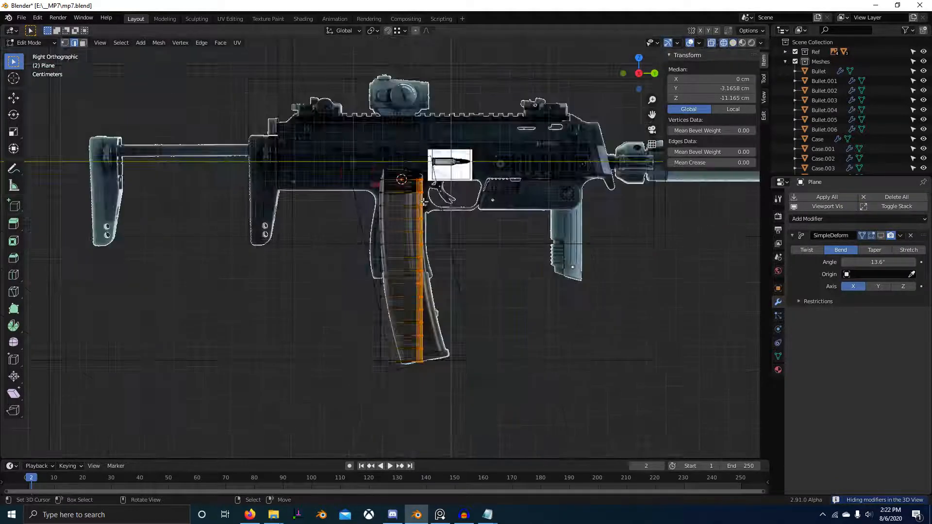
# Step: Select all vertices of the body's rear face and move them forward about 0.23 cm along Y to match the reference
pyautogui.press('1')
pyautogui.keyDown('alt'); pyautogui.scroll(-1, 356, 160); pyautogui.keyUp('alt')
pyautogui.hotkey('alt', 'a')
pyautogui.moveTo(334, 141); pyautogui.dragTo(387, 431)
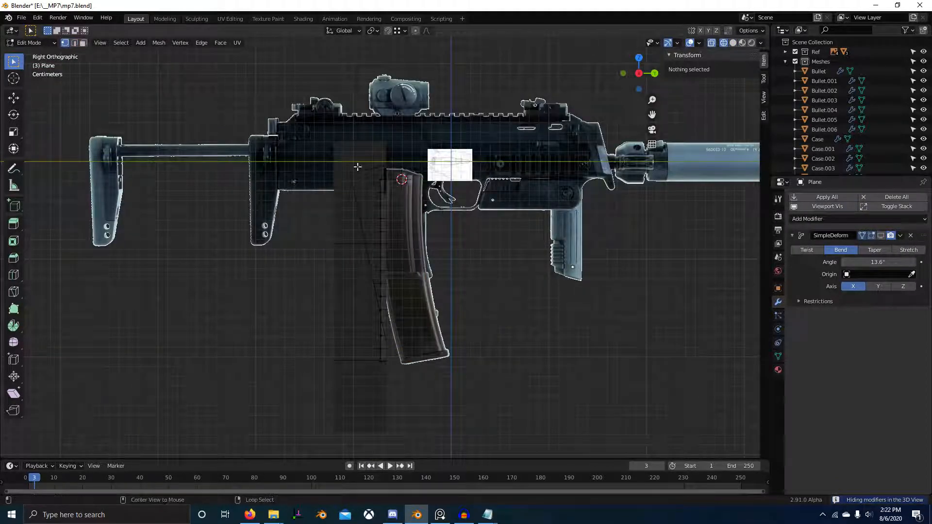
pyautogui.moveTo(356, 155); pyautogui.dragTo(396, 422)
pyautogui.keyDown('shift'); pyautogui.moveTo(380, 190); pyautogui.dragTo(456, 309, button='middle'); pyautogui.keyUp('shift')
pyautogui.scroll(5, 457, 309)
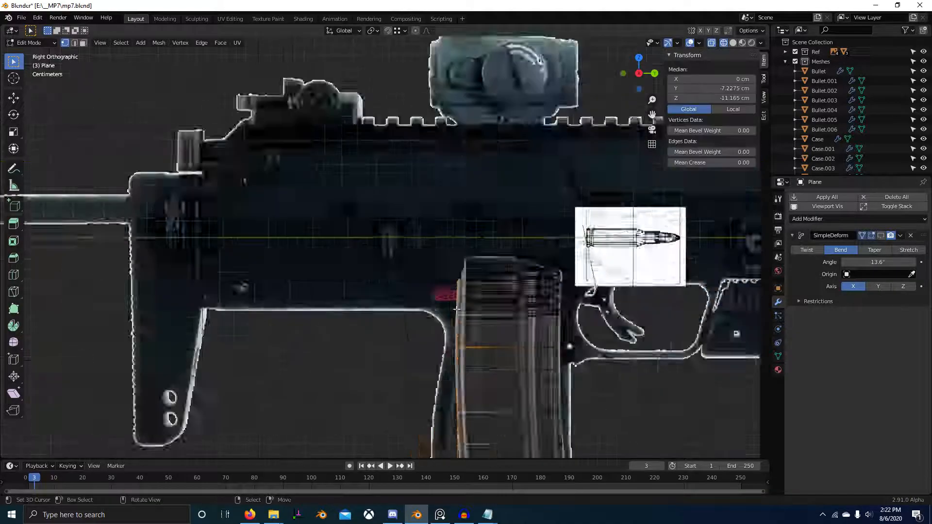
pyautogui.scroll(6, 387, 195)
pyautogui.press('g')
pyautogui.press('y')
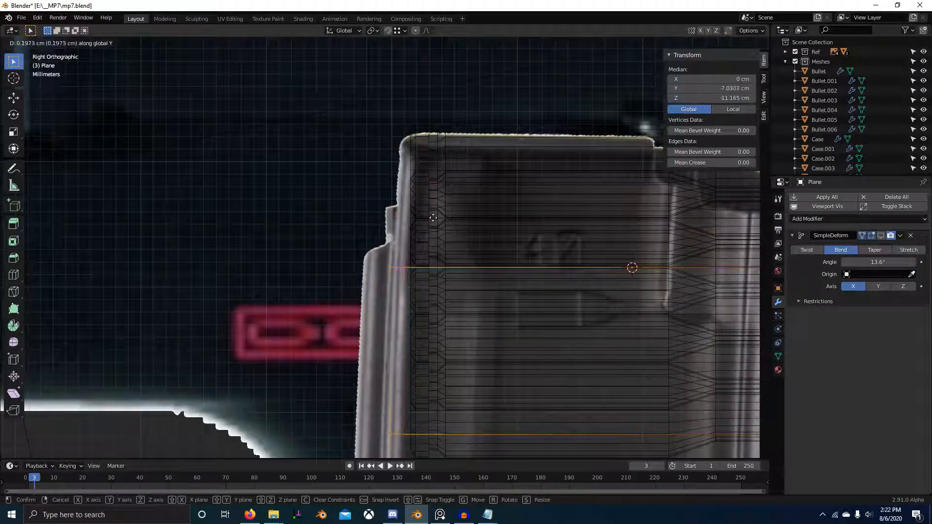
pyautogui.click(437, 218)
# Step: Add 2 vertical loop cuts down the rear face and scale them apart by about 1.49 along X
pyautogui.scroll(-4, 438, 218)
pyautogui.moveTo(437, 218); pyautogui.dragTo(429, 272, button='middle')
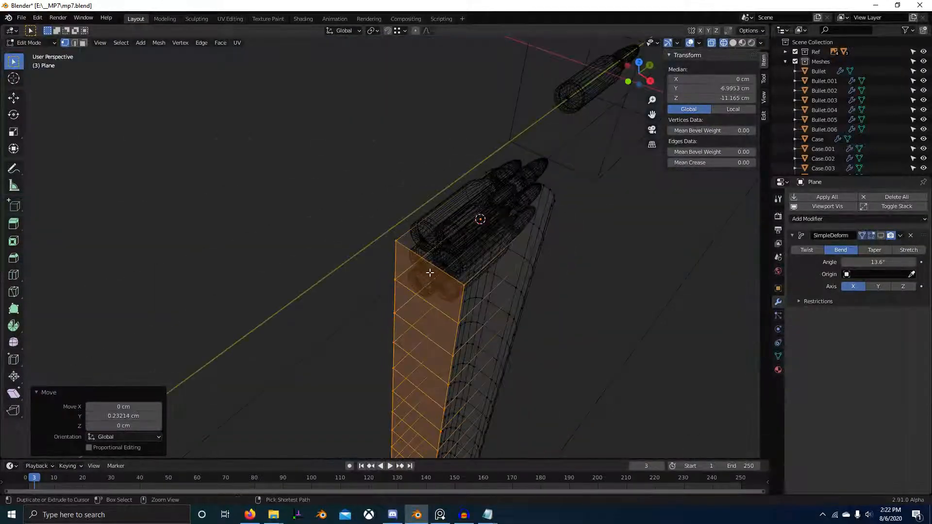
pyautogui.click(439, 271)
pyautogui.rightClick(439, 271)
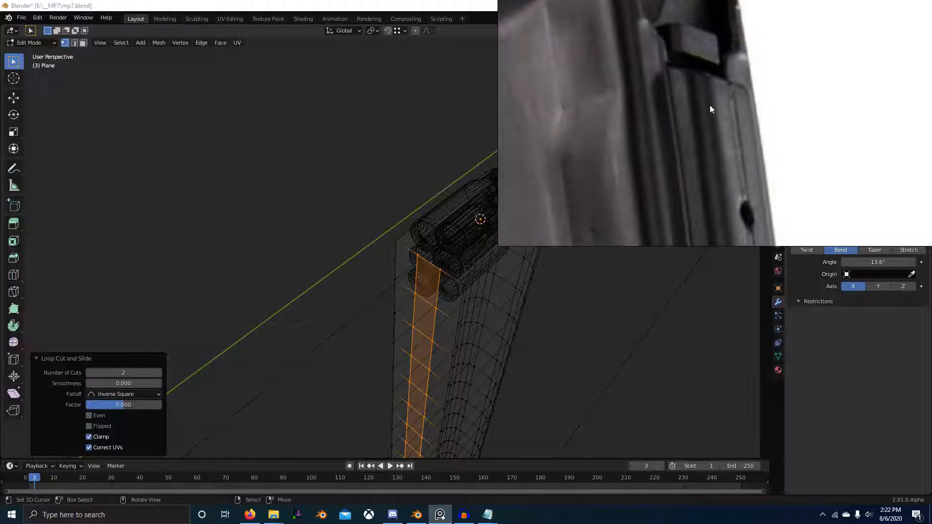
pyautogui.moveTo(360, 335); pyautogui.dragTo(497, 335, button='middle')
pyautogui.press('s')
pyautogui.press('x')
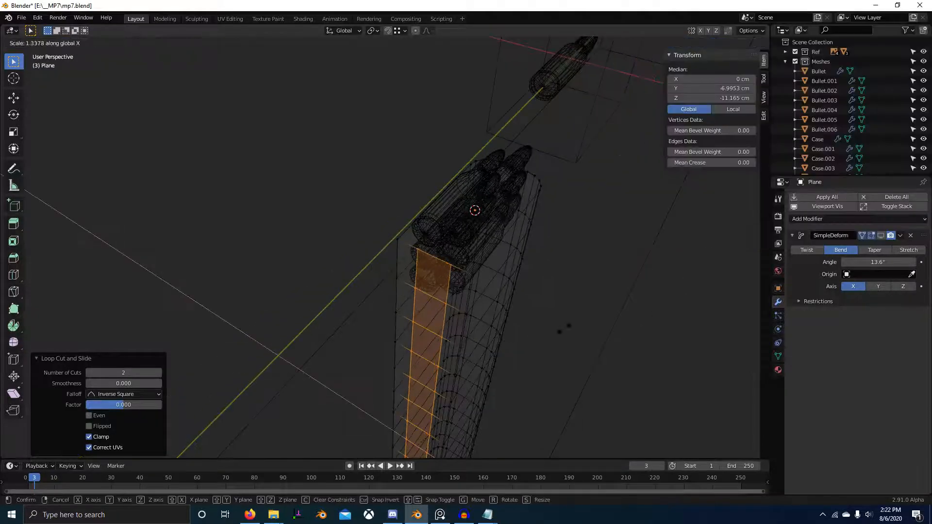
pyautogui.click(585, 322)
# Step: Check the rear rib in PureRef, then extrude the middle strip of the rear face outward about 0.25 cm
pyautogui.hotkey('alt', 'Tab')
pyautogui.scroll(-6, 663, 74)
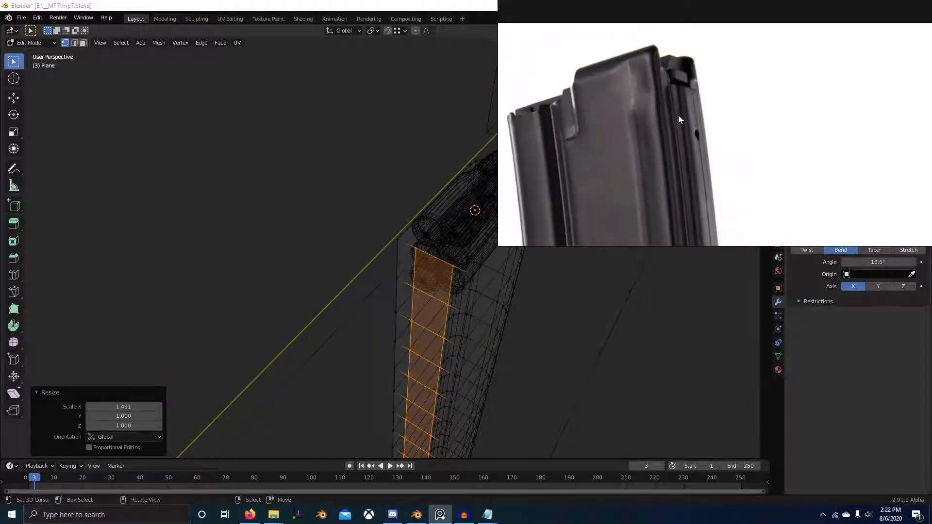
pyautogui.moveTo(486, 300)
pyautogui.mouseDown(button='middle')
pyautogui.moveTo(441, 292)
pyautogui.moveTo(418, 256)
pyautogui.mouseUp(button='middle')
pyautogui.hotkey('shift', 'z')
pyautogui.press('e')
pyautogui.click(445, 253)
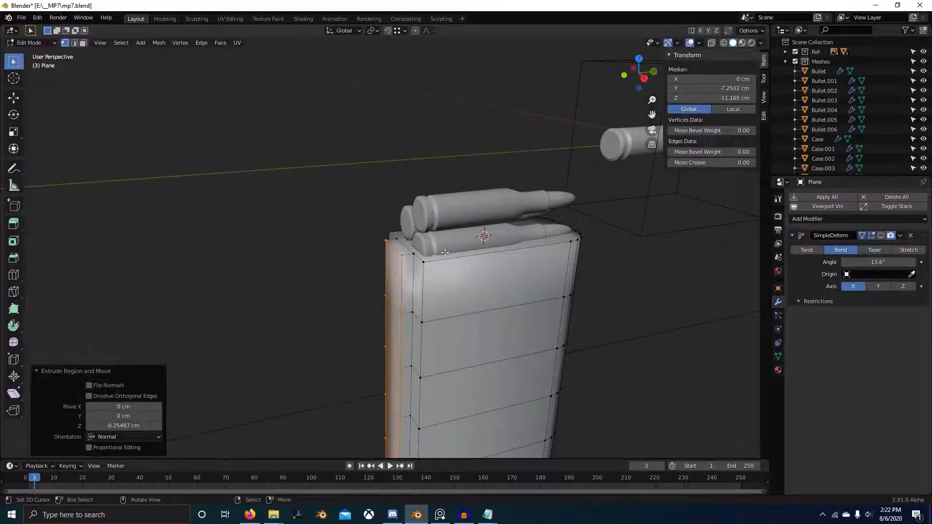
# Step: Move the extruded rear rib slightly along Y to line up with the reference's rear outline
pyautogui.press('KP_3')
pyautogui.hotkey('alt', 'z')
pyautogui.scroll(2, 426, 223)
pyautogui.press('g')
pyautogui.press('y')
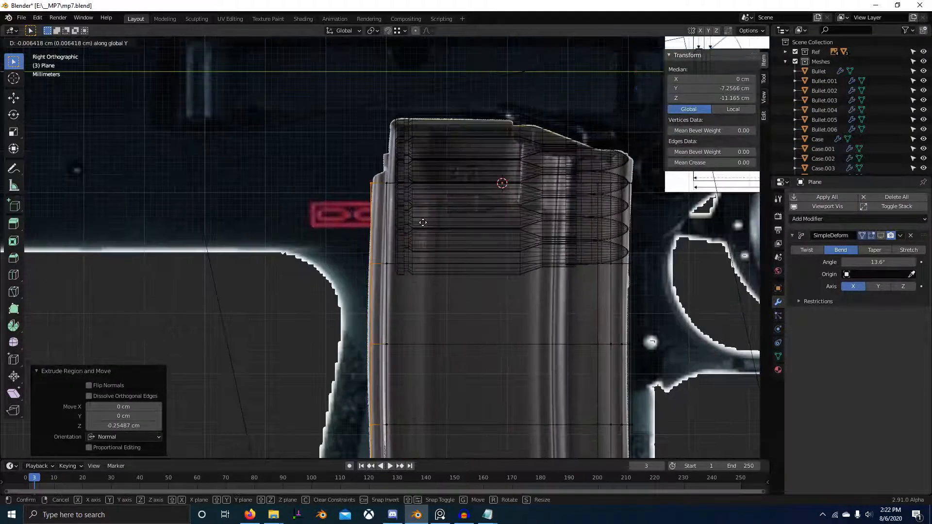
pyautogui.click(421, 223)
# Step: Bevel the rear rib's two long outer edges 0.166 cm wide with 3 segments in solid shading
pyautogui.moveTo(422, 223); pyautogui.dragTo(471, 265, button='middle')
pyautogui.press('z')
pyautogui.click(531, 268)
pyautogui.scroll(2, 486, 267)
pyautogui.press('2')
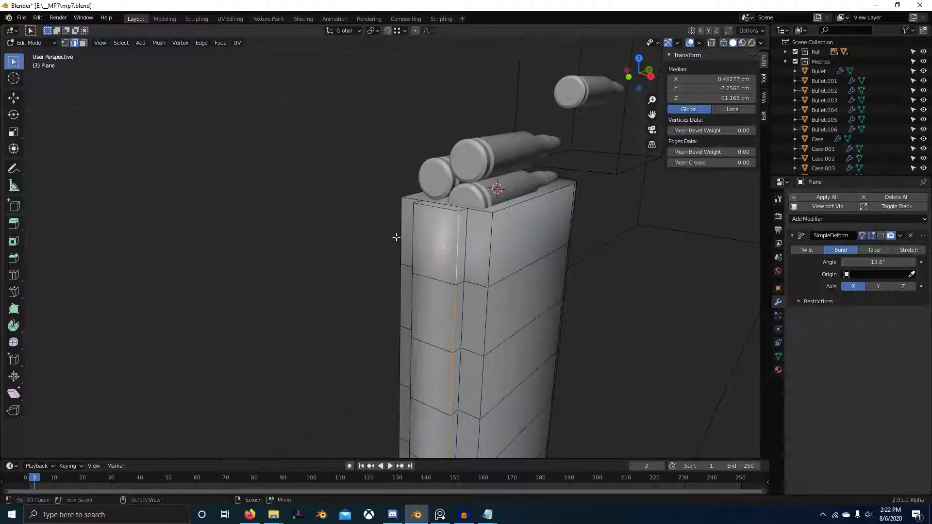
pyautogui.moveTo(396, 237); pyautogui.dragTo(544, 271, button='middle')
pyautogui.hotkey('ctrl', 'b')
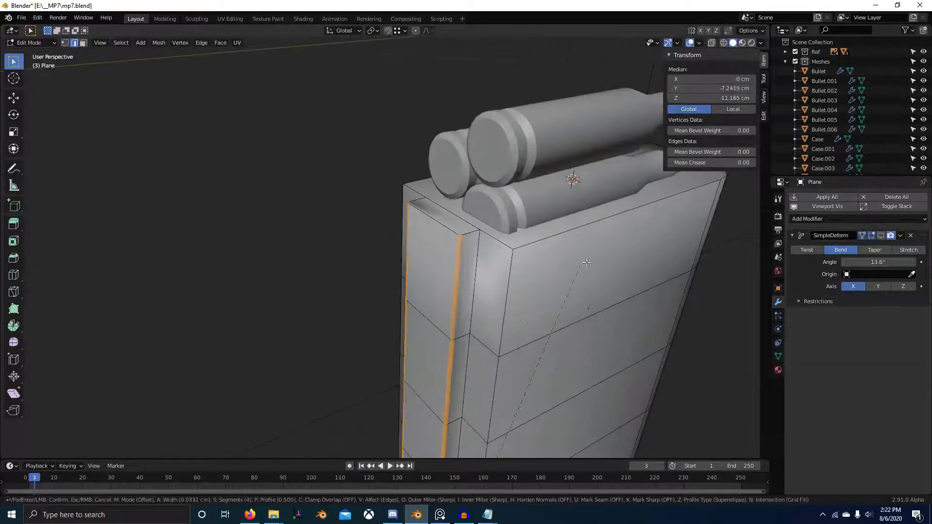
pyautogui.click(674, 237)
pyautogui.moveTo(674, 236); pyautogui.dragTo(491, 254, button='middle')
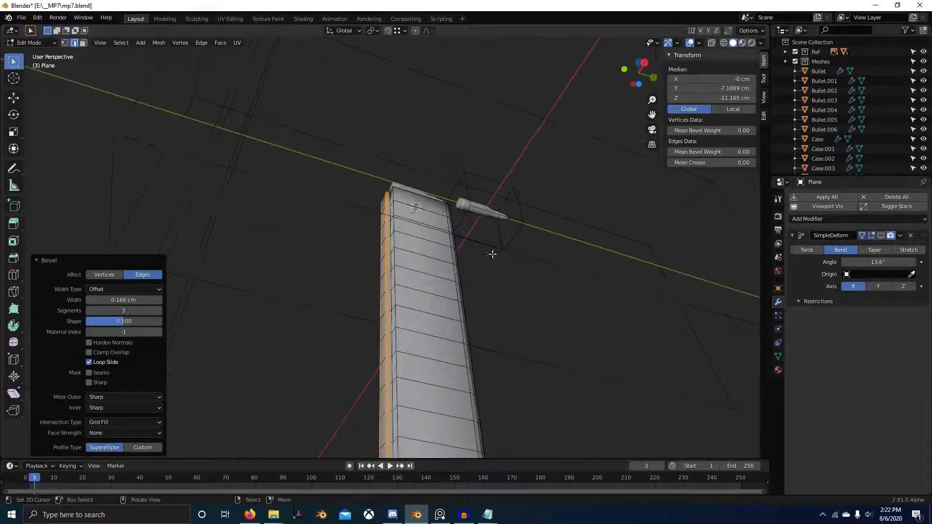
# Step: Show the bend again, return to Object Mode and enable Auto Smooth with a 45° angle
pyautogui.click(871, 236)
pyautogui.press('Tab')
pyautogui.moveTo(558, 281)
pyautogui.mouseDown(button='middle')
pyautogui.moveTo(448, 305)
pyautogui.moveTo(486, 301)
pyautogui.moveTo(471, 280)
pyautogui.moveTo(380, 330)
pyautogui.mouseUp(button='middle')
pyautogui.click(778, 356)
pyautogui.click(844, 378)
pyautogui.scroll(6, 417, 316)
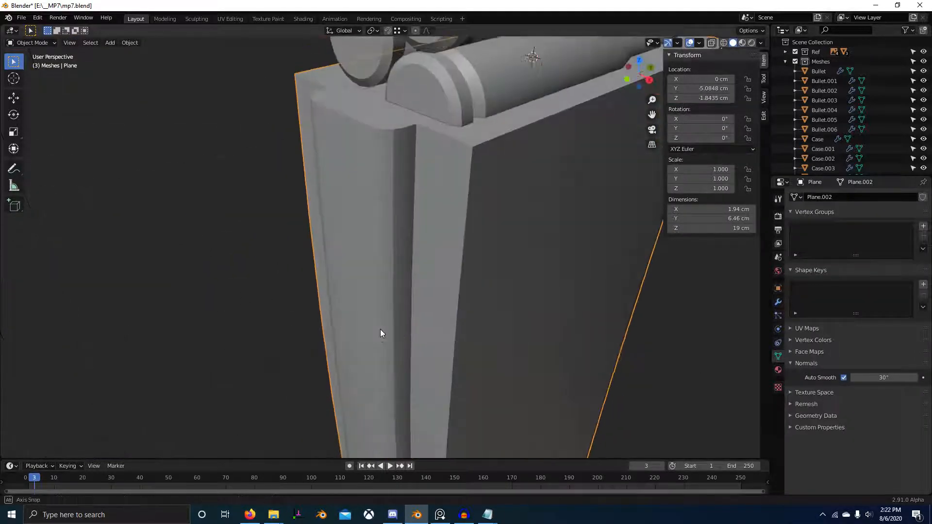
pyautogui.click(890, 376)
pyautogui.write('45')
pyautogui.press('Return')
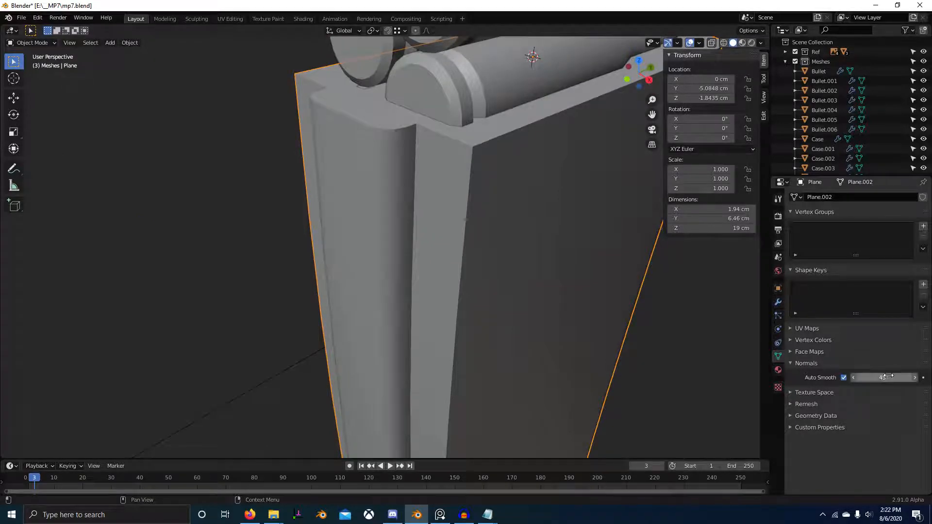
# Step: Examine the shading of the curved magazine body and its rear rib from several angles
pyautogui.scroll(-7, 652, 294)
pyautogui.moveTo(653, 294); pyautogui.dragTo(423, 305, button='middle')
pyautogui.click(506, 291)
pyautogui.scroll(-4, 506, 293)
pyautogui.click(423, 304)
pyautogui.moveTo(541, 334); pyautogui.dragTo(442, 364, button='middle')
pyautogui.scroll(6, 431, 344)
# Step: Select edges along the magazine's open top in Edit Mode and frame them in right-side wireframe
pyautogui.press('Tab')
pyautogui.keyDown('alt'); pyautogui.rightClick(403, 308); pyautogui.keyUp('alt')
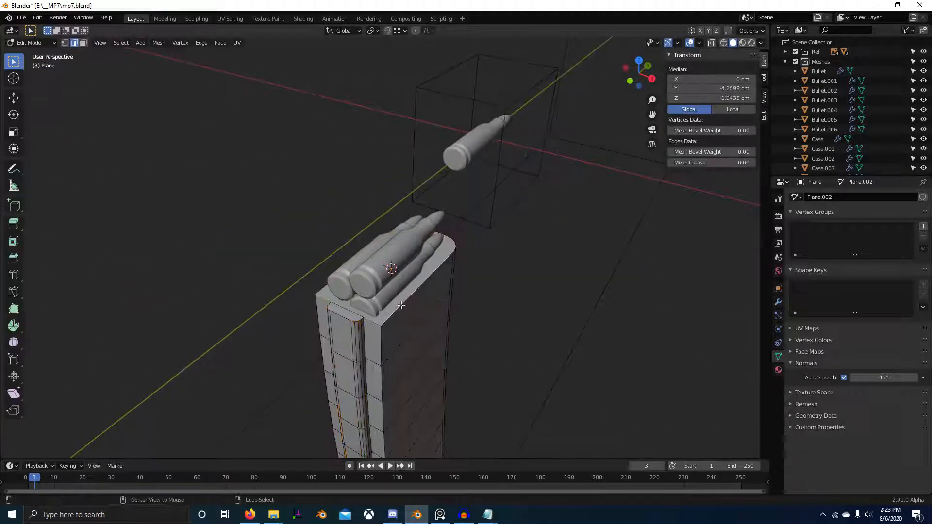
pyautogui.moveTo(469, 335); pyautogui.dragTo(424, 311, button='middle')
pyautogui.press('KP_3')
pyautogui.press('KP_Decimal')
pyautogui.press('z')
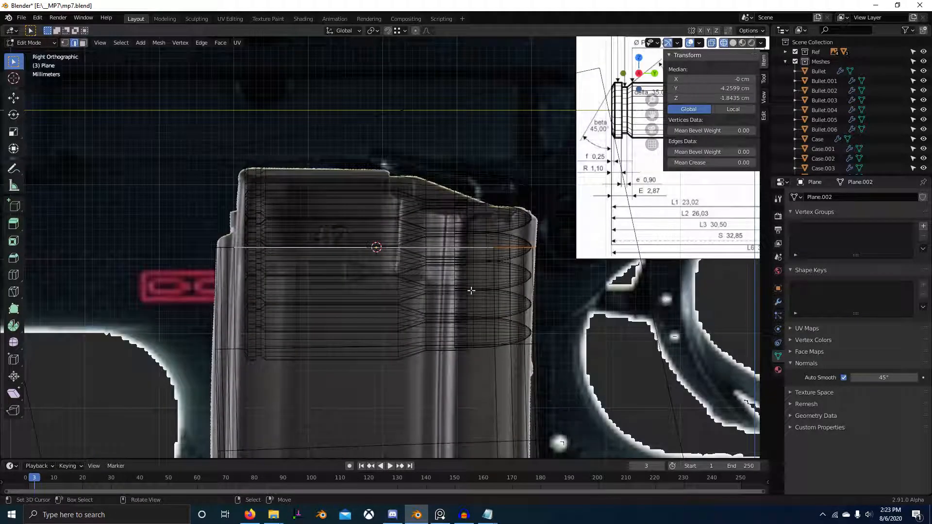
# Step: Try to extrude the selected top edges upward about 1.05 cm along Z
pyautogui.keyDown('shift'); pyautogui.moveTo(471, 290); pyautogui.dragTo(490, 312, button='middle'); pyautogui.keyUp('shift')
pyautogui.press('g')
pyautogui.press('z')
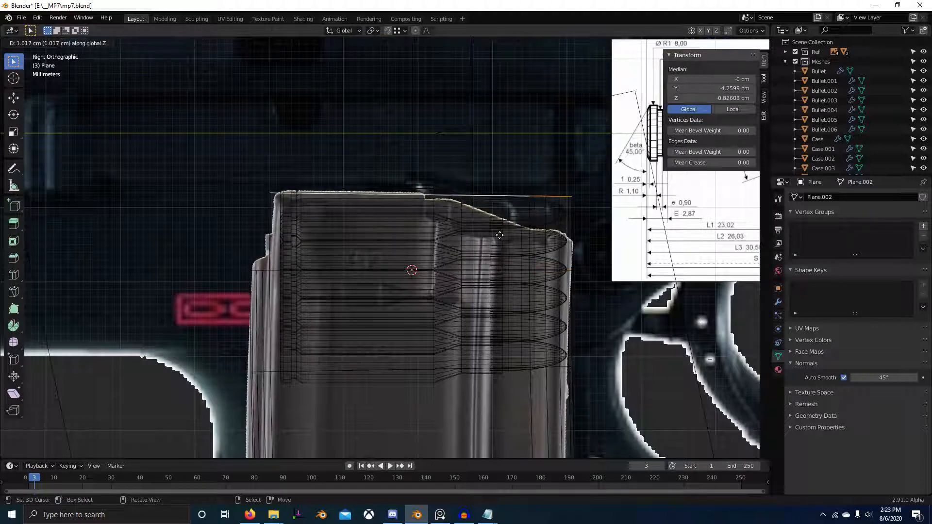
pyautogui.click(494, 233)
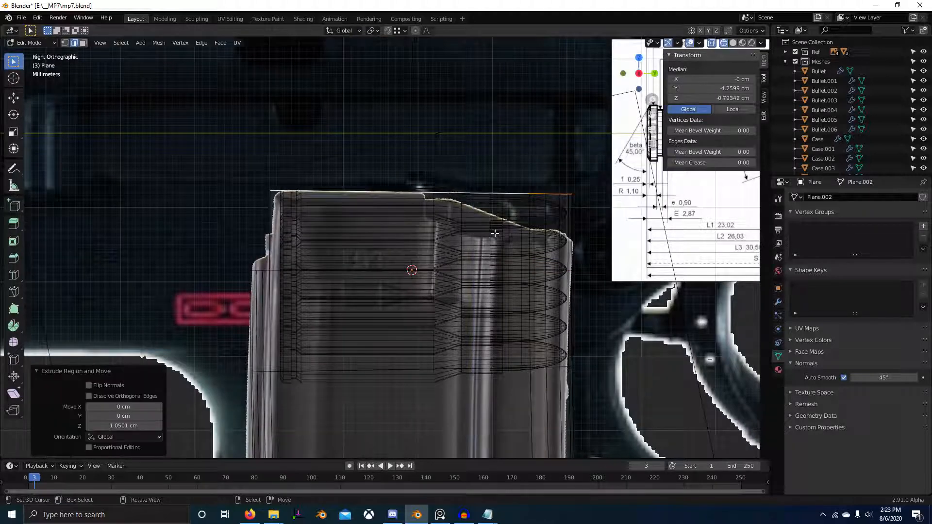
# Step: Extrude the magazine's full top rim upward about 1.06 cm along Z to the reference's top outline, then leave Edit Mode
pyautogui.keyDown('alt'); pyautogui.click(340, 272); pyautogui.keyUp('alt')
pyautogui.press('g')
pyautogui.press('z')
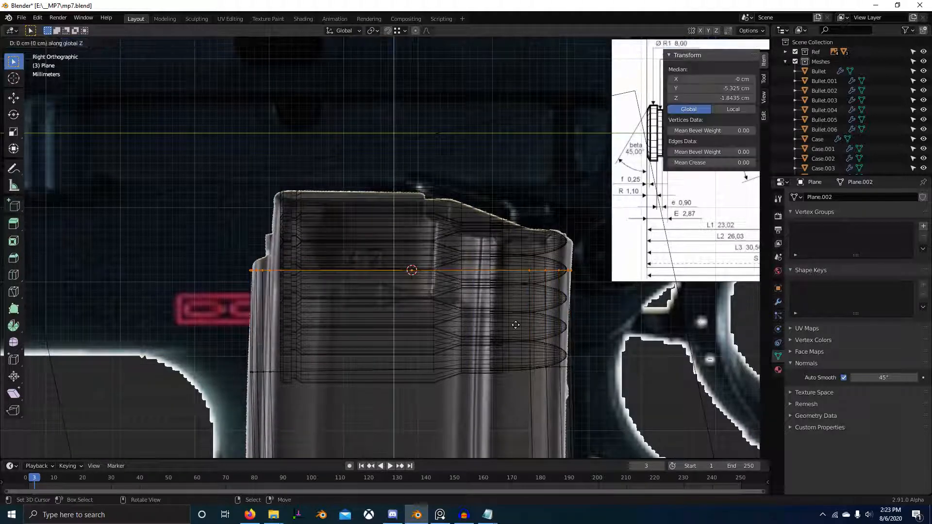
pyautogui.click(547, 246)
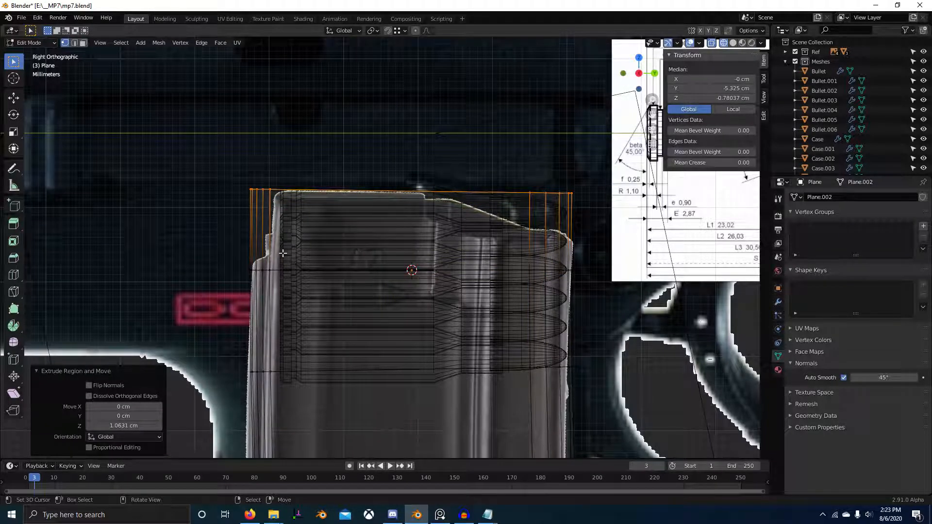
pyautogui.press('Tab')
# Step: Compare the extended body with the blueprint, then switch to PureRef and examine the magazine's upper end and side grooves
pyautogui.scroll(-2, 421, 287)
pyautogui.keyDown('shift'); pyautogui.moveTo(402, 321); pyautogui.dragTo(509, 252, button='middle'); pyautogui.keyUp('shift')
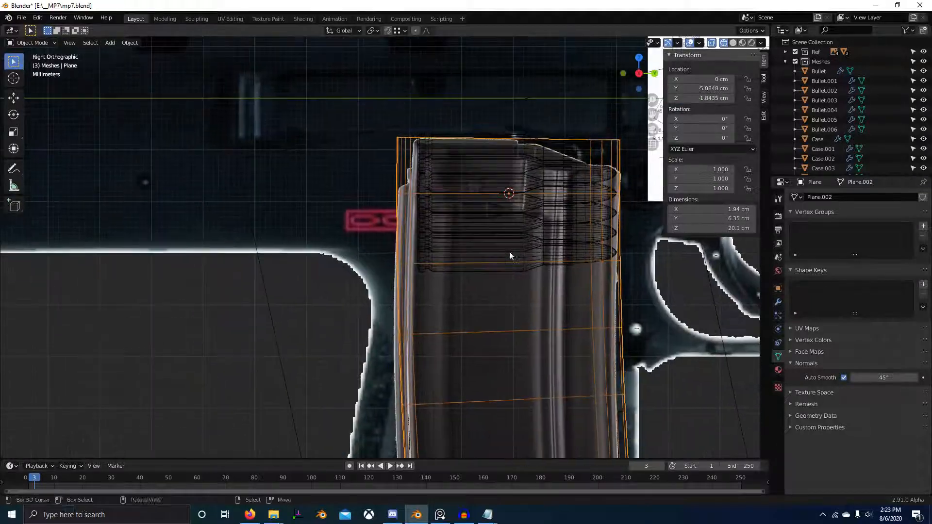
pyautogui.keyDown('shift'); pyautogui.moveTo(471, 316); pyautogui.dragTo(443, 240, button='middle'); pyautogui.keyUp('shift')
pyautogui.scroll(1, 443, 240)
pyautogui.hotkey('alt', 'Tab')
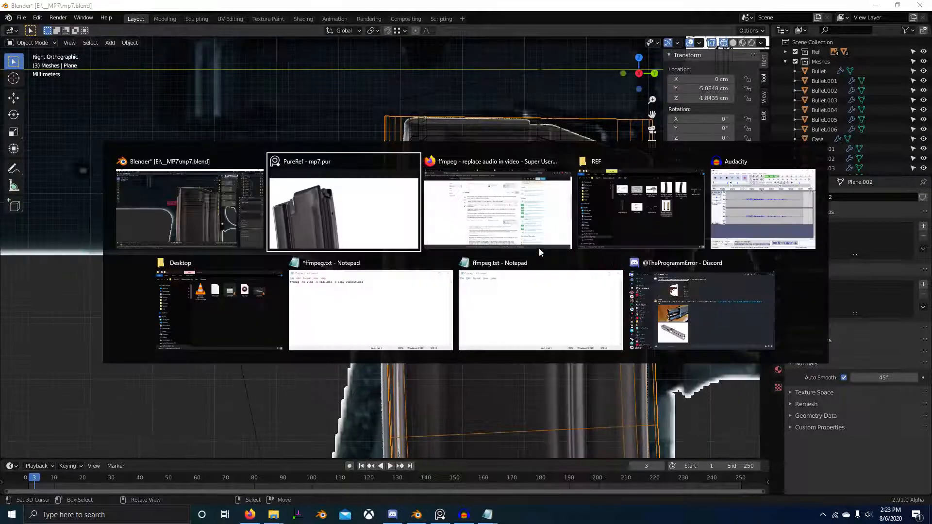
pyautogui.moveTo(592, 149); pyautogui.dragTo(622, 86, button='middle')
pyautogui.scroll(-4, 622, 86)
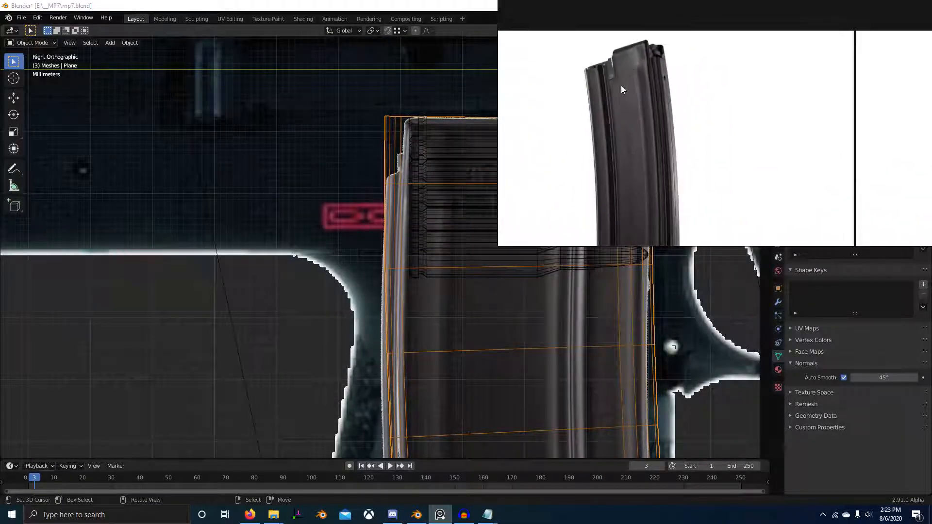
pyautogui.scroll(2, 630, 75)
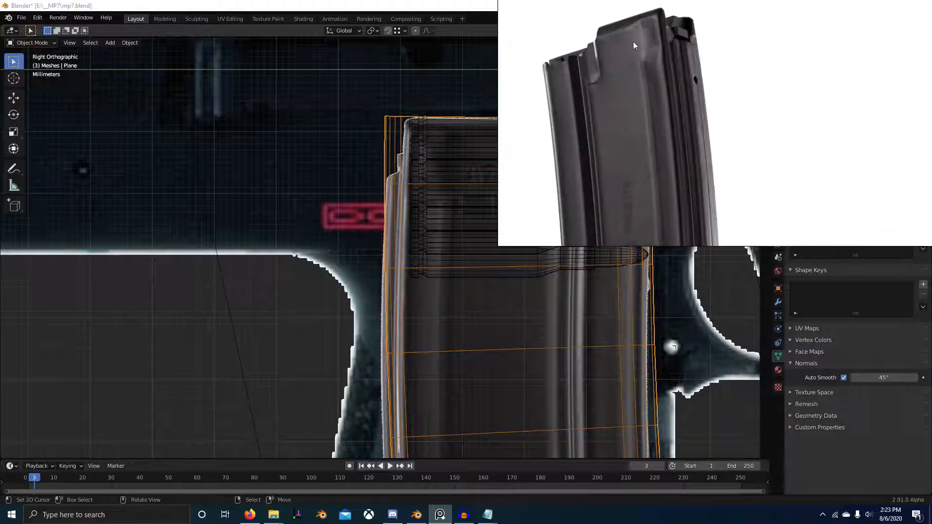
pyautogui.scroll(-5, 652, 112)
pyautogui.scroll(4, 655, 51)
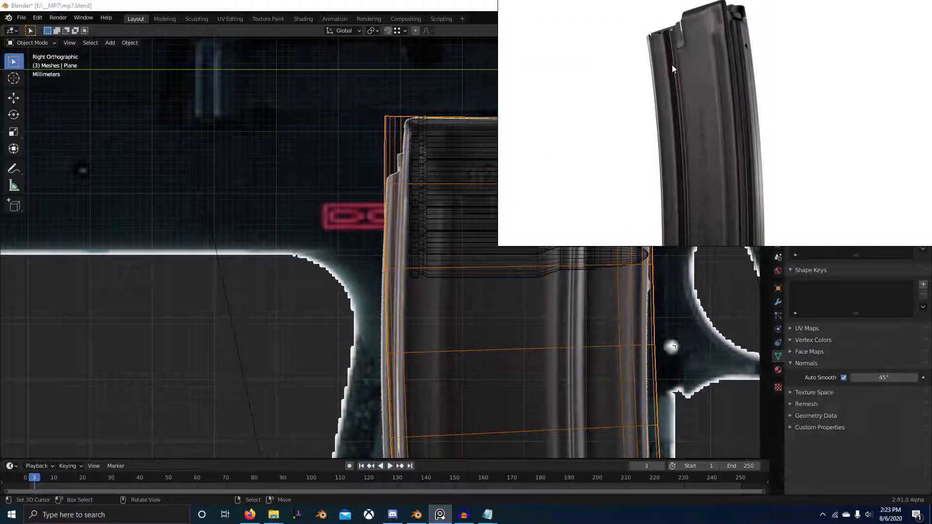
# Step: Examine the PureRef photos of the magazine's full length, side grooves and upper end from several angles
pyautogui.moveTo(683, 204); pyautogui.dragTo(679, 49, button='middle')
pyautogui.scroll(-1, 709, 193)
pyautogui.scroll(-1, 709, 193)
pyautogui.moveTo(728, 165); pyautogui.dragTo(732, 129, button='middle')
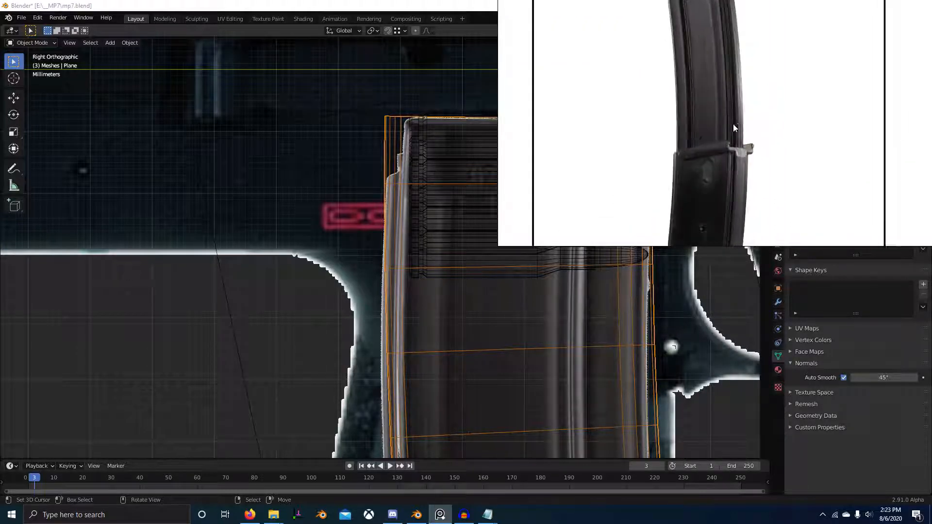
pyautogui.scroll(5, 733, 156)
pyautogui.scroll(-6, 733, 156)
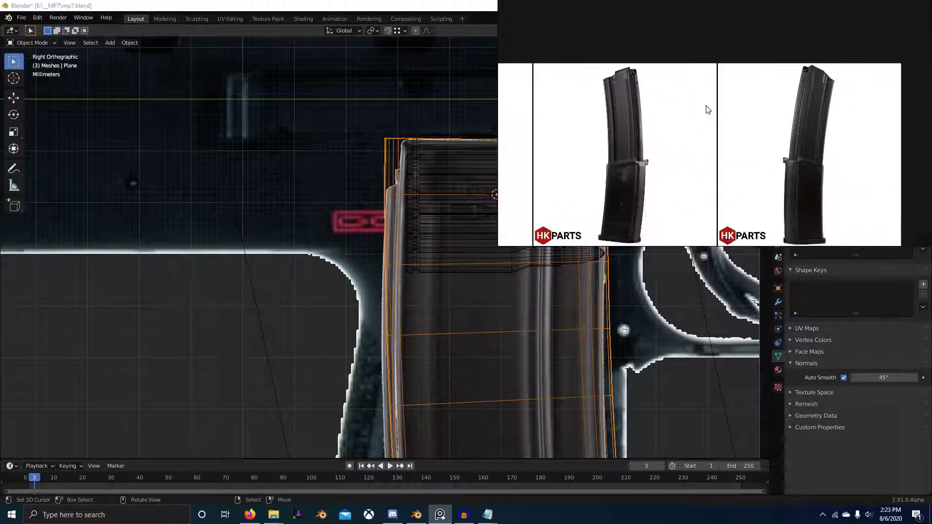
pyautogui.scroll(2, 768, 158)
pyautogui.scroll(3, 686, 187)
pyautogui.scroll(3, 690, 95)
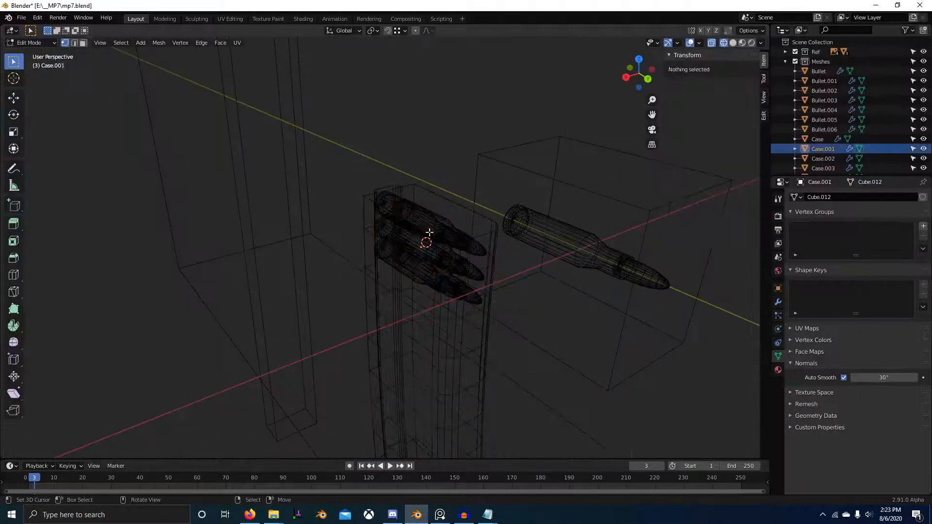
# Step: Switch back to Blender and add one centred lengthwise loop cut down the magazine's side
pyautogui.click(441, 237)
pyautogui.press('Tab')
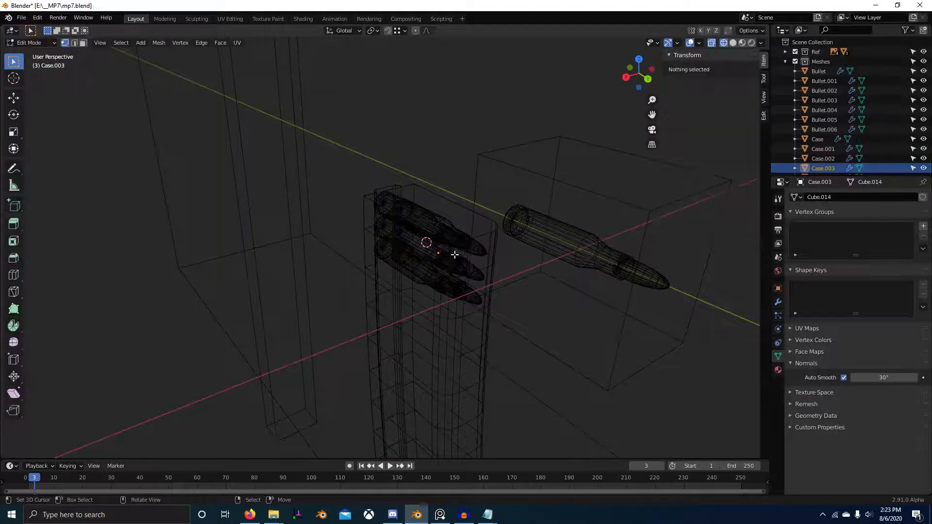
pyautogui.press('Tab')
pyautogui.rightClick(451, 287)
pyautogui.press('Tab')
pyautogui.hotkey('ctrl', 'r')
pyautogui.moveTo(451, 287); pyautogui.dragTo(535, 259, button='middle')
pyautogui.click(437, 224)
pyautogui.rightClick(436, 224)
# Step: Switch to PureRef, enable always on top, shrink its window and examine the magazine's top cutout and side grooves
pyautogui.hotkey('alt', 'Tab')
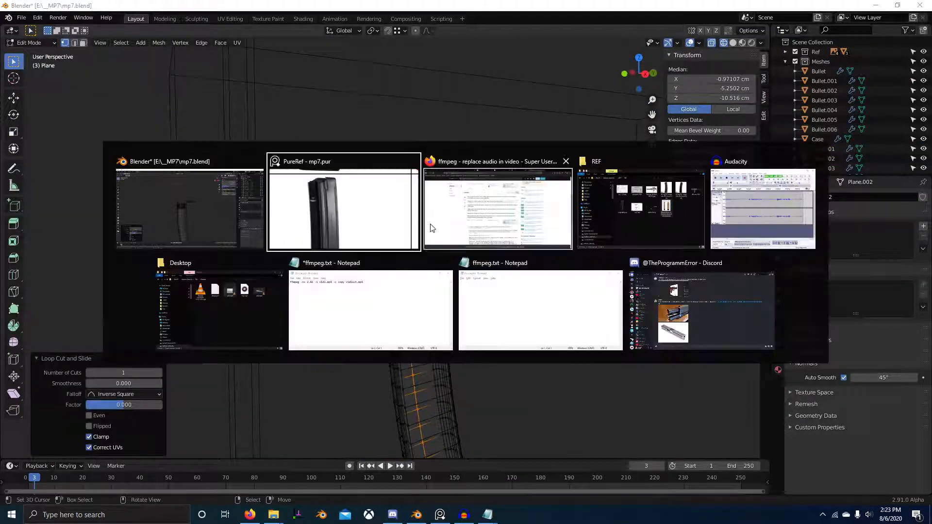
pyautogui.hotkey('ctrl', 'shift', 'a')
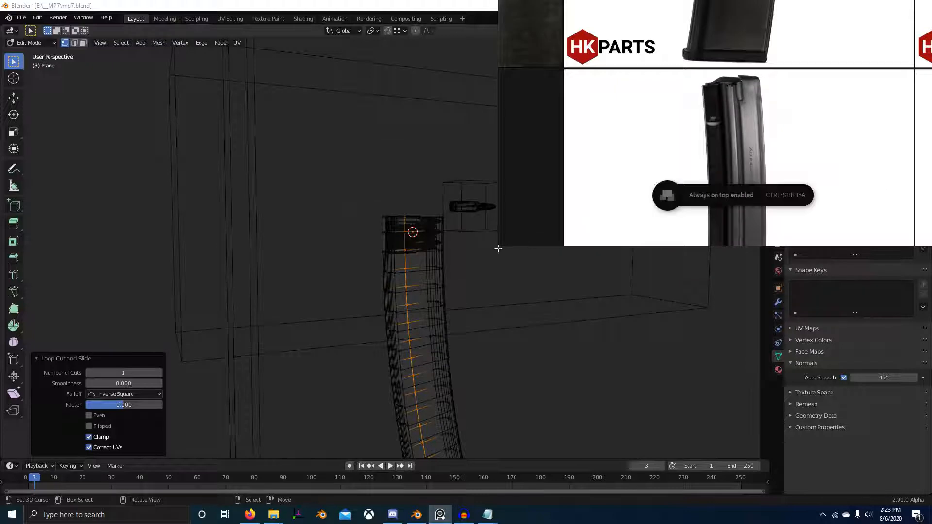
pyautogui.moveTo(499, 245); pyautogui.dragTo(624, 377)
pyautogui.scroll(1, 872, 196)
pyautogui.moveTo(872, 195); pyautogui.dragTo(809, 240, button='middle')
pyautogui.scroll(-3, 803, 217)
pyautogui.scroll(4, 813, 162)
pyautogui.moveTo(813, 162); pyautogui.dragTo(812, 281, button='middle')
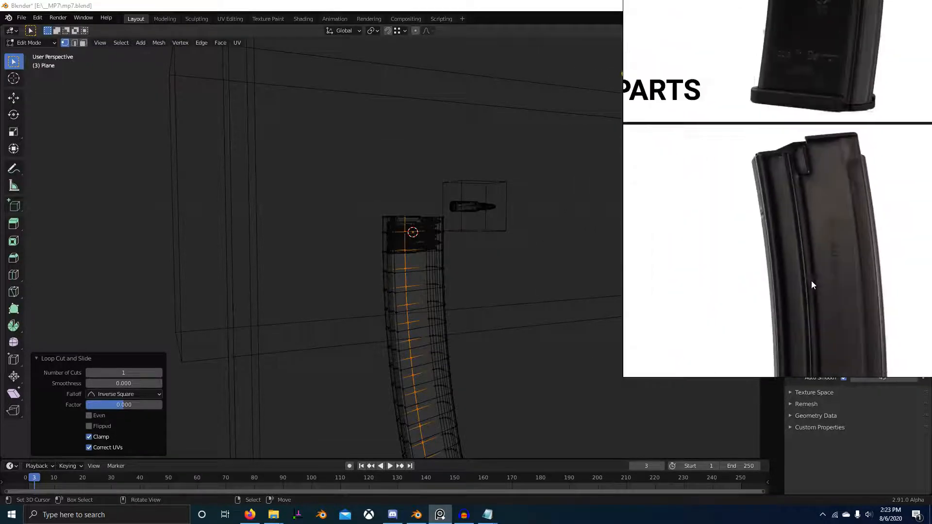
pyautogui.scroll(1, 797, 212)
pyautogui.moveTo(798, 212); pyautogui.dragTo(774, 191, button='middle')
pyautogui.scroll(2, 775, 195)
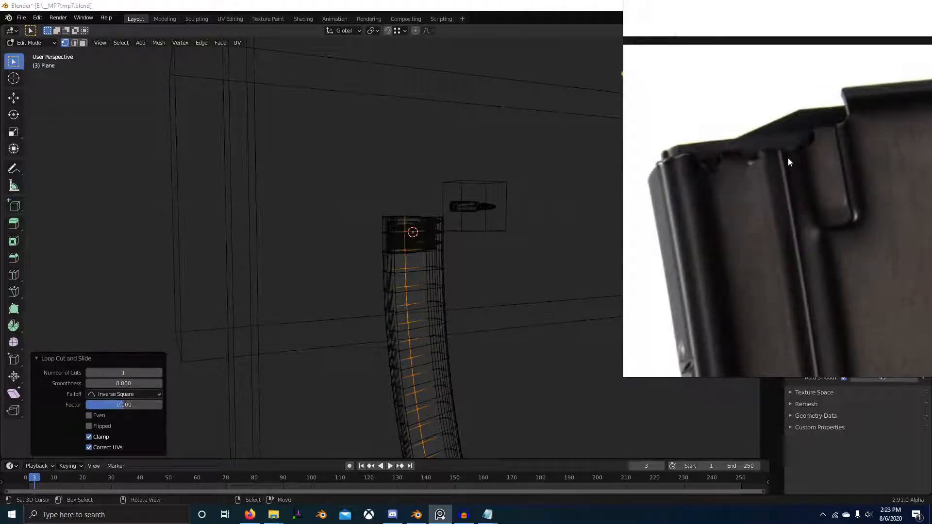
pyautogui.scroll(-1, 802, 183)
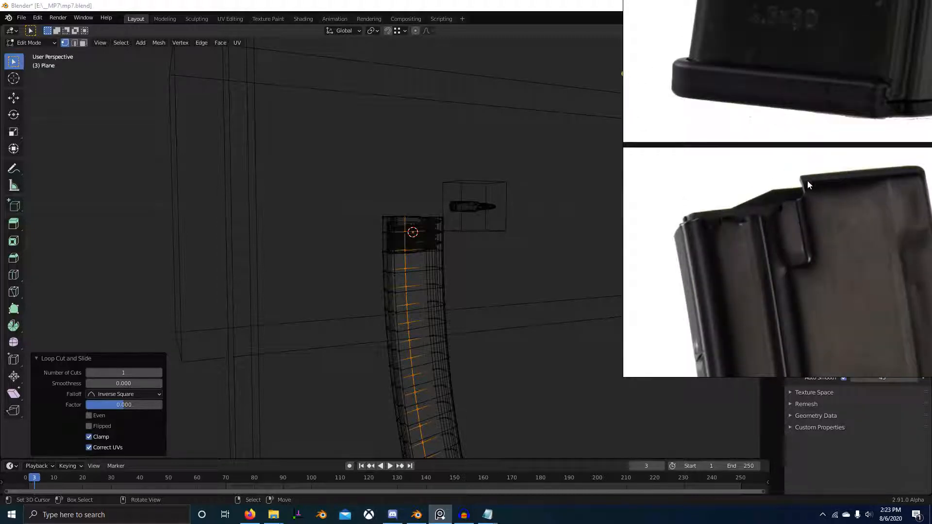
# Step: Move the magazine's new lengthwise edge loop about 1.17 cm along Y toward the side groove in the right-view reference
pyautogui.press('KP_3')
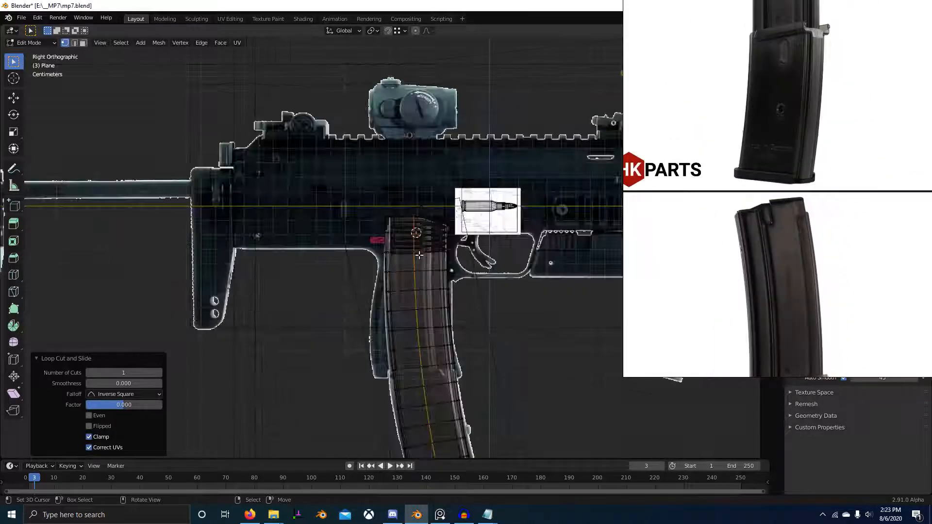
pyautogui.press('Tab')
pyautogui.scroll(7, 479, 258)
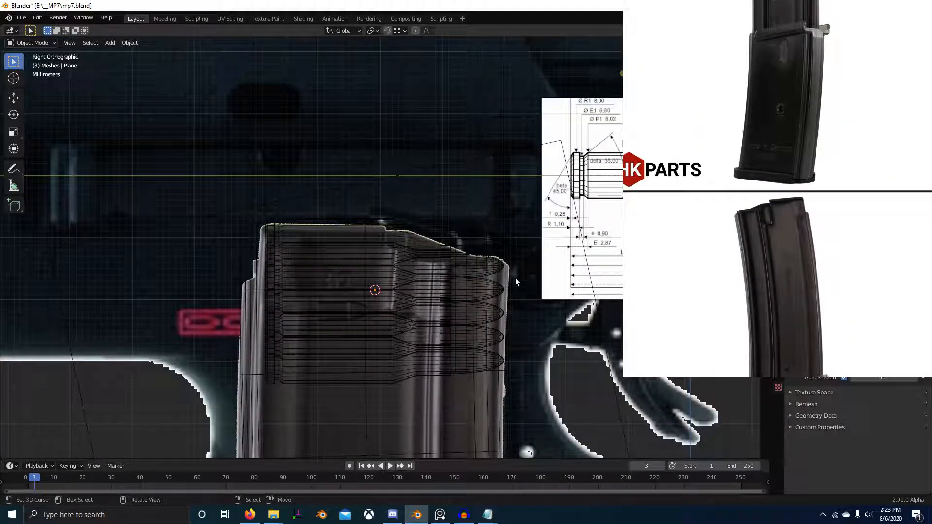
pyautogui.scroll(-3, 515, 282)
pyautogui.click(368, 309)
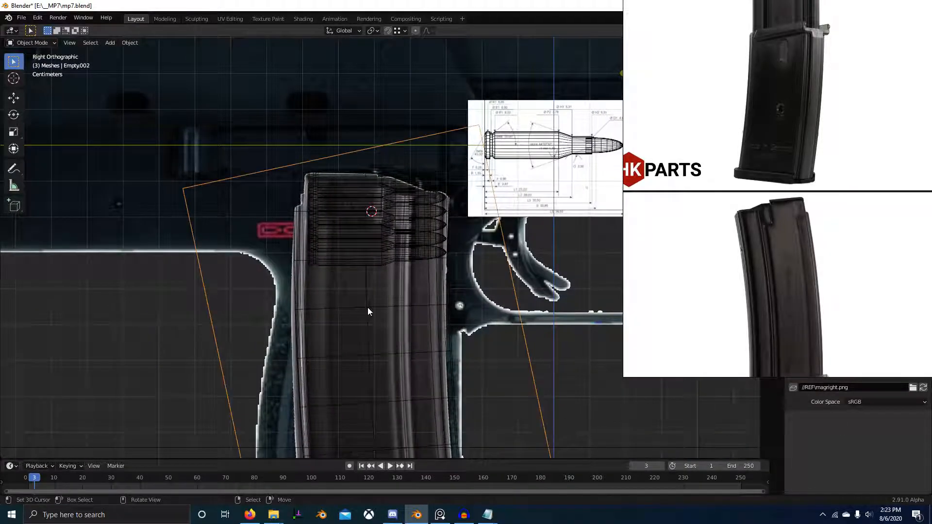
pyautogui.click(368, 305)
pyautogui.press('Tab')
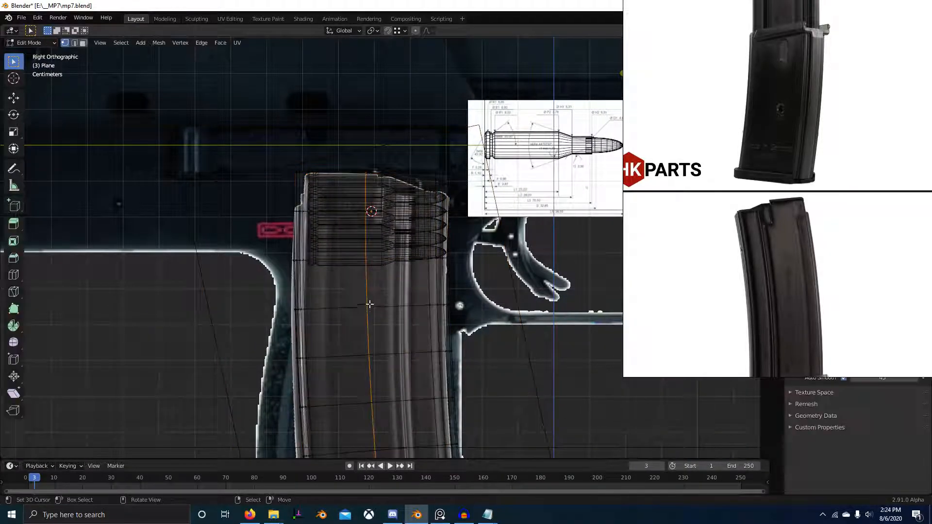
pyautogui.scroll(3, 391, 274)
pyautogui.press('g')
pyautogui.press('y')
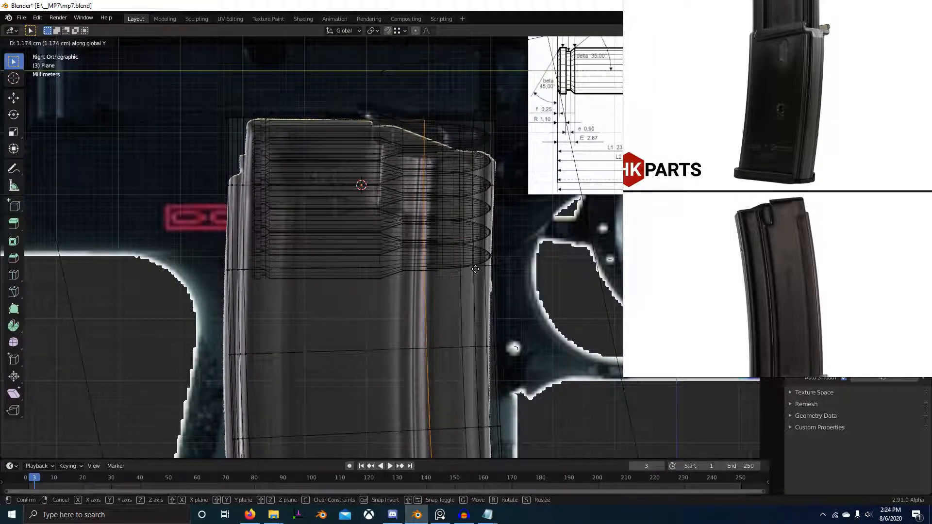
pyautogui.click(474, 271)
pyautogui.scroll(-3, 474, 272)
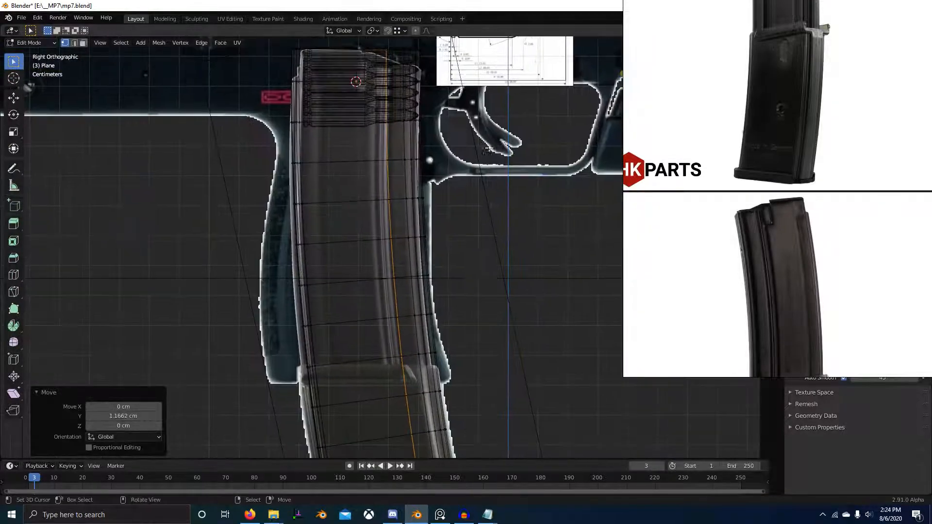
# Step: Shift the lengthwise edge loop about -0.28 cm along Y to line up with the groove, and leave Edit Mode
pyautogui.scroll(-1, 470, 259)
pyautogui.keyDown('shift'); pyautogui.moveTo(471, 237); pyautogui.dragTo(489, 287, button='middle'); pyautogui.keyUp('shift')
pyautogui.press('g')
pyautogui.press('y')
pyautogui.click(466, 194)
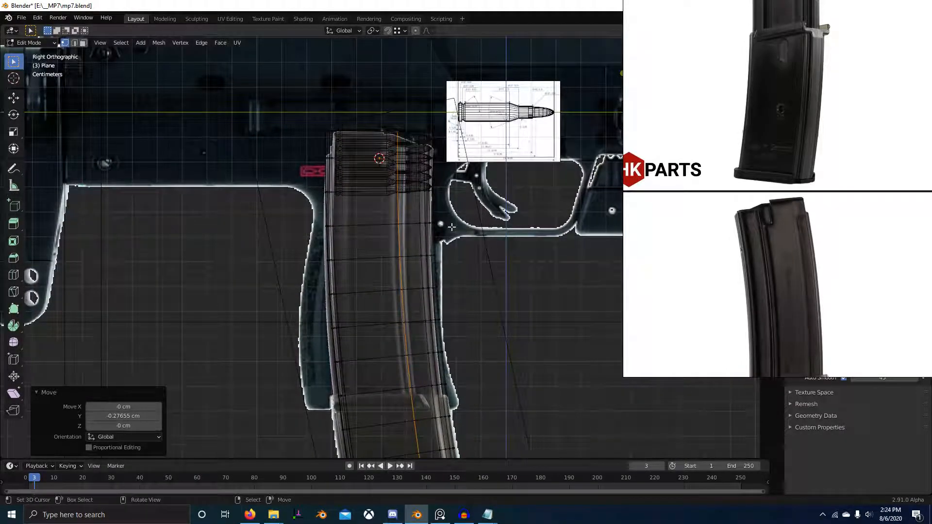
pyautogui.scroll(3, 451, 227)
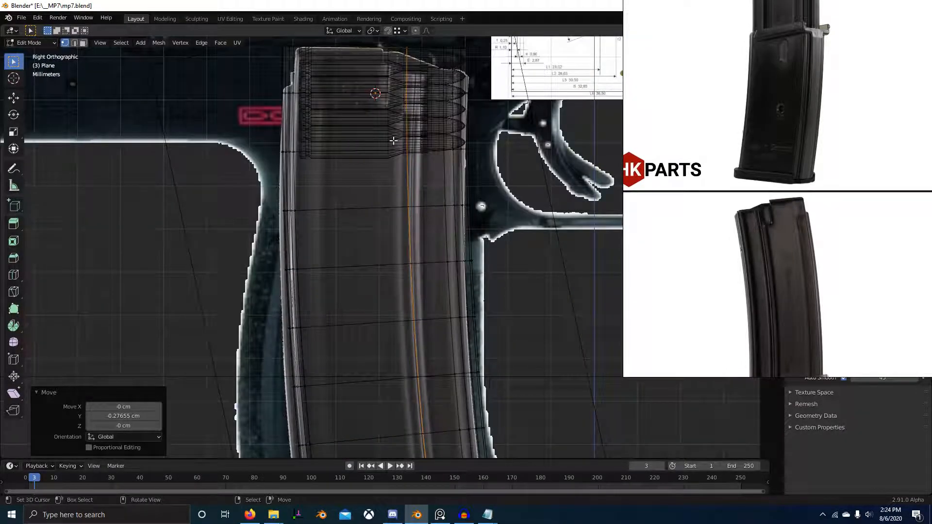
pyautogui.press('Tab')
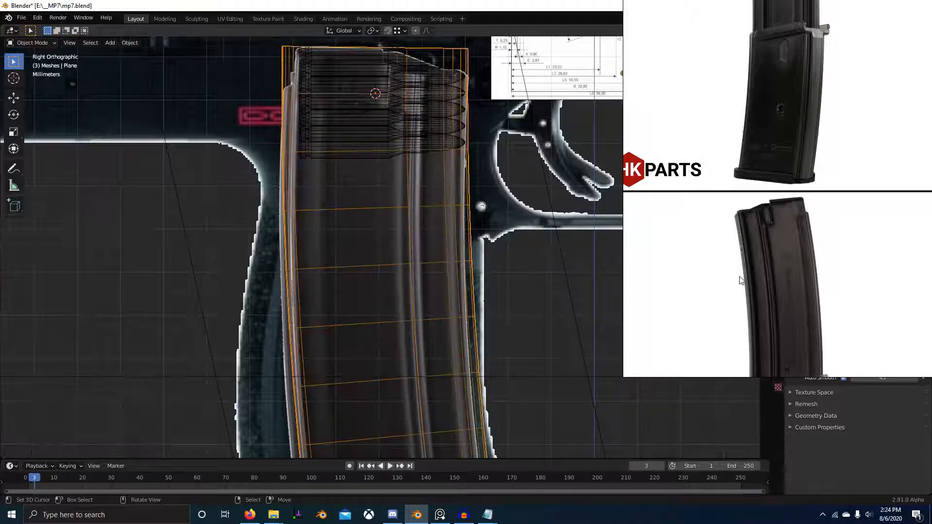
# Step: Recheck the PureRef photos, disable always on top, and compare the magazine wireframe with the blueprint in the right view
pyautogui.scroll(-2, 820, 258)
pyautogui.moveTo(826, 257); pyautogui.dragTo(840, 234, button='middle')
pyautogui.hotkey('ctrl', 'shift', 'a')
pyautogui.moveTo(550, 244); pyautogui.dragTo(552, 245, button='middle')
pyautogui.scroll(-2, 464, 229)
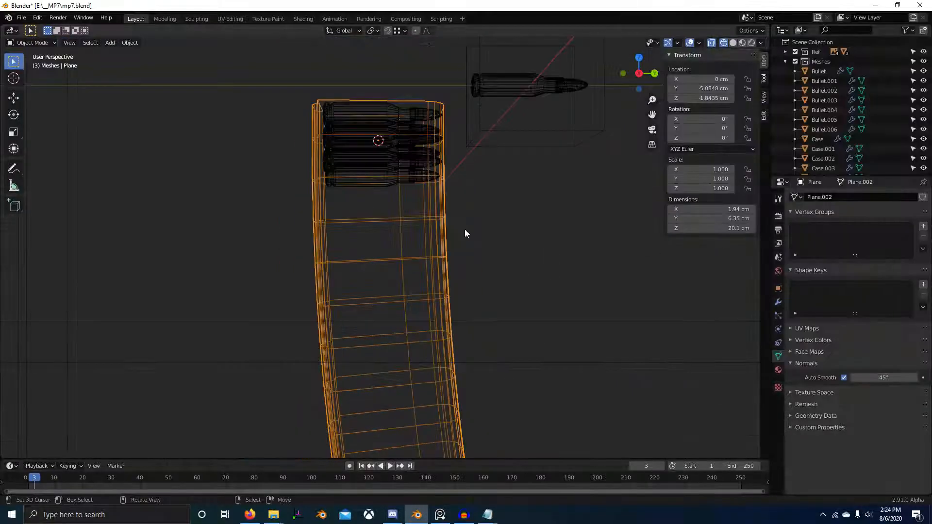
pyautogui.press('KP_3')
pyautogui.scroll(3, 465, 230)
pyautogui.keyDown('shift'); pyautogui.moveTo(370, 170); pyautogui.dragTo(378, 280, button='middle'); pyautogui.keyUp('shift')
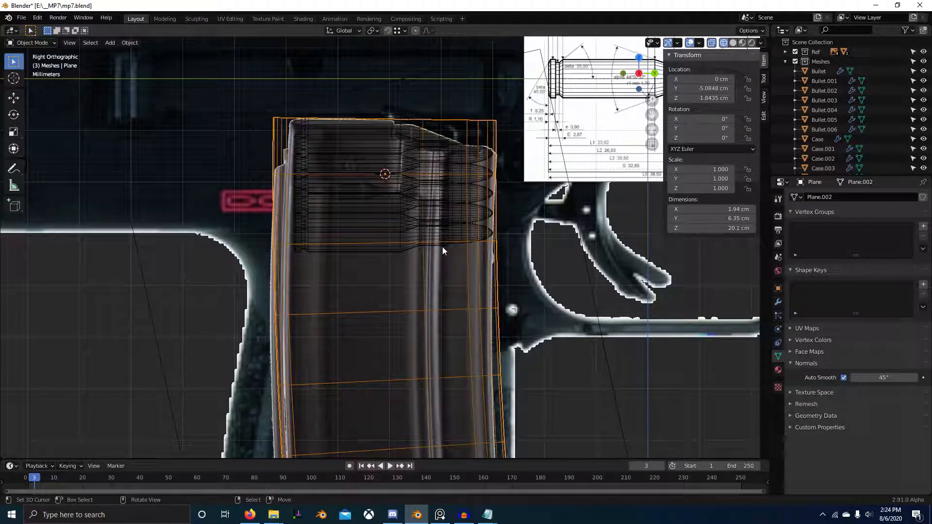
pyautogui.scroll(-2, 467, 237)
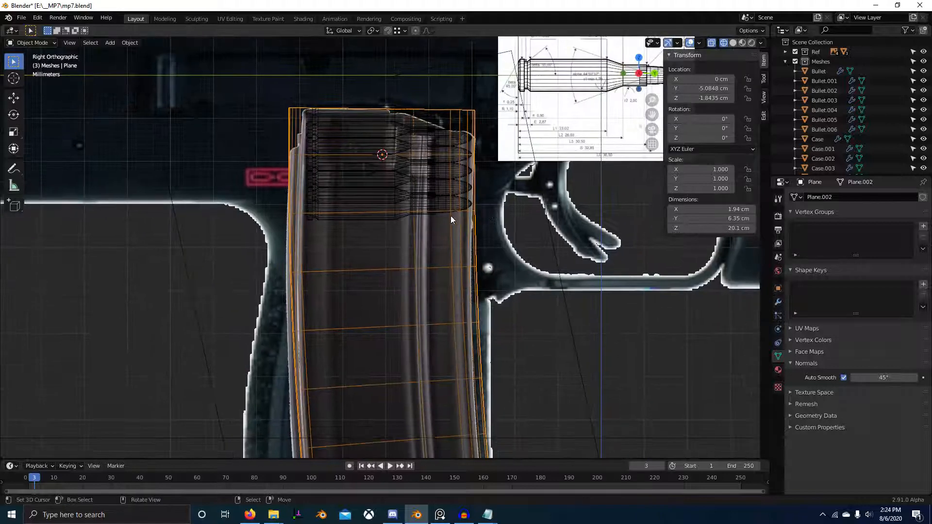
pyautogui.scroll(-1, 426, 237)
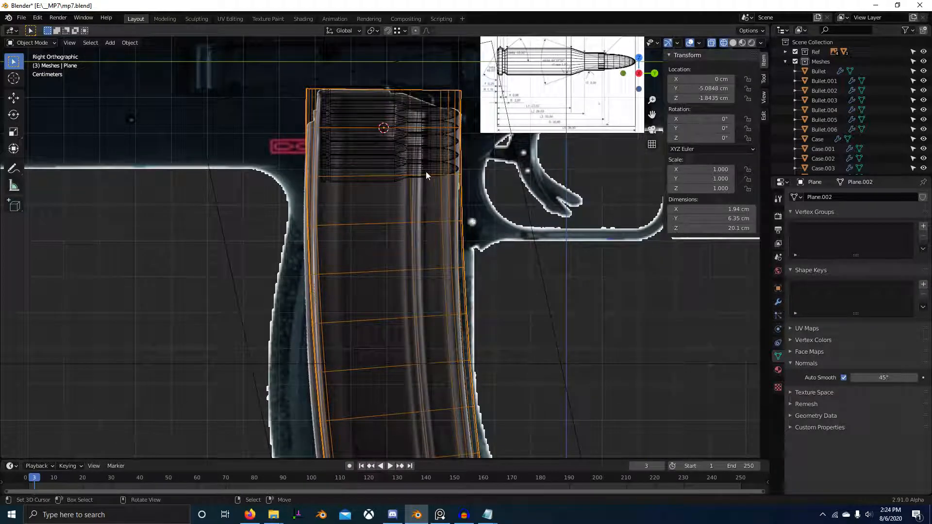
# Step: Hide the magazine's bend modifier in the viewport and snap the 3D cursor to the horizontal edge loop just below the cartridges
pyautogui.press('Tab')
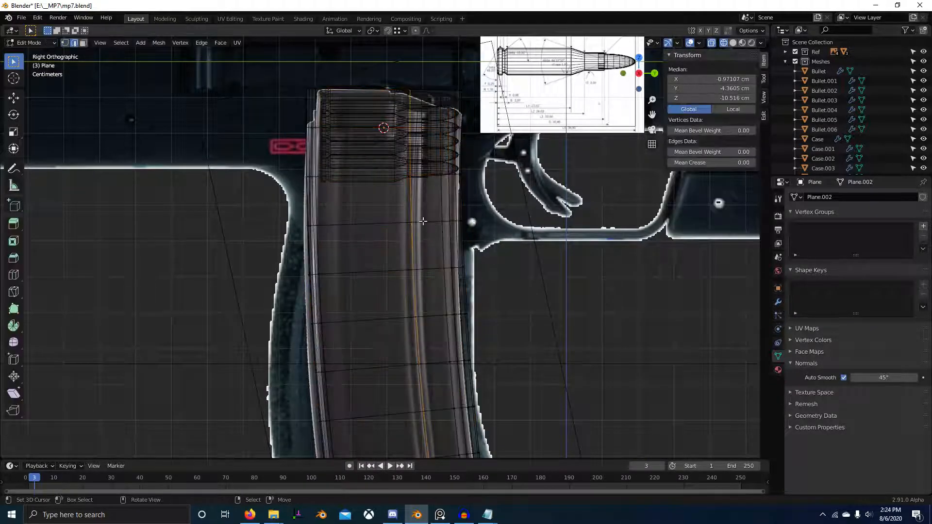
pyautogui.click(778, 303)
pyautogui.click(832, 210)
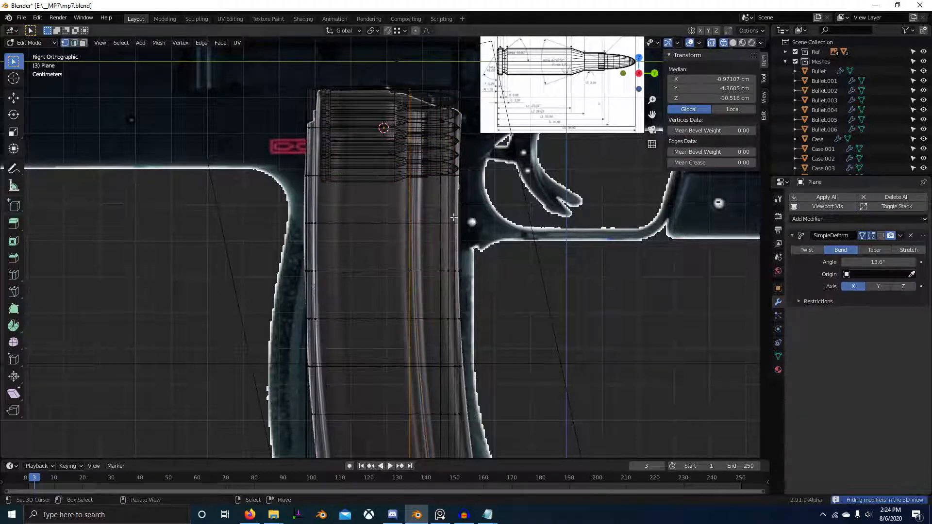
pyautogui.keyDown('alt'); pyautogui.click(426, 221); pyautogui.keyUp('alt')
pyautogui.hotkey('shift', 's')
pyautogui.click(458, 381)
pyautogui.press('Tab')
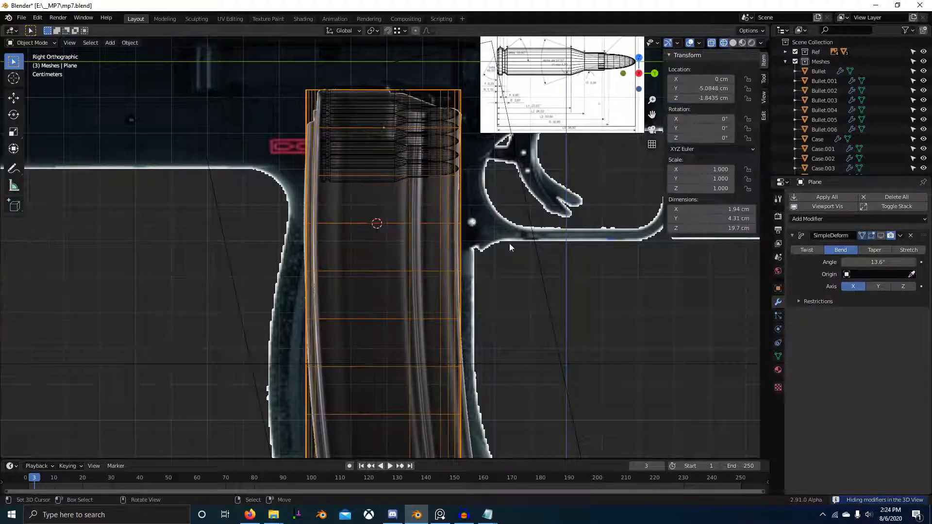
# Step: Apply all modifiers on the magazine and set its origin to the 3D cursor
pyautogui.click(823, 201)
pyautogui.rightClick(497, 203)
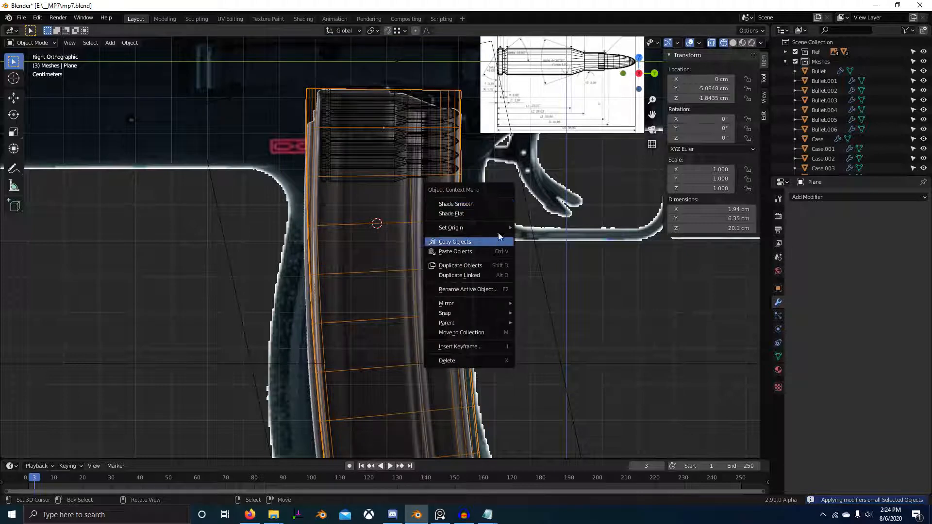
pyautogui.moveTo(500, 228)
pyautogui.click(567, 248)
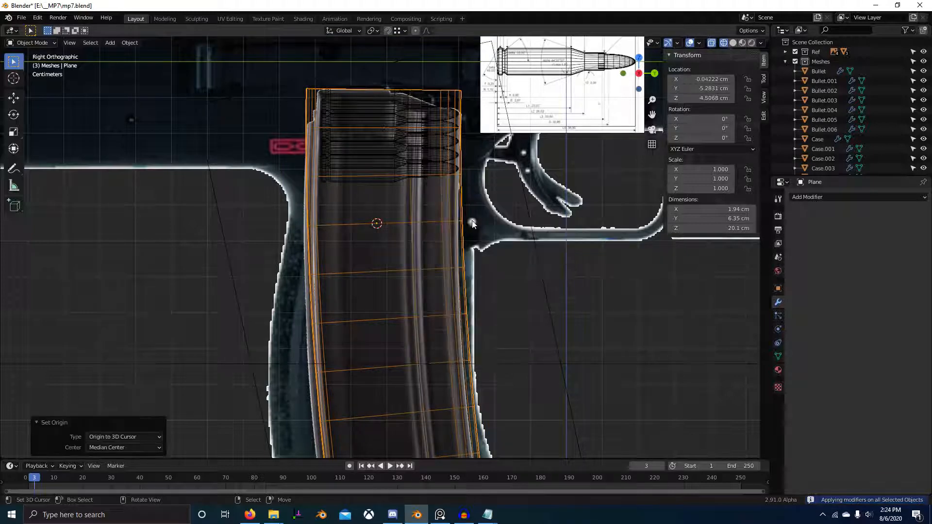
pyautogui.scroll(-1, 477, 201)
pyautogui.press('Tab')
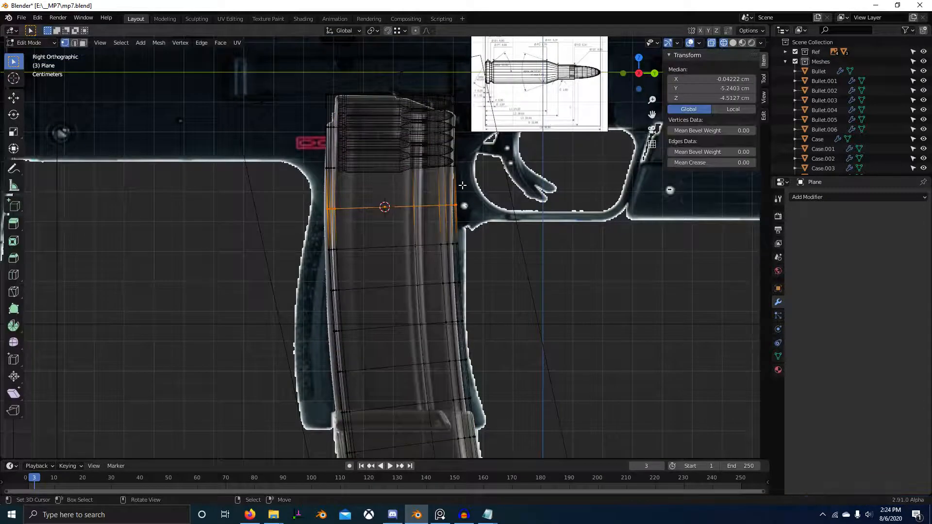
pyautogui.press('Tab')
pyautogui.press('Tab')
pyautogui.hotkey('alt', 'a')
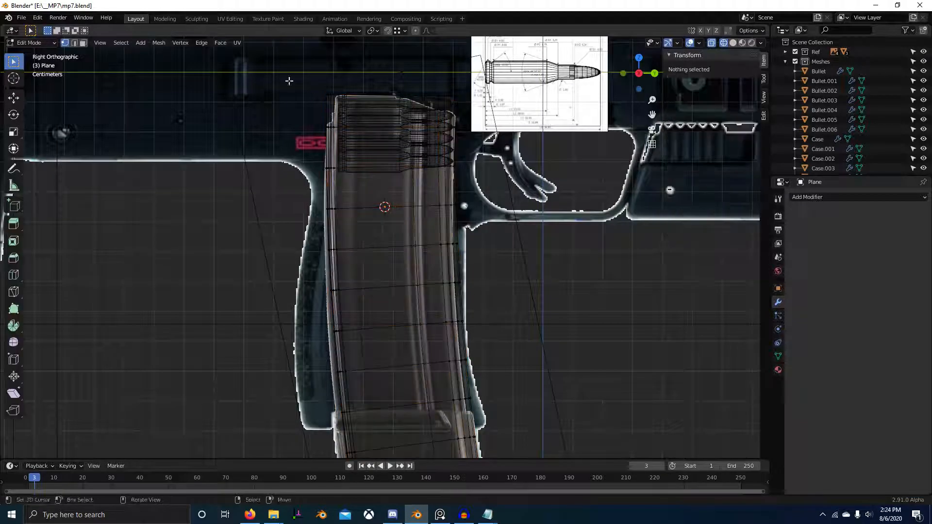
pyautogui.hotkey('alt', 'b')
pyautogui.moveTo(265, 189); pyautogui.dragTo(825, 459)
pyautogui.scroll(-6, 456, 275)
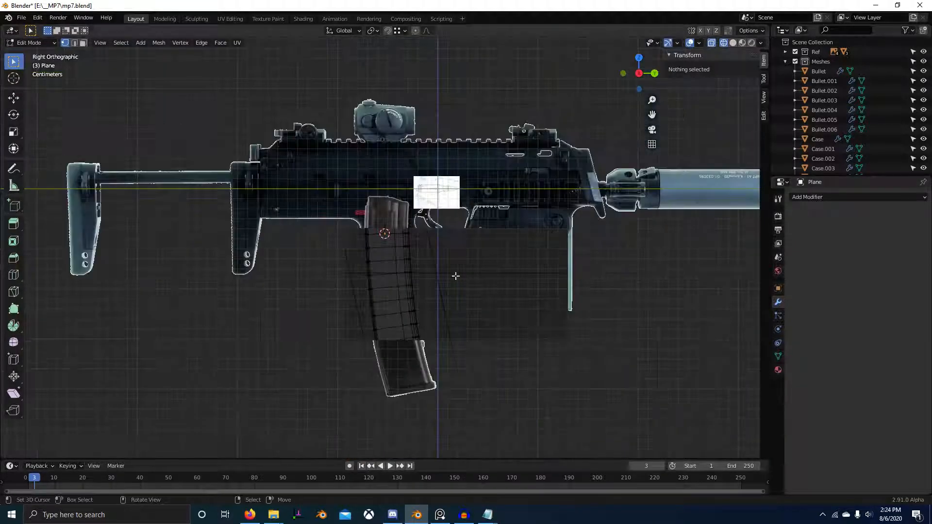
pyautogui.hotkey('alt', 'b')
# Step: Box-select the magazine's geometry from the 3D cursor down and add a vertex group for it
pyautogui.press('b')
pyautogui.moveTo(331, 230); pyautogui.dragTo(500, 422)
pyautogui.scroll(3, 505, 313)
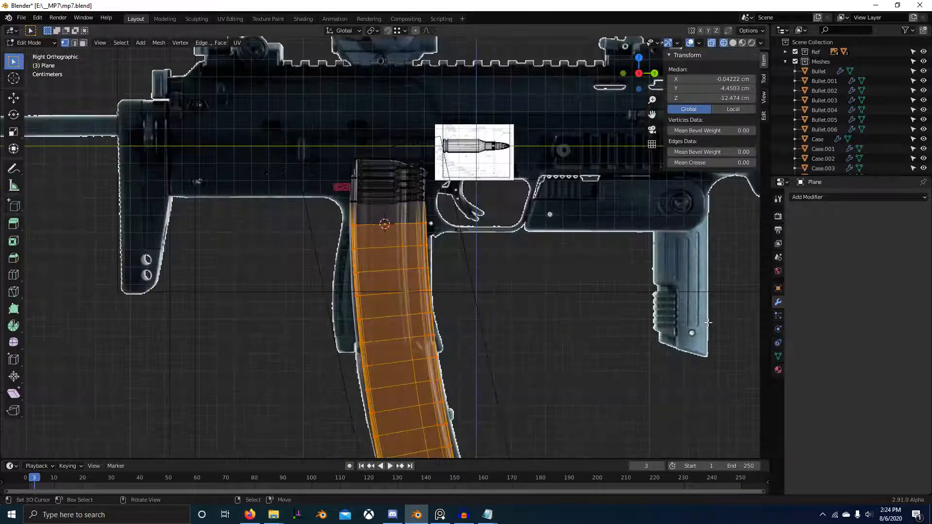
pyautogui.click(778, 355)
pyautogui.click(924, 226)
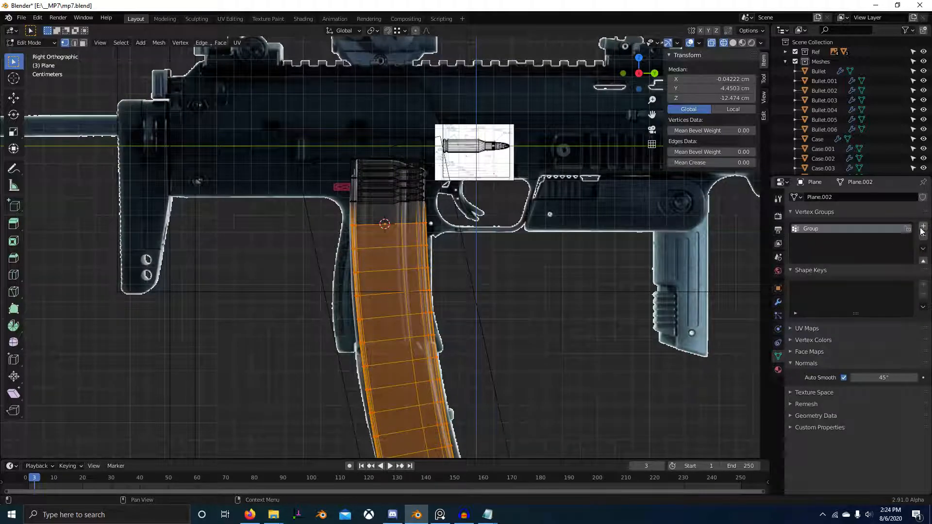
pyautogui.click(778, 302)
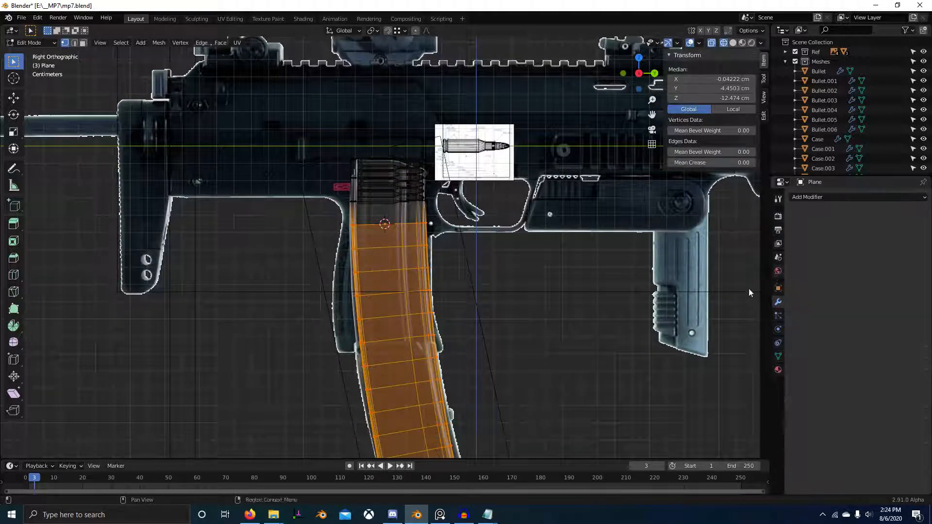
# Step: Undo the vertex group, the origin change and the applied modifiers on the magazine
pyautogui.press('Tab')
pyautogui.scroll(-3, 549, 278)
pyautogui.press('Tab')
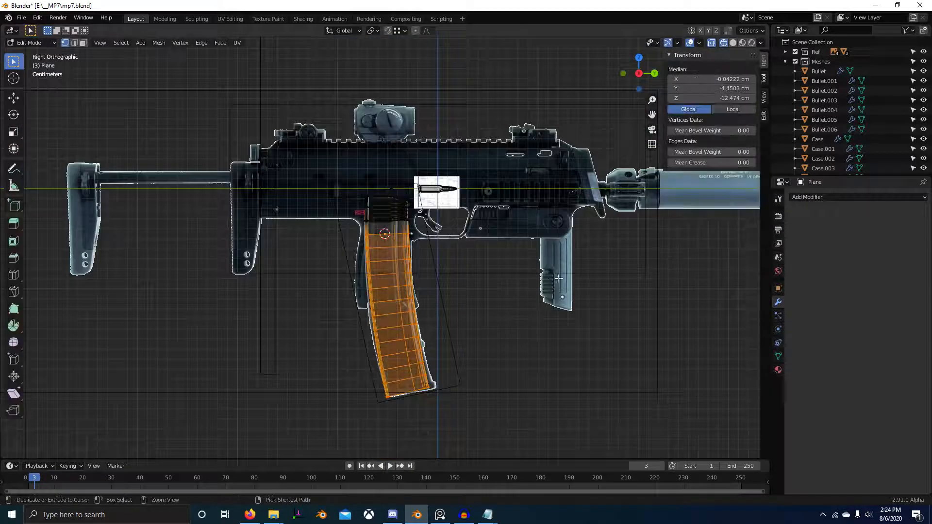
pyautogui.hotkey('alt', 'a')
pyautogui.hotkey('ctrl', 'z')
pyautogui.hotkey('ctrl', 'z')
pyautogui.hotkey('ctrl', 'z')
pyautogui.hotkey('ctrl', 'z')
pyautogui.hotkey('ctrl', 'z')
pyautogui.hotkey('ctrl', 'z')
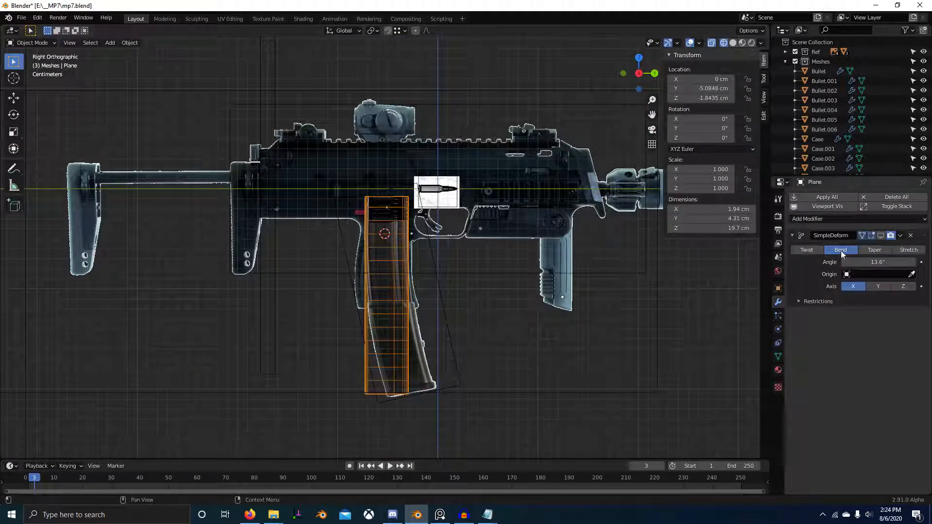
# Step: Turn the magazine's bend modifier back on in the viewport and check the bent mesh against the reference
pyautogui.click(881, 235)
pyautogui.scroll(2, 484, 342)
pyautogui.press('Tab')
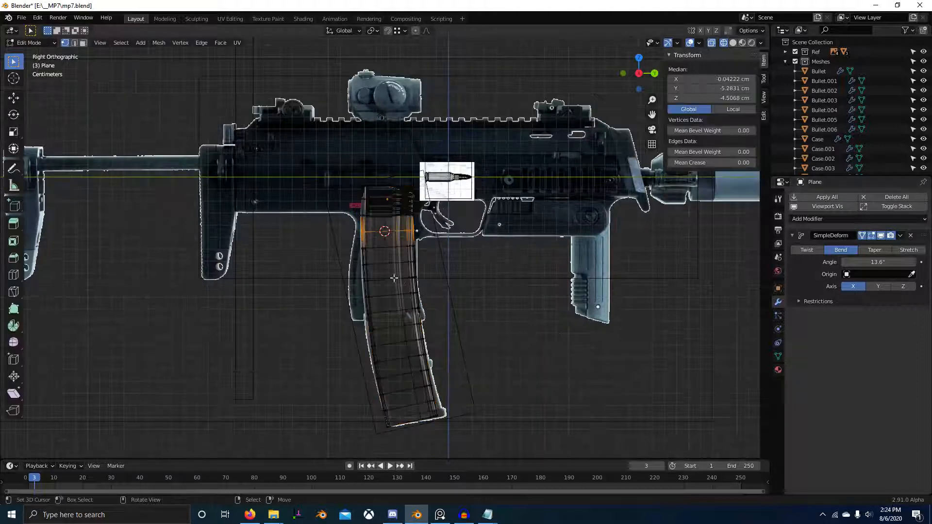
# Step: Try to set the magazine's origin to the 3D cursor, then undo the origin change
pyautogui.press('Tab')
pyautogui.rightClick(386, 250)
pyautogui.moveTo(395, 254)
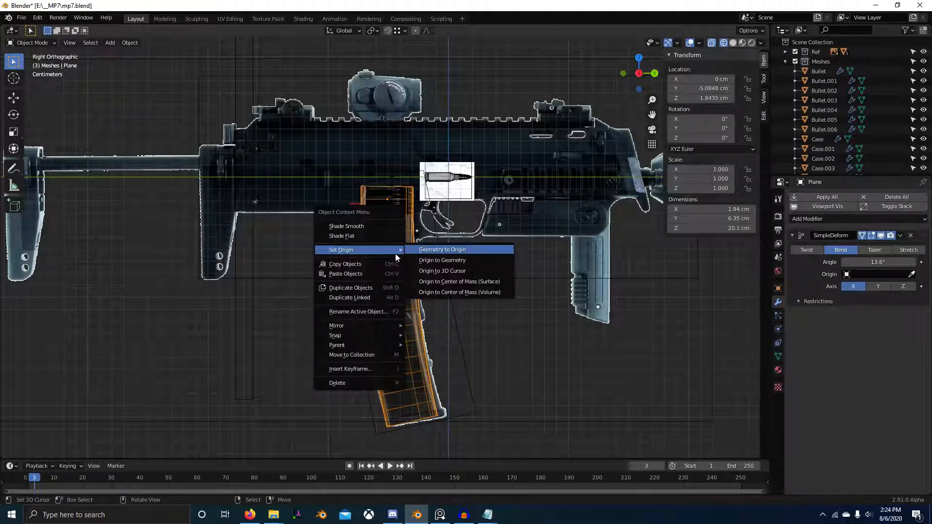
pyautogui.click(455, 272)
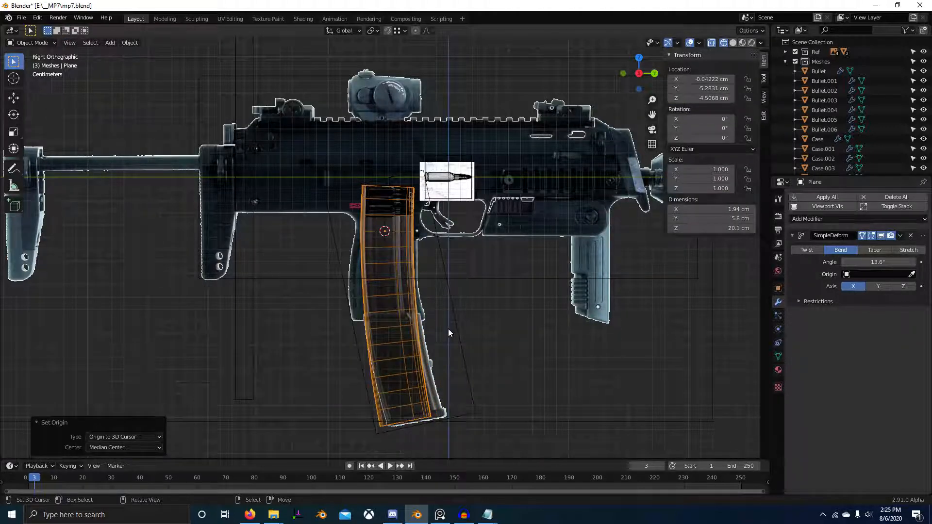
pyautogui.scroll(3, 449, 330)
# Step: Box-select the magazine's geometry from the 3D cursor down and assign it to a new vertex group
pyautogui.press('Tab')
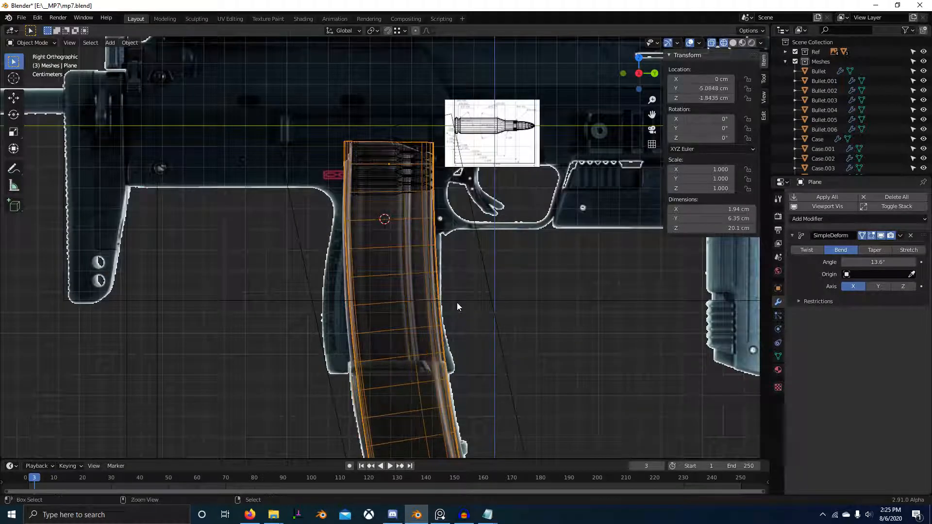
pyautogui.scroll(-4, 456, 306)
pyautogui.scroll(4, 411, 254)
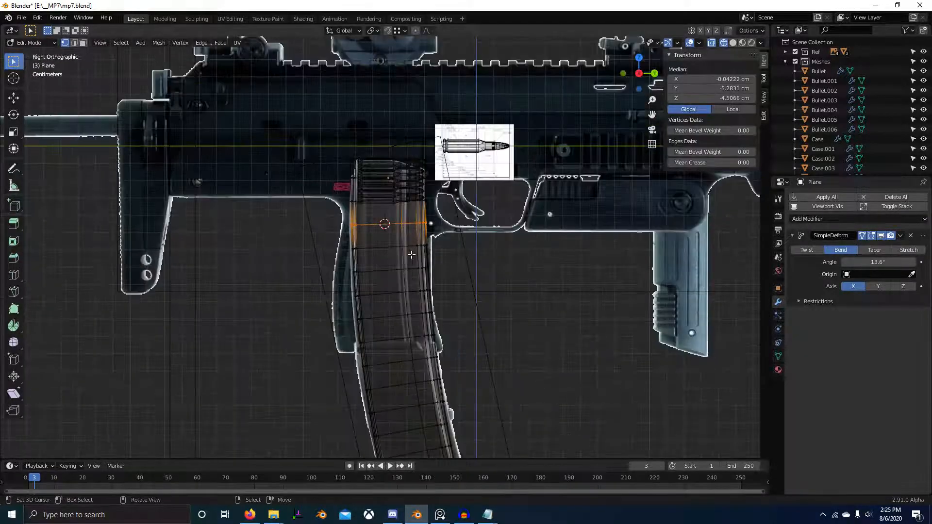
pyautogui.scroll(-4, 411, 254)
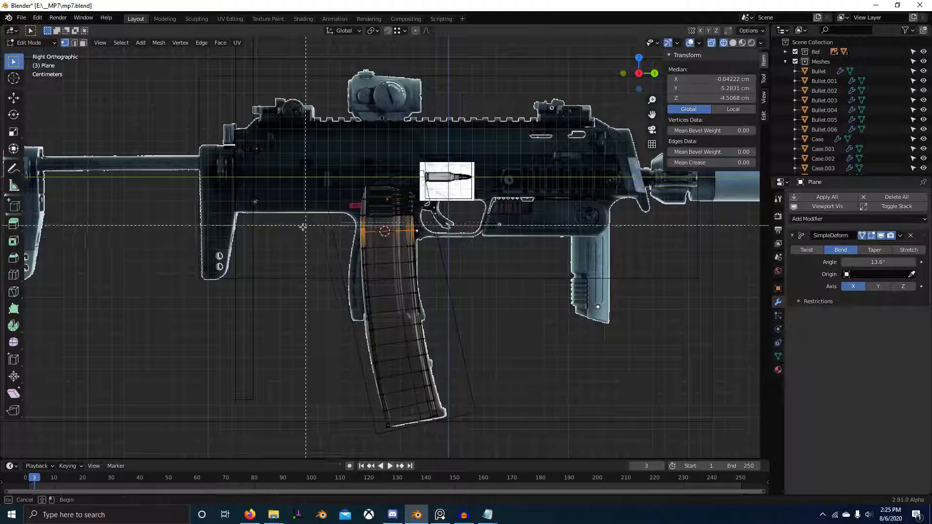
pyautogui.press('a')
pyautogui.click(778, 356)
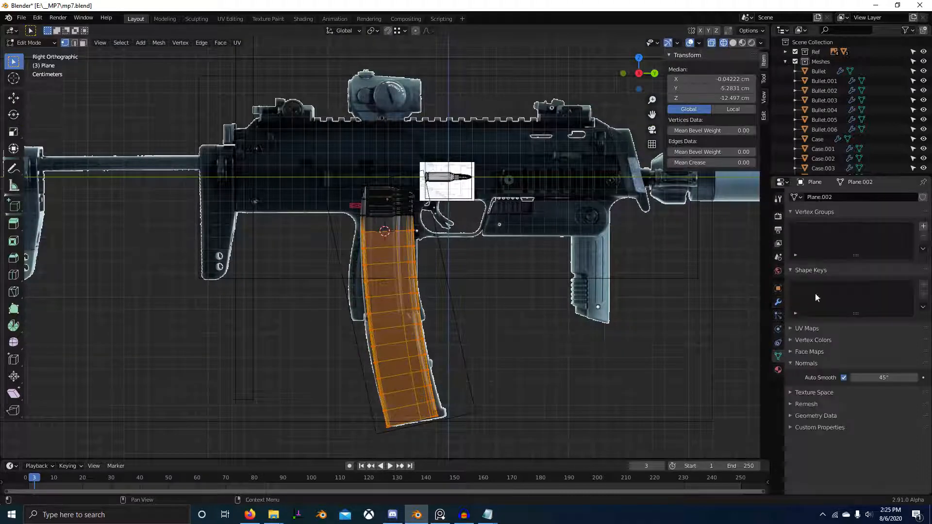
pyautogui.click(923, 227)
# Step: Restrict the SimpleDeform bend modifier to the vertex group named Group
pyautogui.click(778, 303)
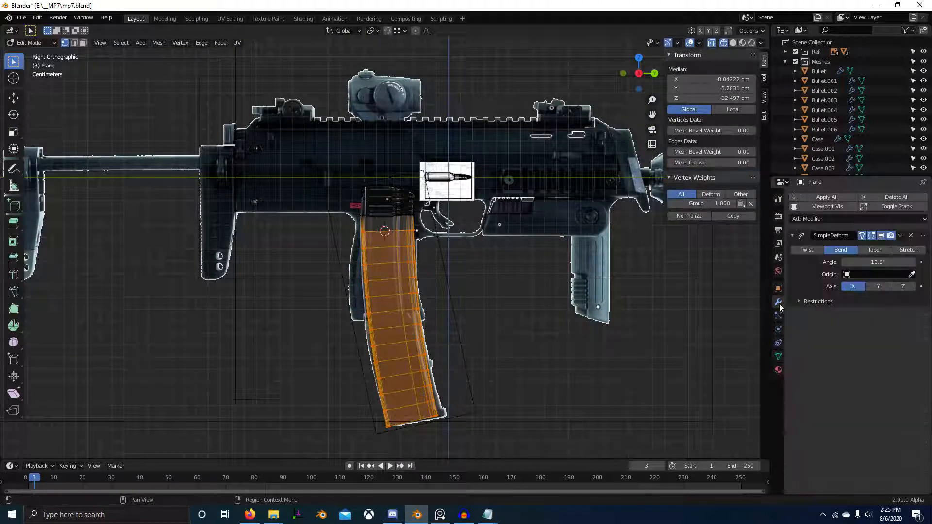
pyautogui.click(823, 301)
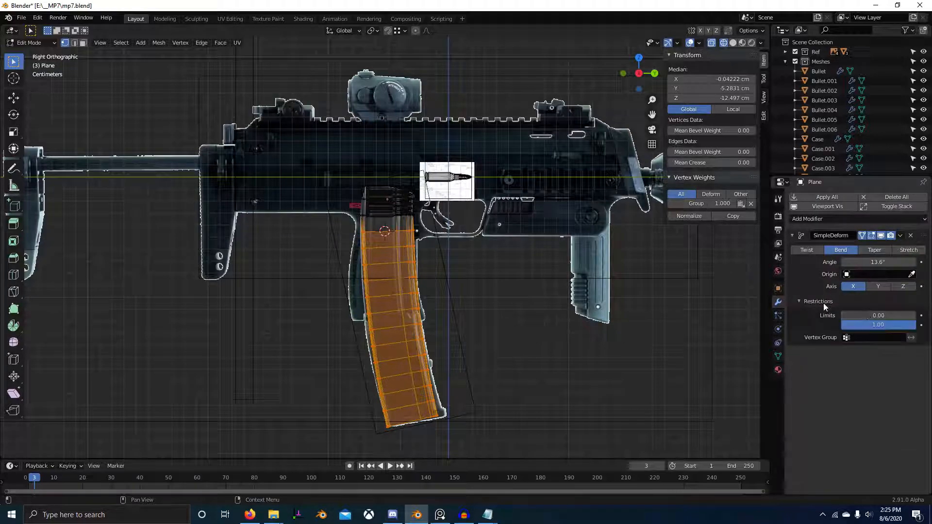
pyautogui.click(876, 338)
pyautogui.click(869, 350)
# Step: Compare the magazine with and without the bend modifier against the reference in solid and wireframe shading
pyautogui.scroll(4, 448, 226)
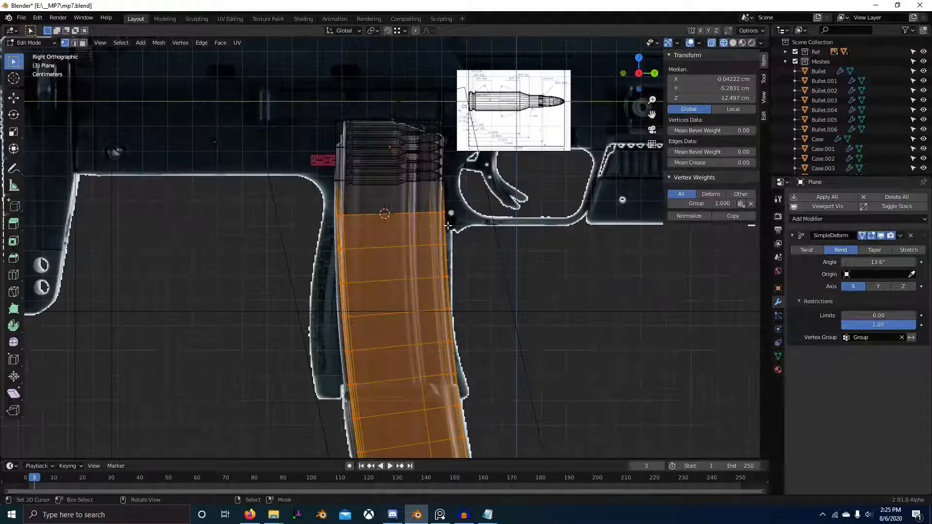
pyautogui.press('Tab')
pyautogui.scroll(2, 448, 226)
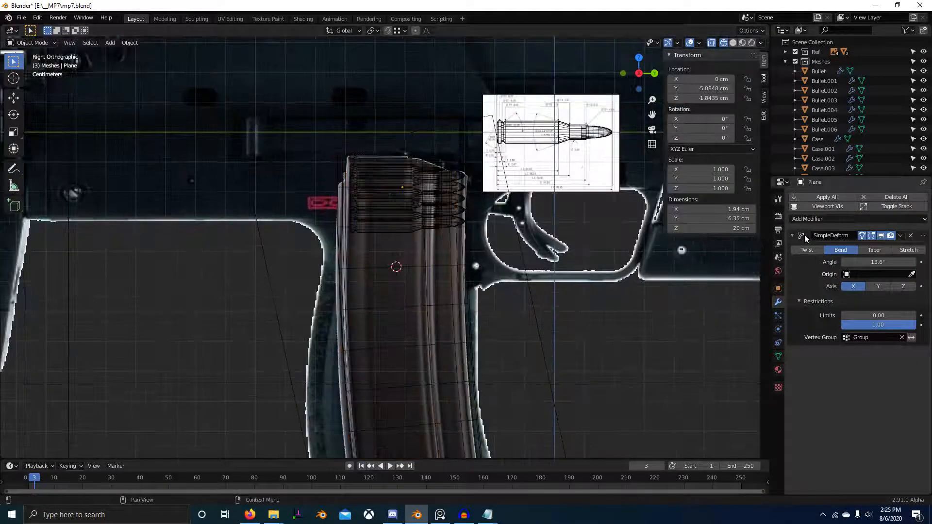
pyautogui.scroll(-4, 704, 238)
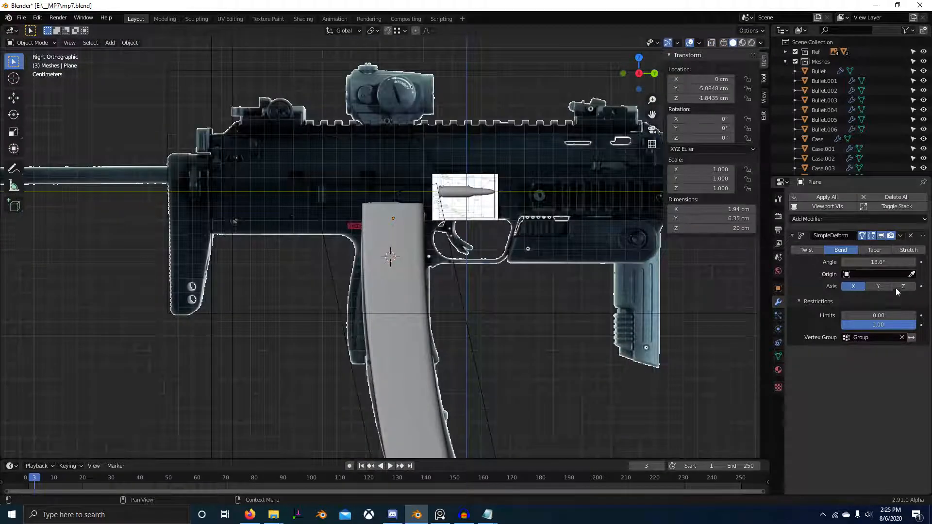
pyautogui.click(880, 237)
pyautogui.click(881, 237)
pyautogui.click(881, 237)
pyautogui.click(881, 237)
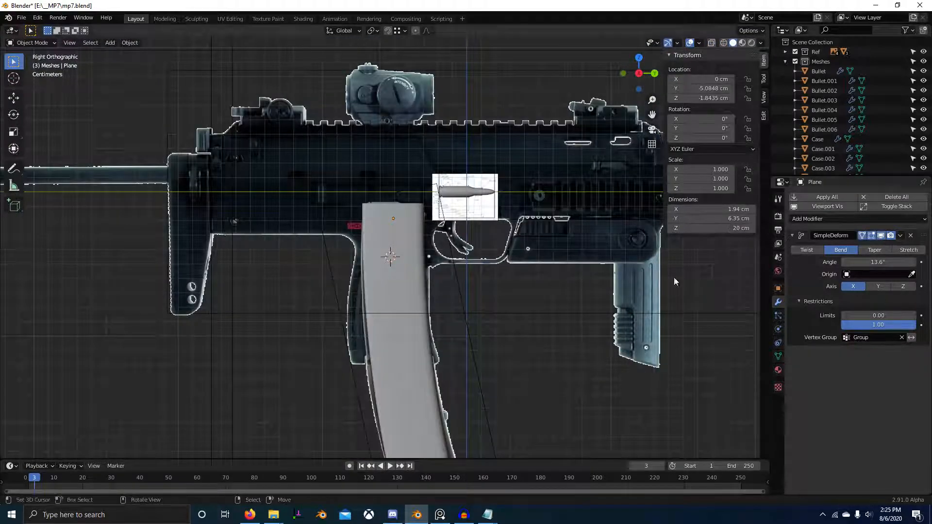
pyautogui.hotkey('shift', 'z')
pyautogui.keyDown('shift'); pyautogui.moveTo(451, 304); pyautogui.dragTo(455, 299, button='middle'); pyautogui.keyUp('shift')
pyautogui.scroll(2, 457, 299)
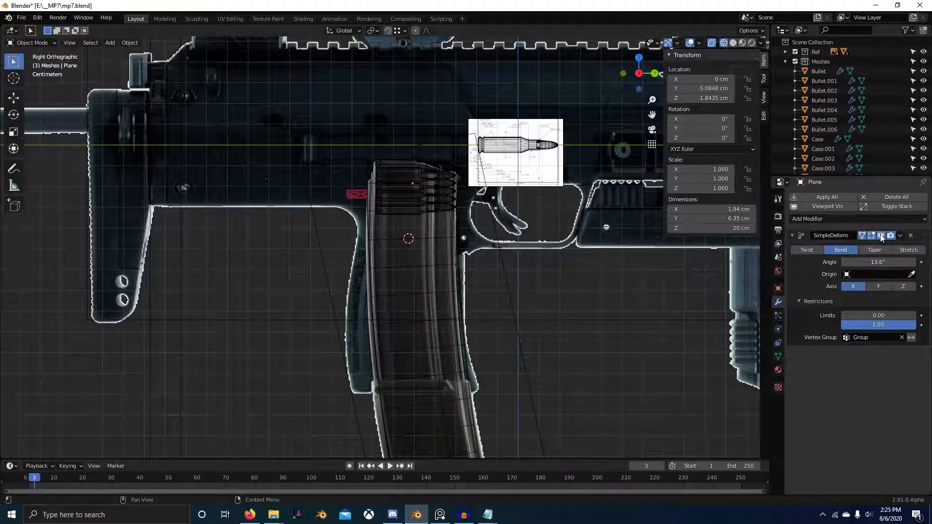
pyautogui.scroll(1, 505, 209)
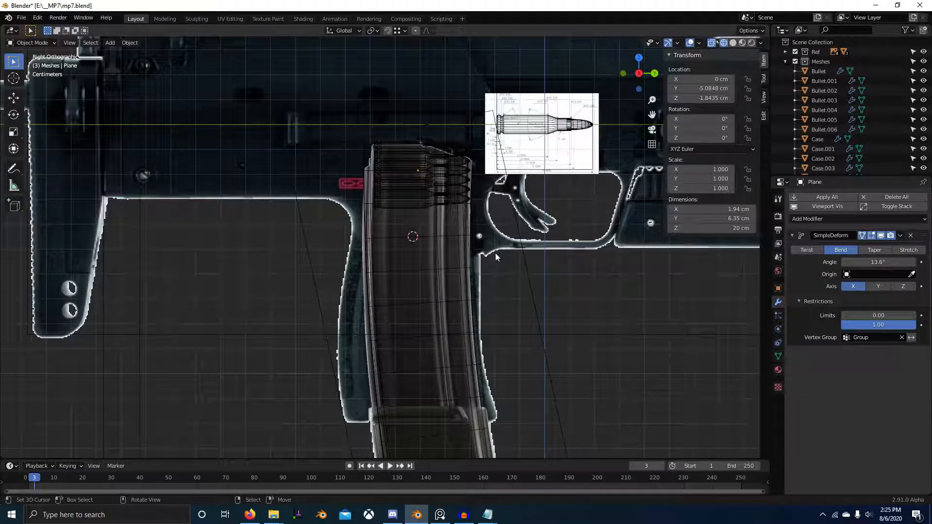
# Step: Set the magazine's origin to the 3D cursor
pyautogui.press('Tab')
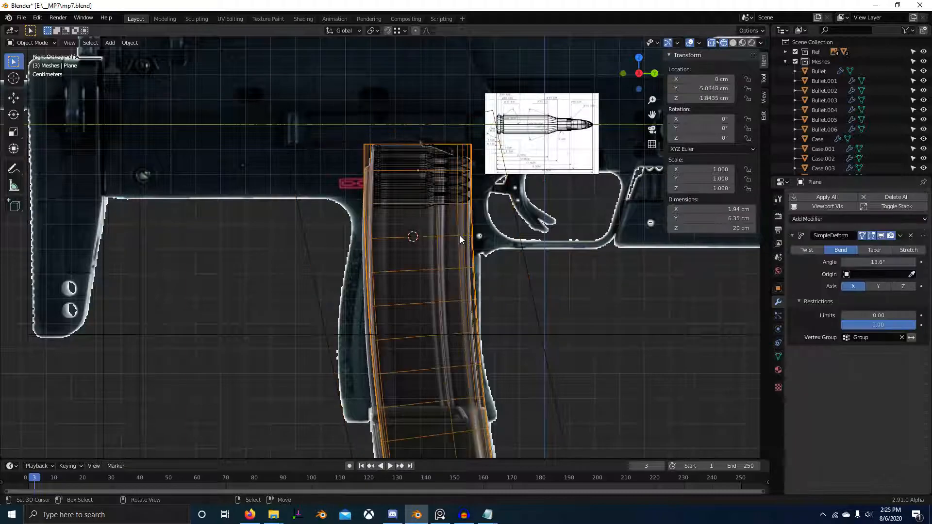
pyautogui.press('Tab')
pyautogui.rightClick(448, 229)
pyautogui.moveTo(487, 229)
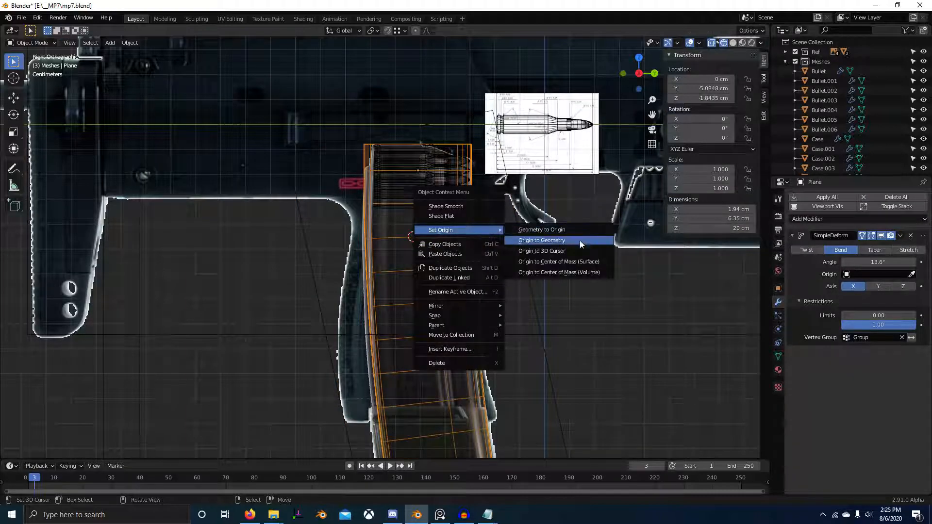
pyautogui.click(573, 250)
pyautogui.scroll(-1, 573, 251)
pyautogui.keyDown('shift'); pyautogui.moveTo(573, 250); pyautogui.dragTo(547, 222, button='middle'); pyautogui.keyUp('shift')
# Step: Select the vertical edge loop near the magazine's side groove and move it about 0.093 cm along Y
pyautogui.press('Tab')
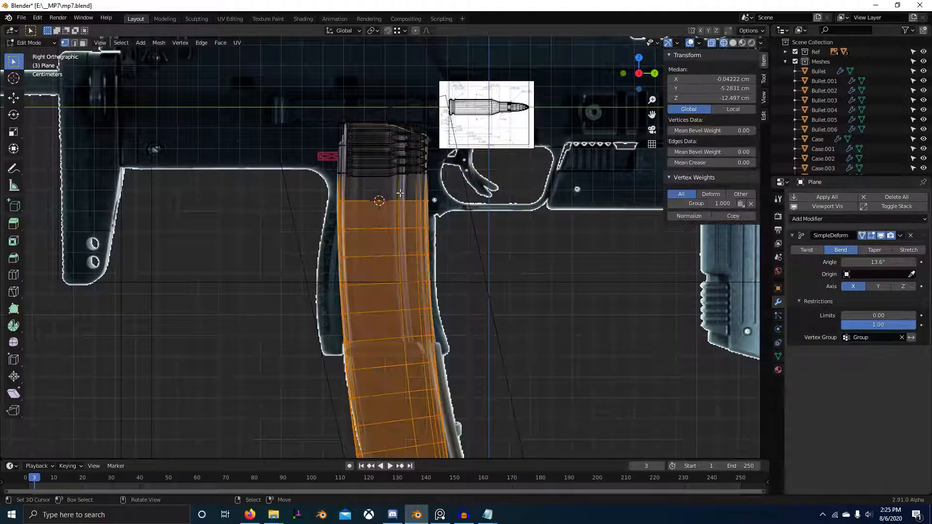
pyautogui.keyDown('alt'); pyautogui.click(419, 184); pyautogui.keyUp('alt')
pyautogui.press('g')
pyautogui.press('y')
pyautogui.click(419, 184)
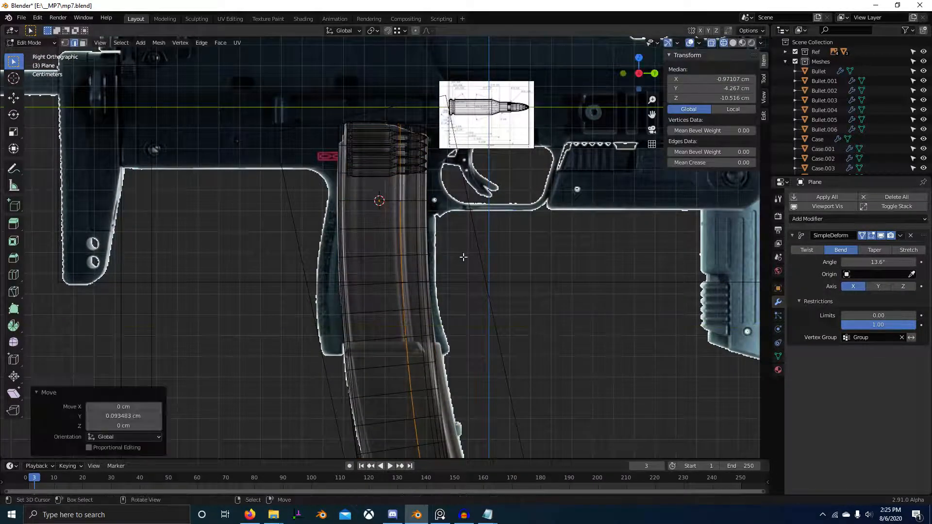
# Step: Set the bend modifier's angle to 20.6° so the magazine's curve follows the reference outline
pyautogui.keyDown('shift'); pyautogui.moveTo(479, 301); pyautogui.dragTo(491, 249, button='middle'); pyautogui.keyUp('shift')
pyautogui.scroll(-2, 577, 291)
pyautogui.keyDown('shift'); pyautogui.moveTo(607, 331); pyautogui.dragTo(539, 244, button='middle'); pyautogui.keyUp('shift')
pyautogui.scroll(2, 539, 243)
pyautogui.press('Tab')
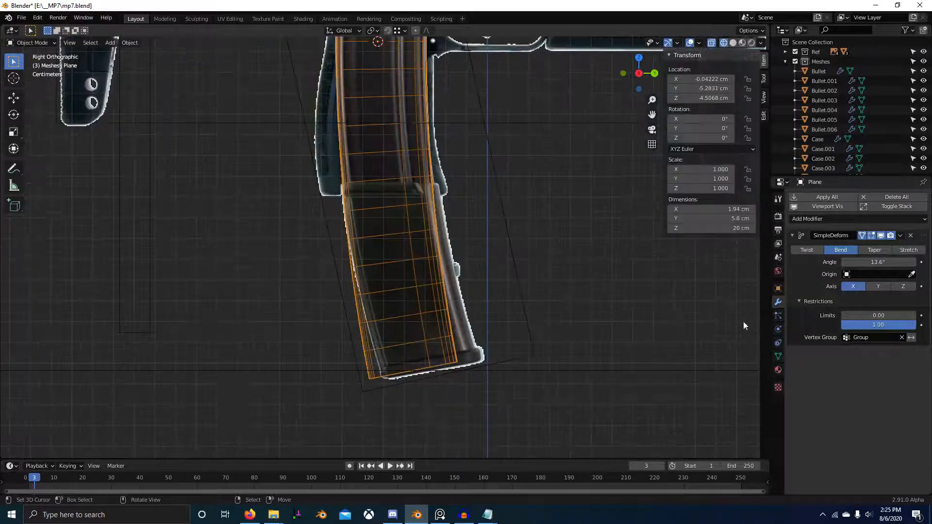
pyautogui.moveTo(885, 263); pyautogui.dragTo(921, 263)
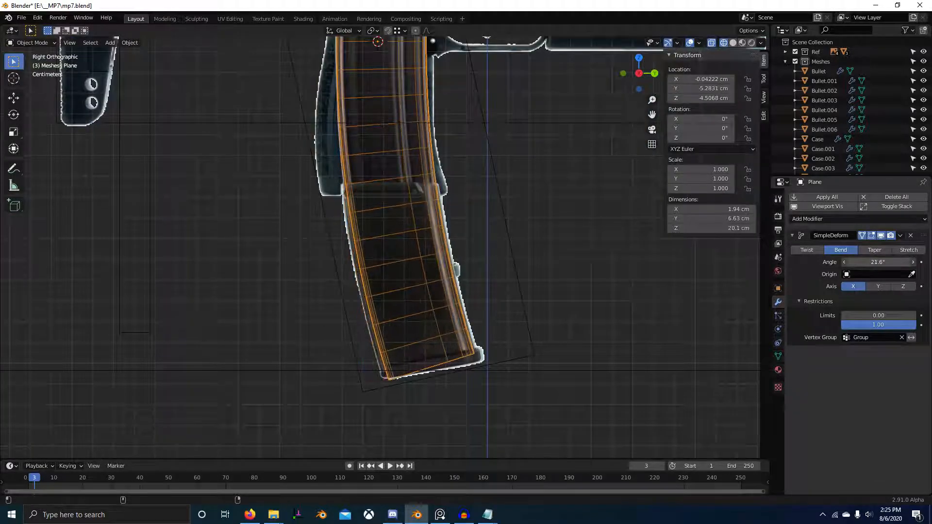
pyautogui.keyDown('shift'); pyautogui.moveTo(419, 244); pyautogui.dragTo(427, 373, button='middle'); pyautogui.keyUp('shift')
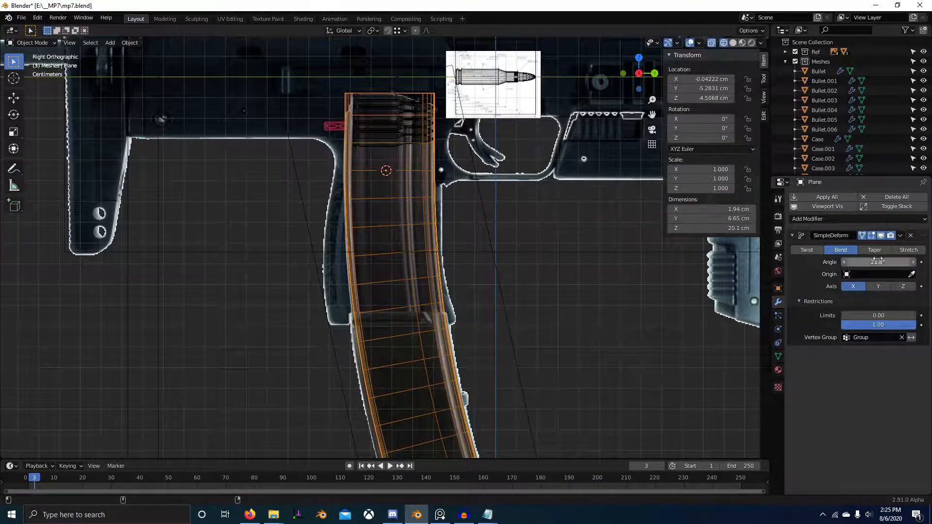
pyautogui.moveTo(884, 262); pyautogui.dragTo(873, 263)
pyautogui.keyDown('shift'); pyautogui.moveTo(474, 266); pyautogui.dragTo(480, 199, button='middle'); pyautogui.keyUp('shift')
pyautogui.scroll(-1, 480, 199)
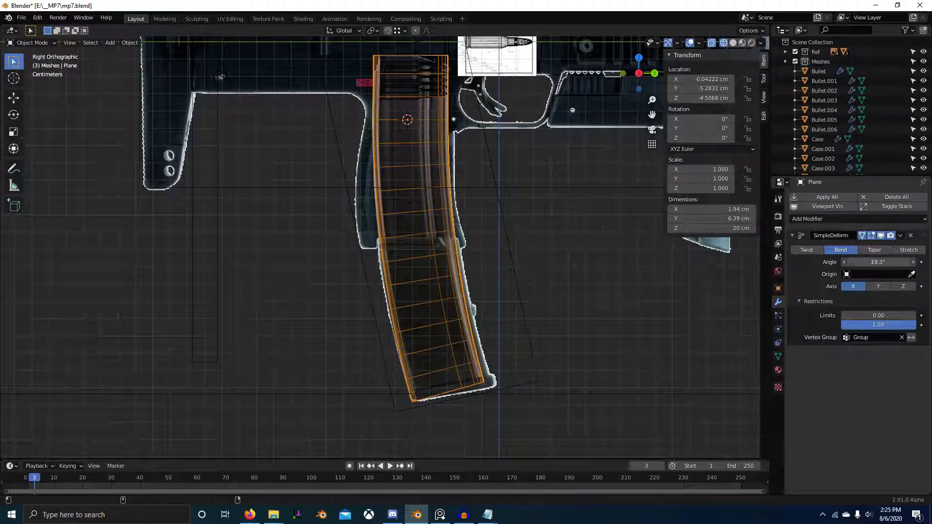
pyautogui.moveTo(878, 262); pyautogui.dragTo(884, 262)
pyautogui.keyDown('shift'); pyautogui.moveTo(486, 221); pyautogui.dragTo(482, 330, button='middle'); pyautogui.keyUp('shift')
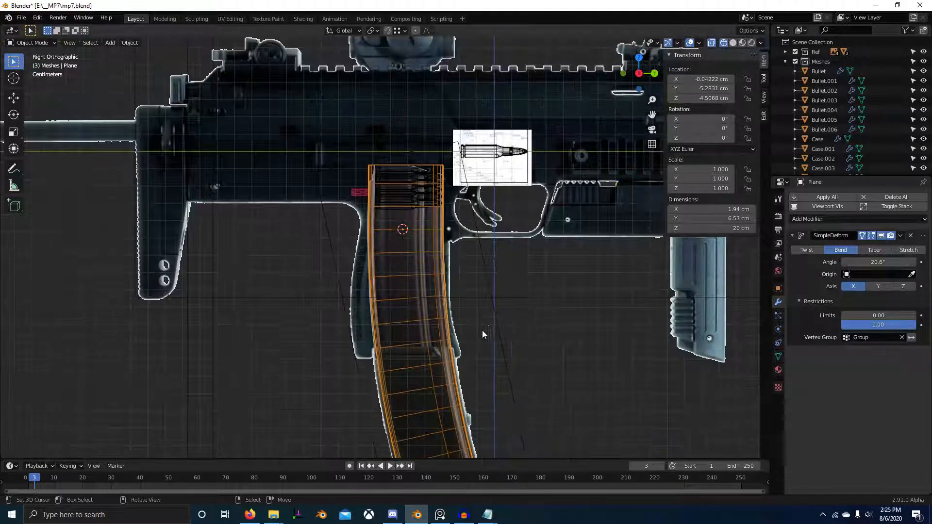
# Step: Fine-tune the side-groove edge loop by about 0.005 cm along Y to centre it on the reference groove
pyautogui.hotkey('shift', 'z')
pyautogui.keyDown('shift'); pyautogui.moveTo(437, 229); pyautogui.dragTo(438, 250, button='middle'); pyautogui.keyUp('shift')
pyautogui.scroll(2, 439, 227)
pyautogui.press('Tab')
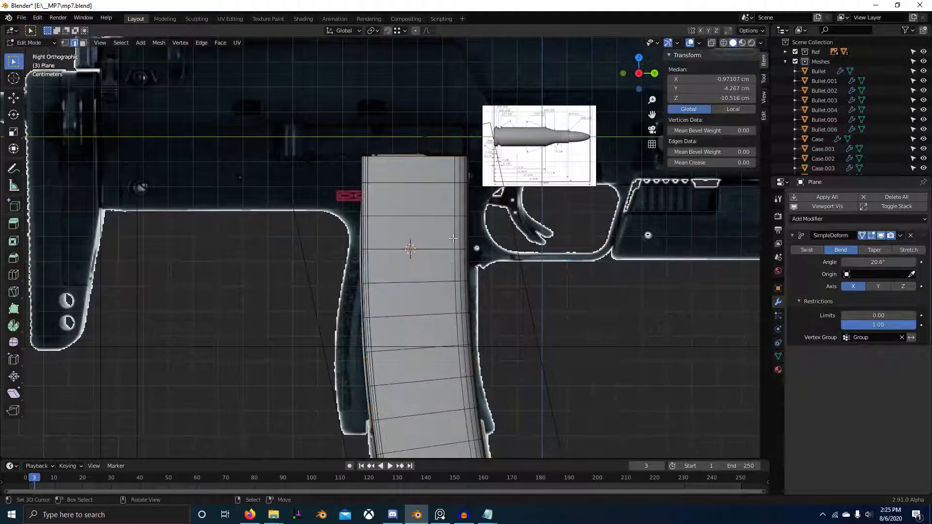
pyautogui.keyDown('shift'); pyautogui.moveTo(495, 252); pyautogui.dragTo(498, 251, button='middle'); pyautogui.keyUp('shift')
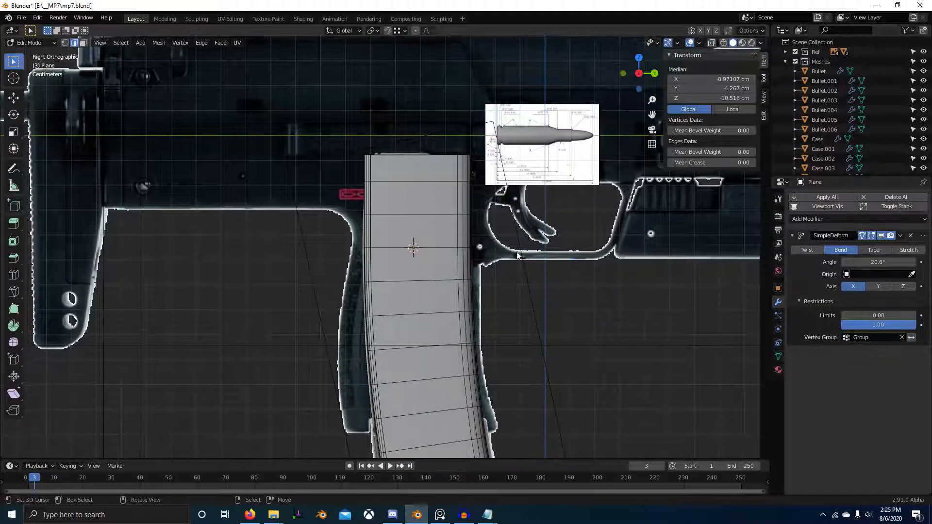
pyautogui.hotkey('shift', 'z')
pyautogui.scroll(6, 445, 208)
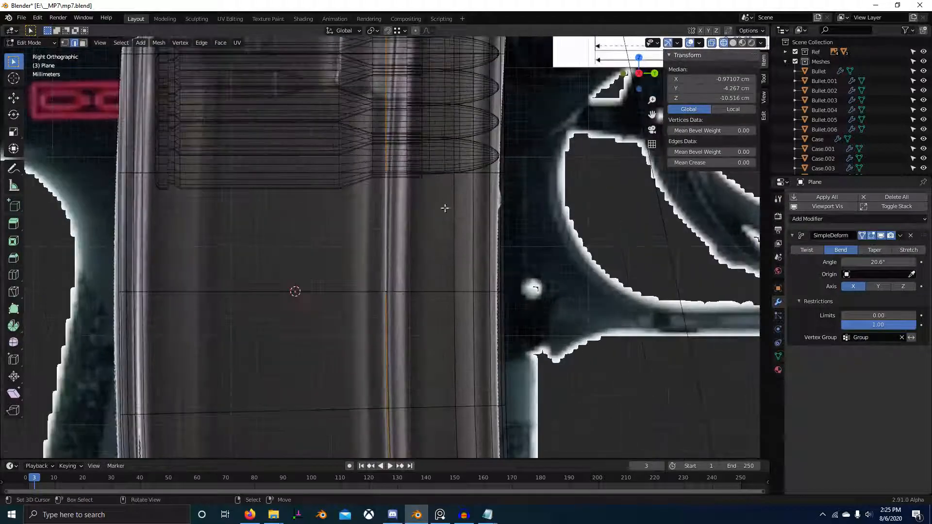
pyautogui.press('g')
pyautogui.press('y')
pyautogui.click(447, 210)
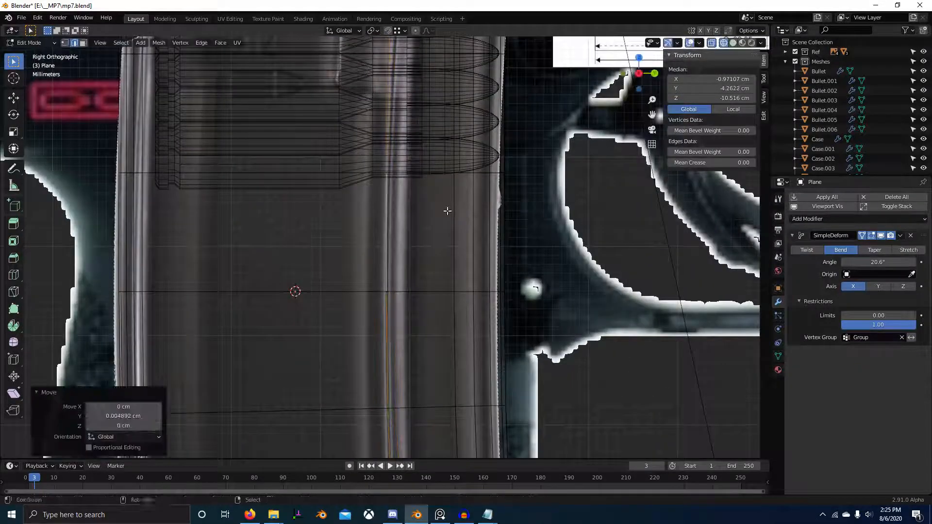
# Step: Bevel the side-groove edge loop with 2 segments and a width of 0.212 cm, and check the magazine reference photo
pyautogui.hotkey('ctrl', 'b')
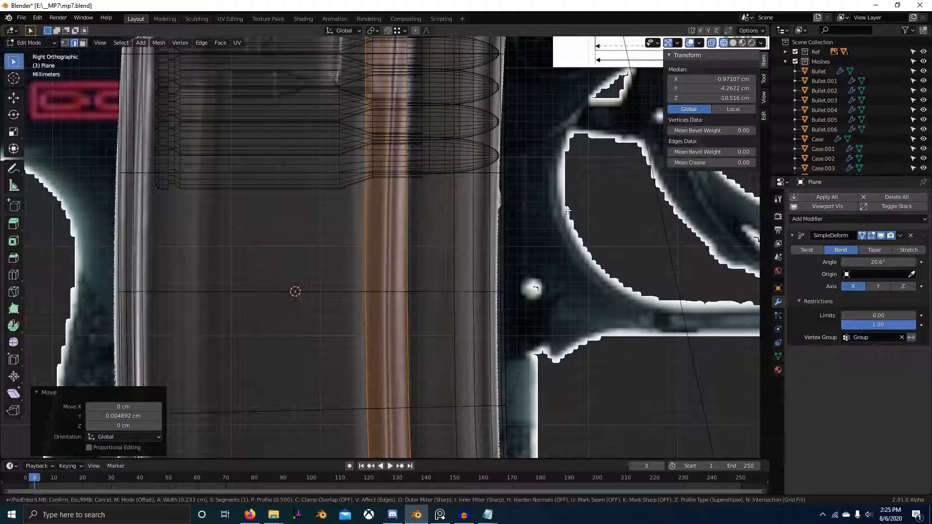
pyautogui.scroll(1, 566, 211)
pyautogui.click(567, 211)
pyautogui.hotkey('alt', 'Tab')
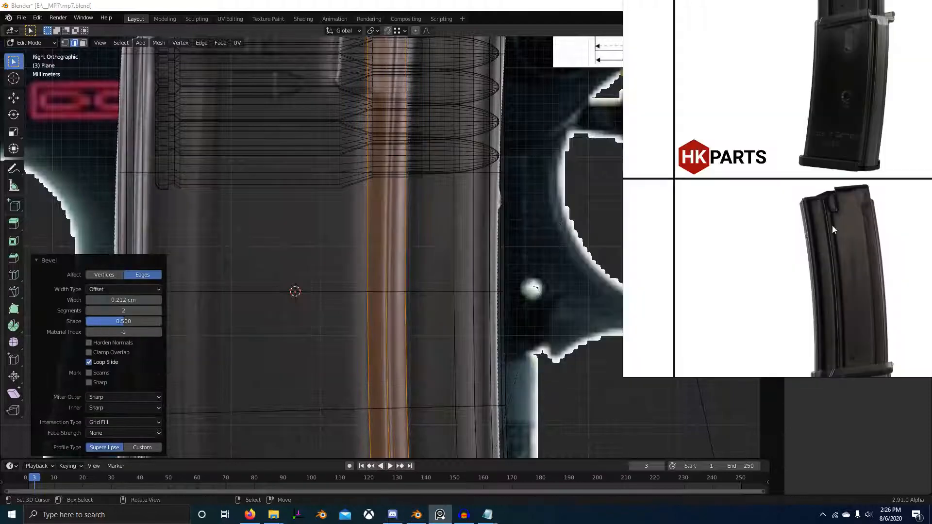
pyautogui.scroll(2, 833, 226)
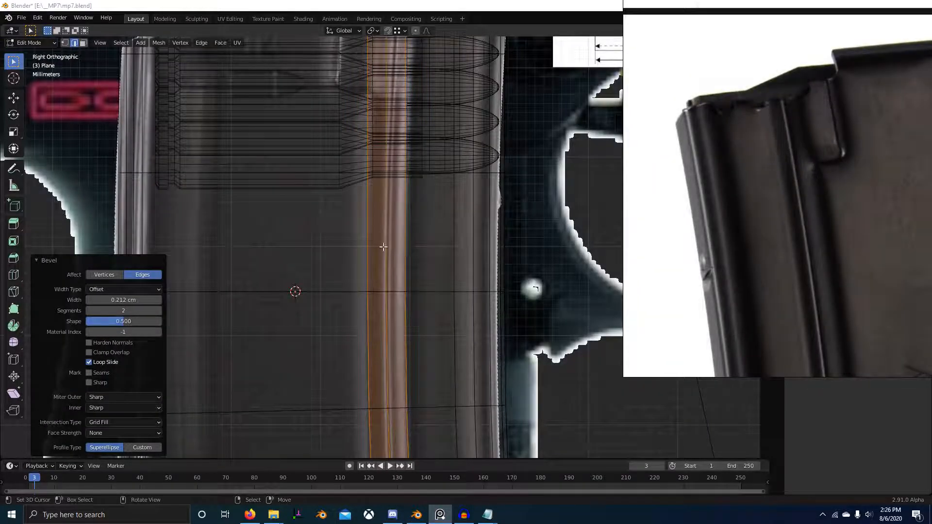
# Step: Select the centre edge loop of the groove strip and bevel it with 1 segment and a width of 0.038 cm
pyautogui.click(383, 247)
pyautogui.scroll(-2, 383, 247)
pyautogui.hotkey('ctrl', 'b')
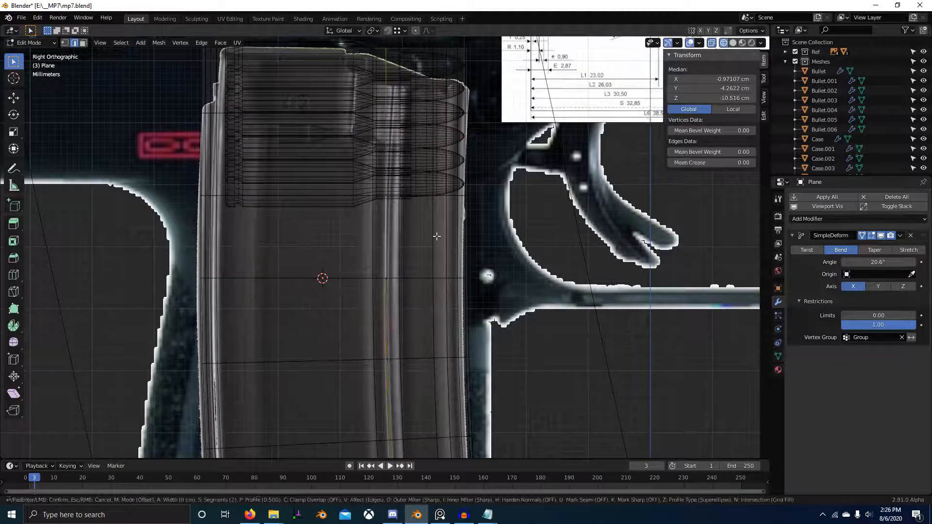
pyautogui.scroll(-1, 466, 219)
pyautogui.click(475, 215)
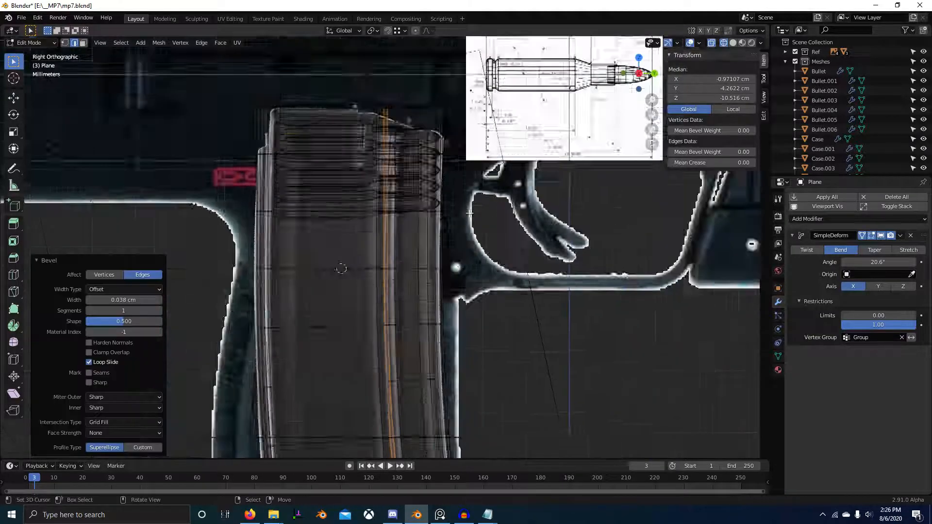
# Step: Move the narrow centre strip inward along X to recess the magazine's side groove
pyautogui.moveTo(475, 216); pyautogui.dragTo(444, 277, button='middle')
pyautogui.scroll(4, 444, 277)
pyautogui.press('g')
pyautogui.press('x')
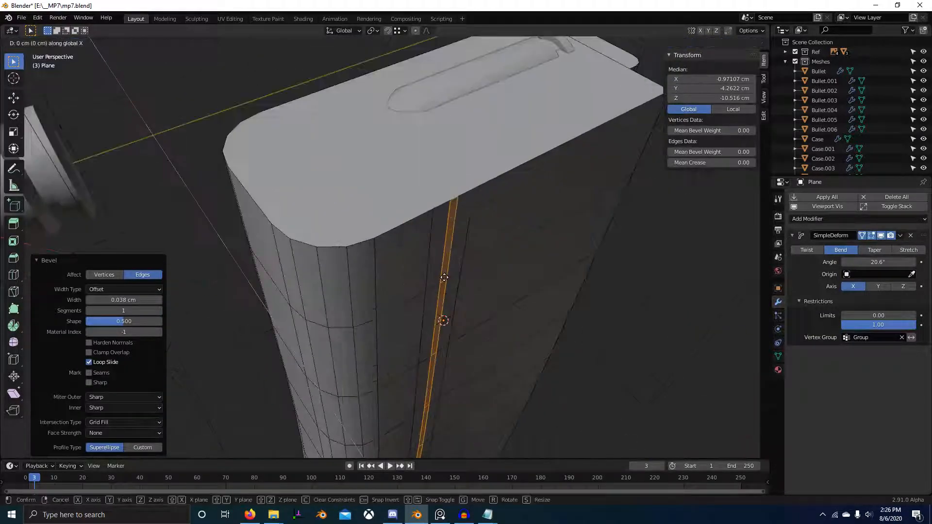
pyautogui.click(427, 225)
pyautogui.scroll(-3, 427, 224)
pyautogui.moveTo(503, 267); pyautogui.dragTo(413, 259, button='middle')
pyautogui.scroll(-4, 413, 259)
pyautogui.keyDown('shift'); pyautogui.moveTo(427, 318); pyautogui.dragTo(561, 153, button='middle'); pyautogui.keyUp('shift')
pyautogui.keyDown('shift'); pyautogui.moveTo(428, 446); pyautogui.dragTo(466, 389, button='middle'); pyautogui.keyUp('shift')
pyautogui.press('g')
pyautogui.press('x')
pyautogui.click(499, 296)
# Step: Select the two outer edge loops bordering the magazine's recessed side groove and mark them as sharp
pyautogui.moveTo(512, 265); pyautogui.dragTo(423, 260, button='middle')
pyautogui.scroll(4, 416, 264)
pyautogui.press('Tab')
pyautogui.scroll(-4, 408, 257)
pyautogui.press('Tab')
pyautogui.scroll(4, 400, 215)
pyautogui.keyDown('alt'); pyautogui.rightClick(400, 215); pyautogui.keyUp('alt')
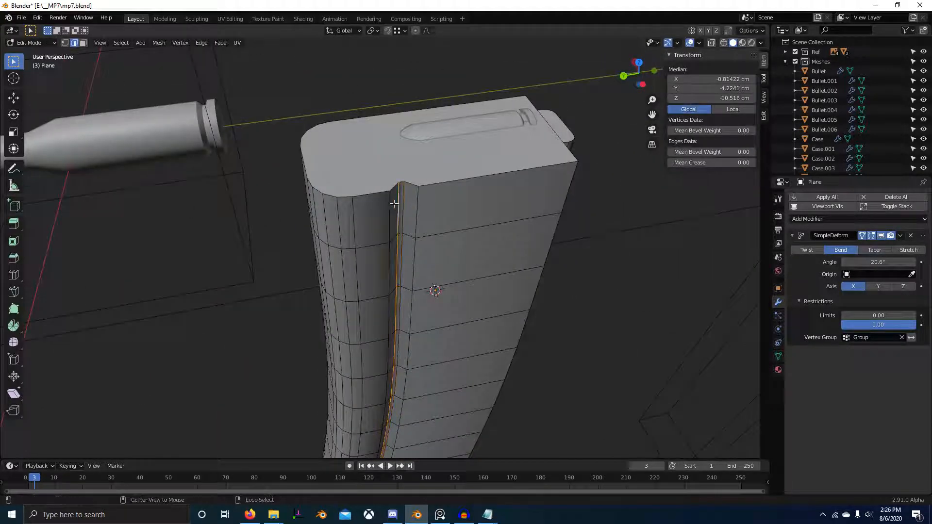
pyautogui.keyDown('alt'); pyautogui.rightClick(392, 205); pyautogui.keyUp('alt')
pyautogui.keyDown('alt'); pyautogui.keyDown('shift'); pyautogui.rightClick(421, 206); pyautogui.keyUp('shift'); pyautogui.keyUp('alt')
pyautogui.hotkey('ctrl', 'e')
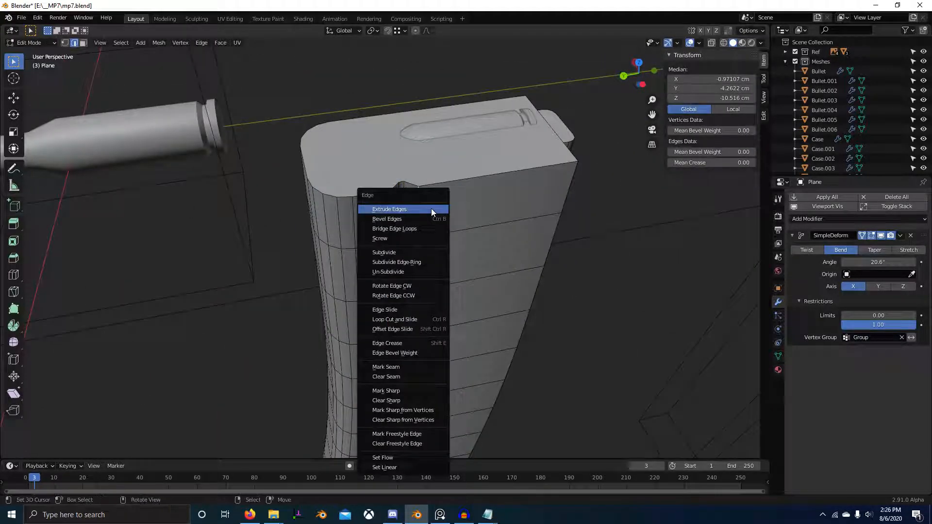
pyautogui.click(409, 390)
# Step: Inspect the shaded side groove and compare the magazine's side profile and rear edge with the reference photo
pyautogui.press('Tab')
pyautogui.scroll(-6, 481, 357)
pyautogui.moveTo(481, 357); pyautogui.dragTo(469, 285, button='middle')
pyautogui.hotkey('alt', 'Tab')
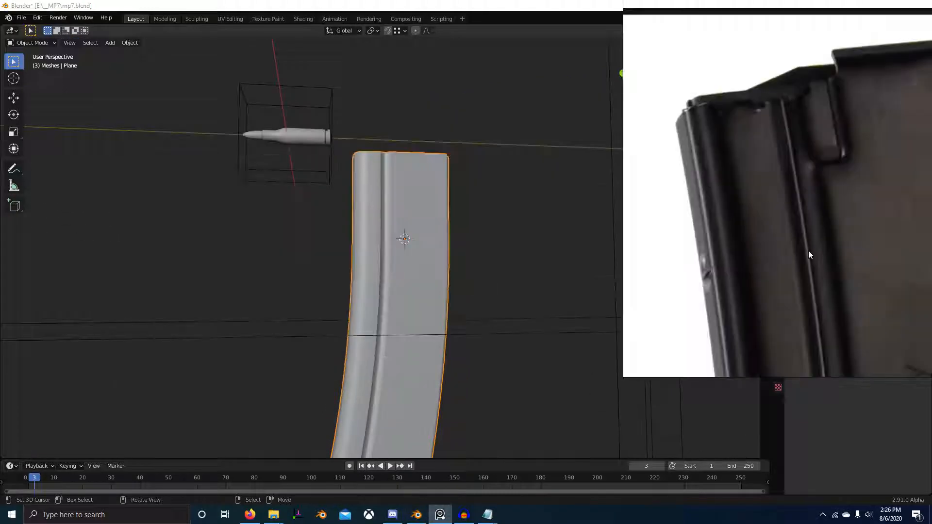
pyautogui.scroll(-6, 807, 253)
pyautogui.moveTo(820, 343); pyautogui.dragTo(764, 320, button='middle')
pyautogui.scroll(8, 797, 284)
pyautogui.scroll(-2, 796, 237)
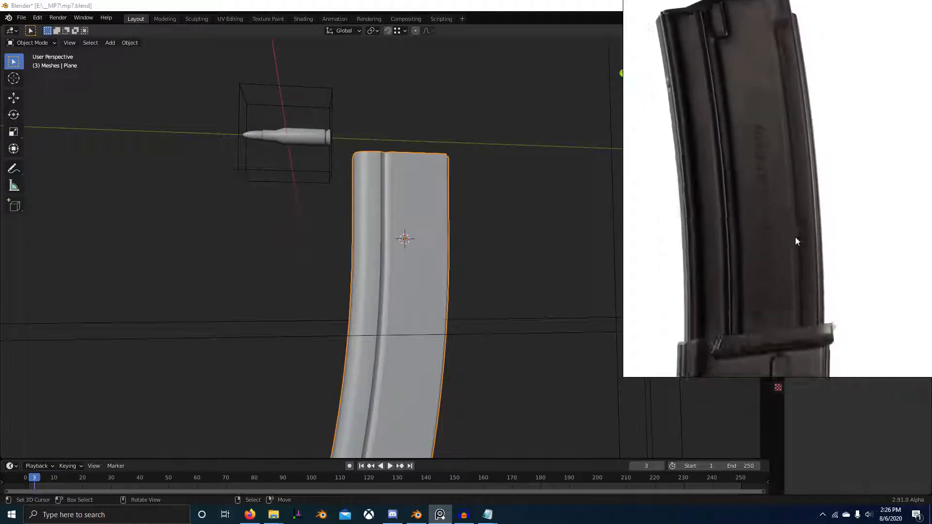
pyautogui.moveTo(772, 160); pyautogui.dragTo(755, 240, button='middle')
pyautogui.scroll(2, 764, 160)
pyautogui.moveTo(766, 145); pyautogui.dragTo(751, 213, button='middle')
pyautogui.scroll(1, 751, 207)
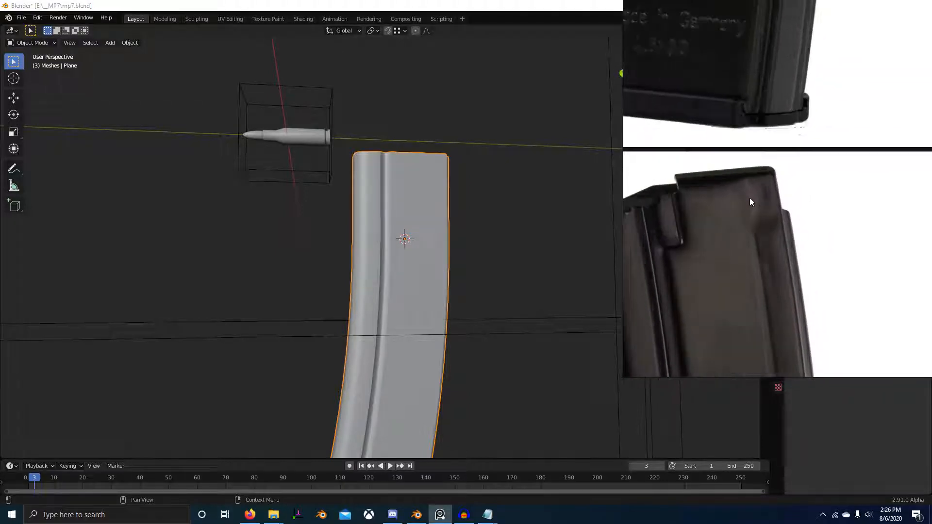
pyautogui.scroll(-2, 752, 260)
pyautogui.moveTo(762, 298); pyautogui.dragTo(719, 234, button='middle')
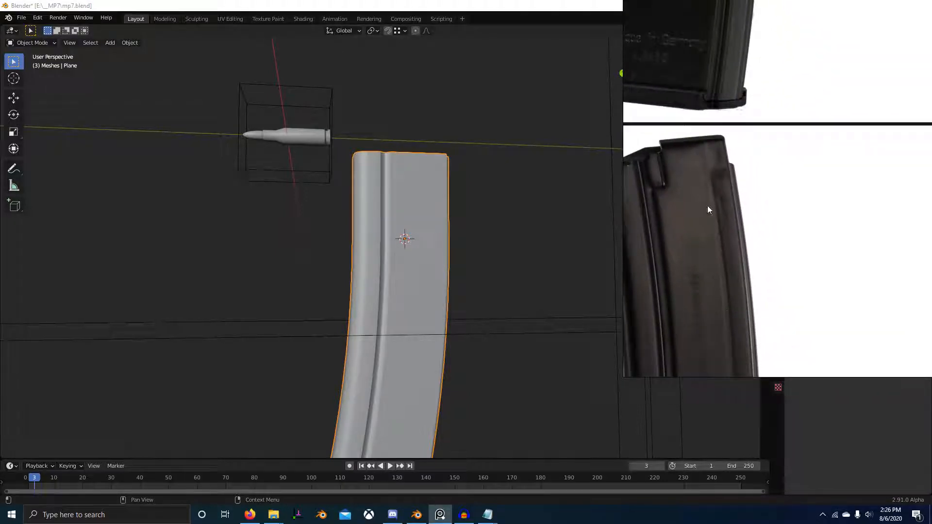
pyautogui.moveTo(740, 367); pyautogui.dragTo(722, 255, button='middle')
pyautogui.scroll(-2, 721, 252)
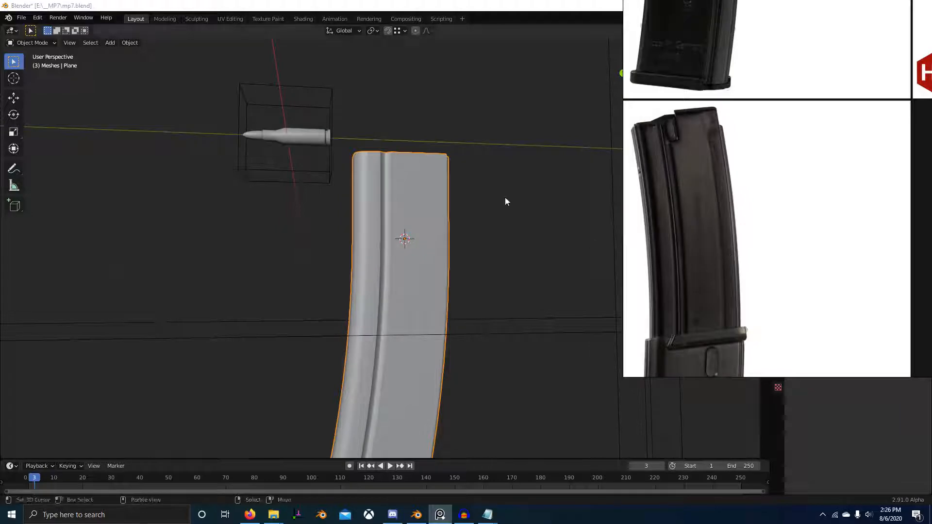
# Step: Open the magazine body for mesh editing in a wireframe right side view over the reference image
pyautogui.rightClick(436, 163)
pyautogui.press('KP_3')
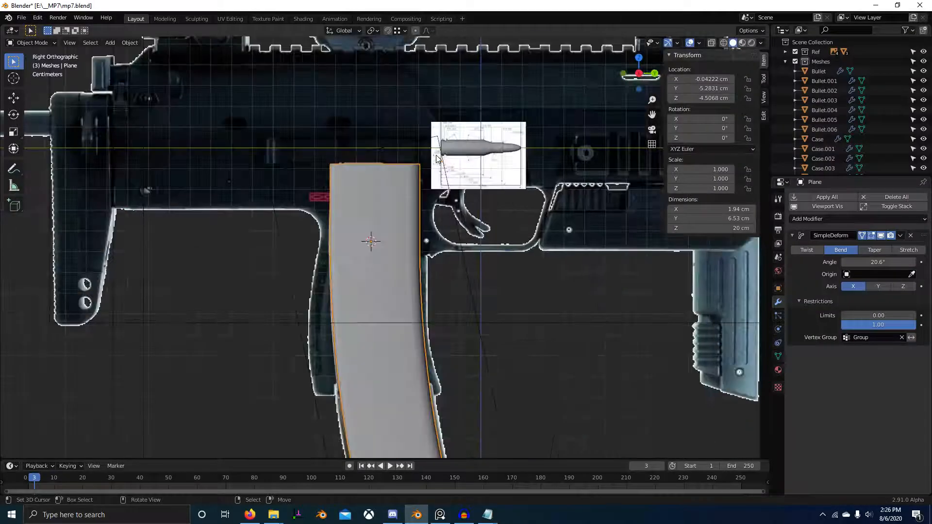
pyautogui.press('Tab')
pyautogui.press('z')
pyautogui.click(375, 183)
pyautogui.scroll(4, 369, 242)
pyautogui.hotkey('ctrl', 'r')
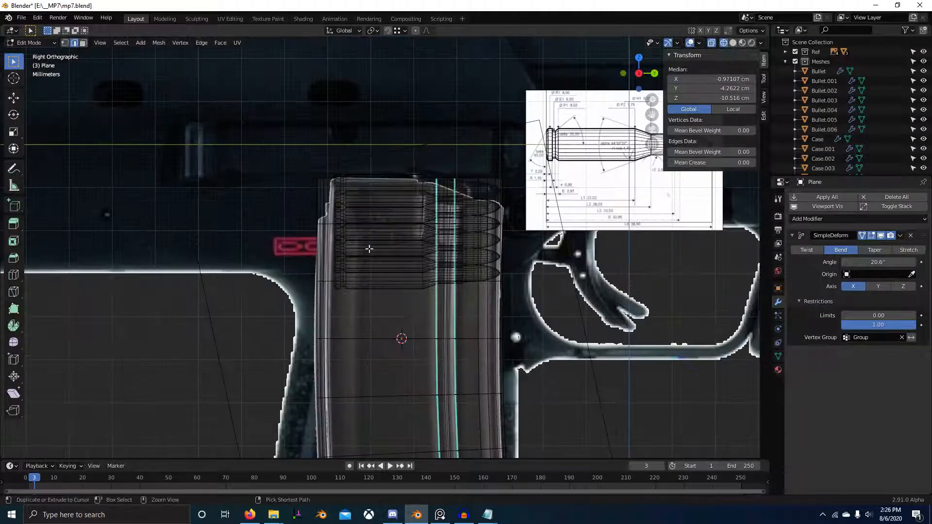
# Step: Examine the magazine reference photos from several sides to see how the raised rear section of the side is shaped
pyautogui.hotkey('alt', 'Tab')
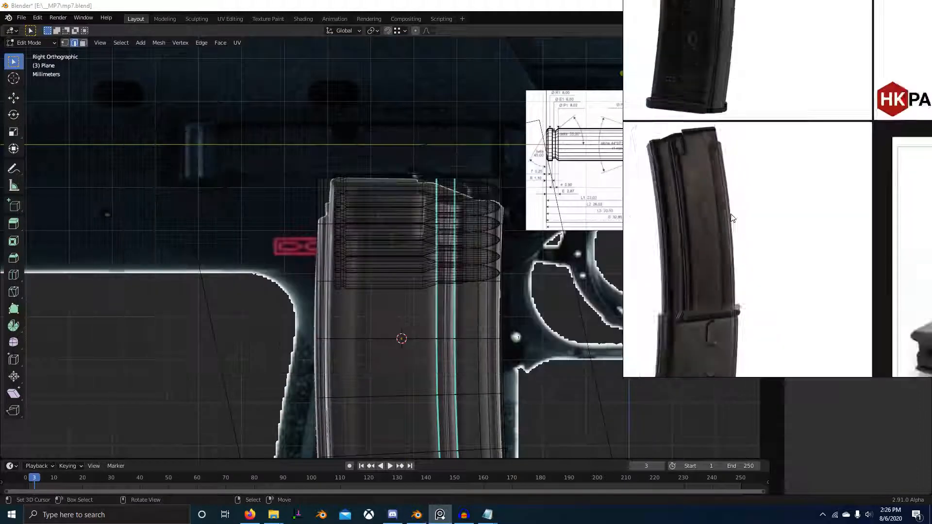
pyautogui.scroll(-2, 699, 155)
pyautogui.scroll(4, 699, 155)
pyautogui.moveTo(699, 156); pyautogui.dragTo(706, 247, button='middle')
pyautogui.scroll(2, 799, 174)
pyautogui.scroll(-2, 776, 208)
pyautogui.moveTo(776, 208); pyautogui.dragTo(670, 213, button='middle')
pyautogui.moveTo(912, 203); pyautogui.dragTo(759, 221, button='middle')
pyautogui.scroll(1, 760, 221)
pyautogui.scroll(3, 781, 251)
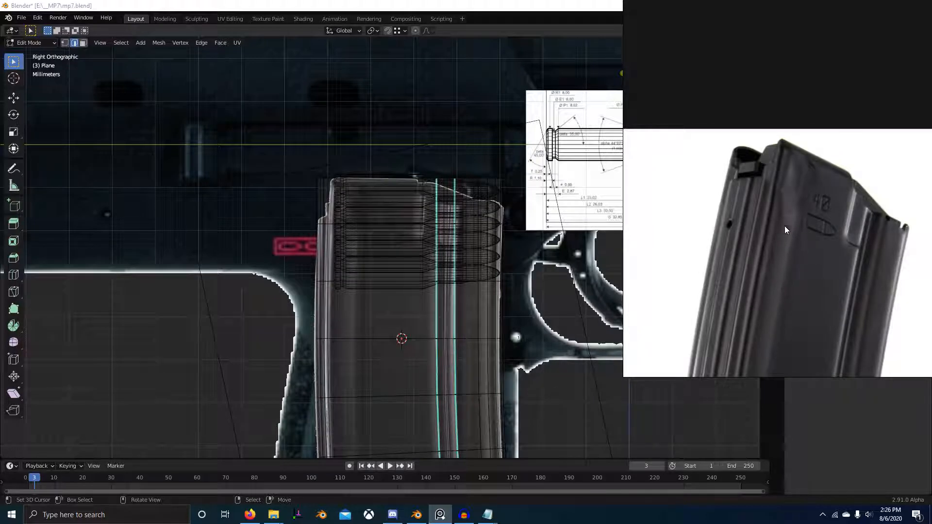
pyautogui.scroll(-4, 784, 226)
pyautogui.moveTo(785, 226); pyautogui.dragTo(901, 162, button='middle')
pyautogui.scroll(1, 774, 150)
pyautogui.moveTo(641, 170); pyautogui.dragTo(813, 220, button='middle')
pyautogui.scroll(2, 777, 141)
pyautogui.scroll(2, 809, 264)
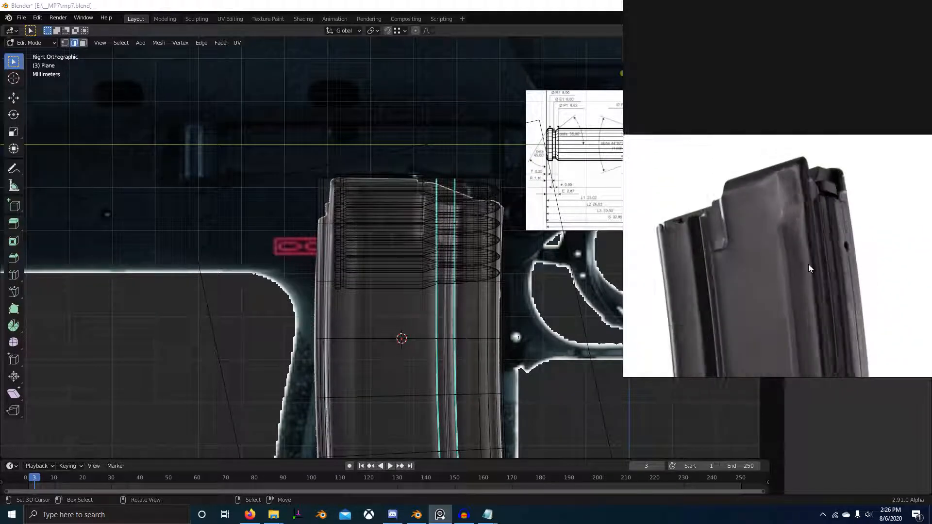
pyautogui.scroll(1, 809, 264)
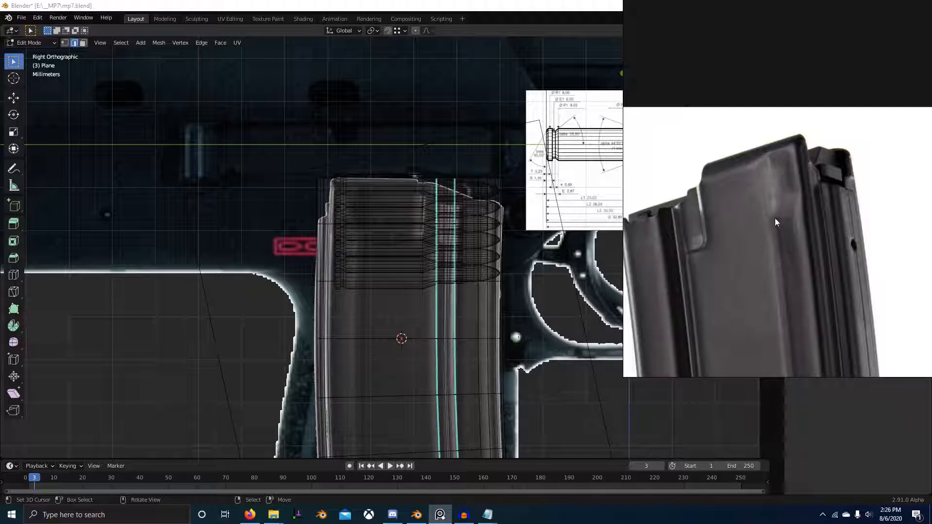
# Step: Add one centred vertical edge loop to the flat side area between the groove and the magazine's rear edge
pyautogui.moveTo(515, 251); pyautogui.dragTo(453, 329, button='middle')
pyautogui.scroll(1, 454, 329)
pyautogui.hotkey('ctrl', 'r')
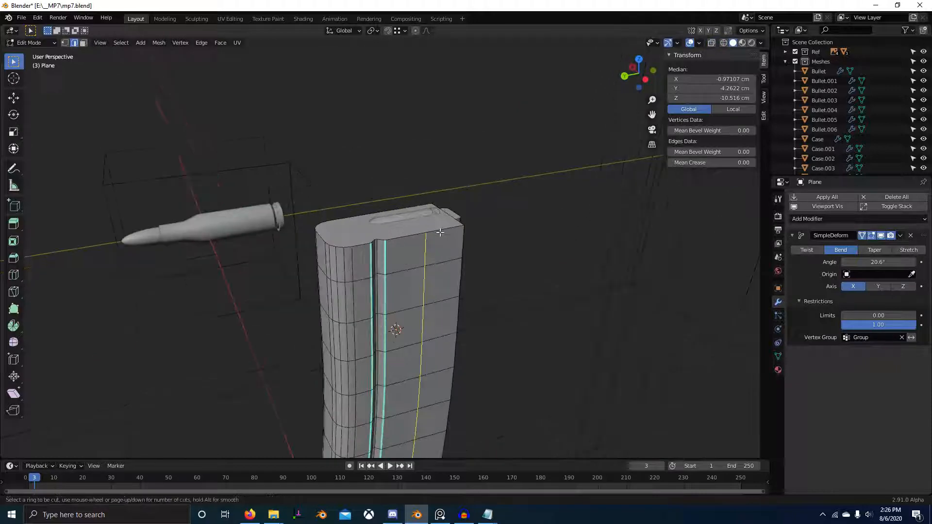
pyautogui.click(440, 232)
pyautogui.rightClick(440, 233)
# Step: Move the new edge loop about -0.66 cm along Y towards the rear contour in the side reference
pyautogui.press('ctrl+KP_3')
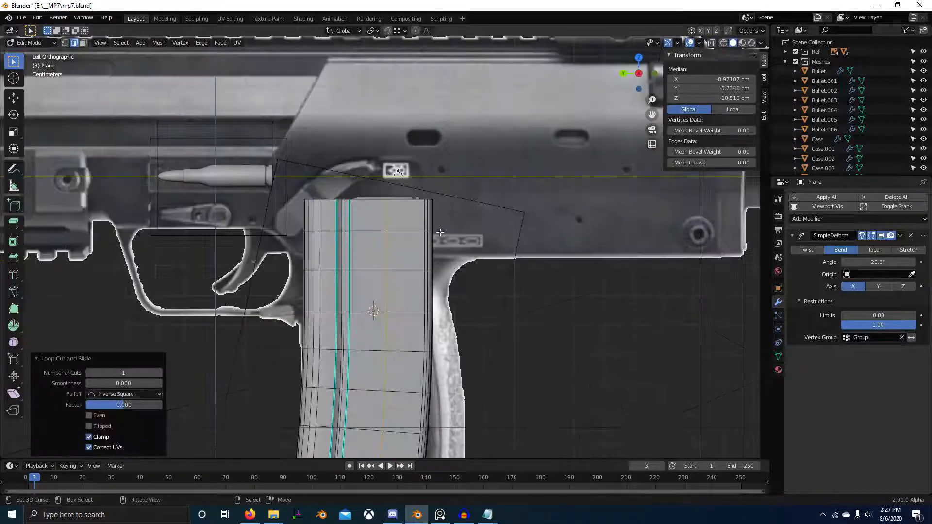
pyautogui.scroll(4, 326, 247)
pyautogui.press('KP_3')
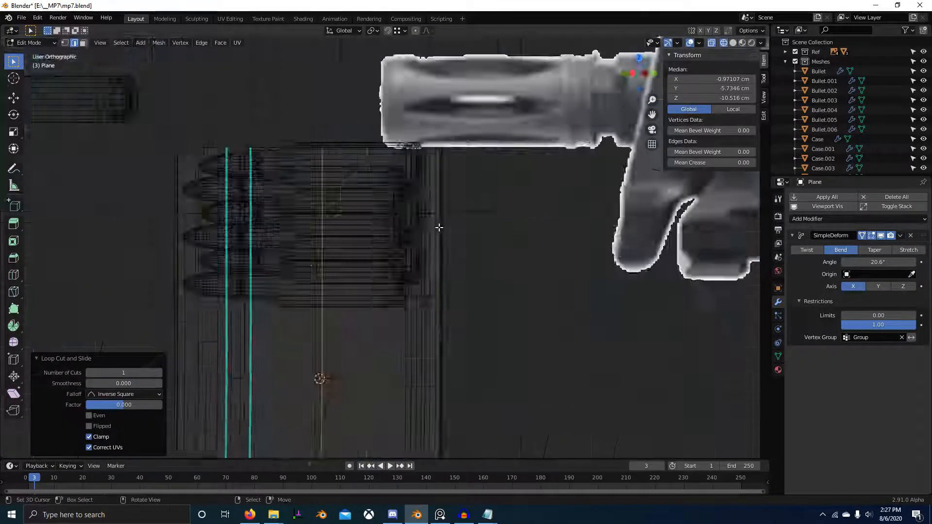
pyautogui.scroll(3, 461, 231)
pyautogui.click(441, 171)
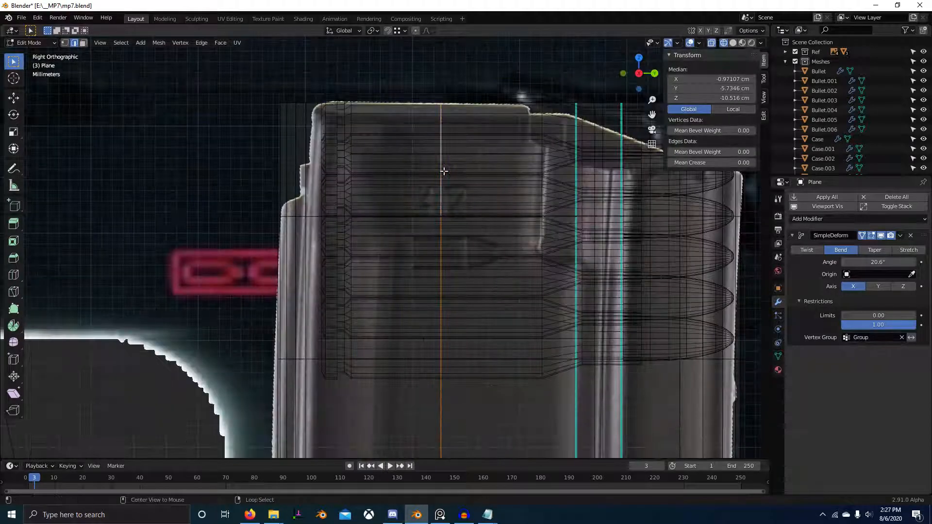
pyautogui.press('g')
pyautogui.click(372, 175)
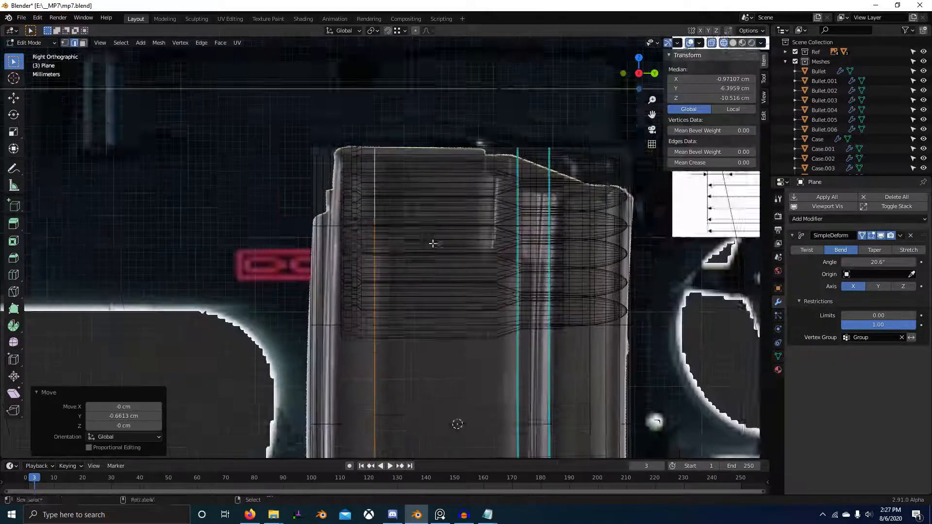
pyautogui.scroll(8, 447, 266)
pyautogui.scroll(5, 429, 239)
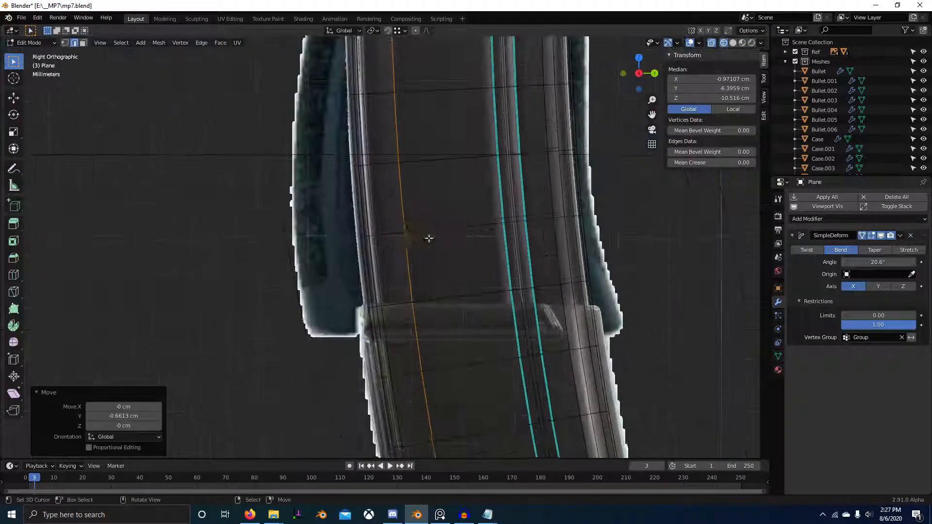
# Step: Leave mesh editing, select the magright.png reference image and turn off its transparency
pyautogui.press('Tab')
pyautogui.click(411, 262)
pyautogui.scroll(-9, 471, 257)
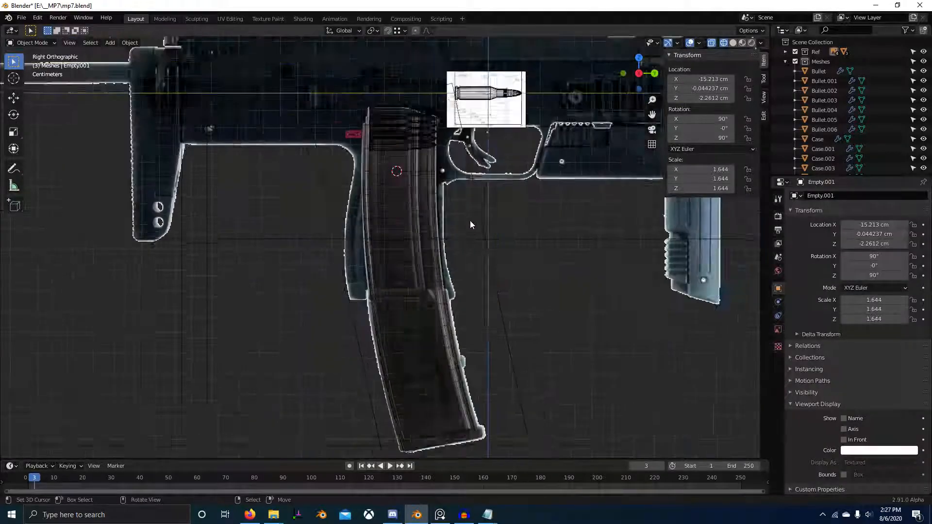
pyautogui.press('g')
pyautogui.rightClick(449, 176)
pyautogui.rightClick(422, 169)
pyautogui.rightClick(403, 176)
pyautogui.rightClick(402, 176)
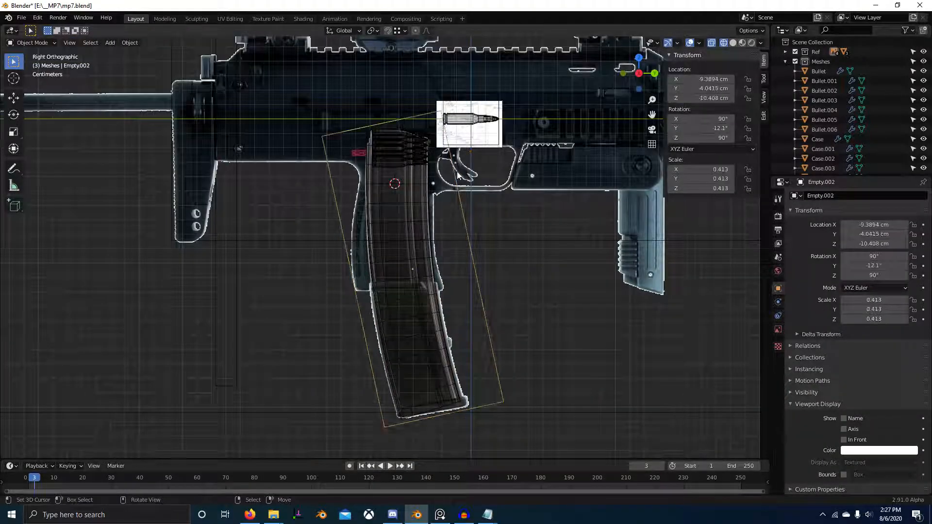
pyautogui.click(779, 329)
pyautogui.click(802, 309)
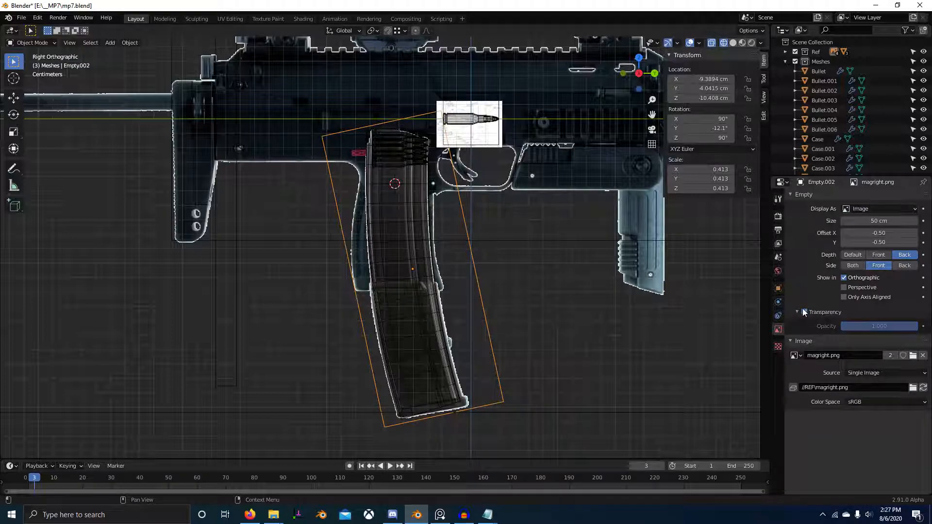
pyautogui.click(802, 308)
pyautogui.click(803, 308)
pyautogui.keyDown('shift'); pyautogui.moveTo(475, 219); pyautogui.dragTo(488, 264, button='middle'); pyautogui.keyUp('shift')
pyautogui.scroll(4, 473, 256)
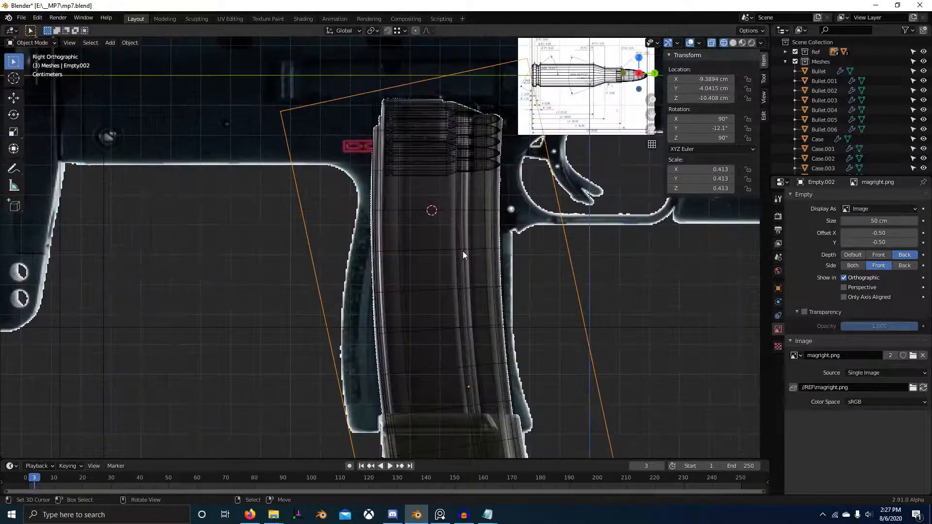
# Step: Edit the magazine body again and nudge its rear edge loop about -0.014 cm along Y
pyautogui.rightClick(461, 251)
pyautogui.press('Tab')
pyautogui.scroll(2, 461, 248)
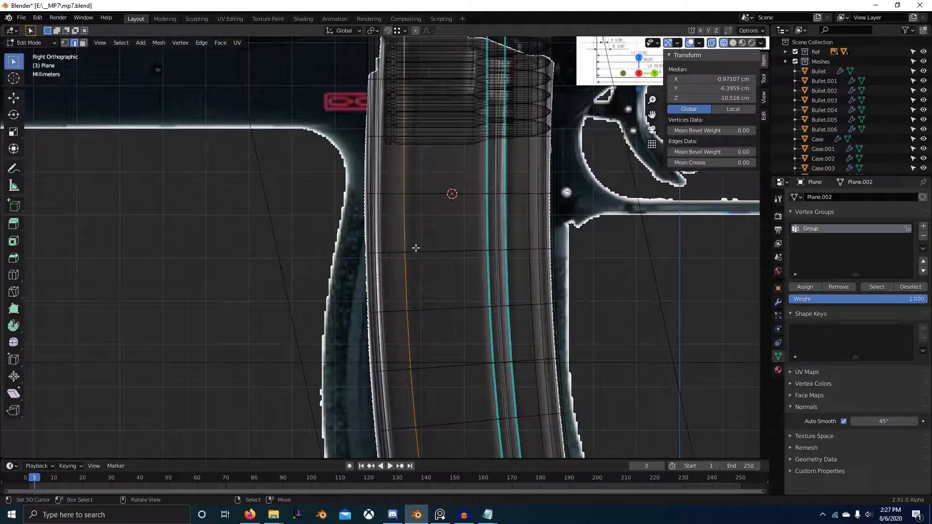
pyautogui.scroll(4, 416, 248)
pyautogui.moveTo(376, 249)
pyautogui.mouseDown(button='right')
pyautogui.moveTo(435, 250)
pyautogui.moveTo(379, 254)
pyautogui.mouseUp(button='right')
pyautogui.scroll(-4, 443, 355)
pyautogui.scroll(5, 443, 355)
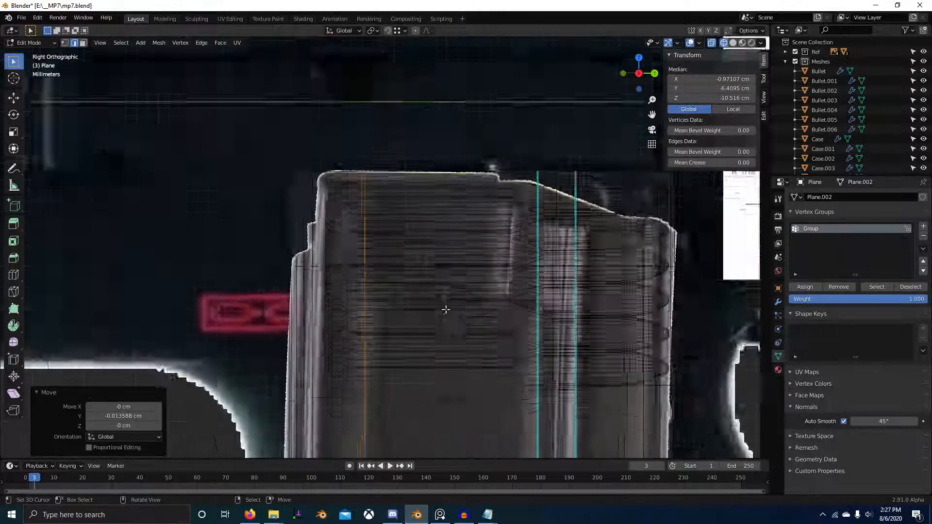
# Step: Shift the rear edge loop about 0.28 cm forward and about 0.10 cm back along Y to align it with the reference contour
pyautogui.press('g')
pyautogui.press('y')
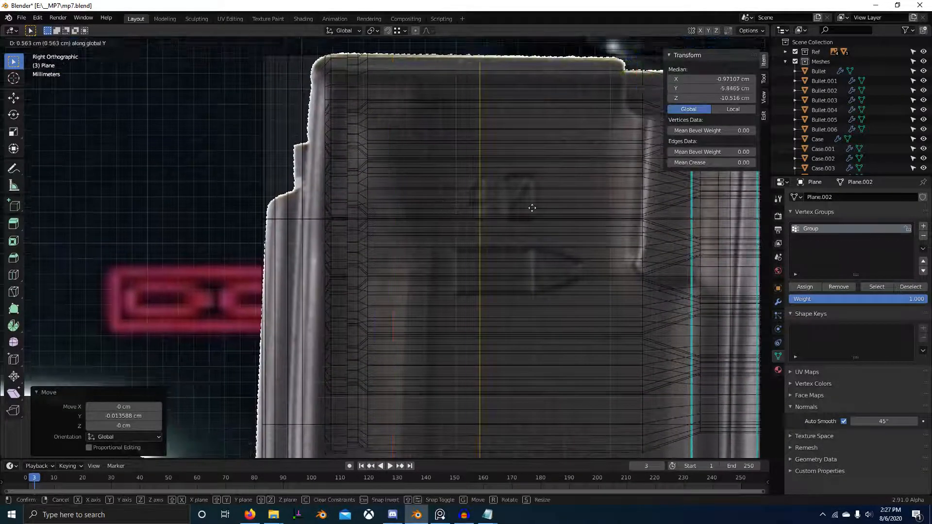
pyautogui.click(489, 223)
pyautogui.scroll(-4, 488, 222)
pyautogui.keyDown('shift'); pyautogui.moveTo(488, 321); pyautogui.dragTo(470, 136, button='middle'); pyautogui.keyUp('shift')
pyautogui.press('g')
pyautogui.press('y')
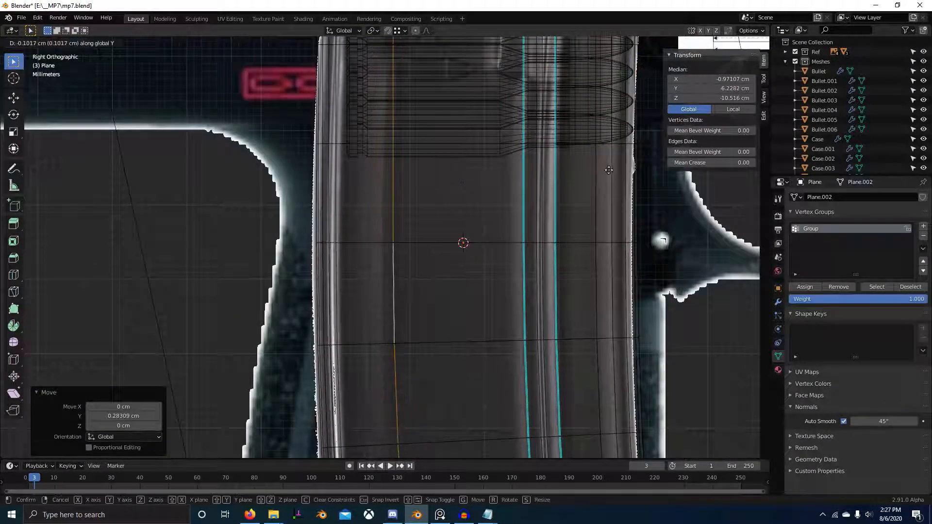
pyautogui.click(503, 177)
pyautogui.keyDown('shift'); pyautogui.moveTo(516, 175); pyautogui.dragTo(506, 271, button='middle'); pyautogui.keyUp('shift')
pyautogui.hotkey('ctrl', 'b')
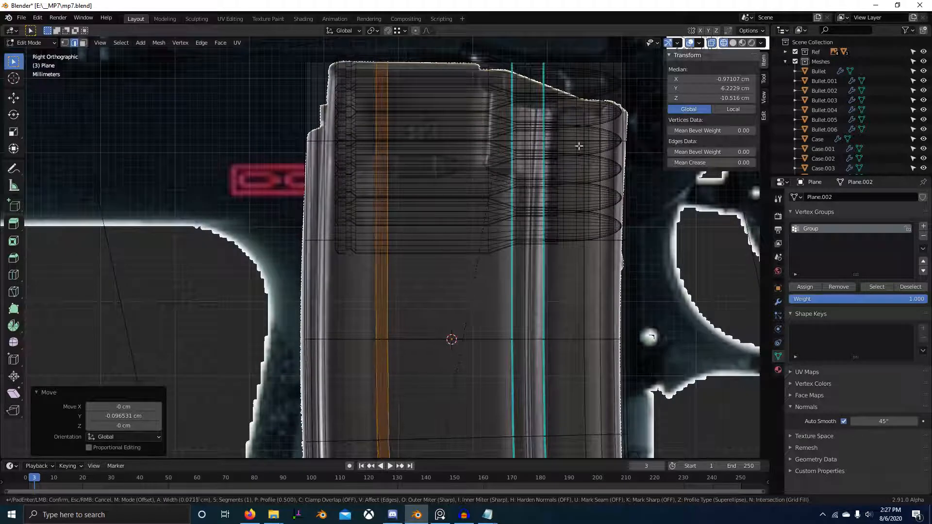
pyautogui.rightClick(673, 139)
pyautogui.hotkey('shift', 'z')
pyautogui.scroll(-1, 487, 207)
pyautogui.keyDown('shift'); pyautogui.moveTo(483, 157); pyautogui.dragTo(489, 239, button='middle'); pyautogui.keyUp('shift')
pyautogui.hotkey('ctrl', 'b')
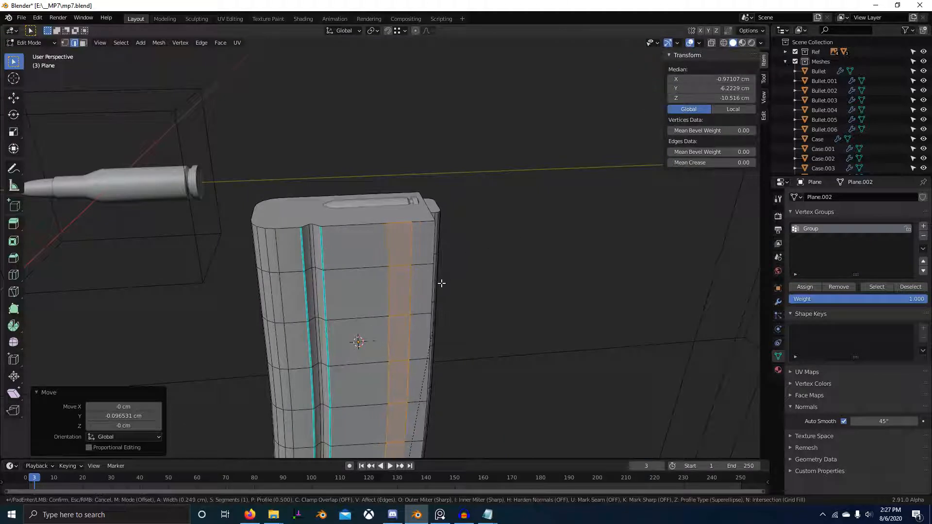
pyautogui.rightClick(433, 284)
# Step: Duplicate the top vertices of the side groove's profile and move the copy about -1.97 cm along Y onto the rear edge loop
pyautogui.press('1')
pyautogui.click(301, 228)
pyautogui.keyDown('ctrl'); pyautogui.click(312, 225); pyautogui.keyUp('ctrl')
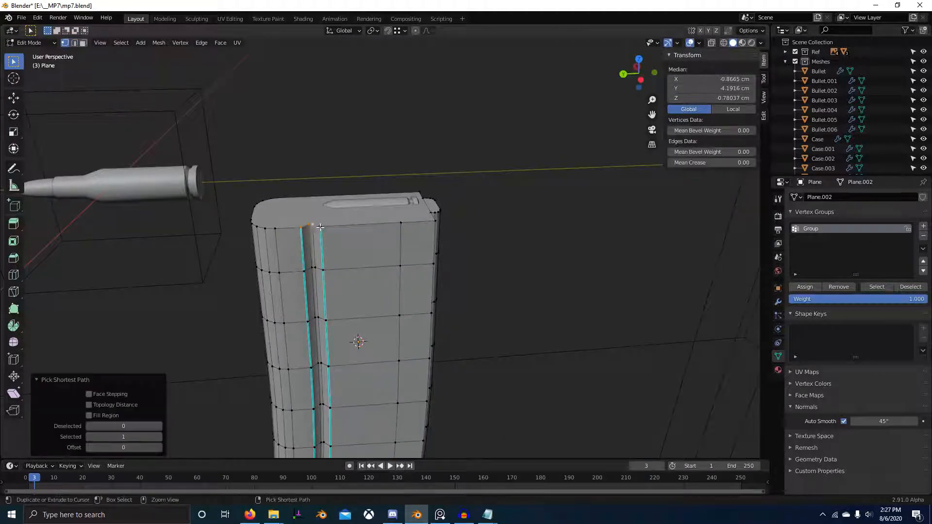
pyautogui.press('g')
pyautogui.press('y')
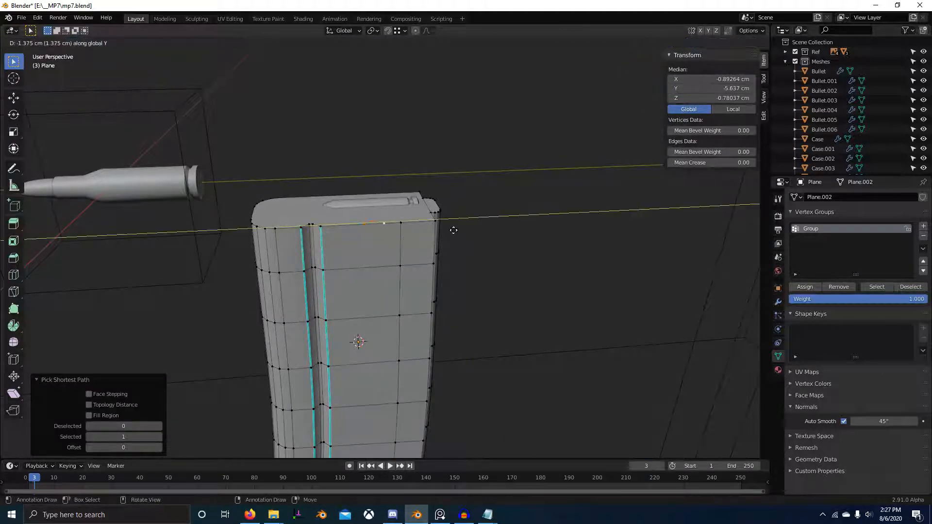
pyautogui.click(480, 228)
pyautogui.scroll(-4, 510, 236)
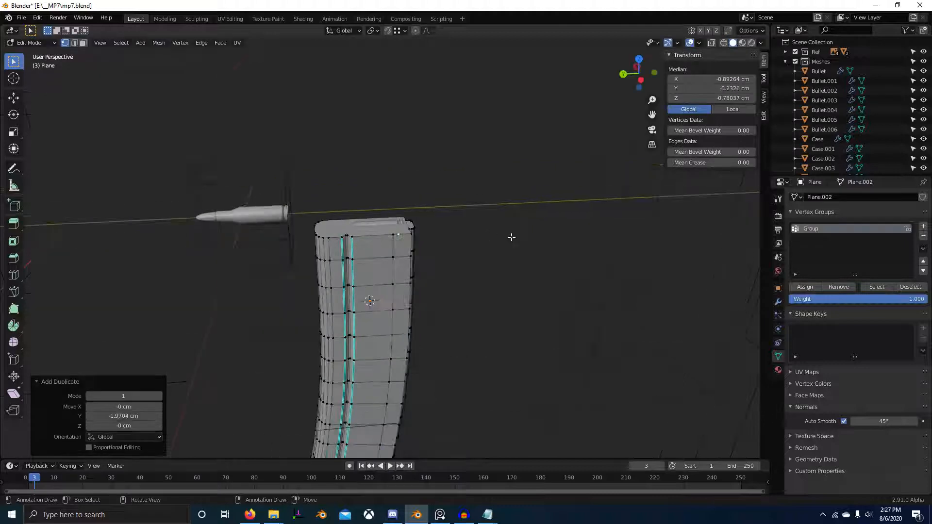
# Step: Hide the magazine's bend modifier in the viewport, clear the mesh selection and leave mesh editing
pyautogui.click(778, 303)
pyautogui.click(838, 206)
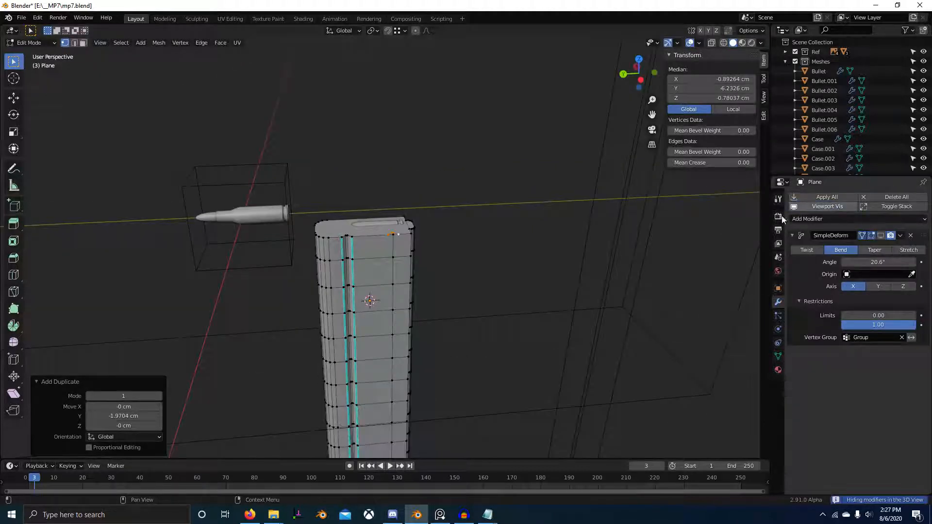
pyautogui.scroll(4, 458, 254)
pyautogui.moveTo(456, 257); pyautogui.dragTo(454, 263, button='middle')
pyautogui.press('2')
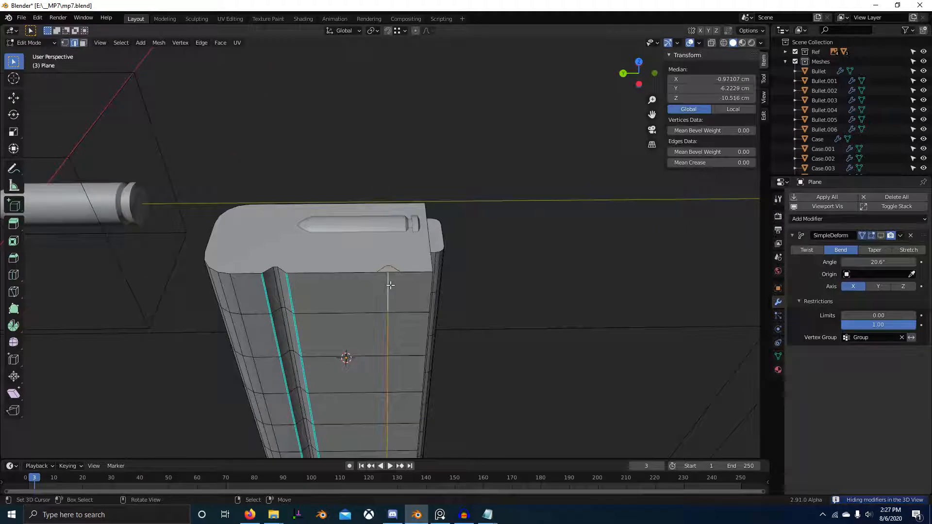
pyautogui.hotkey('alt', 'a')
pyautogui.press('Tab')
pyautogui.rightClick(393, 271)
pyautogui.rightClick(393, 270)
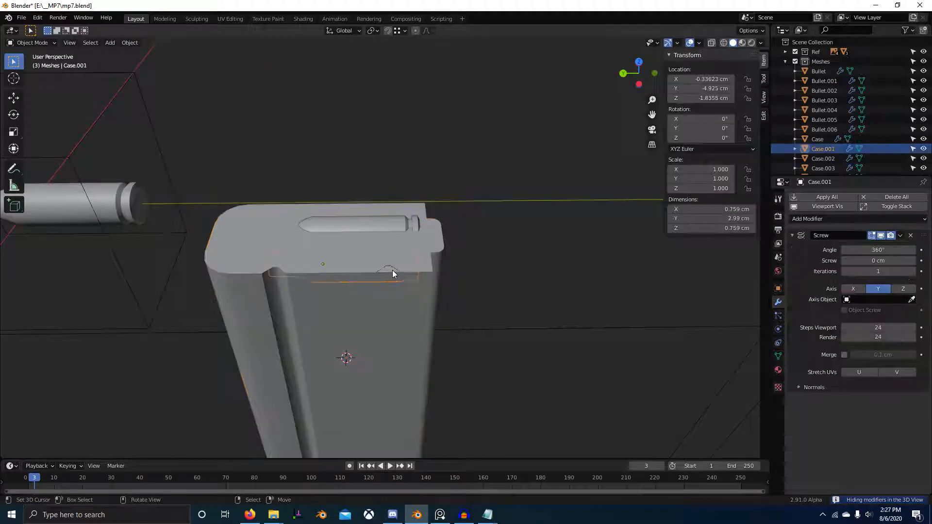
# Step: Select the magazine body and separate the duplicated groove profile near its rear top edge into its own object
pyautogui.rightClick(393, 270)
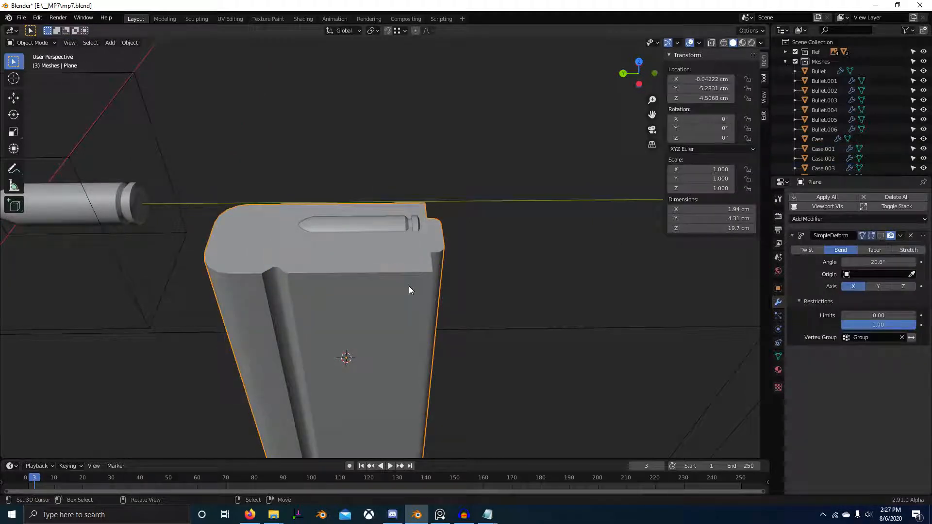
pyautogui.rightClick(400, 270)
pyautogui.scroll(-5, 418, 296)
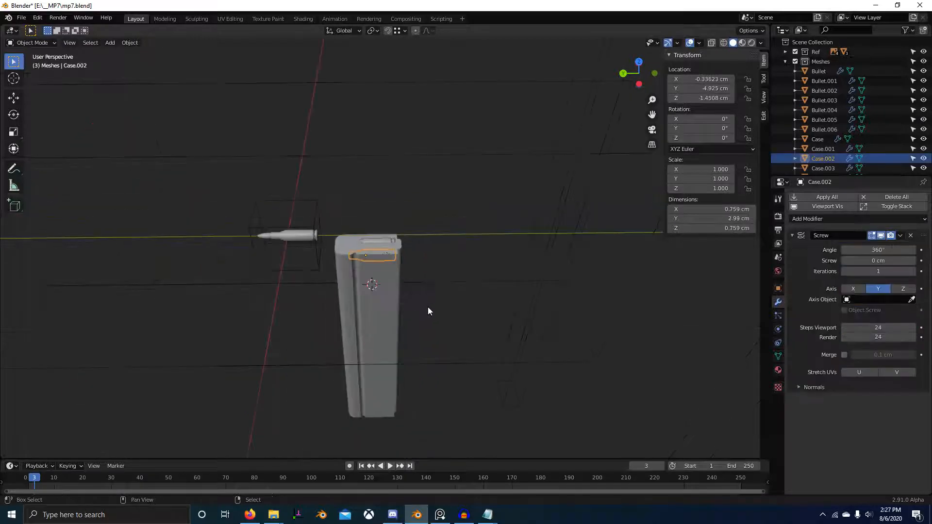
pyautogui.scroll(6, 420, 253)
pyautogui.rightClick(396, 168)
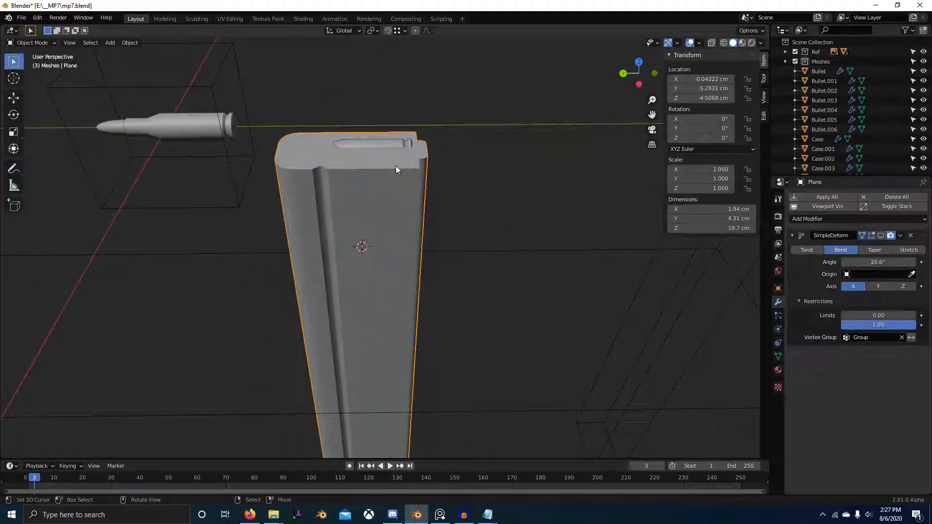
pyautogui.press('KP_7')
pyautogui.press('Tab')
pyautogui.scroll(3, 349, 253)
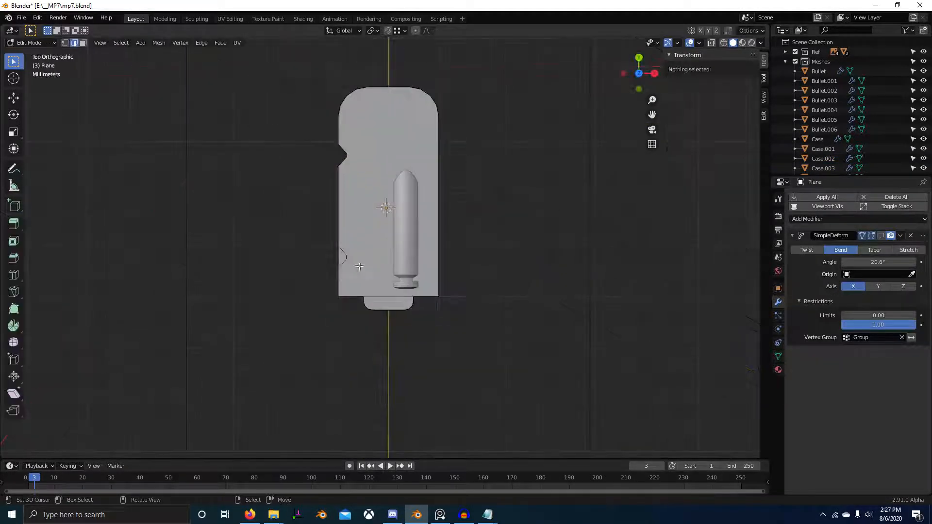
pyautogui.press('Tab')
pyautogui.scroll(-1, 375, 250)
pyautogui.press('Tab')
pyautogui.moveTo(375, 249); pyautogui.dragTo(447, 190, button='middle')
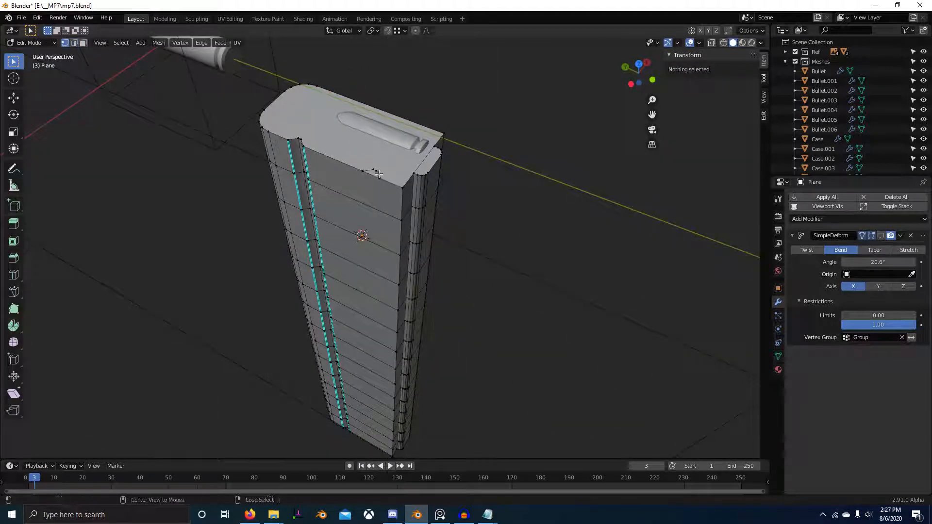
pyautogui.press('l')
pyautogui.press('p')
pyautogui.click(386, 183)
pyautogui.press('Tab')
# Step: Knife-project the separated groove profile onto the magazine body from the top view, with Cut through enabled
pyautogui.rightClick(381, 177)
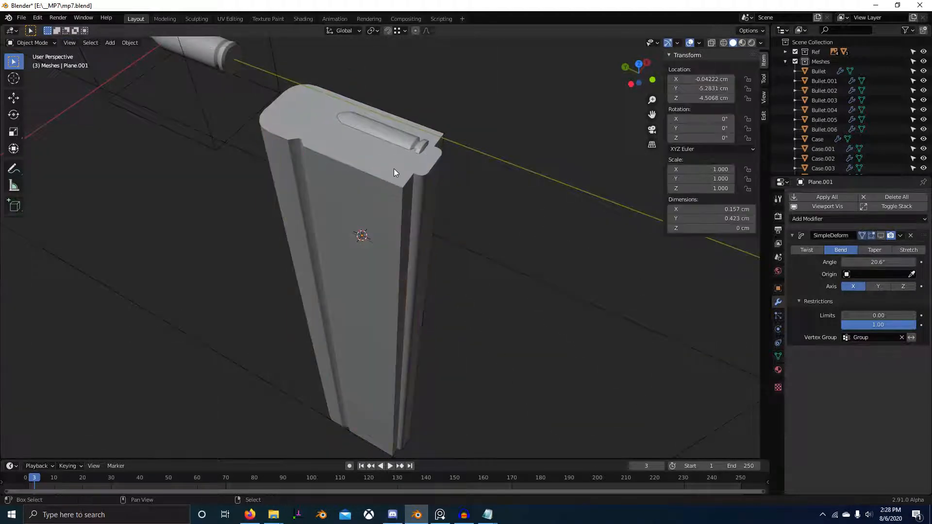
pyautogui.click(394, 168)
pyautogui.press('KP_7')
pyautogui.press('Tab')
pyautogui.press('a')
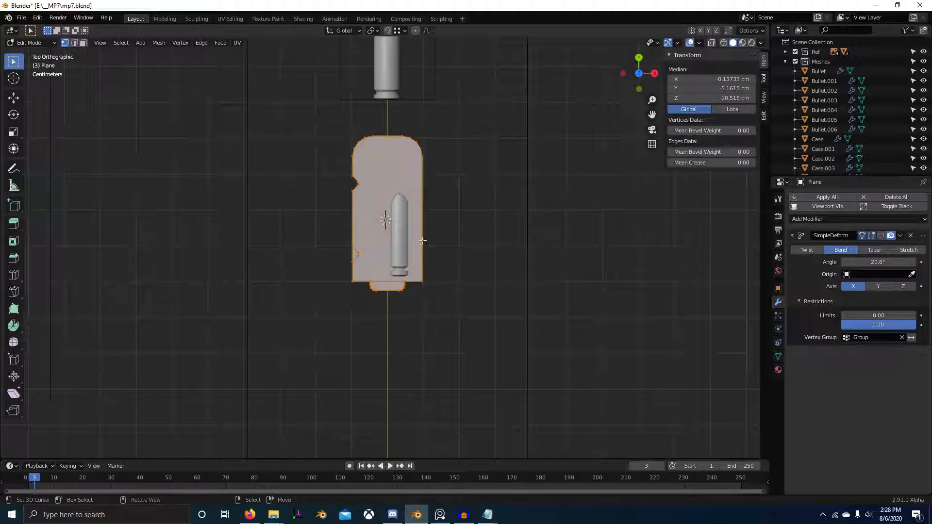
pyautogui.press('F3')
pyautogui.write('knife')
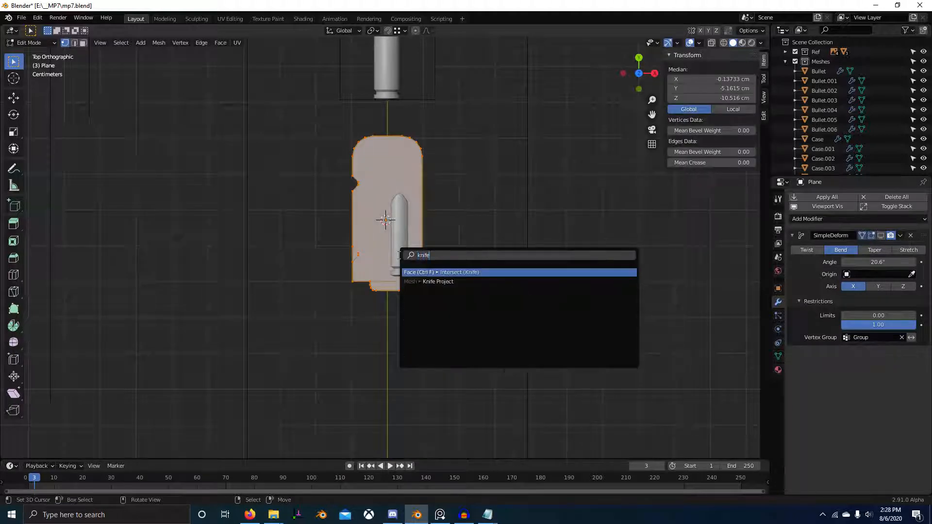
pyautogui.press('Down')
pyautogui.press('Return')
pyautogui.moveTo(397, 256); pyautogui.dragTo(418, 163, button='middle')
pyautogui.press('KP_7')
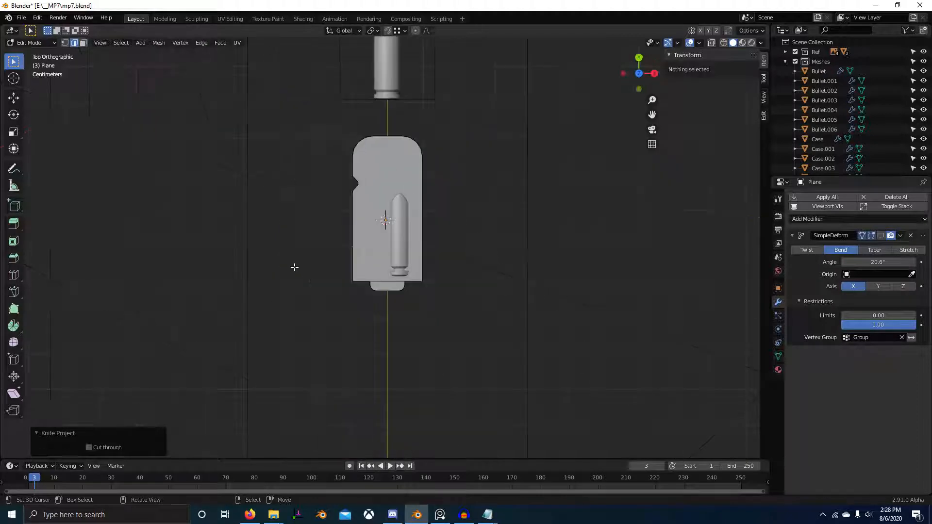
pyautogui.click(89, 448)
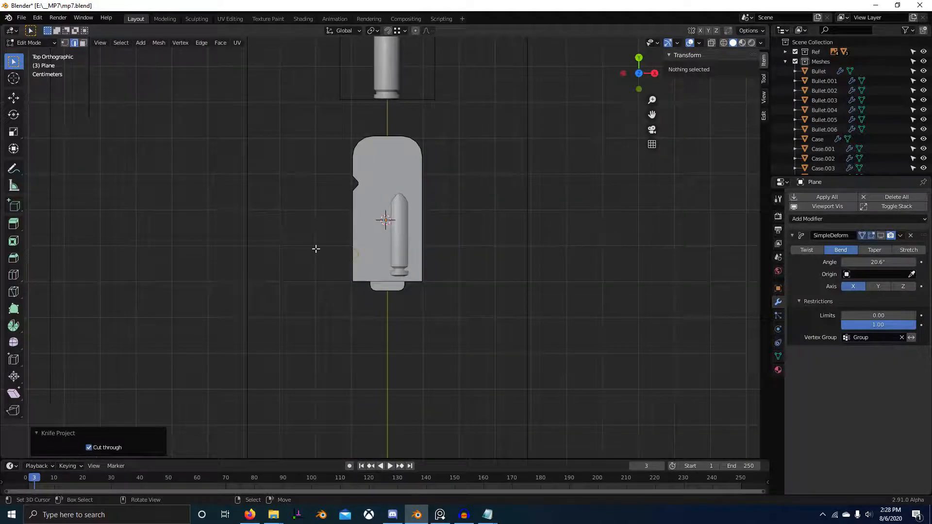
# Step: Delete the magazine body faces enclosed by the projected groove outline to open a strip for the second side groove
pyautogui.moveTo(316, 249); pyautogui.dragTo(409, 135, button='middle')
pyautogui.press('3')
pyautogui.click(375, 151)
pyautogui.keyDown('ctrl'); pyautogui.rightClick(394, 256); pyautogui.keyUp('ctrl')
pyautogui.press('x')
pyautogui.press('f')
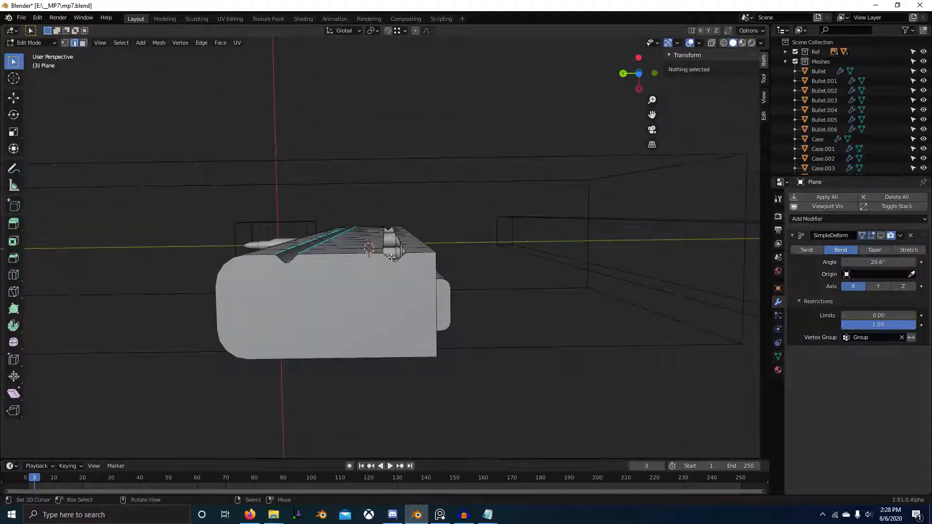
# Step: Extrude the notch edges at the magazine's bottom end upward along Z in two sections of 1.3316 cm each
pyautogui.rightClick(392, 258)
pyautogui.keyDown('ctrl'); pyautogui.rightClick(401, 258); pyautogui.keyUp('ctrl')
pyautogui.moveTo(401, 258); pyautogui.dragTo(417, 335, button='middle')
pyautogui.keyDown('shift'); pyautogui.moveTo(416, 335); pyautogui.dragTo(426, 317, button='middle'); pyautogui.keyUp('shift')
pyautogui.press('e')
pyautogui.press('z')
pyautogui.keyDown('ctrl'); pyautogui.click(417, 211); pyautogui.keyUp('ctrl')
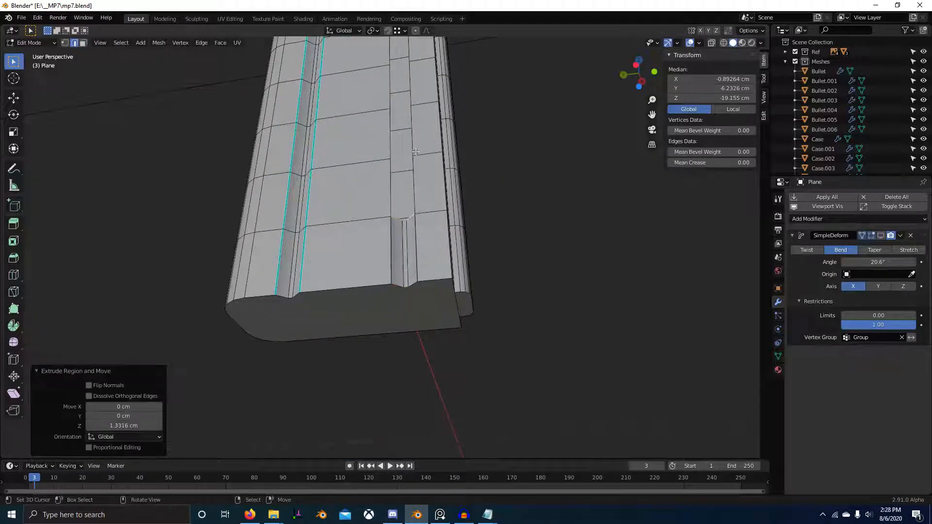
pyautogui.press('e')
pyautogui.press('z')
pyautogui.keyDown('ctrl'); pyautogui.click(435, 145); pyautogui.keyUp('ctrl')
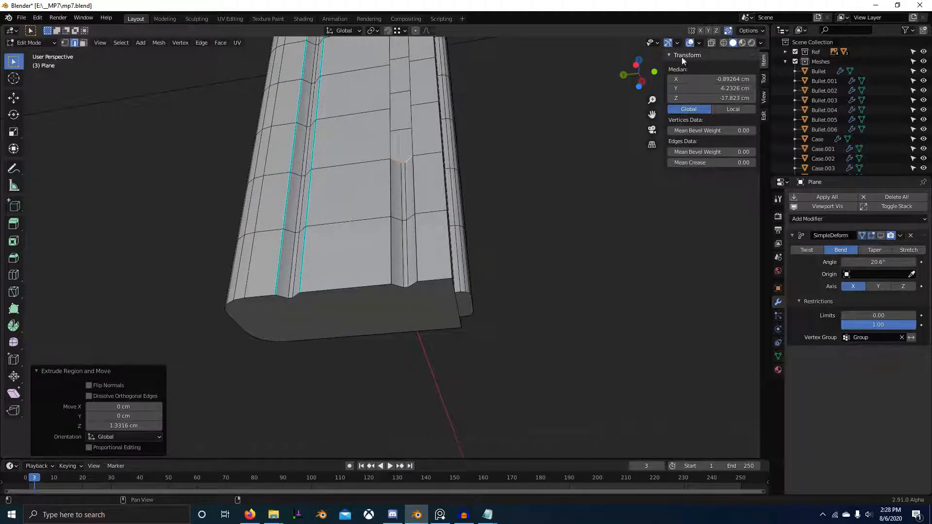
# Step: Continue the second side groove upward with six more Z extrusions of 1.3316 cm, matching the body's horizontal edge loops
pyautogui.moveTo(437, 188); pyautogui.dragTo(447, 227, button='middle')
pyautogui.press('e')
pyautogui.press('z')
pyautogui.keyDown('ctrl'); pyautogui.click(462, 295); pyautogui.keyUp('ctrl')
pyautogui.press('e')
pyautogui.press('z')
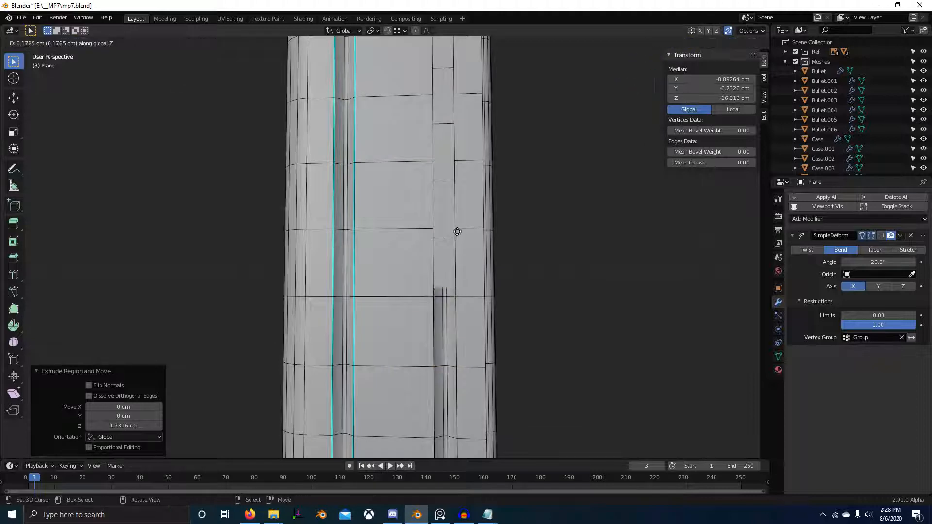
pyautogui.keyDown('ctrl'); pyautogui.click(459, 229); pyautogui.keyUp('ctrl')
pyautogui.press('e')
pyautogui.press('z')
pyautogui.keyDown('ctrl'); pyautogui.click(458, 155); pyautogui.keyUp('ctrl')
pyautogui.press('e')
pyautogui.press('z')
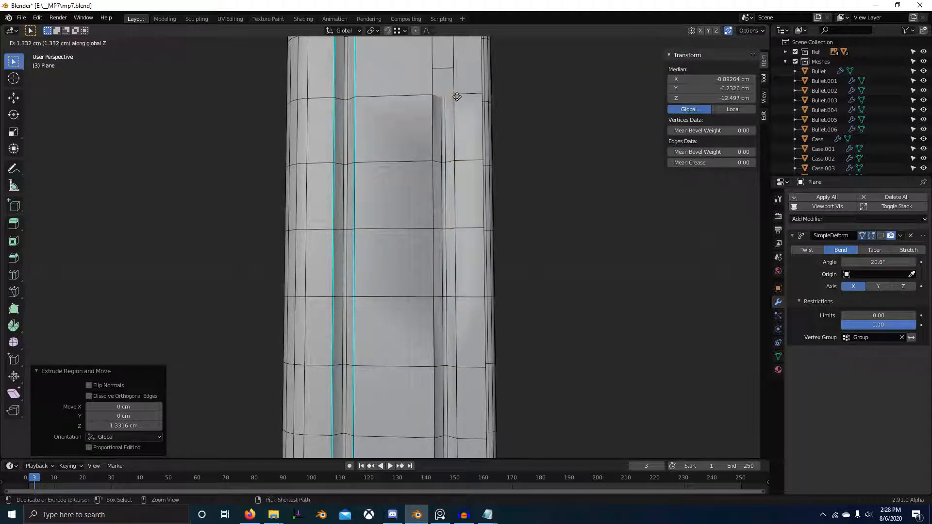
pyautogui.keyDown('ctrl'); pyautogui.click(457, 96); pyautogui.keyUp('ctrl')
pyautogui.keyDown('shift'); pyautogui.moveTo(458, 96); pyautogui.dragTo(423, 250, button='middle'); pyautogui.keyUp('shift')
pyautogui.press('e')
pyautogui.press('z')
pyautogui.keyDown('ctrl'); pyautogui.click(423, 181); pyautogui.keyUp('ctrl')
pyautogui.press('e')
pyautogui.press('z')
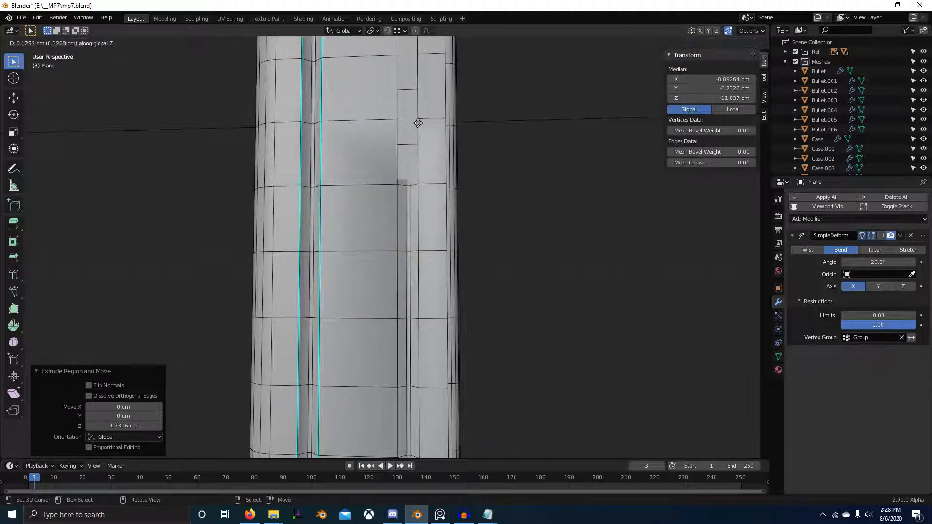
pyautogui.keyDown('ctrl'); pyautogui.click(417, 120); pyautogui.keyUp('ctrl')
# Step: Extend the second side groove toward the magazine's top with repeated 1.3316 cm extrusions along Z
pyautogui.keyDown('shift'); pyautogui.moveTo(417, 121); pyautogui.dragTo(392, 238, button='middle'); pyautogui.keyUp('shift')
pyautogui.press('e')
pyautogui.press('z')
pyautogui.keyDown('ctrl'); pyautogui.click(398, 159); pyautogui.keyUp('ctrl')
pyautogui.press('e')
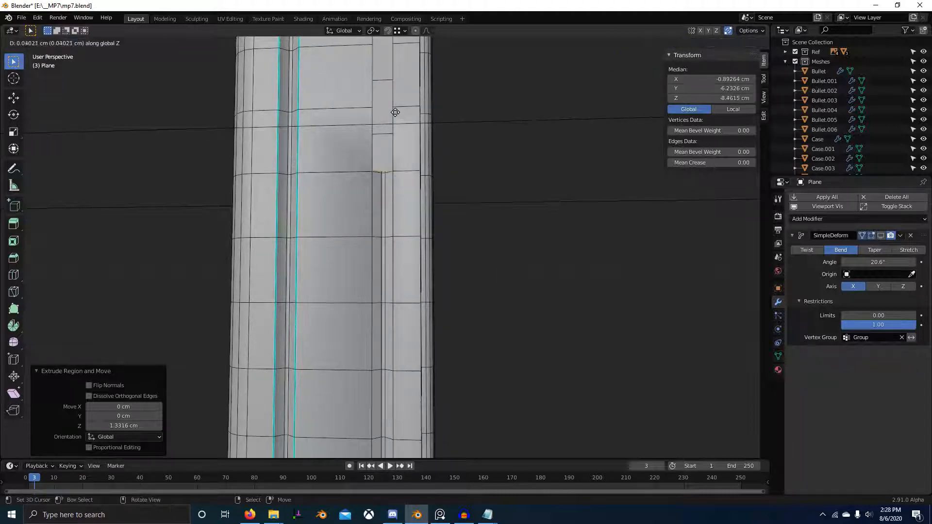
pyautogui.press('z')
pyautogui.keyDown('ctrl'); pyautogui.click(396, 108); pyautogui.keyUp('ctrl')
pyautogui.press('e')
pyautogui.press('z')
pyautogui.keyDown('ctrl'); pyautogui.click(399, 46); pyautogui.keyUp('ctrl')
pyautogui.keyDown('shift'); pyautogui.moveTo(399, 47); pyautogui.dragTo(361, 205, button='middle'); pyautogui.keyUp('shift')
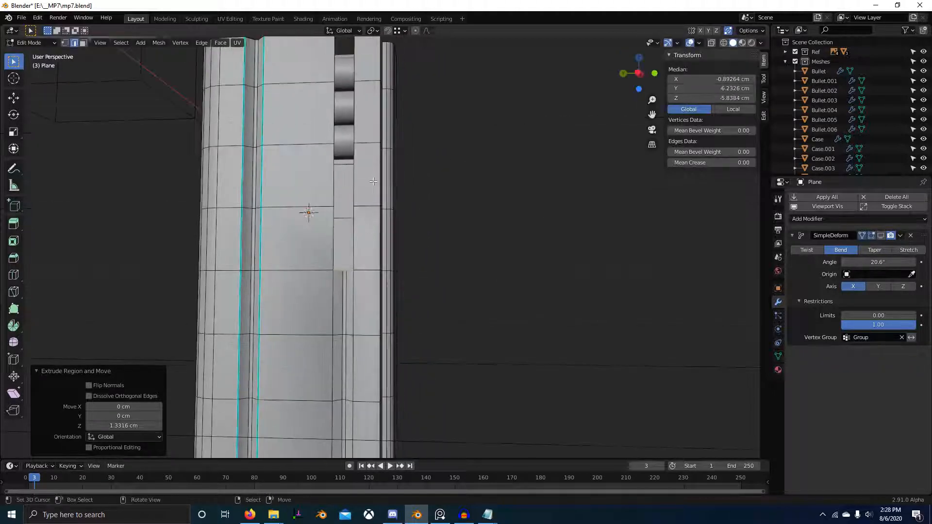
pyautogui.press('e')
pyautogui.press('z')
pyautogui.keyDown('ctrl'); pyautogui.click(357, 144); pyautogui.keyUp('ctrl')
pyautogui.press('e')
pyautogui.press('z')
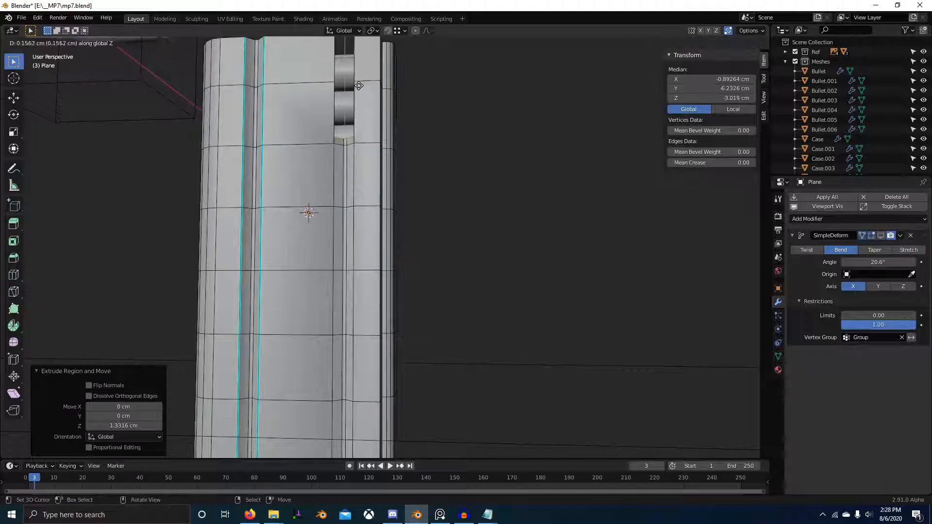
pyautogui.keyDown('ctrl'); pyautogui.click(355, 83); pyautogui.keyUp('ctrl')
# Step: Extrude the last groove section 1.0631 cm up to the top face and merge all vertices by distance at 0.001 cm
pyautogui.moveTo(355, 82); pyautogui.dragTo(351, 120, button='middle')
pyautogui.keyDown('shift'); pyautogui.moveTo(350, 121); pyautogui.dragTo(344, 207, button='middle'); pyautogui.keyUp('shift')
pyautogui.press('e')
pyautogui.press('z')
pyautogui.keyDown('ctrl'); pyautogui.click(342, 205); pyautogui.keyUp('ctrl')
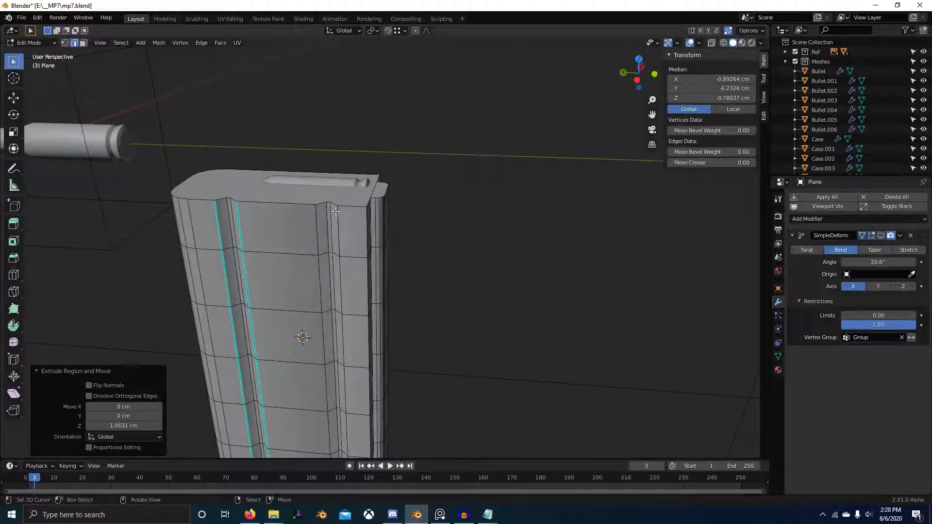
pyautogui.scroll(2, 341, 205)
pyautogui.press('a')
pyautogui.press('m')
pyautogui.click(338, 209)
pyautogui.scroll(-3, 320, 214)
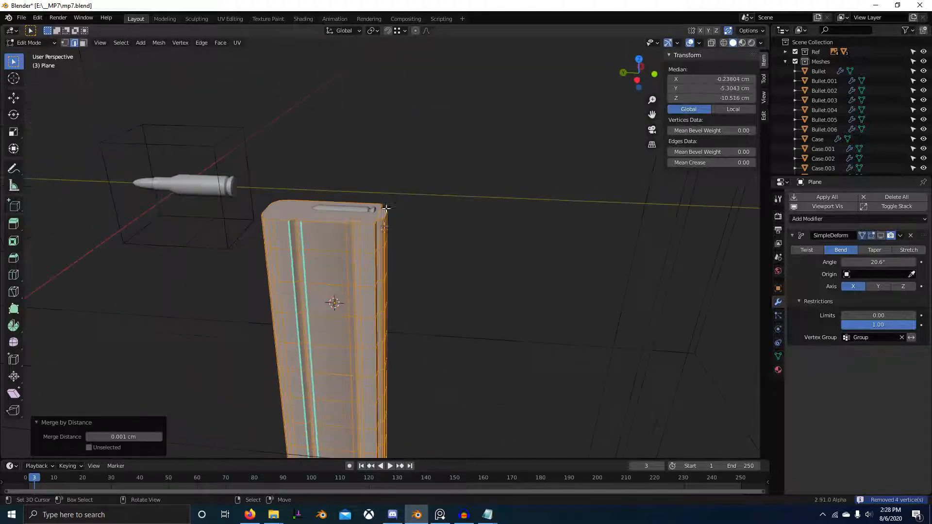
# Step: Select the second groove's front edge loop and compare its position with the side references in wireframe
pyautogui.scroll(3, 301, 214)
pyautogui.keyDown('alt'); pyautogui.click(298, 212); pyautogui.keyUp('alt')
pyautogui.moveTo(332, 238); pyautogui.dragTo(391, 222, button='middle')
pyautogui.scroll(-3, 371, 235)
pyautogui.press('KP_3')
pyautogui.press('ctrl+KP_3')
pyautogui.scroll(1, 578, 178)
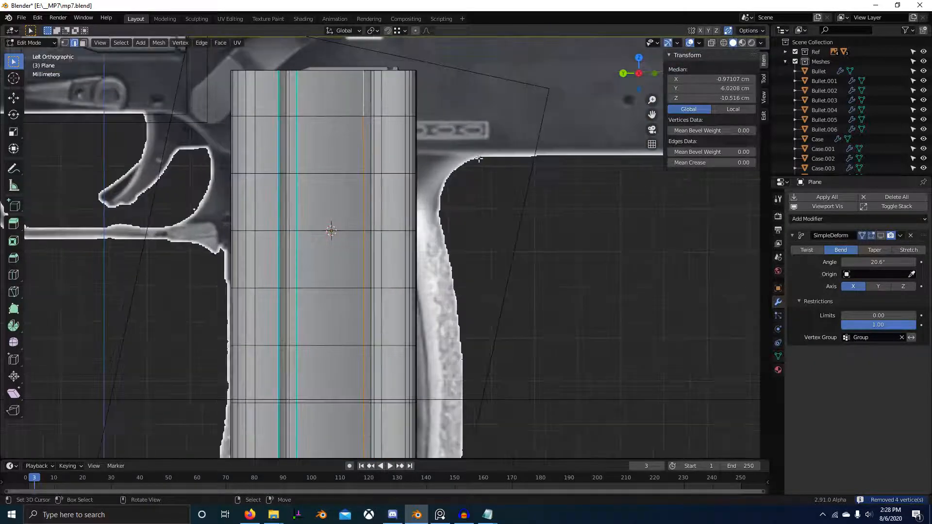
pyautogui.keyDown('shift'); pyautogui.moveTo(578, 177); pyautogui.dragTo(572, 237, button='middle'); pyautogui.keyUp('shift')
pyautogui.scroll(2, 572, 237)
pyautogui.keyDown('shift'); pyautogui.moveTo(372, 172); pyautogui.dragTo(376, 226, button='middle'); pyautogui.keyUp('shift')
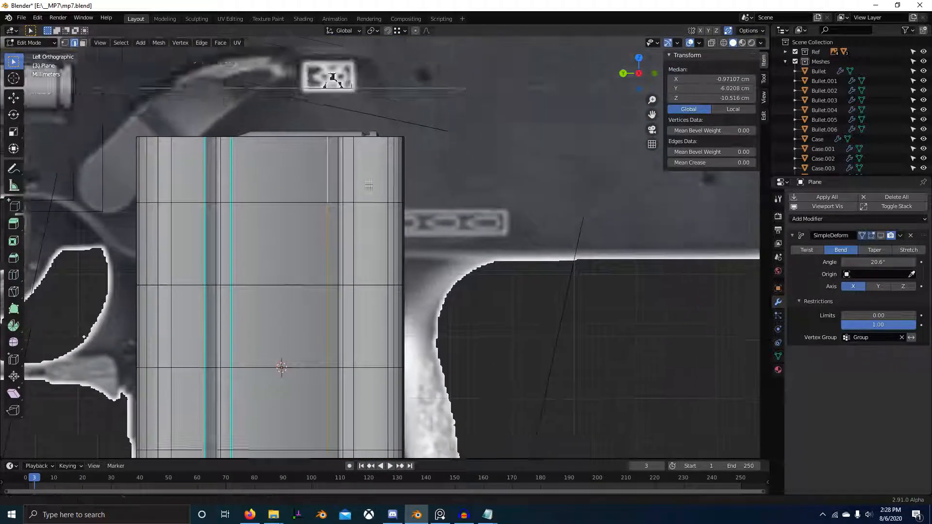
pyautogui.scroll(2, 375, 226)
pyautogui.hotkey('alt', 'z')
pyautogui.press('KP_3')
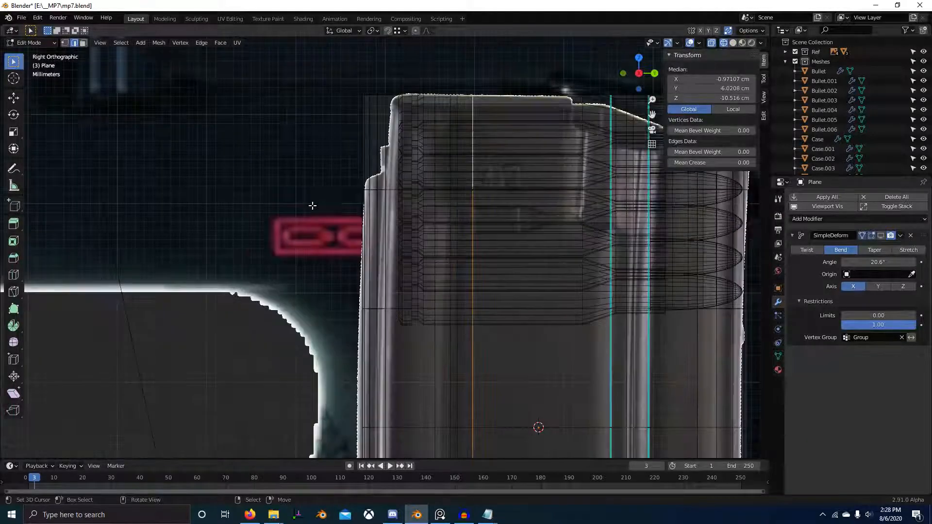
# Step: Switch to PureRef, keep the magazine photo on top of Blender, and return the model to solid shading
pyautogui.hotkey('alt', 'Tab')
pyautogui.hotkey('ctrl', 'shift', 'a')
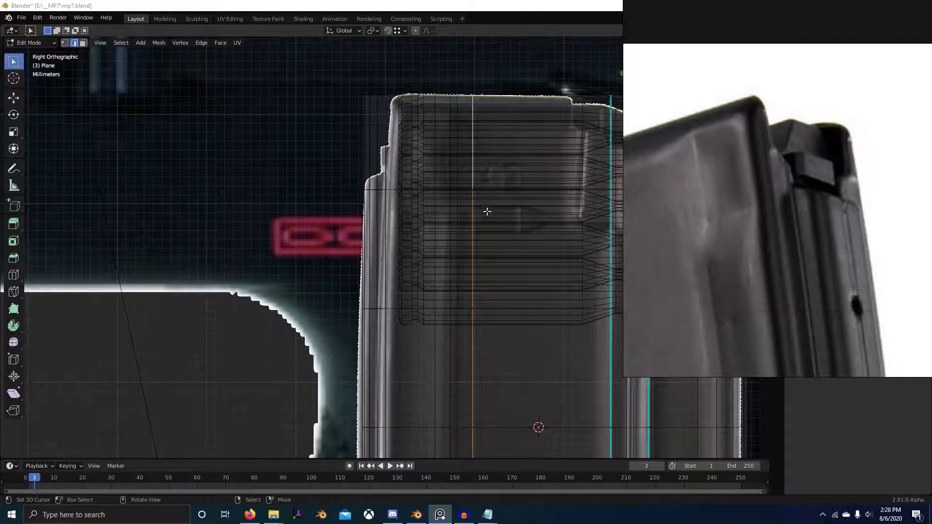
pyautogui.moveTo(487, 211)
pyautogui.mouseDown(button='middle')
pyautogui.moveTo(461, 213)
pyautogui.moveTo(479, 215)
pyautogui.mouseUp(button='middle')
pyautogui.press('KP_3')
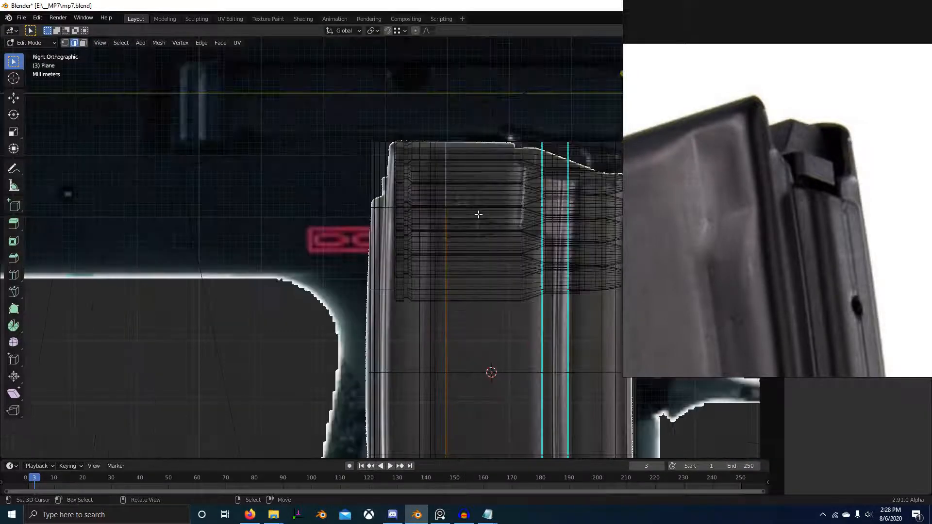
pyautogui.press('z')
pyautogui.click(520, 257)
# Step: Delete the topmost side faces between the second groove and the magazine's rear corner
pyautogui.scroll(3, 383, 217)
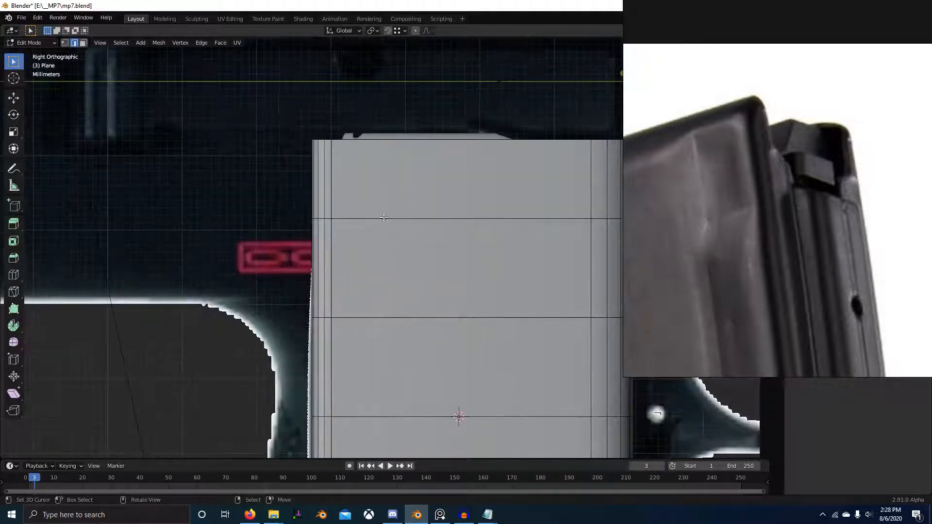
pyautogui.press('ctrl+KP_3')
pyautogui.scroll(2, 313, 224)
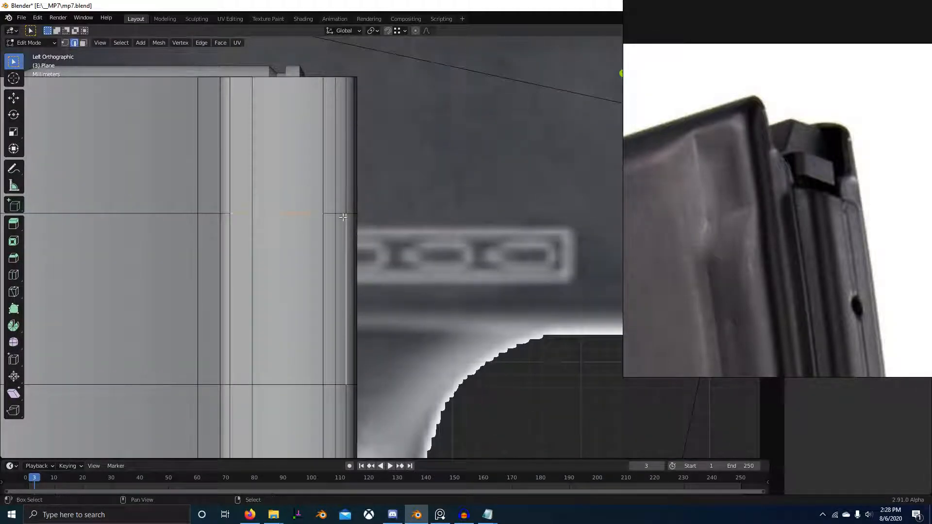
pyautogui.moveTo(344, 218); pyautogui.dragTo(426, 244, button='middle')
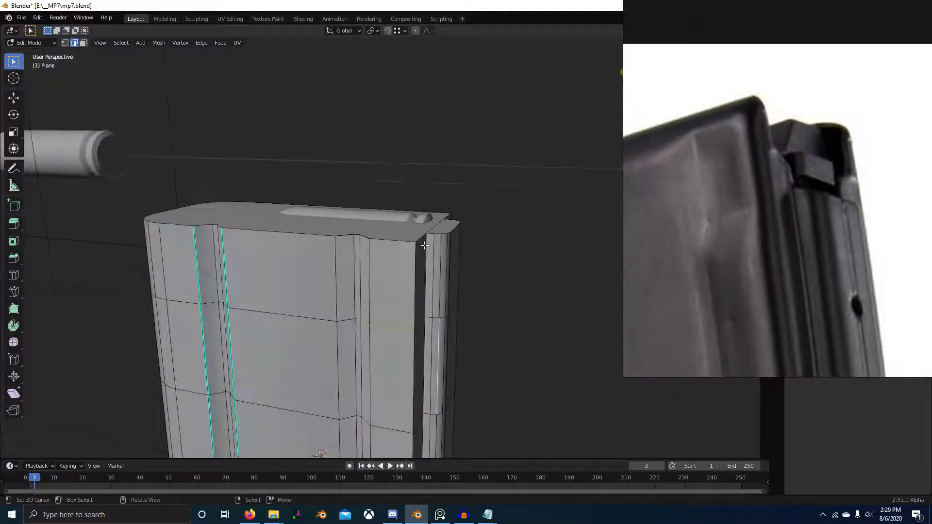
pyautogui.moveTo(420, 316); pyautogui.dragTo(454, 293, button='middle')
pyautogui.scroll(3, 454, 294)
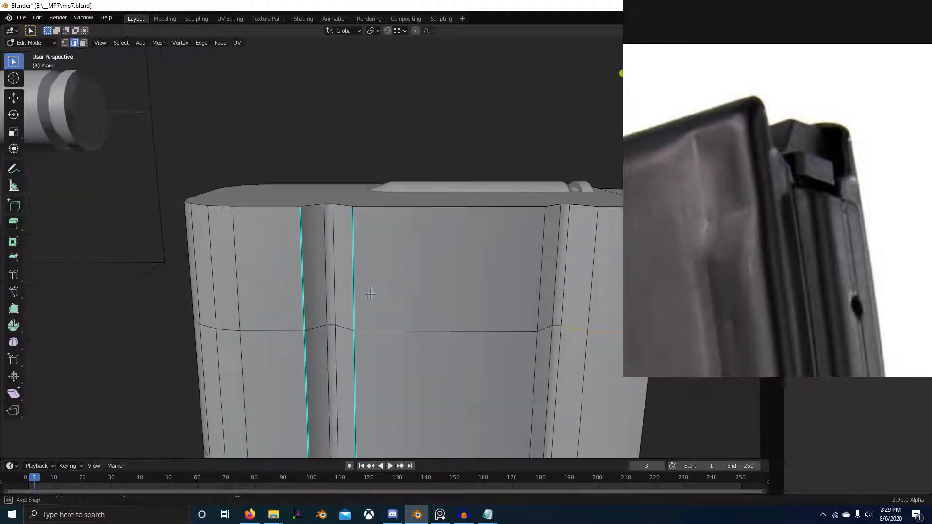
pyautogui.keyDown('shift'); pyautogui.moveTo(505, 275); pyautogui.dragTo(384, 265, button='middle'); pyautogui.keyUp('shift')
pyautogui.press('3')
pyautogui.rightClick(395, 250)
pyautogui.keyDown('shift'); pyautogui.rightClick(434, 261); pyautogui.keyUp('shift')
pyautogui.scroll(-2, 440, 277)
pyautogui.moveTo(442, 287); pyautogui.dragTo(440, 317, button='middle')
pyautogui.press('x')
pyautogui.click(440, 316)
# Step: Delete the topmost rear-wall face next to the new side opening
pyautogui.moveTo(389, 246); pyautogui.dragTo(398, 261, button='middle')
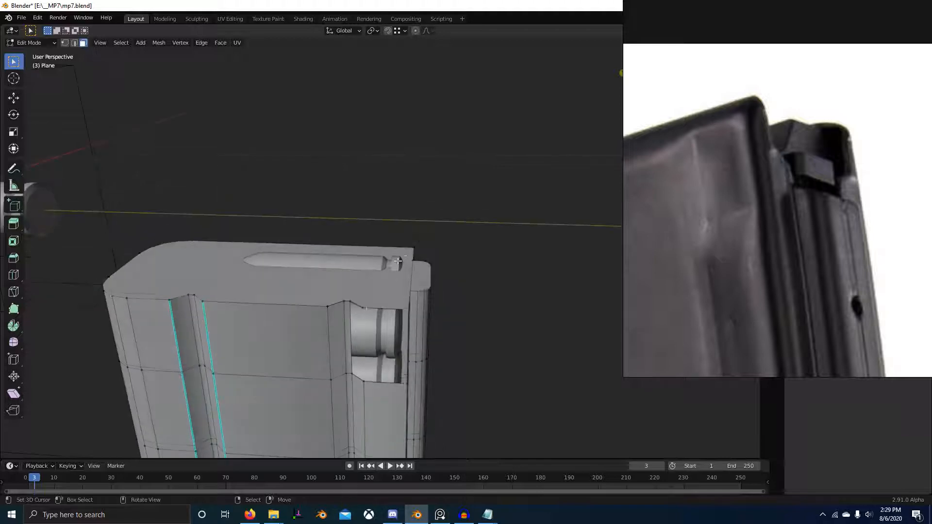
pyautogui.moveTo(402, 309); pyautogui.dragTo(335, 319, button='middle')
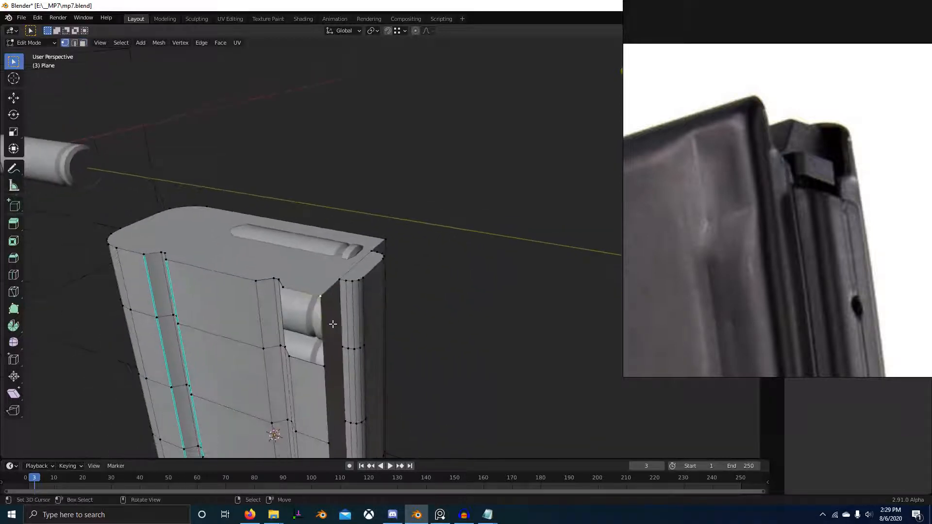
pyautogui.press('3')
pyautogui.rightClick(329, 321)
pyautogui.press('x')
pyautogui.click(325, 316)
# Step: Move the top edge above the rear side opening 0.15684 cm inward along X
pyautogui.press('g')
pyautogui.press('y')
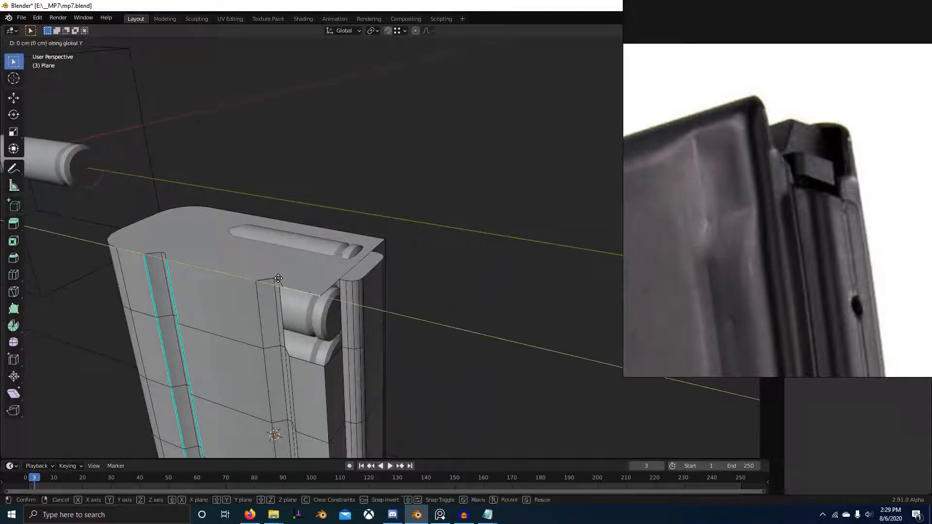
pyautogui.rightClick(303, 293)
pyautogui.press('g')
pyautogui.press('x')
pyautogui.click(318, 290)
pyautogui.moveTo(339, 301); pyautogui.dragTo(389, 291, button='middle')
pyautogui.scroll(3, 366, 281)
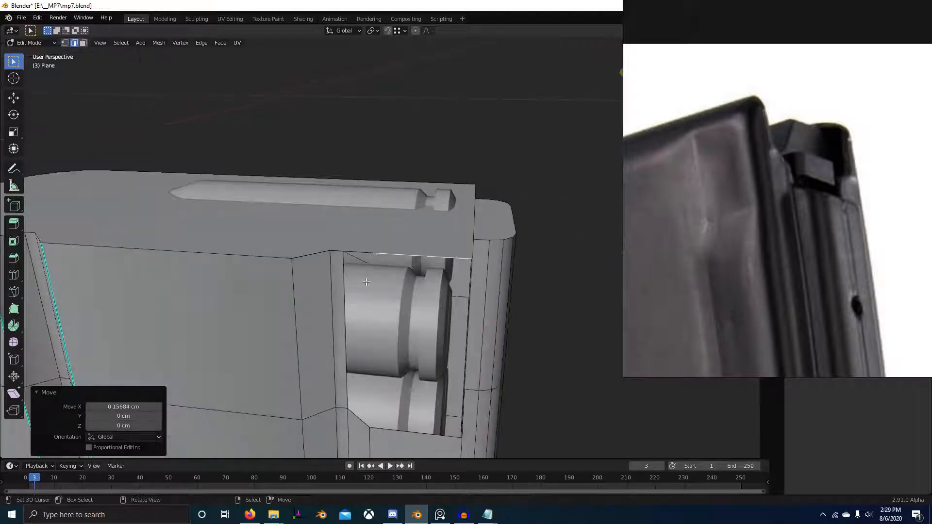
pyautogui.moveTo(376, 392); pyautogui.dragTo(405, 377, button='middle')
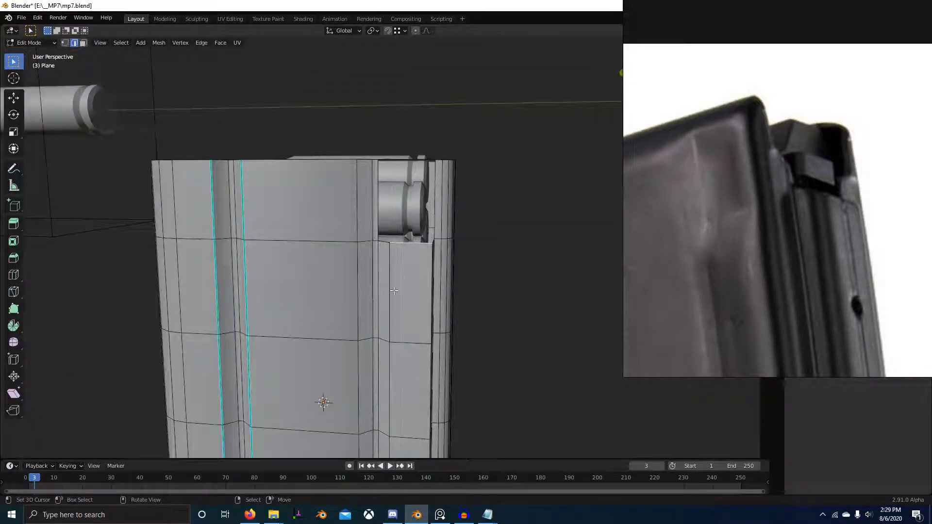
# Step: Lower the side panel's top edge beneath the rear opening about 0.15 cm along Z
pyautogui.press('g')
pyautogui.press('z')
pyautogui.click(399, 309)
pyautogui.moveTo(399, 309); pyautogui.dragTo(355, 304, button='middle')
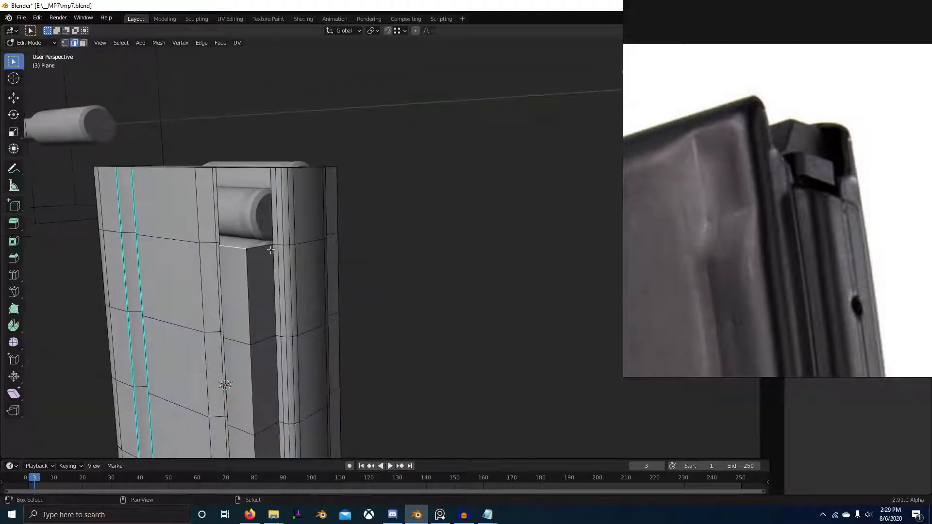
pyautogui.moveTo(264, 249); pyautogui.dragTo(287, 311, button='middle')
pyautogui.scroll(2, 287, 310)
pyautogui.press('g')
pyautogui.press('z')
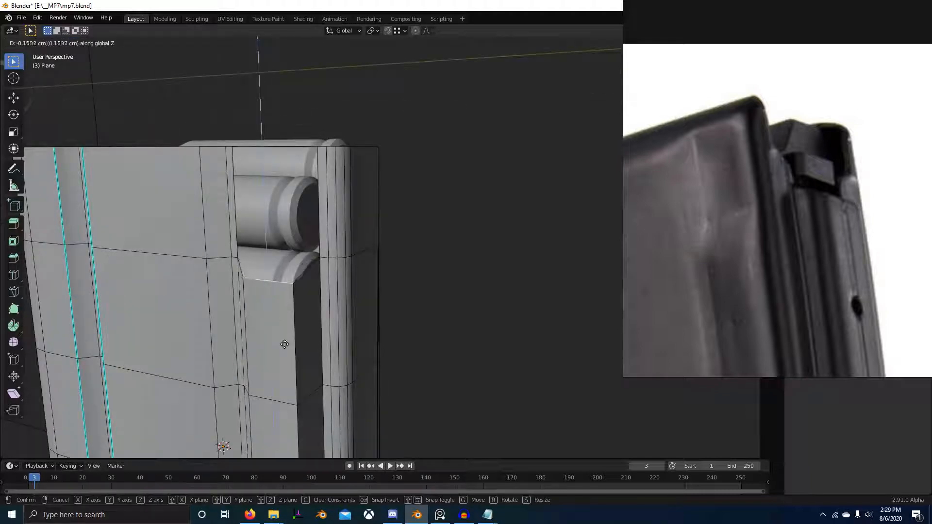
pyautogui.click(285, 344)
pyautogui.moveTo(285, 344); pyautogui.dragTo(358, 318, button='middle')
# Step: Extrude the lowered panel's rear corner 0.17804 cm up along Z and shift it 0.15684 cm inward along X
pyautogui.rightClick(381, 269)
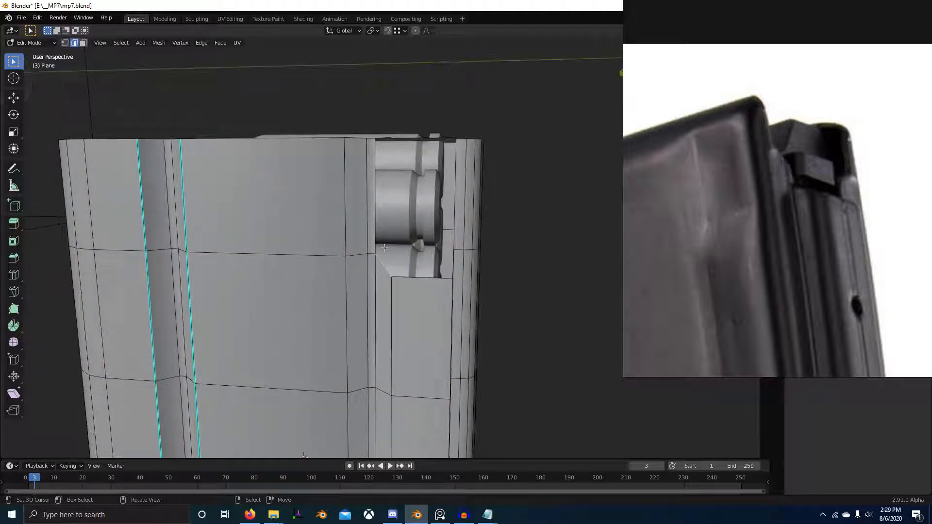
pyautogui.moveTo(411, 281); pyautogui.dragTo(379, 278, button='middle')
pyautogui.moveTo(268, 273); pyautogui.dragTo(243, 311, button='middle')
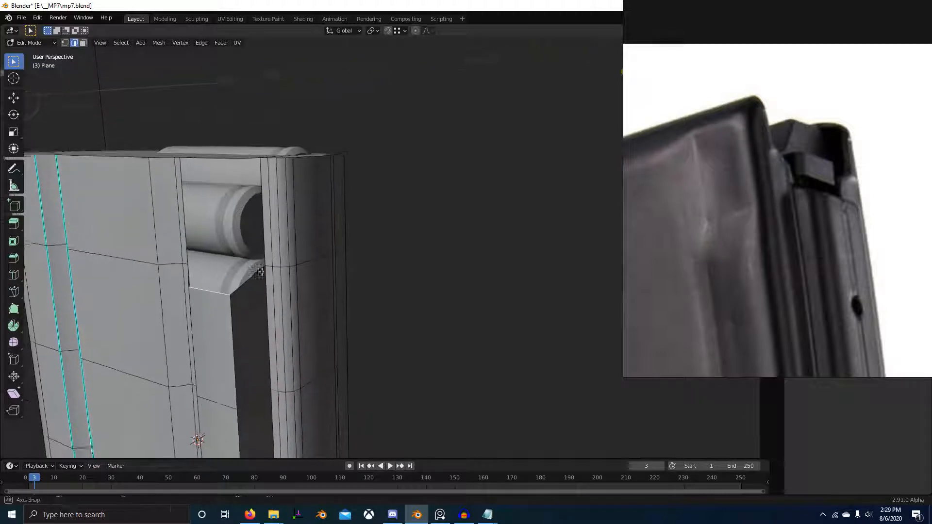
pyautogui.press('1')
pyautogui.press('e')
pyautogui.press('z')
pyautogui.click(264, 268)
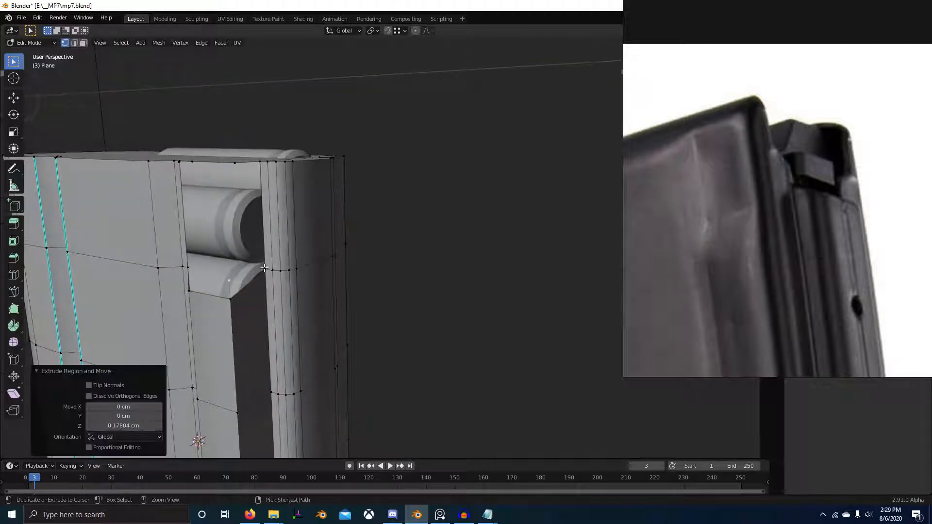
pyautogui.press('g')
pyautogui.press('x')
pyautogui.click(227, 273)
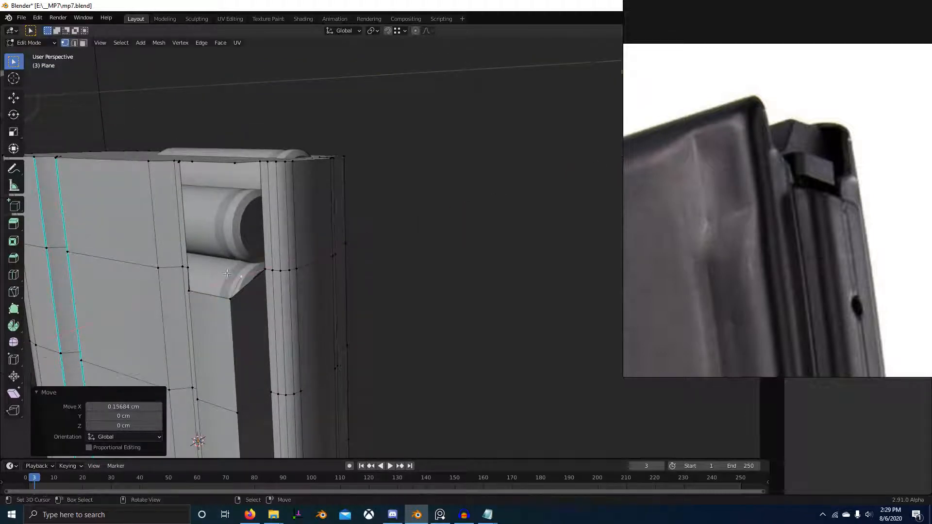
# Step: Form the small sloped face above the side panel and align its upper edge along Z with the neighbouring horizontal edge loop
pyautogui.moveTo(193, 275); pyautogui.dragTo(316, 304, button='middle')
pyautogui.press('2')
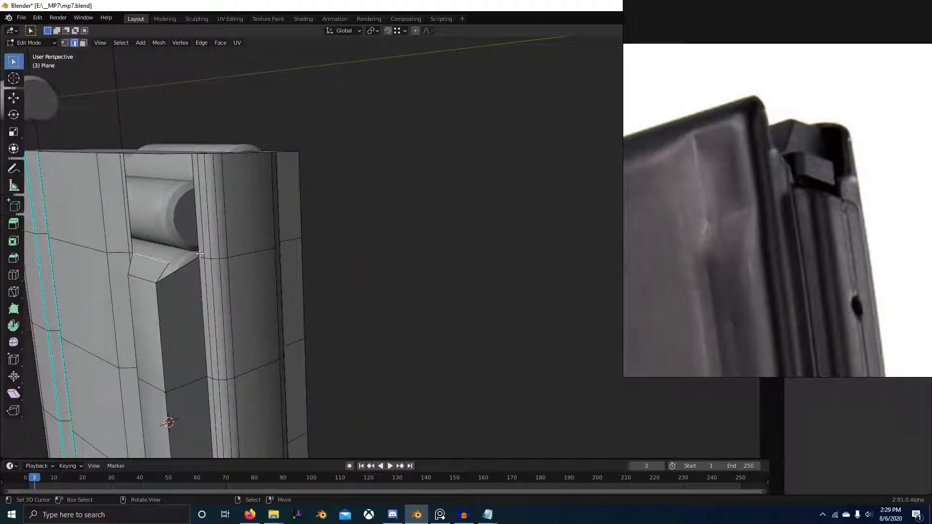
pyautogui.click(168, 264)
pyautogui.press('g')
pyautogui.press('z')
pyautogui.click(198, 257)
# Step: Delete the rear-wall face beside the sloped face and fill a new face that follows the slope
pyautogui.moveTo(199, 257); pyautogui.dragTo(283, 291, button='middle')
pyautogui.press('3')
pyautogui.press('x')
pyautogui.press('Escape')
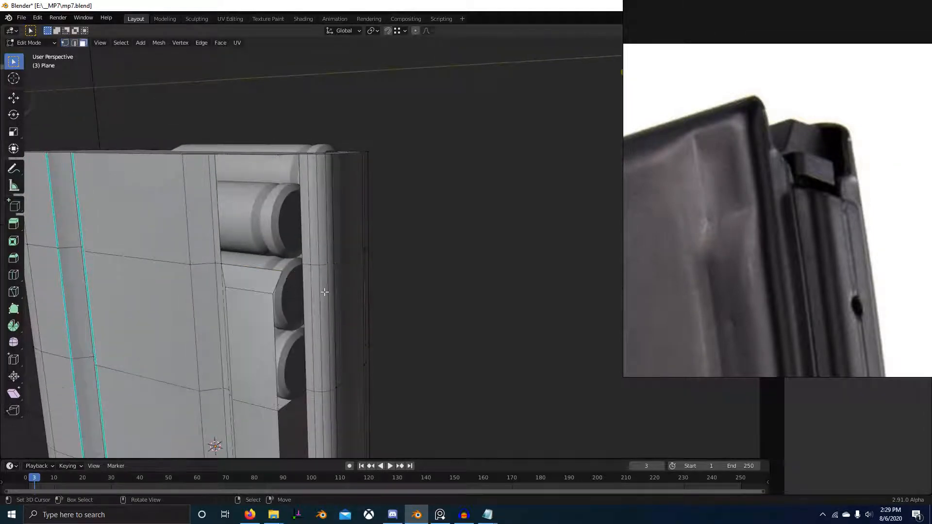
pyautogui.hotkey('ctrl', 'r')
pyautogui.press('Escape')
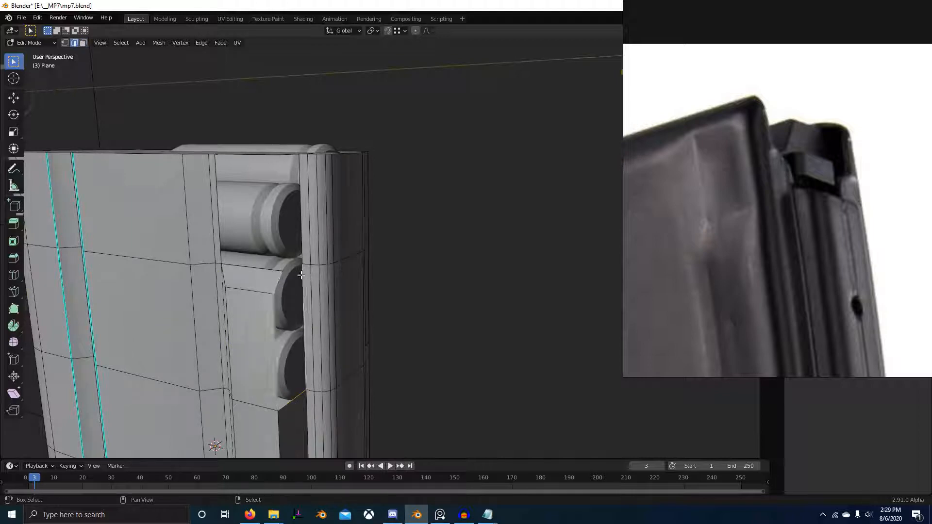
pyautogui.press('f')
pyautogui.hotkey('alt', 'a')
pyautogui.moveTo(282, 302); pyautogui.dragTo(354, 259, button='middle')
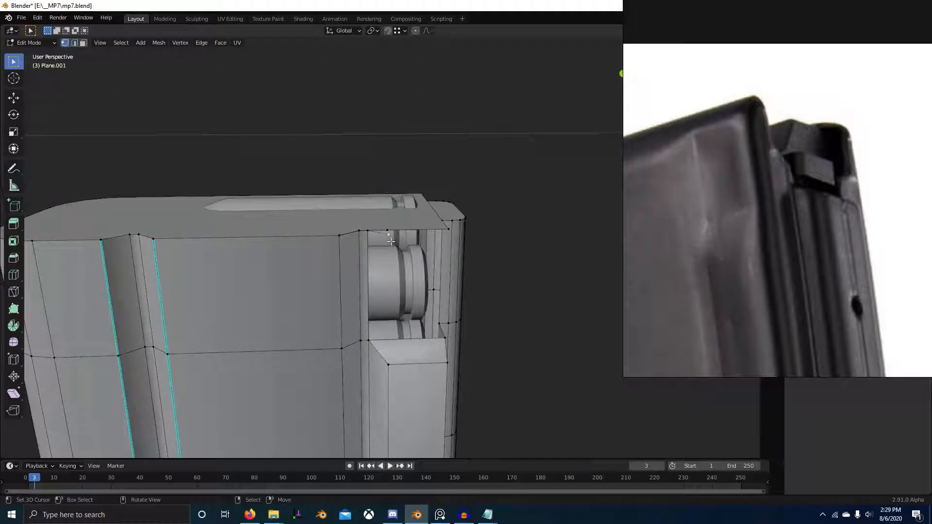
pyautogui.press('x')
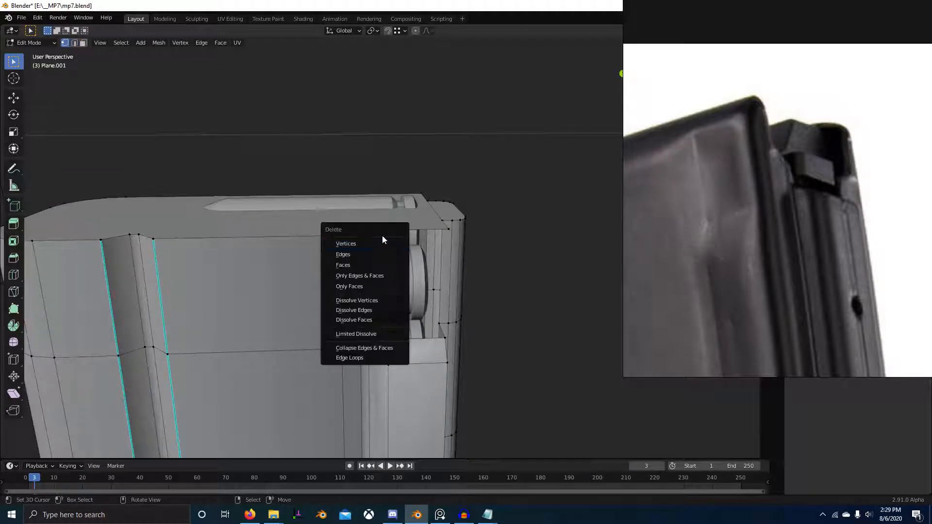
pyautogui.click(384, 241)
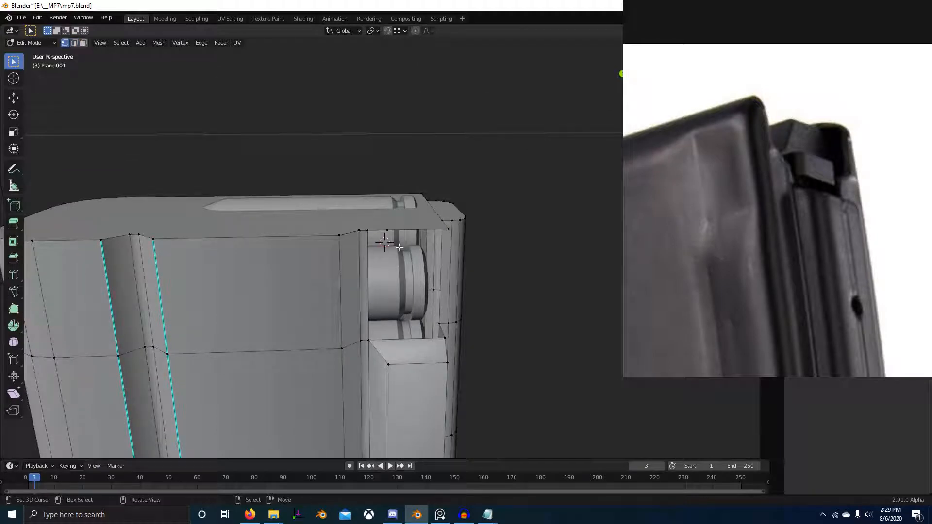
pyautogui.press('f')
pyautogui.hotkey('ctrl', 'z')
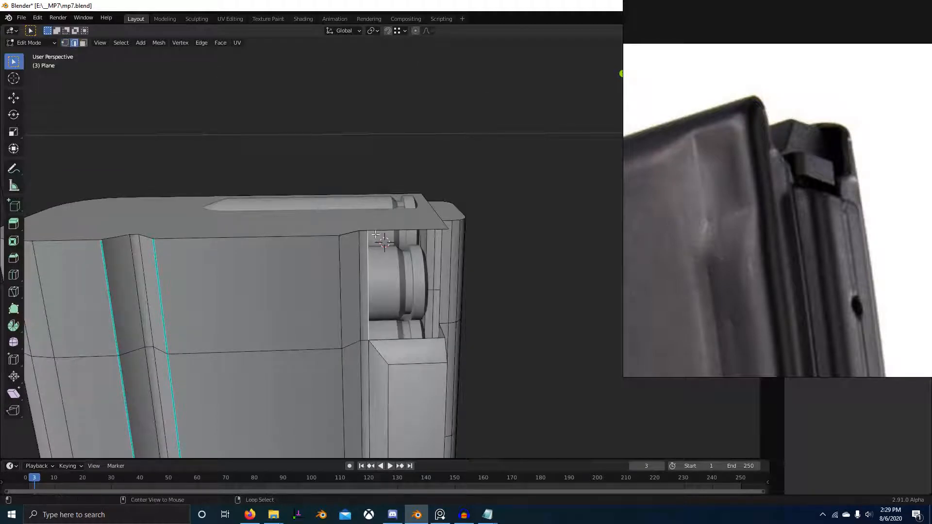
# Step: Extrude a vertex along the opening's upper edge and fill the recessed side face between the second groove and the rear corner
pyautogui.press('1')
pyautogui.rightClick(390, 233)
pyautogui.press('e')
pyautogui.click(376, 230)
pyautogui.moveTo(375, 230); pyautogui.dragTo(202, 357, button='middle')
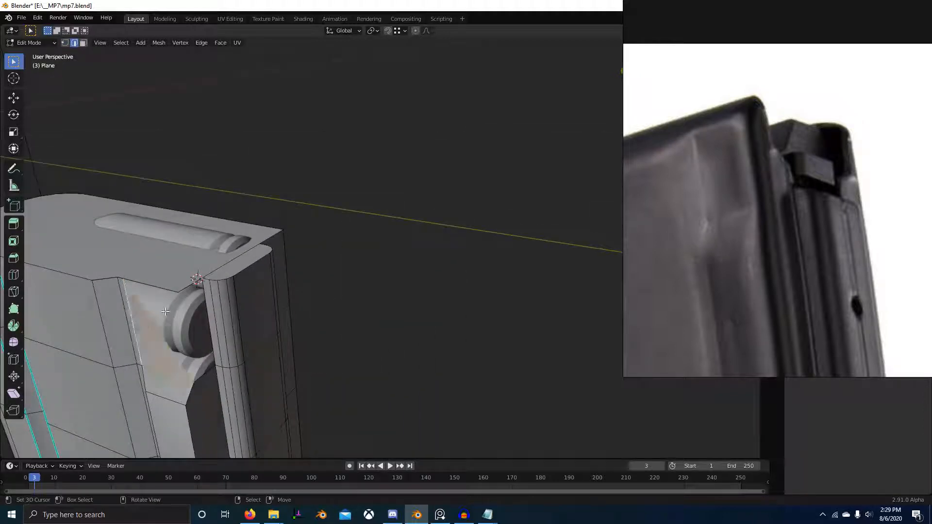
pyautogui.press('f')
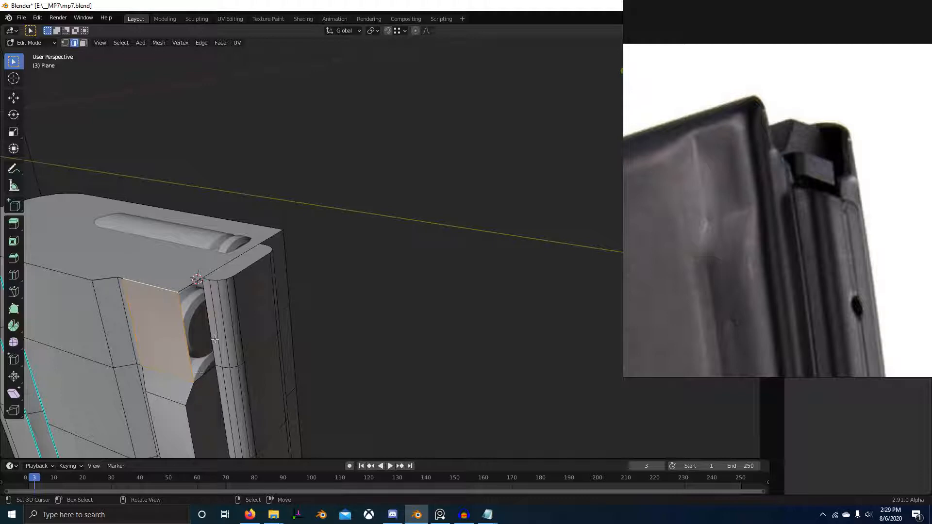
# Step: Fill the rear-wall gap next to the new recessed side face and check the shading in Object Mode
pyautogui.moveTo(215, 339); pyautogui.dragTo(248, 320, button='middle')
pyautogui.press('1')
pyautogui.moveTo(311, 335); pyautogui.dragTo(361, 288, button='middle')
pyautogui.press('2')
pyautogui.keyDown('alt'); pyautogui.rightClick(183, 320); pyautogui.keyUp('alt')
pyautogui.press('f')
pyautogui.scroll(-4, 232, 332)
pyautogui.press('a')
pyautogui.press('Tab')
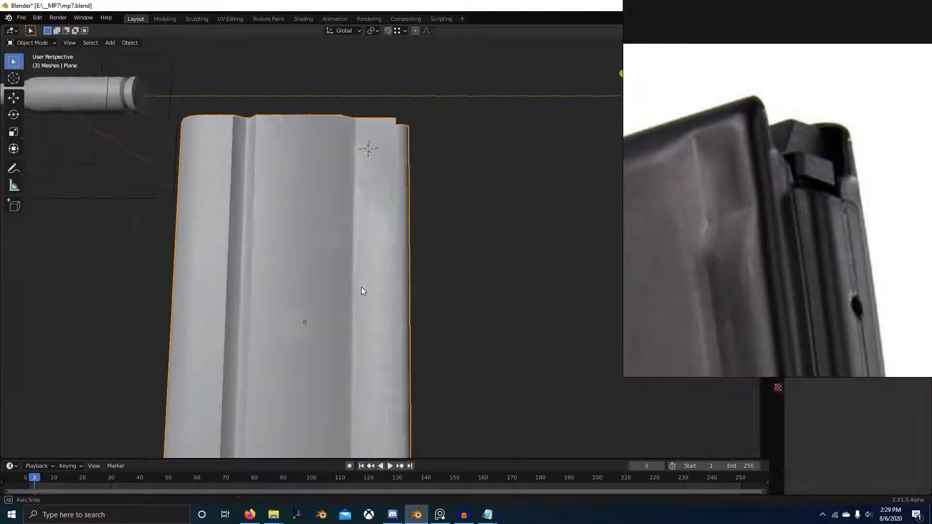
# Step: Mark the edges of the second side groove and of the small sloped face as sharp
pyautogui.press('Tab')
pyautogui.scroll(3, 364, 220)
pyautogui.hotkey('alt', 'a')
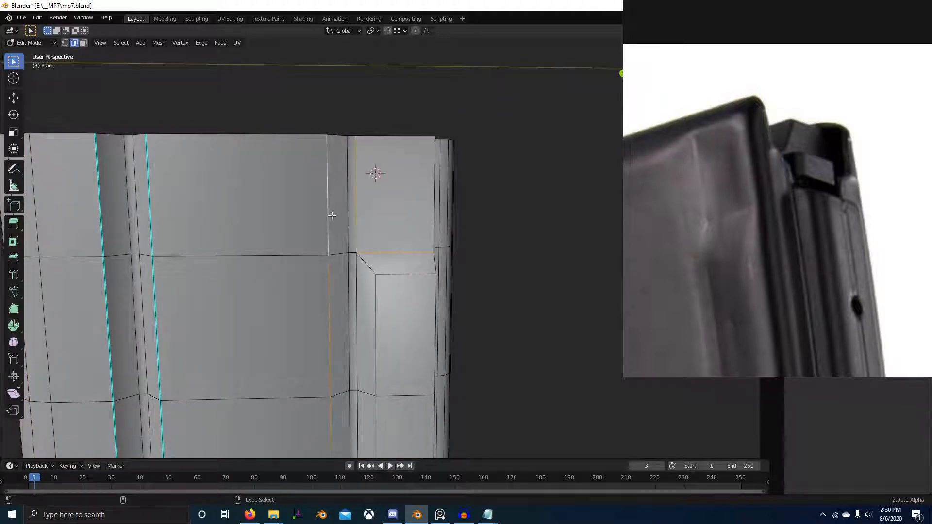
pyautogui.scroll(-6, 376, 321)
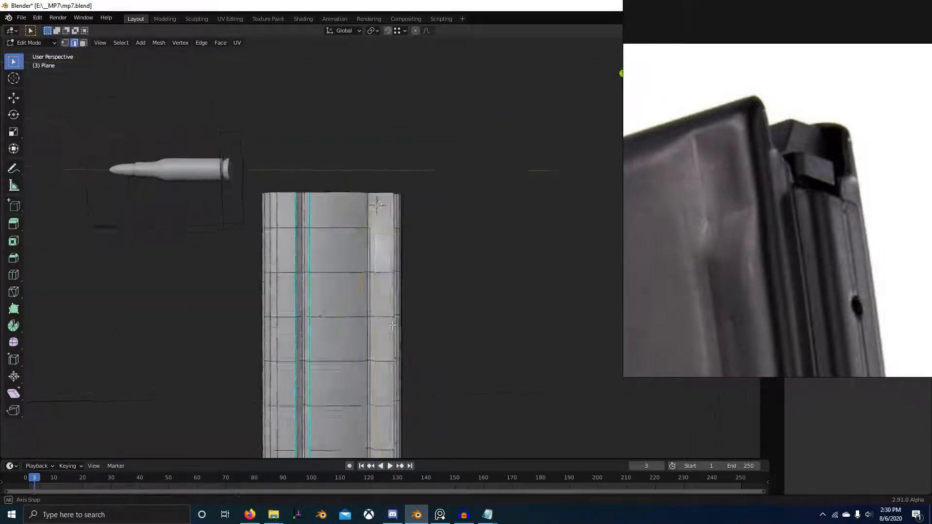
pyautogui.moveTo(425, 270); pyautogui.dragTo(249, 310, button='middle')
pyautogui.hotkey('ctrl', 'e')
pyautogui.click(416, 290)
pyautogui.press('Tab')
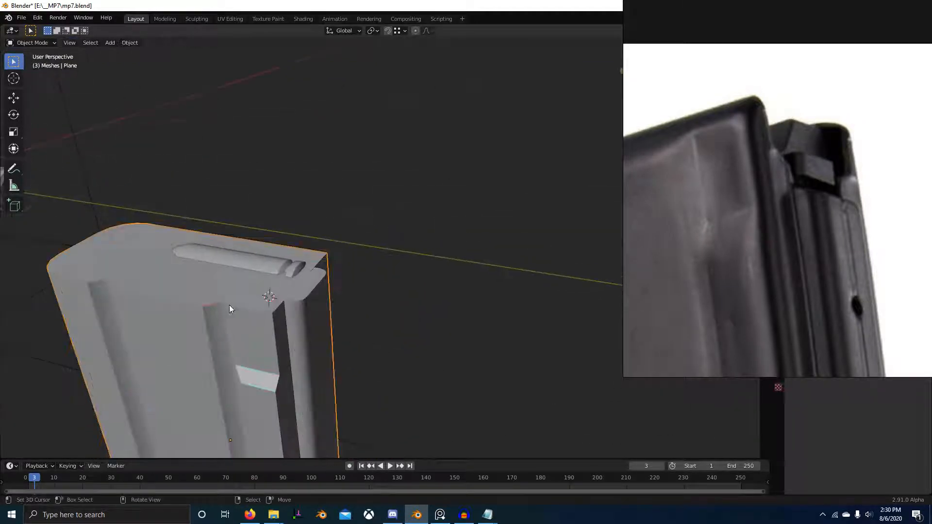
# Step: Delete the extra object overlapping the magazine body and compare the shape with the magazine photo in PureRef
pyautogui.press('Delete')
pyautogui.moveTo(311, 340); pyautogui.dragTo(491, 249, button='middle')
pyautogui.scroll(-3, 774, 159)
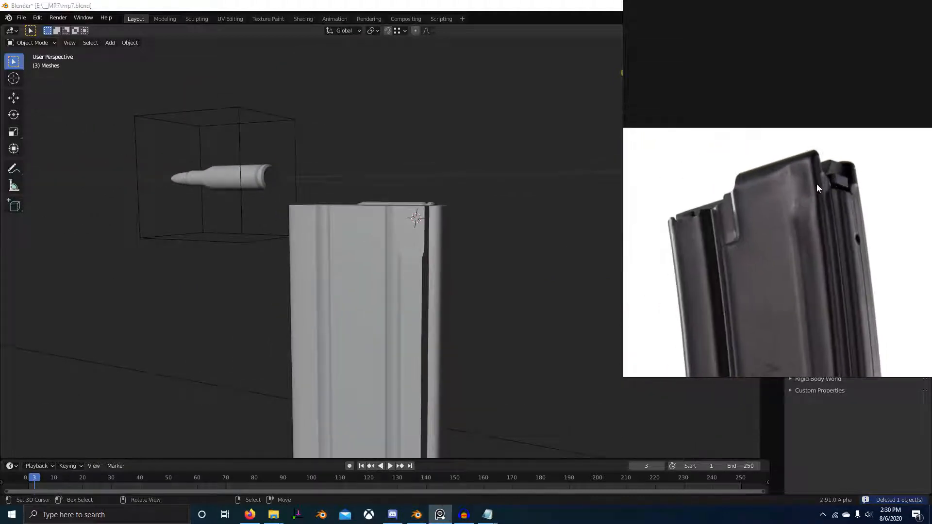
pyautogui.scroll(3, 804, 210)
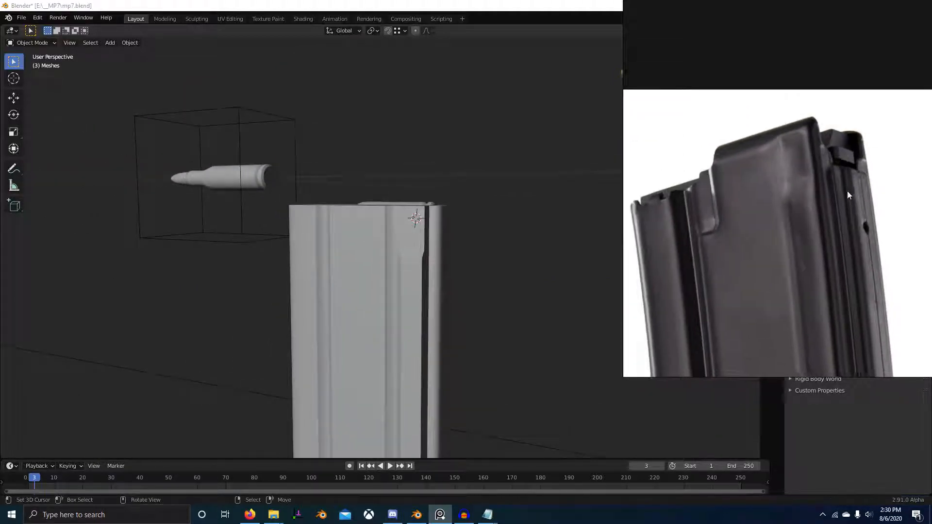
pyautogui.scroll(-2, 851, 247)
# Step: Return to Blender and symmetrize the whole magazine mesh from -X to +X
pyautogui.moveTo(475, 267); pyautogui.dragTo(441, 287, button='middle')
pyautogui.click(349, 275)
pyautogui.press('Tab')
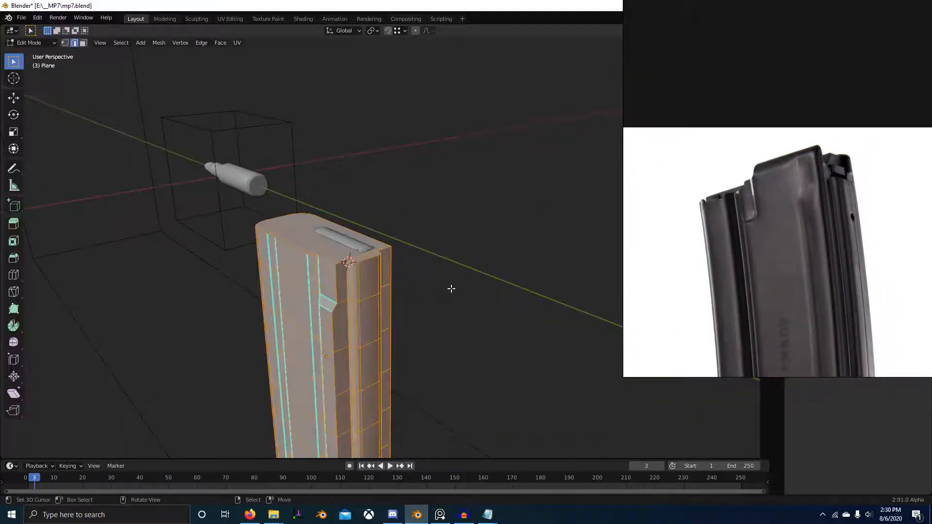
pyautogui.press('F3')
pyautogui.write('symm')
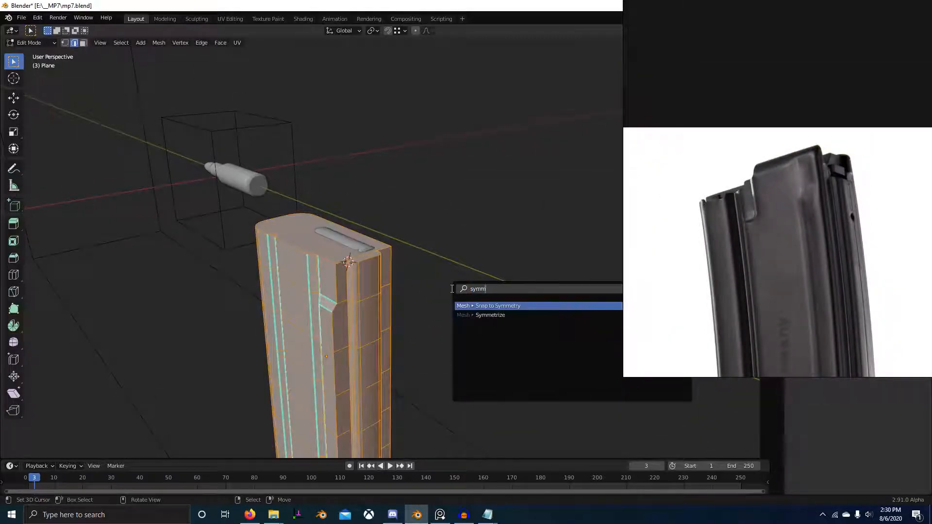
pyautogui.write('et')
pyautogui.press('Down')
pyautogui.press('Return')
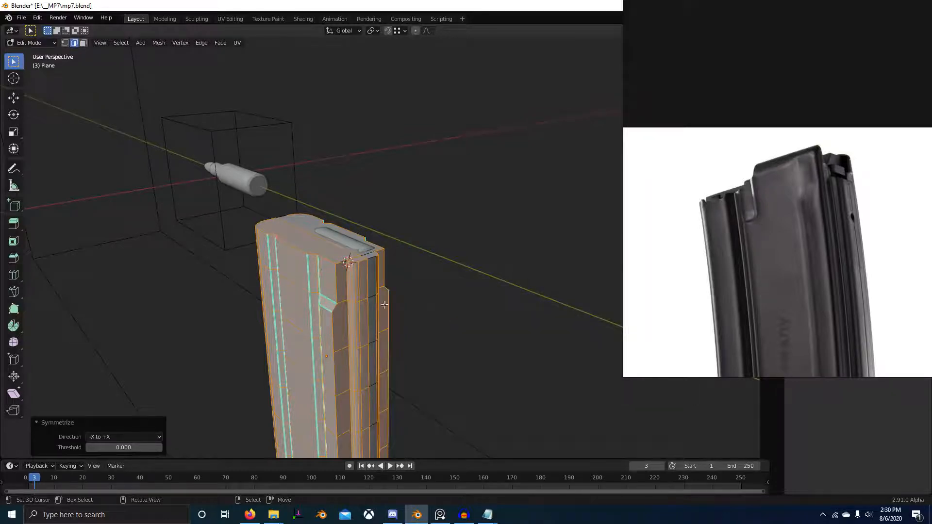
# Step: Select the vertical centre edges along the magazine's rounded front
pyautogui.moveTo(384, 305); pyautogui.dragTo(491, 277, button='middle')
pyautogui.scroll(2, 447, 277)
pyautogui.moveTo(432, 274); pyautogui.dragTo(438, 301, button='middle')
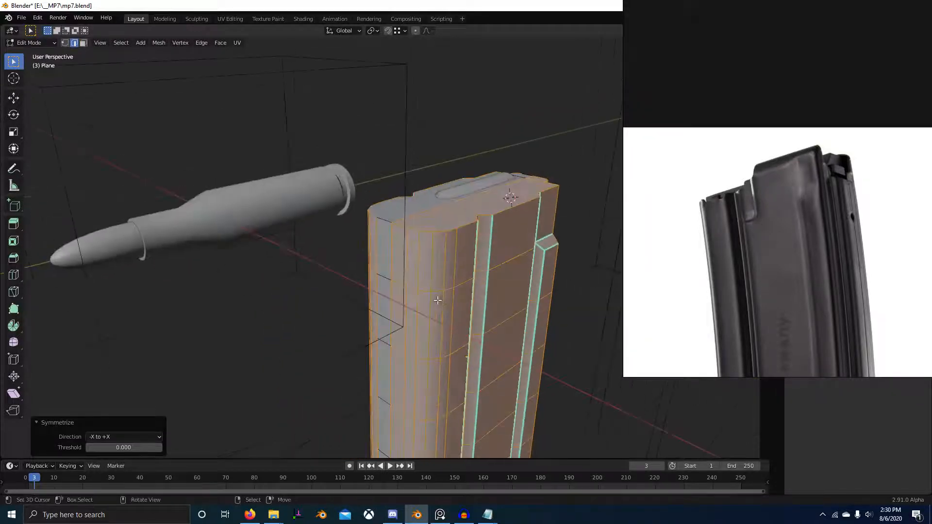
pyautogui.moveTo(425, 296); pyautogui.dragTo(465, 233, button='middle')
pyautogui.keyDown('ctrl'); pyautogui.click(457, 298); pyautogui.keyUp('ctrl')
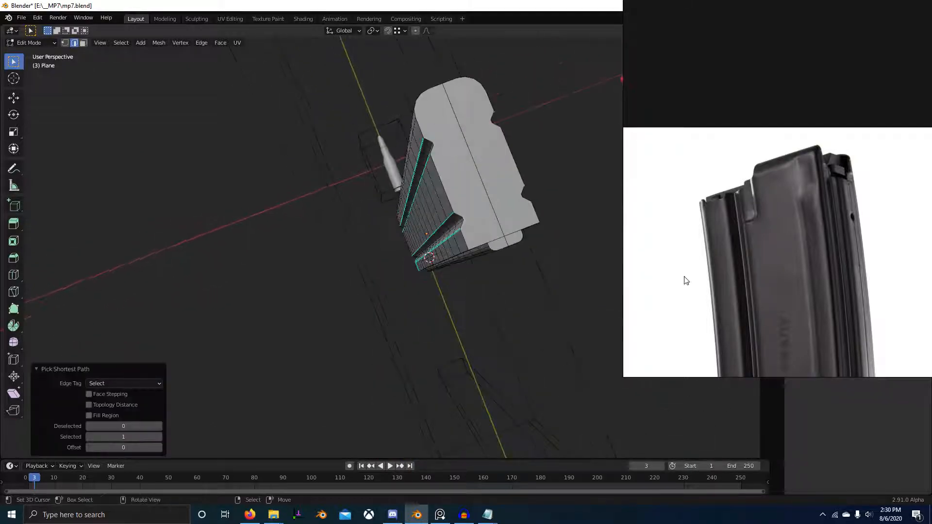
# Step: Switch to PureRef and examine the magazine photos for the curvature of the front wall
pyautogui.scroll(-9, 809, 278)
pyautogui.moveTo(808, 279); pyautogui.dragTo(817, 160, button='middle')
pyautogui.scroll(-2, 803, 248)
pyautogui.moveTo(796, 248); pyautogui.dragTo(783, 189, button='middle')
pyautogui.moveTo(829, 283); pyautogui.dragTo(796, 283, button='middle')
pyautogui.scroll(7, 789, 209)
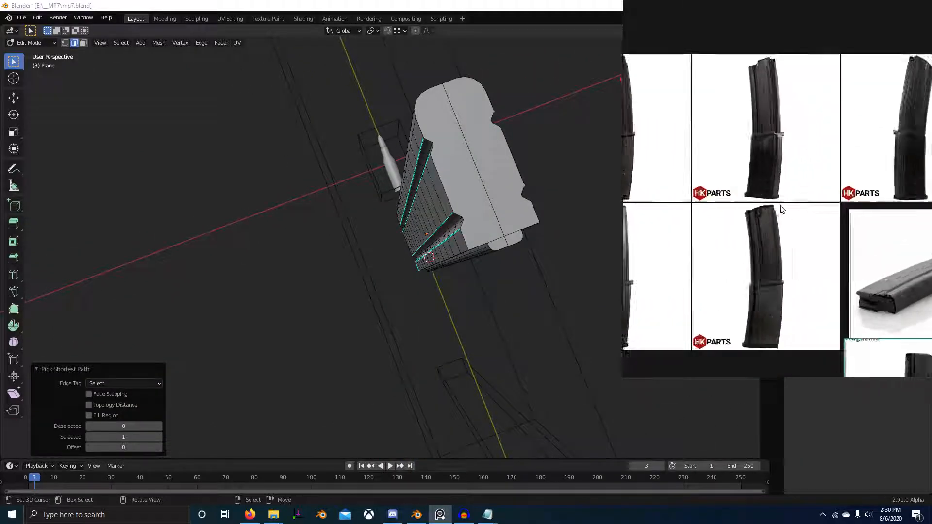
pyautogui.scroll(-7, 759, 241)
pyautogui.moveTo(854, 297); pyautogui.dragTo(739, 179, button='middle')
pyautogui.scroll(7, 739, 174)
pyautogui.scroll(3, 761, 252)
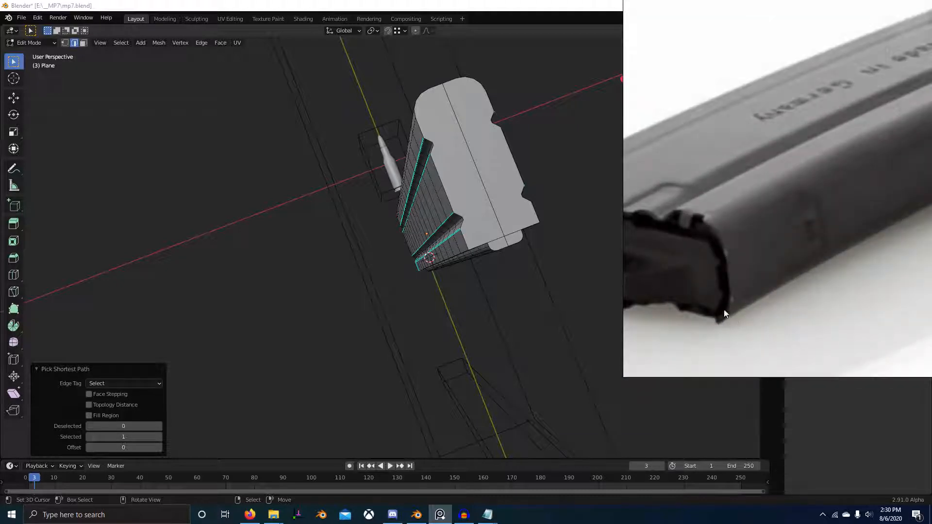
# Step: In Blender's top view, move the magazine's front centre edges 0.012014 cm outward along Y
pyautogui.scroll(-5, 524, 272)
pyautogui.moveTo(514, 248); pyautogui.dragTo(509, 333, button='middle')
pyautogui.press('KP_7')
pyautogui.scroll(6, 475, 301)
pyautogui.keyDown('shift'); pyautogui.moveTo(432, 243); pyautogui.dragTo(476, 275, button='middle'); pyautogui.keyUp('shift')
pyautogui.scroll(10, 476, 275)
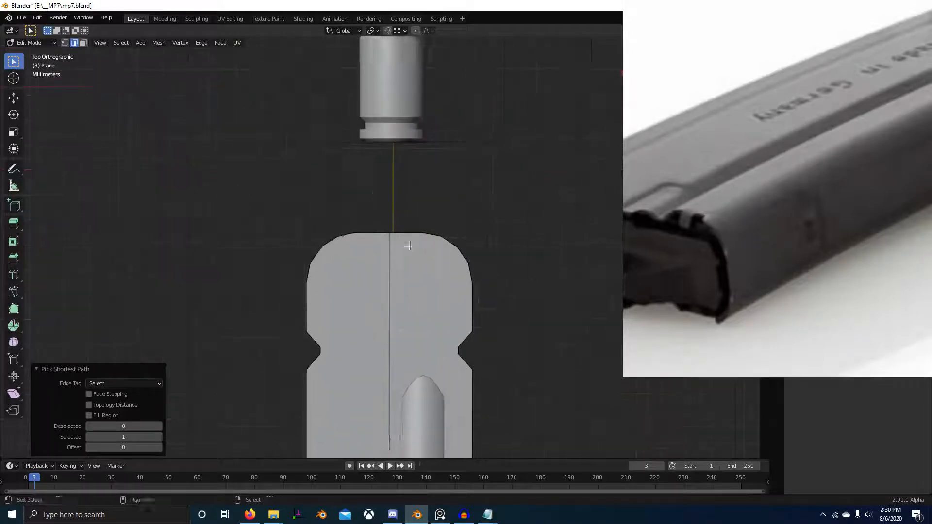
pyautogui.click(404, 252)
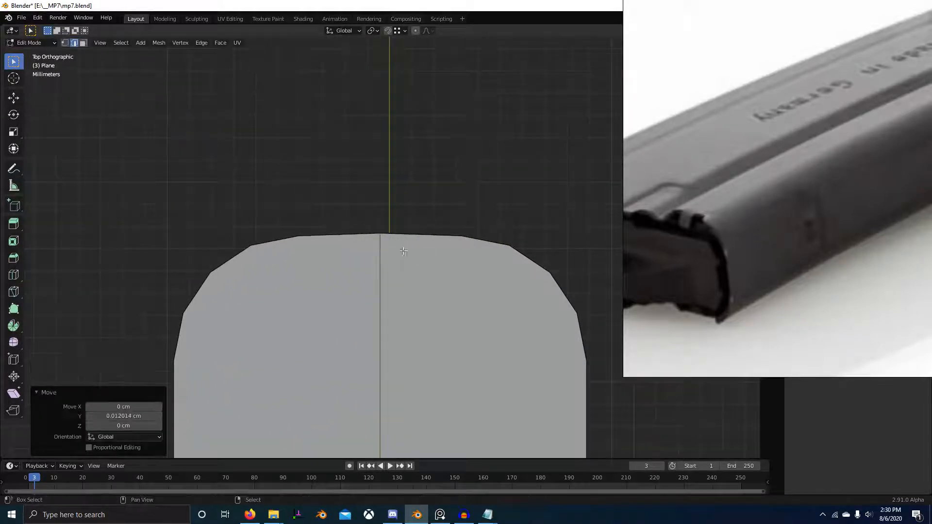
# Step: Shrink the PureRef window to uncover the modifier settings and show the magazine's bend modifier in the viewport
pyautogui.scroll(-8, 437, 297)
pyautogui.moveTo(437, 297); pyautogui.dragTo(437, 242, button='middle')
pyautogui.scroll(-5, 470, 299)
pyautogui.press('Tab')
pyautogui.scroll(3, 438, 243)
pyautogui.moveTo(747, 277); pyautogui.dragTo(763, 243, button='middle')
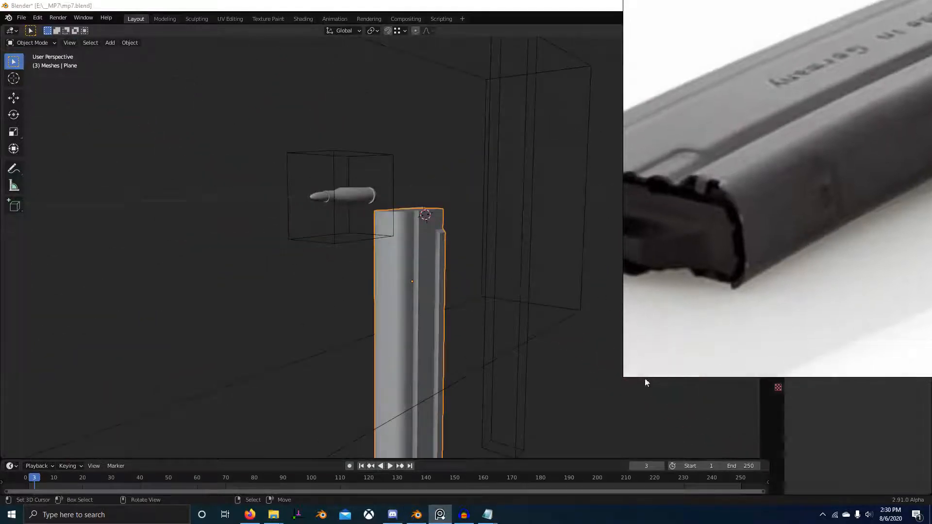
pyautogui.moveTo(626, 374); pyautogui.dragTo(725, 190)
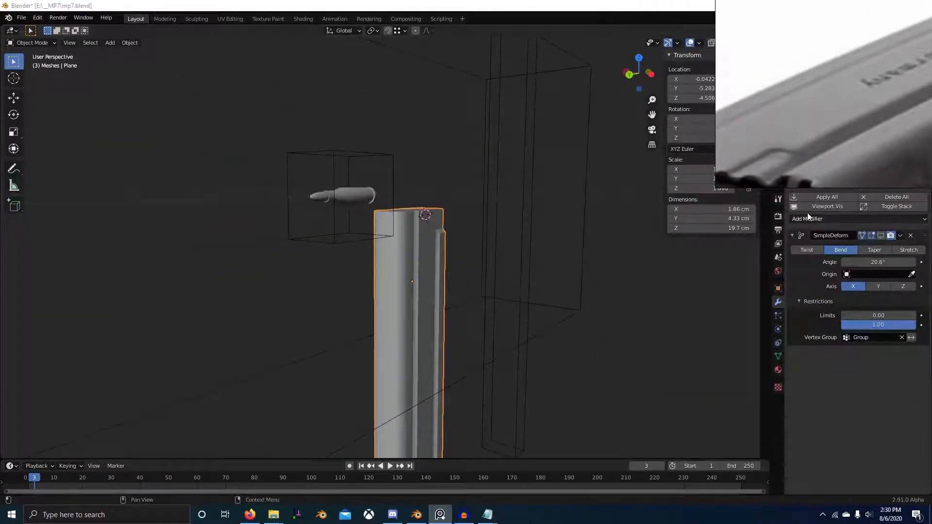
pyautogui.click(821, 207)
pyautogui.moveTo(553, 261); pyautogui.dragTo(508, 288, button='middle')
# Step: Remove all of the magazine's vertices from the vertex group named Group
pyautogui.press('Tab')
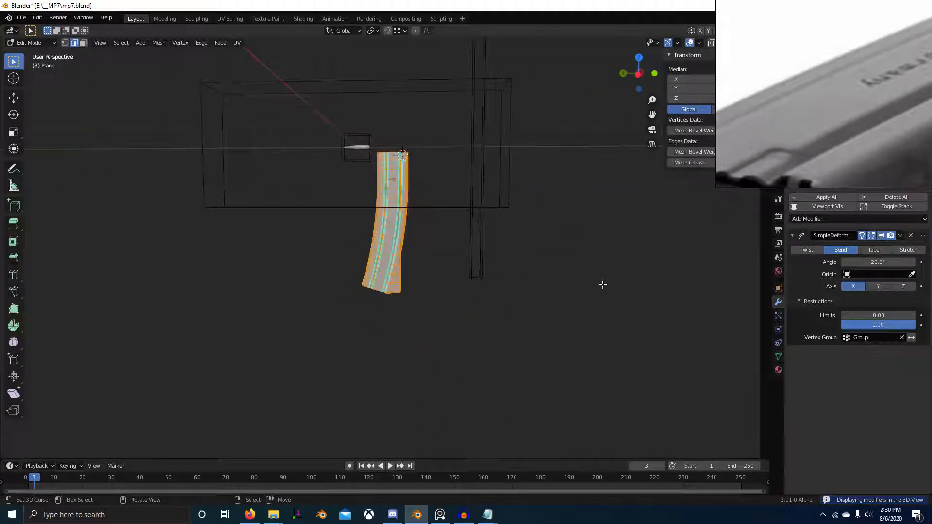
pyautogui.click(779, 356)
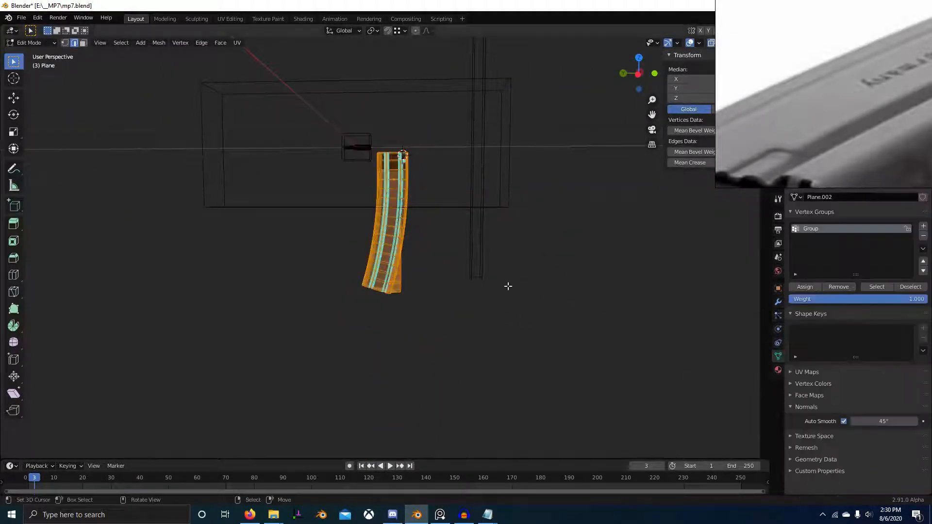
pyautogui.scroll(3, 505, 285)
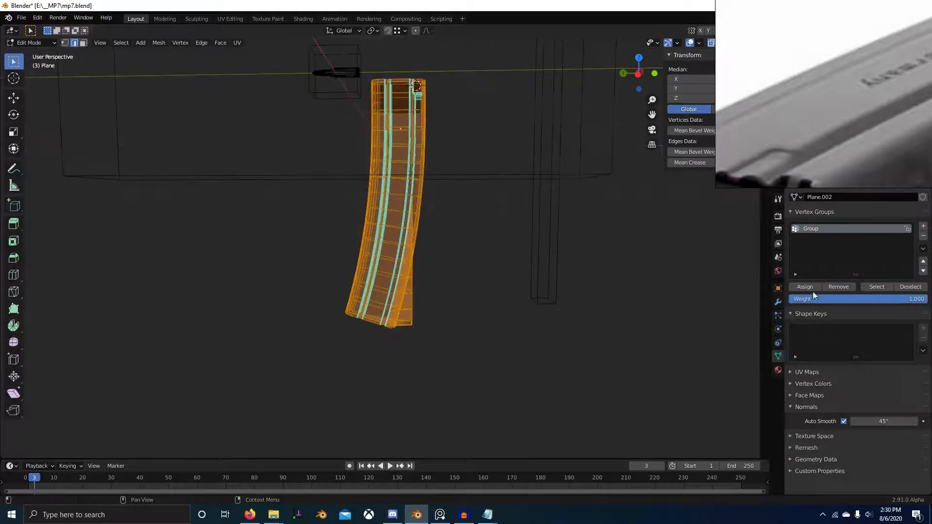
pyautogui.click(849, 289)
# Step: Assign the magazine's vertices below its top section to the vertex group named Group at weight 1.000
pyautogui.press('KP_3')
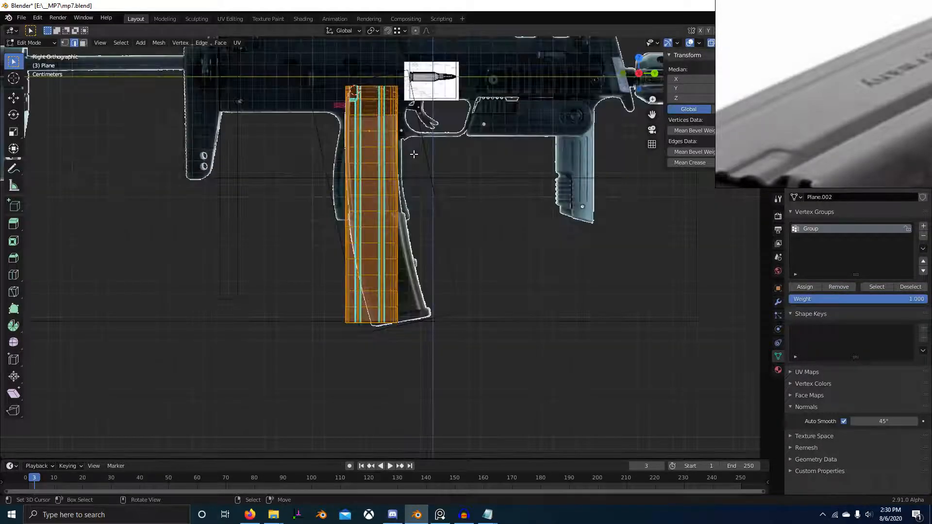
pyautogui.press('1')
pyautogui.hotkey('alt', 'a')
pyautogui.moveTo(326, 185); pyautogui.dragTo(816, 408)
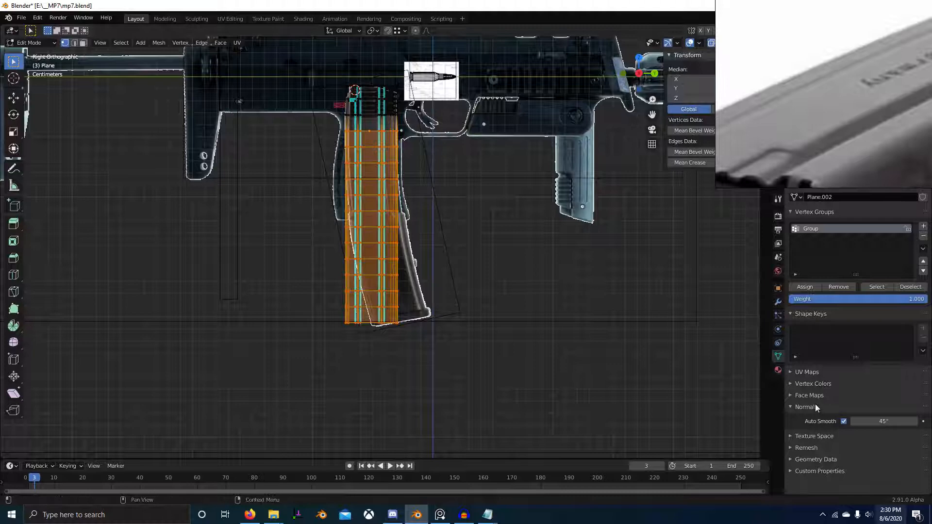
pyautogui.click(805, 287)
# Step: Return to Object Mode with solid shading and examine the bent magazine body from several angles
pyautogui.press('Tab')
pyautogui.hotkey('shift', 'z')
pyautogui.moveTo(502, 262); pyautogui.dragTo(456, 316, button='middle')
pyautogui.scroll(4, 441, 268)
pyautogui.scroll(4, 404, 394)
pyautogui.scroll(-5, 437, 388)
pyautogui.scroll(4, 396, 190)
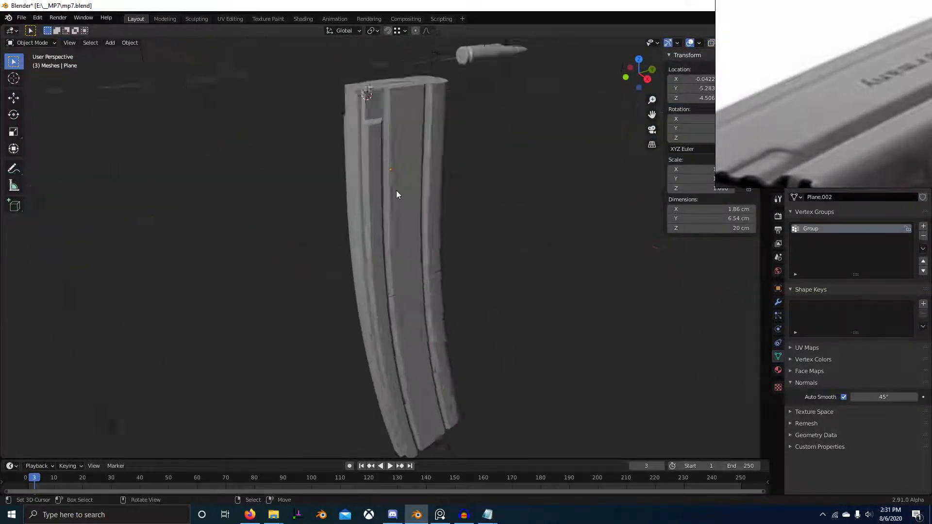
pyautogui.moveTo(396, 191); pyautogui.dragTo(503, 287, button='middle')
pyautogui.scroll(3, 450, 196)
pyautogui.keyDown('shift'); pyautogui.moveTo(503, 286); pyautogui.dragTo(432, 356, button='middle'); pyautogui.keyUp('shift')
pyautogui.scroll(-1, 432, 356)
# Step: Switch to PureRef and examine the magazine photos for the shape of the magazine's upper end and feed lips
pyautogui.moveTo(814, 141); pyautogui.dragTo(816, 83, button='middle')
pyautogui.scroll(-9, 786, 129)
pyautogui.moveTo(785, 178); pyautogui.dragTo(828, 125, button='middle')
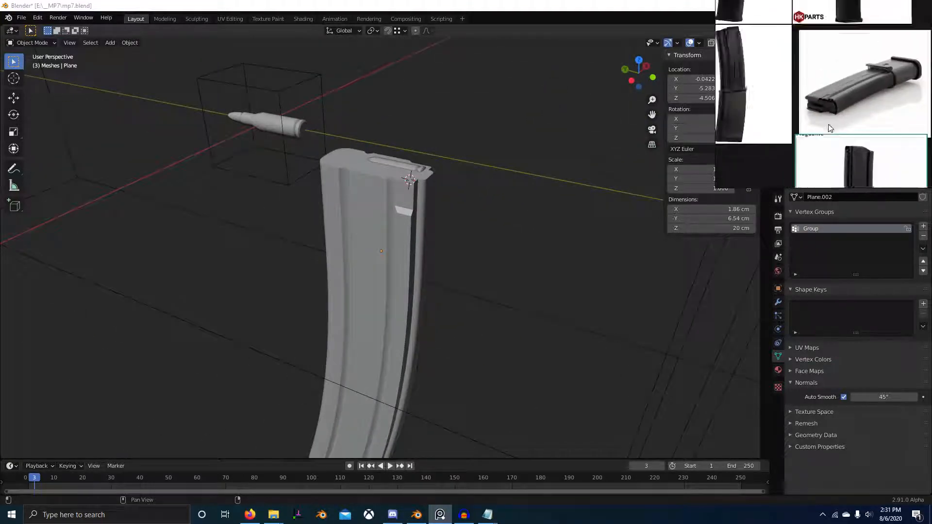
pyautogui.scroll(8, 844, 127)
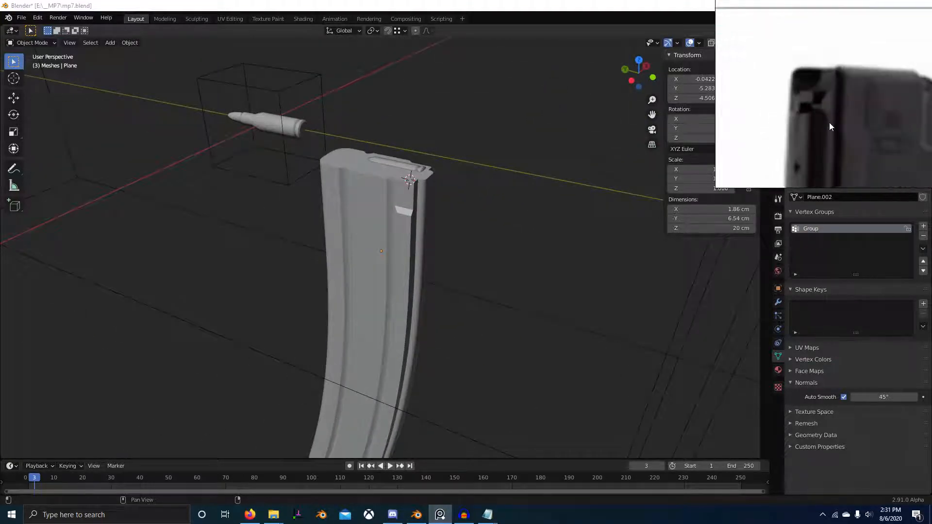
pyautogui.scroll(-6, 829, 125)
pyautogui.scroll(2, 836, 82)
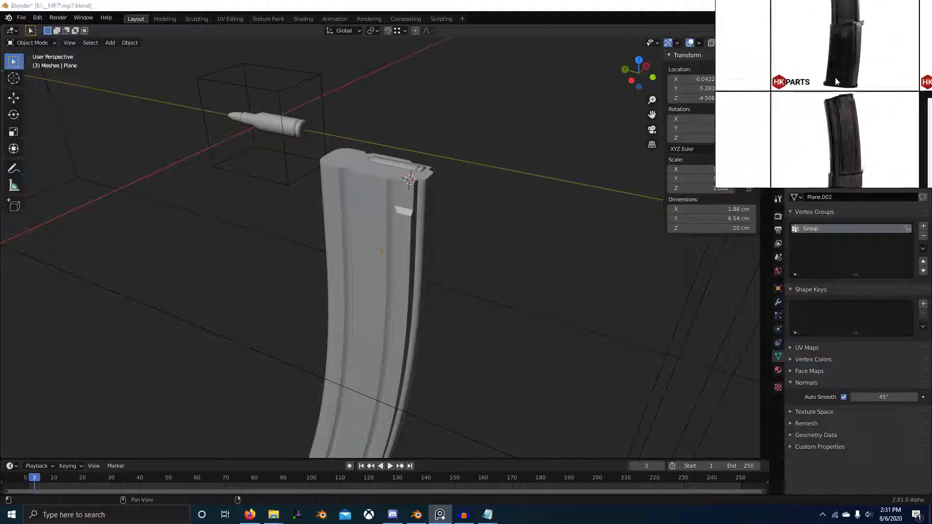
pyautogui.scroll(6, 843, 87)
pyautogui.moveTo(850, 144); pyautogui.dragTo(856, 109, button='middle')
pyautogui.scroll(3, 857, 110)
pyautogui.scroll(-3, 854, 111)
pyautogui.scroll(4, 844, 115)
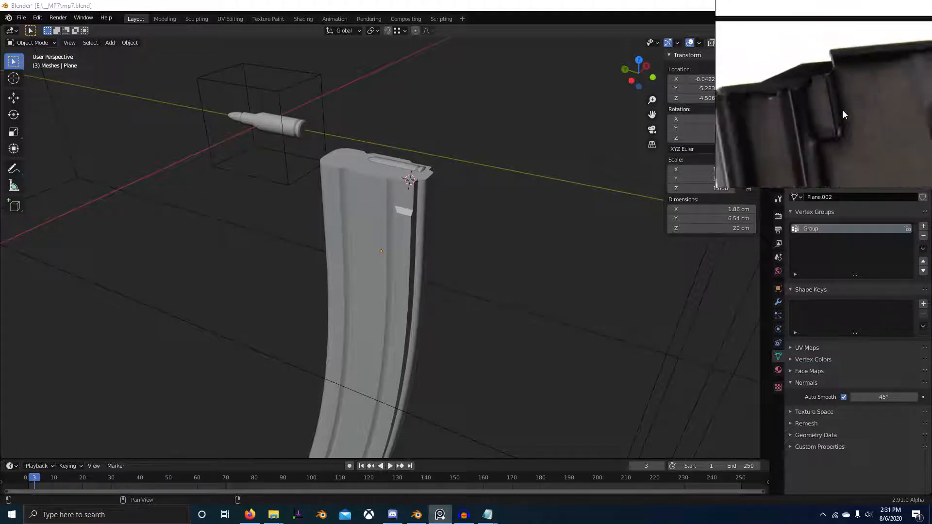
pyautogui.scroll(-5, 843, 110)
pyautogui.scroll(6, 822, 33)
pyautogui.moveTo(792, 114); pyautogui.dragTo(821, 117, button='middle')
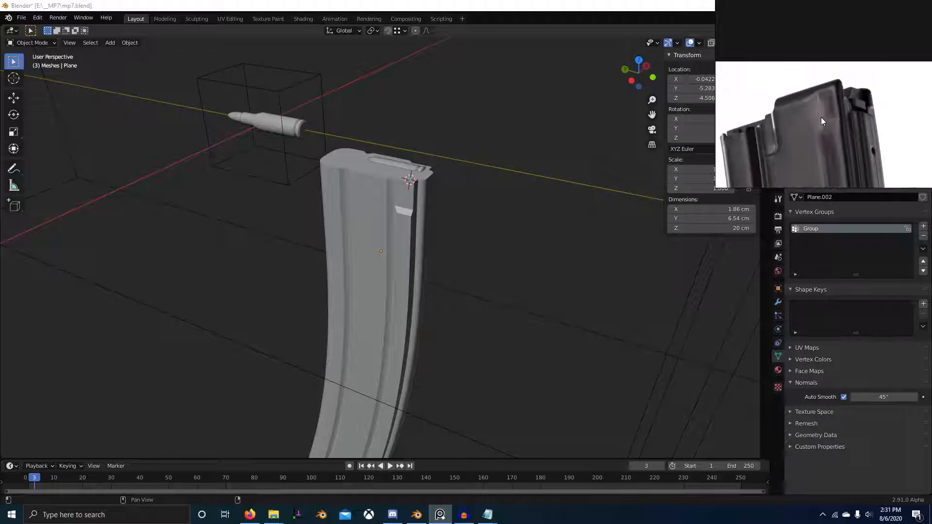
pyautogui.scroll(2, 829, 95)
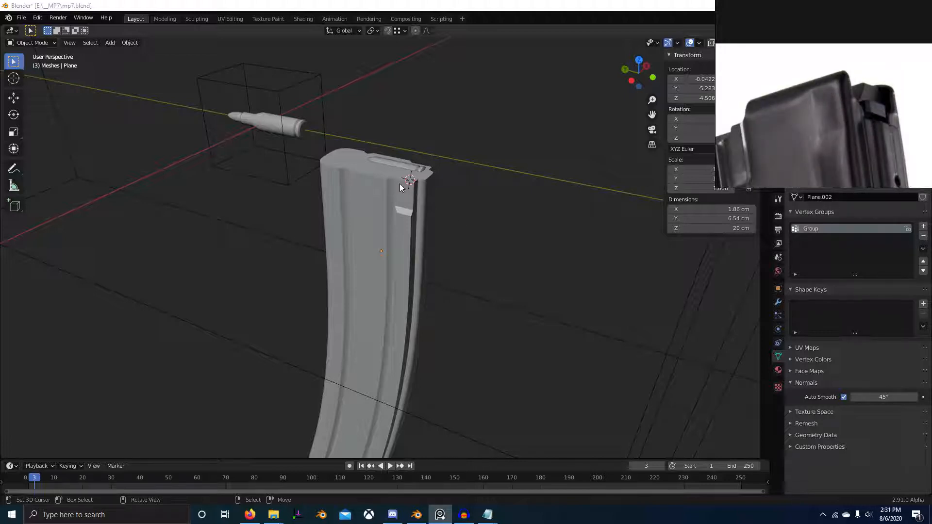
pyautogui.scroll(-4, 806, 101)
pyautogui.moveTo(806, 101); pyautogui.dragTo(824, 86, button='middle')
# Step: Switch back to Blender and save mp7.blend
pyautogui.moveTo(330, 217)
pyautogui.mouseDown(button='middle')
pyautogui.moveTo(378, 208)
pyautogui.moveTo(335, 206)
pyautogui.mouseUp(button='middle')
pyautogui.hotkey('ctrl', 's')
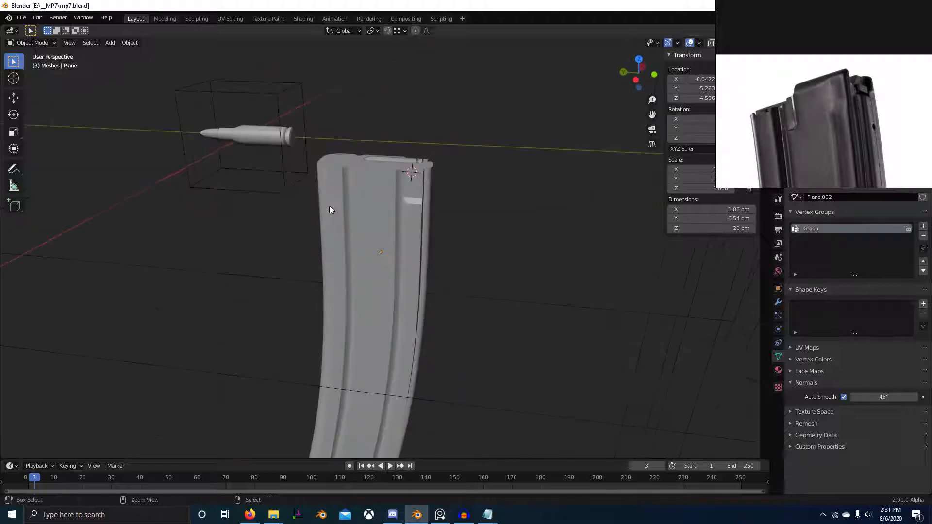
pyautogui.moveTo(464, 199); pyautogui.dragTo(493, 194, button='middle')
# Step: Add a cube mesh at the 3D cursor near the magazine's top, with X-ray on in the right side view
pyautogui.press('KP_3')
pyautogui.hotkey('alt', 'z')
pyautogui.keyDown('shift'); pyautogui.moveTo(418, 168); pyautogui.dragTo(419, 189, button='middle'); pyautogui.keyUp('shift')
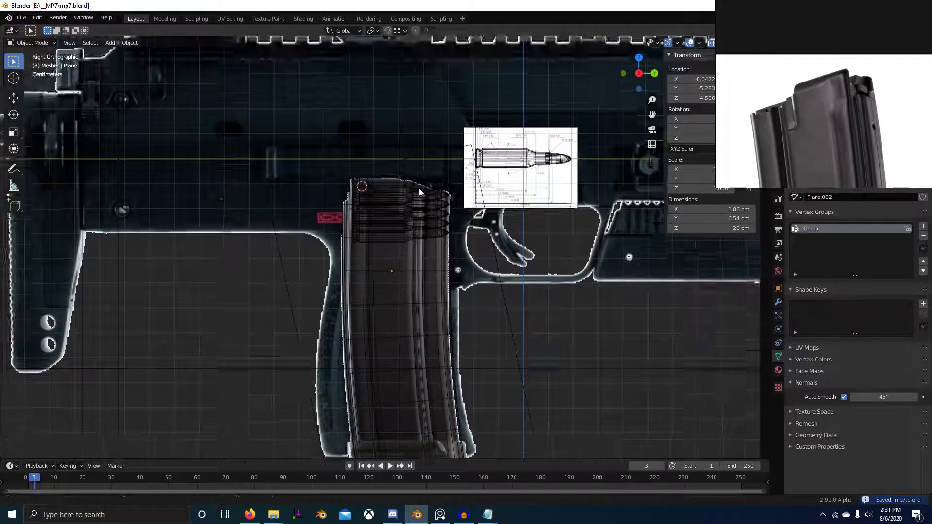
pyautogui.scroll(4, 420, 191)
pyautogui.hotkey('shift', 'a')
pyautogui.moveTo(408, 138)
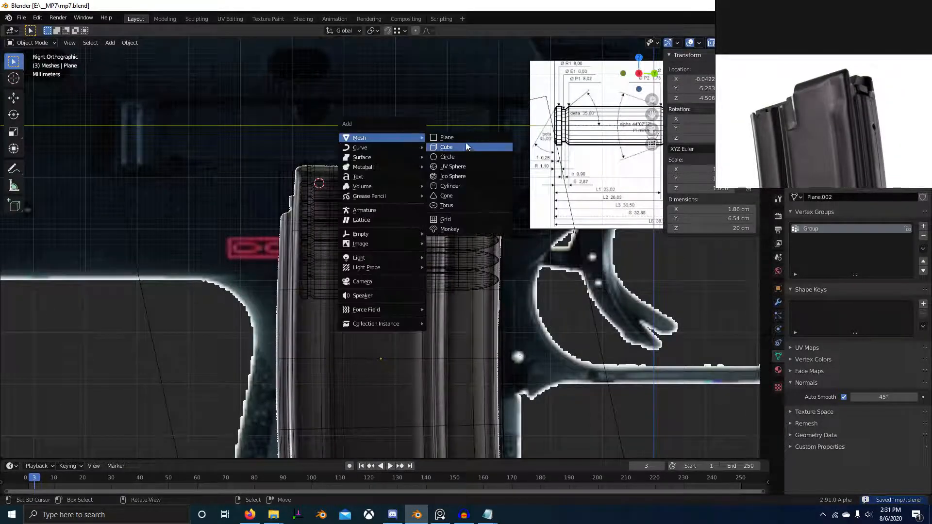
pyautogui.click(467, 146)
# Step: Scale the cube by 0.3 and then further down to about 2.74 cm per side
pyautogui.scroll(-8, 467, 146)
pyautogui.write('s.3')
pyautogui.press('Return')
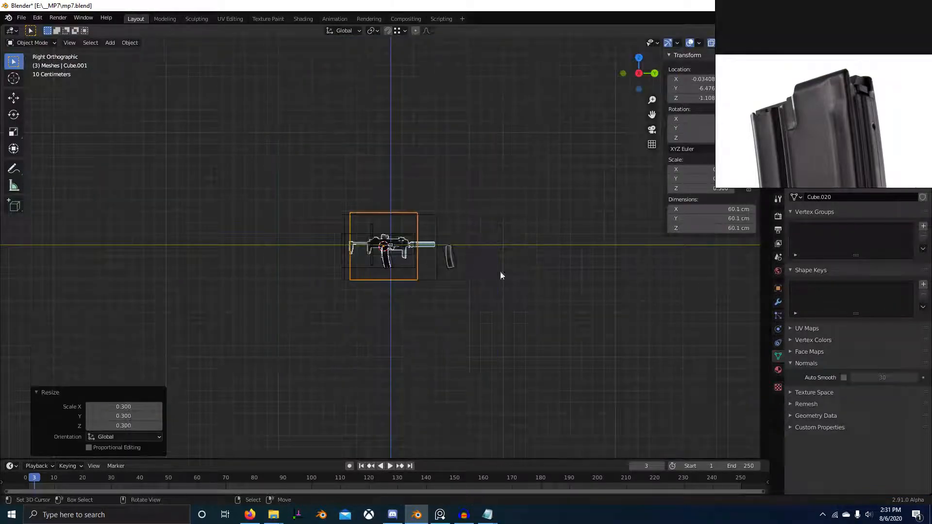
pyautogui.scroll(3, 501, 275)
pyautogui.press('s')
pyautogui.press('Return')
pyautogui.scroll(10, 516, 333)
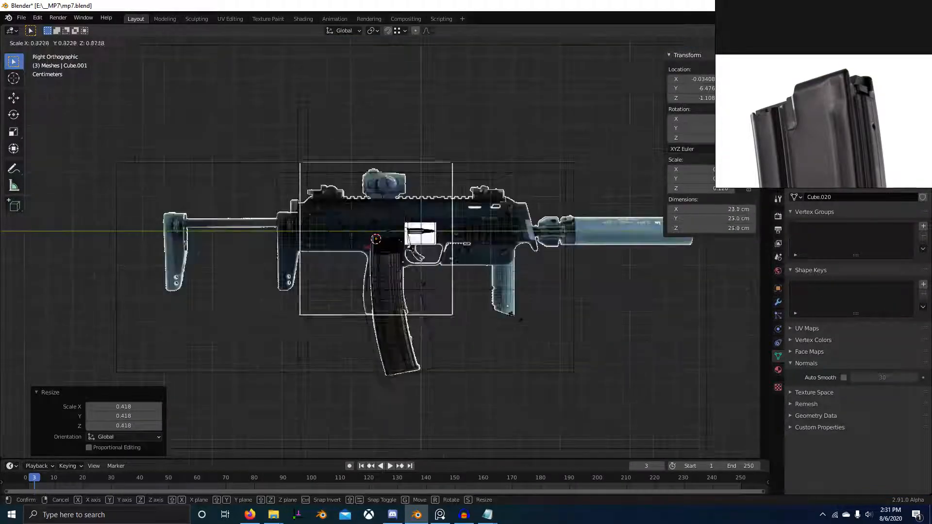
pyautogui.scroll(-2, 379, 307)
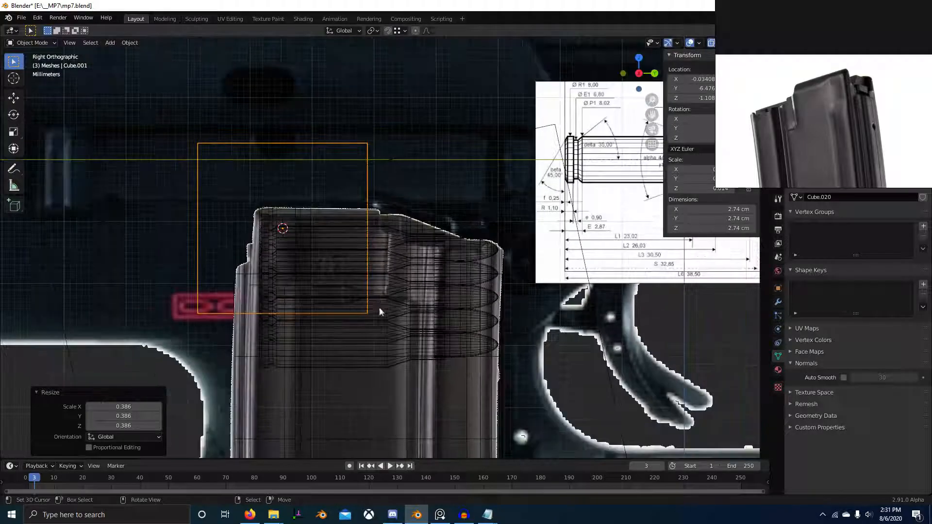
# Step: Move the cube 1.9724 cm up along Z, then lower it to just above the magazine's top
pyautogui.press('g')
pyautogui.press('z')
pyautogui.click(385, 244)
pyautogui.scroll(-5, 550, 280)
pyautogui.hotkey('alt', 'z')
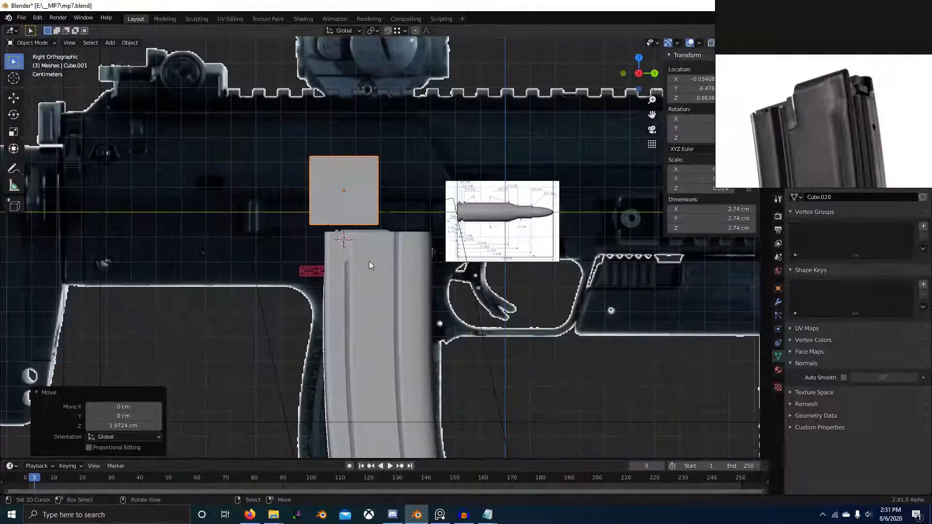
pyautogui.moveTo(368, 261)
pyautogui.mouseDown(button='middle')
pyautogui.moveTo(394, 282)
pyautogui.moveTo(307, 230)
pyautogui.mouseUp(button='middle')
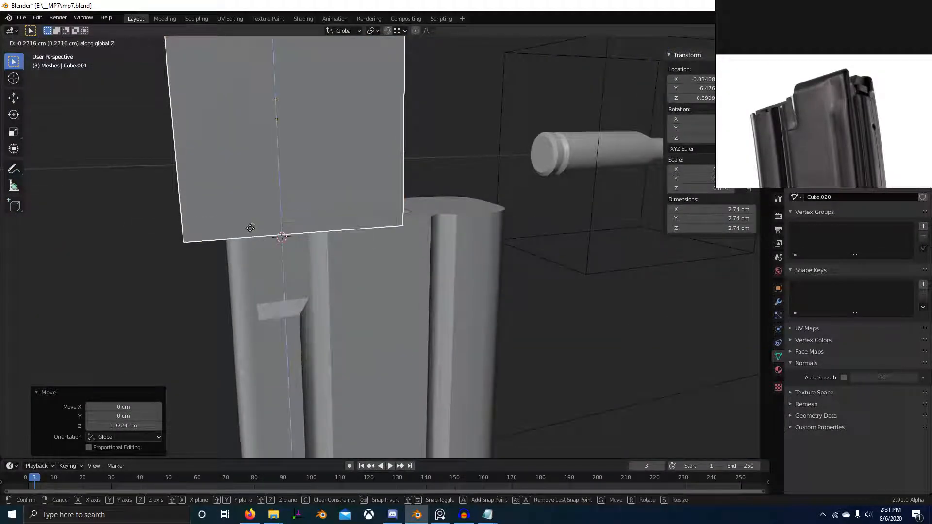
pyautogui.click(251, 228)
pyautogui.scroll(-4, 311, 257)
# Step: In Edit Mode, lower the cube's top vertices along Z to form a flat block above the magazine
pyautogui.press('Tab')
pyautogui.press('KP_3')
pyautogui.hotkey('alt', 'z')
pyautogui.scroll(4, 421, 259)
pyautogui.keyDown('shift'); pyautogui.moveTo(421, 259); pyautogui.dragTo(412, 324, button='middle'); pyautogui.keyUp('shift')
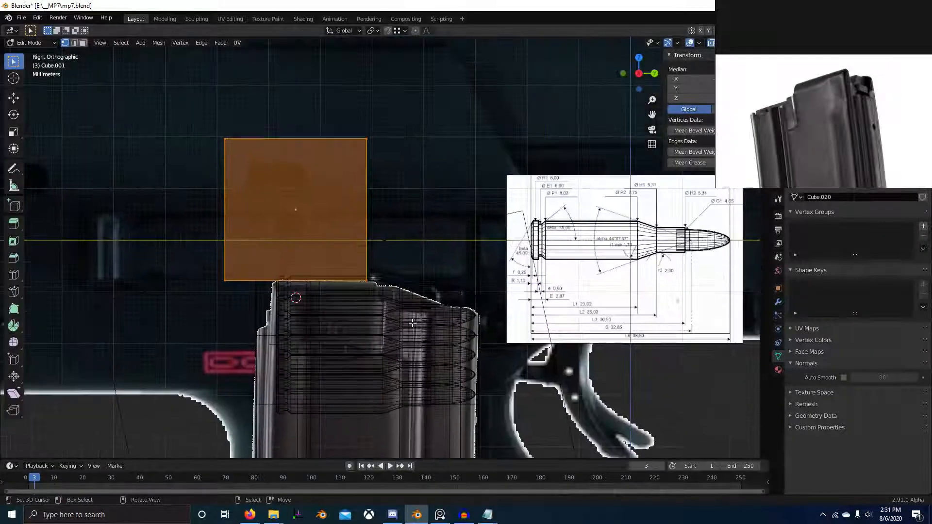
pyautogui.scroll(4, 398, 292)
pyautogui.scroll(-6, 369, 229)
pyautogui.hotkey('alt', 'a')
pyautogui.scroll(4, 495, 199)
pyautogui.press('g')
pyautogui.press('z')
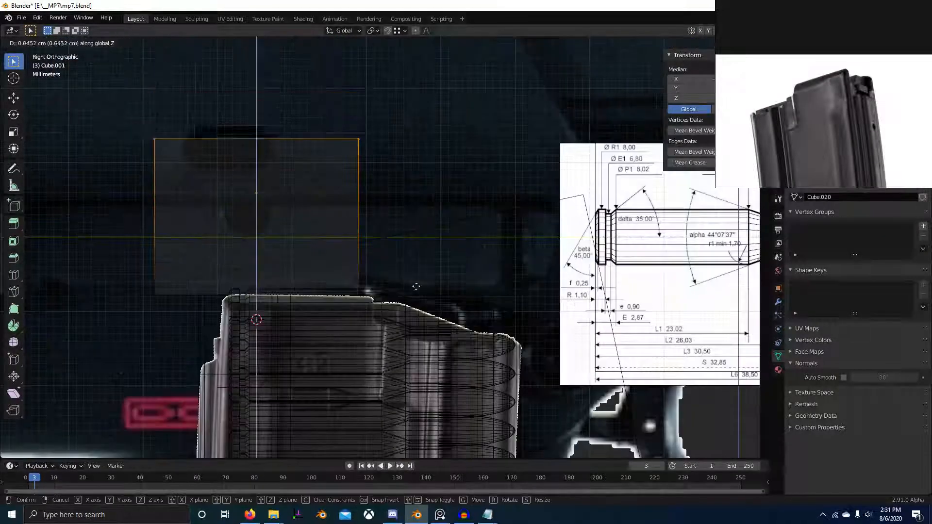
pyautogui.click(476, 321)
# Step: Move the block's front vertices 0.31163 cm and then about 0.27 cm further along Y, to where the magazine's top begins to slope
pyautogui.hotkey('alt', 'a')
pyautogui.moveTo(311, 160); pyautogui.dragTo(367, 357)
pyautogui.moveTo(325, 195); pyautogui.dragTo(367, 297)
pyautogui.keyDown('shift'); pyautogui.moveTo(369, 297); pyautogui.dragTo(369, 285, button='middle'); pyautogui.keyUp('shift')
pyautogui.scroll(2, 379, 286)
pyautogui.press('g')
pyautogui.press('y')
pyautogui.click(383, 293)
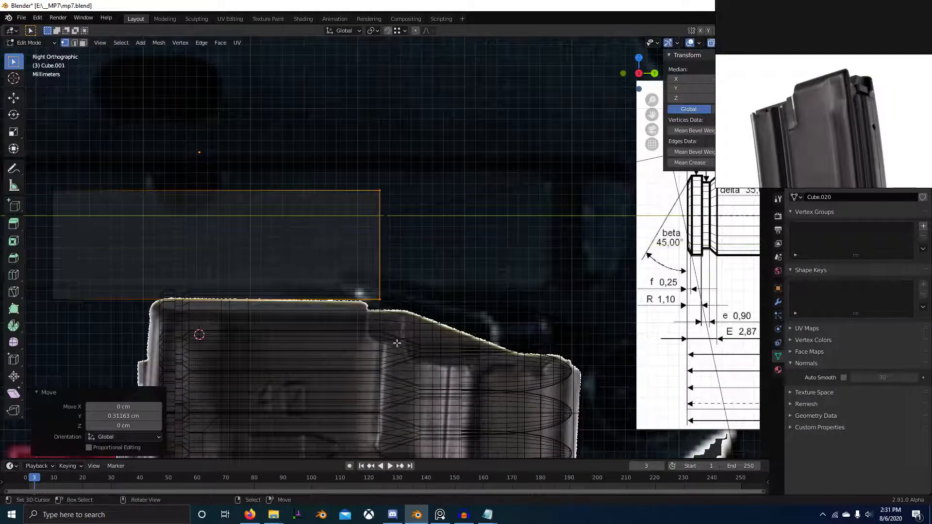
pyautogui.scroll(3, 383, 293)
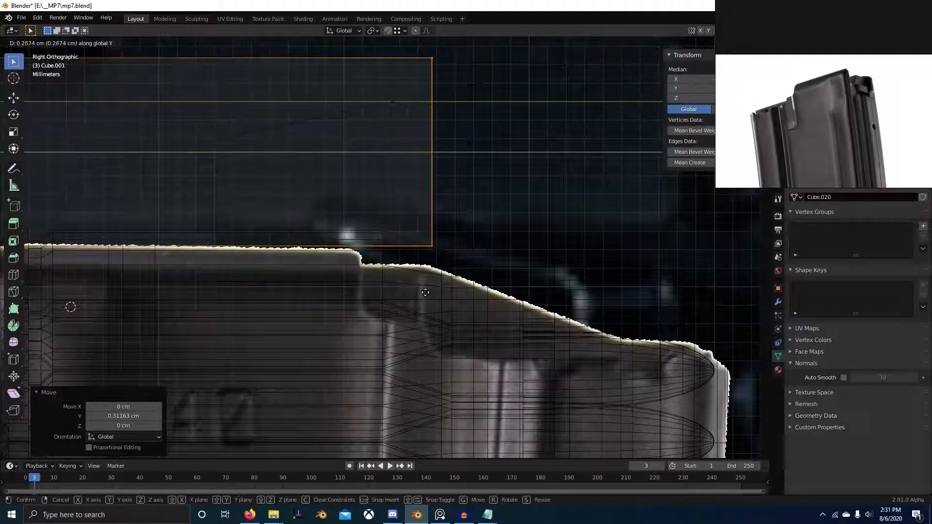
pyautogui.click(424, 292)
pyautogui.scroll(-5, 428, 290)
pyautogui.keyDown('shift'); pyautogui.moveTo(404, 279); pyautogui.dragTo(396, 274, button='middle'); pyautogui.keyUp('shift')
pyautogui.scroll(3, 395, 274)
pyautogui.press('a')
pyautogui.press('g')
pyautogui.press('z')
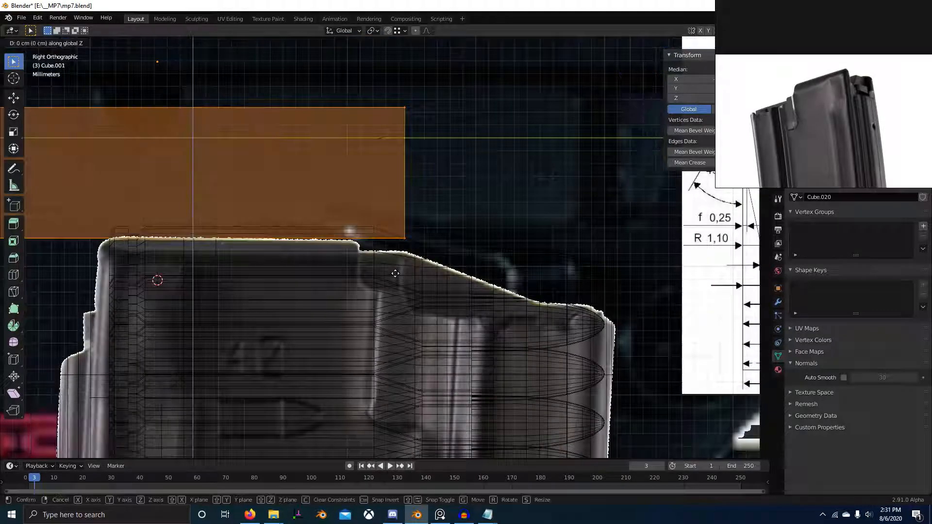
pyautogui.rightClick(406, 273)
pyautogui.scroll(-1, 417, 252)
# Step: Extrude the block's front face and move it 1.4128 cm forward along Y
pyautogui.hotkey('alt', 'a')
pyautogui.press('b')
pyautogui.moveTo(382, 112); pyautogui.dragTo(470, 242)
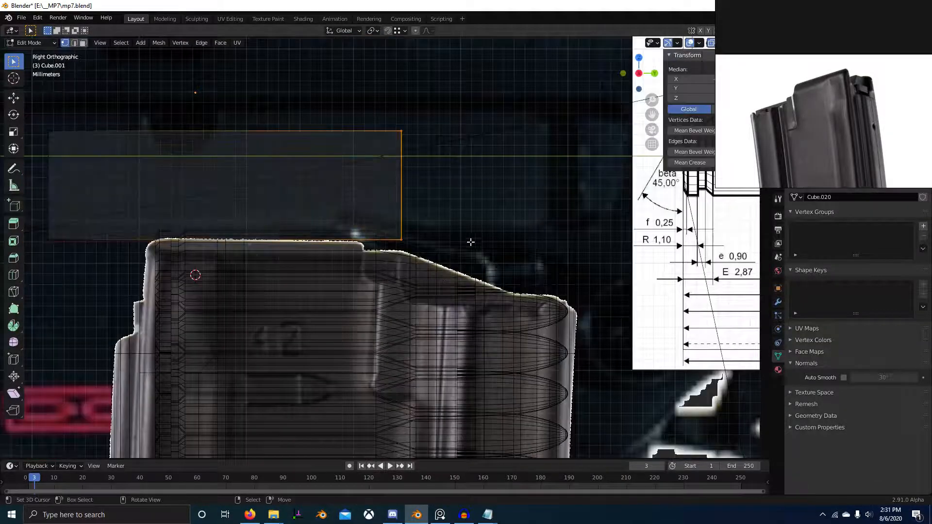
pyautogui.keyDown('shift'); pyautogui.moveTo(470, 241); pyautogui.dragTo(415, 264, button='middle'); pyautogui.keyUp('shift')
pyautogui.press('g')
pyautogui.rightClick(517, 275)
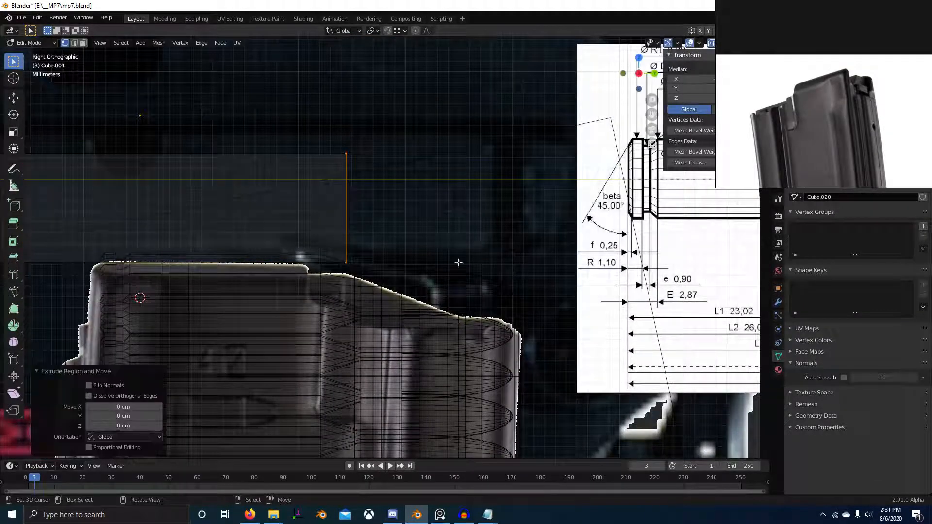
pyautogui.rightClick(389, 239)
pyautogui.moveTo(389, 239); pyautogui.dragTo(380, 290, button='middle')
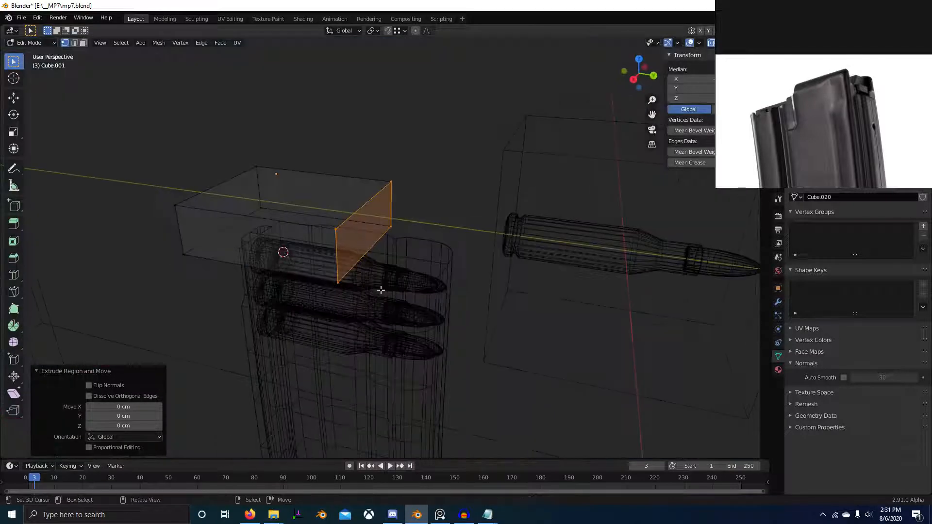
pyautogui.rightClick(461, 303)
pyautogui.press('g')
pyautogui.press('y')
pyautogui.click(480, 319)
pyautogui.press('KP_3')
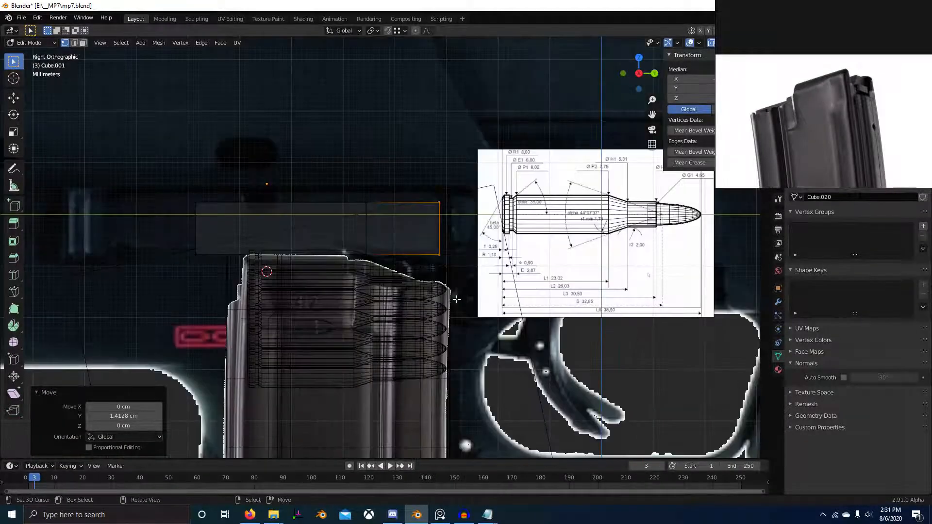
# Step: Move the extruded front face -0.44162 cm and then 0.064167 cm along Y, aligning it with the lower end of the reference's slope
pyautogui.scroll(3, 447, 293)
pyautogui.scroll(2, 447, 293)
pyautogui.press('g')
pyautogui.press('y')
pyautogui.click(386, 310)
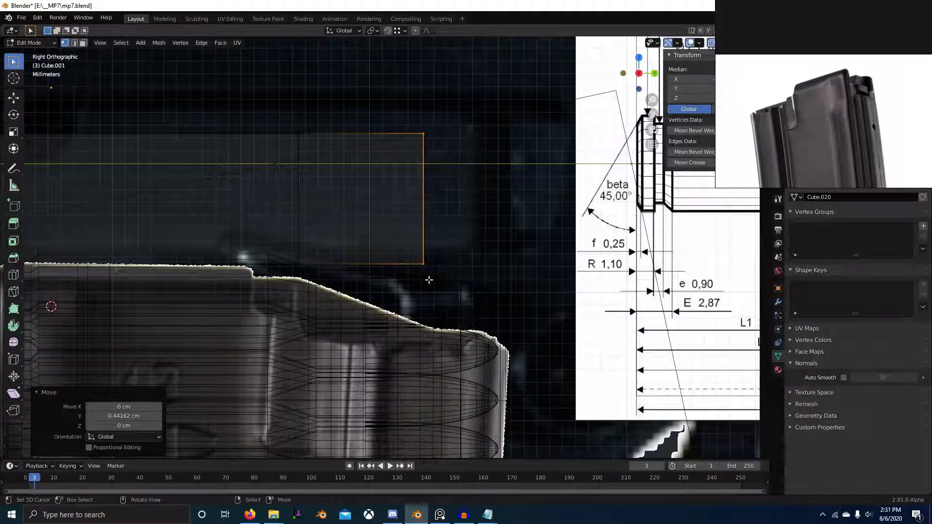
pyautogui.press('g')
pyautogui.press('y')
pyautogui.click(435, 280)
# Step: Lower the extruded front face 0.48314 cm along Z to follow the magazine's sloped top edge
pyautogui.press('g')
pyautogui.press('z')
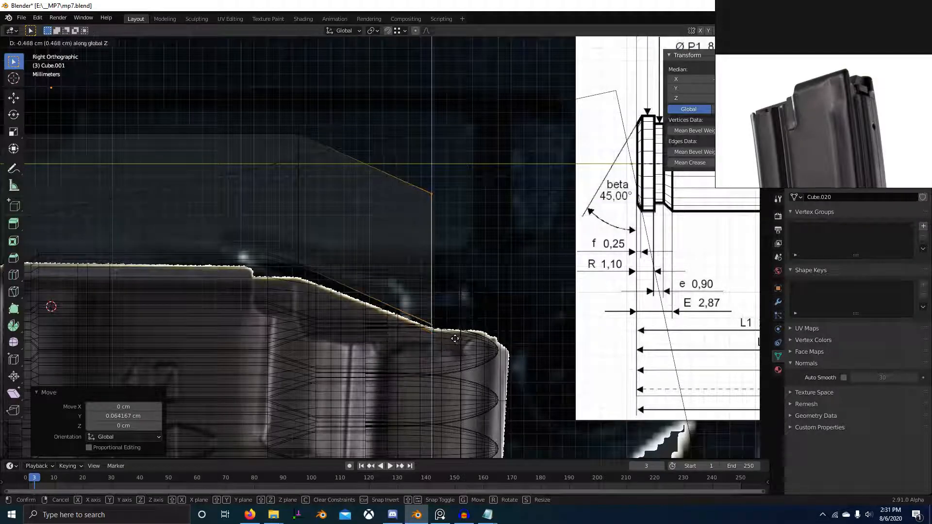
pyautogui.click(464, 342)
pyautogui.scroll(-4, 351, 272)
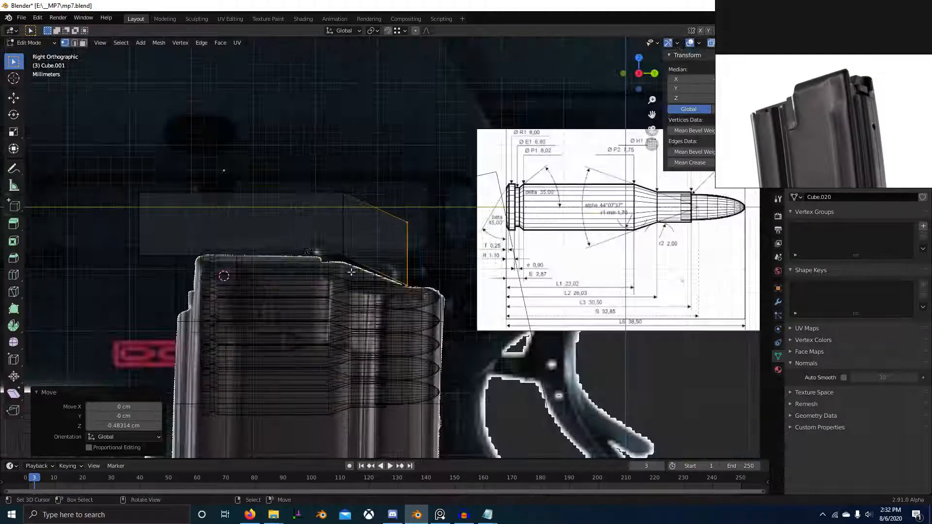
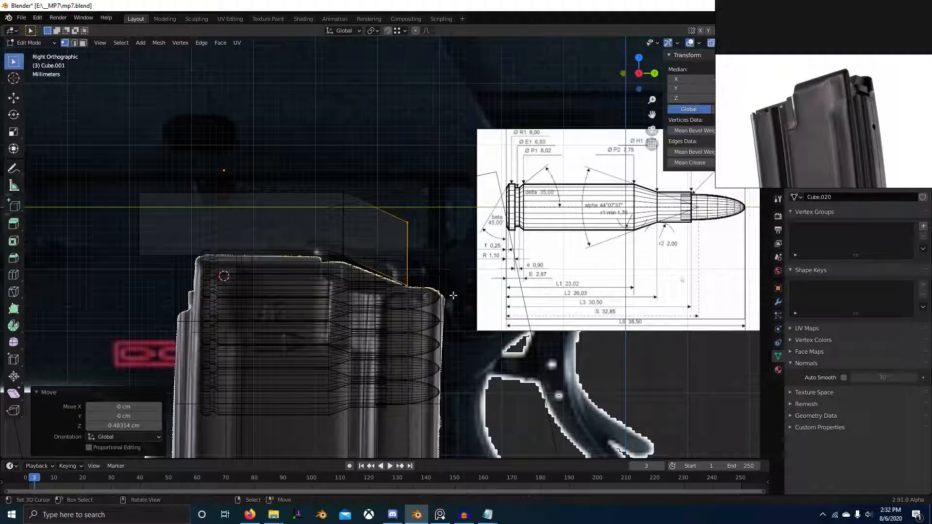
# Step: Select the block's main section and lower it along Z to meet the start of the reference's top slope
pyautogui.scroll(4, 453, 295)
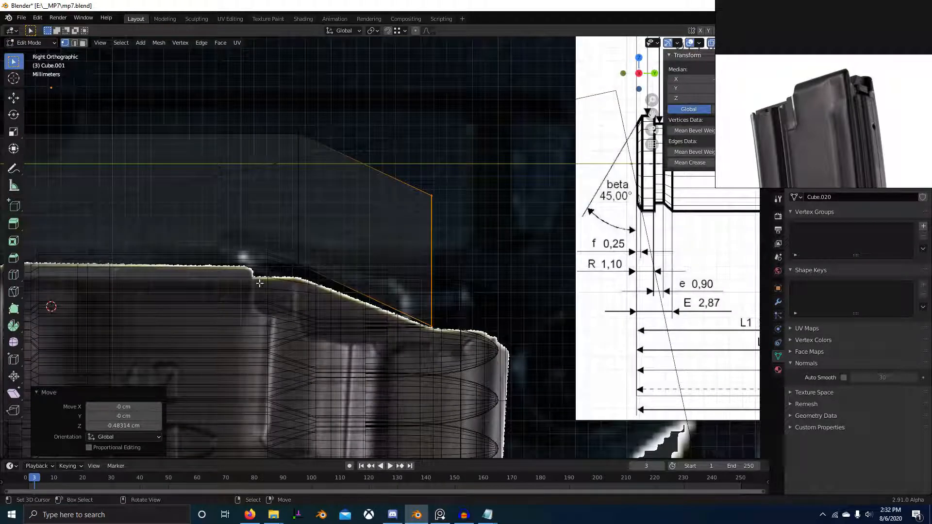
pyautogui.scroll(-2, 260, 283)
pyautogui.hotkey('alt', 'a')
pyautogui.press('b')
pyautogui.press('Escape')
pyautogui.scroll(-3, 123, 181)
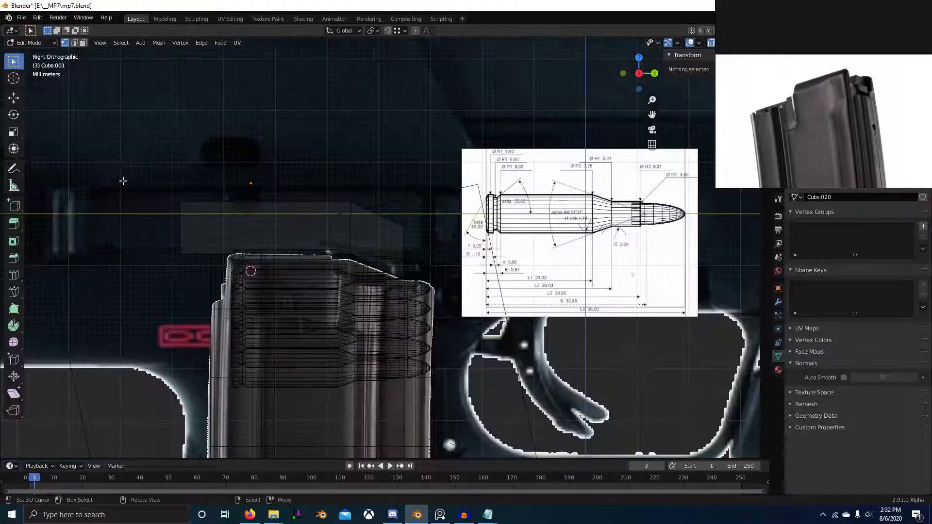
pyautogui.press('b')
pyautogui.moveTo(119, 162); pyautogui.dragTo(363, 266)
pyautogui.scroll(5, 287, 217)
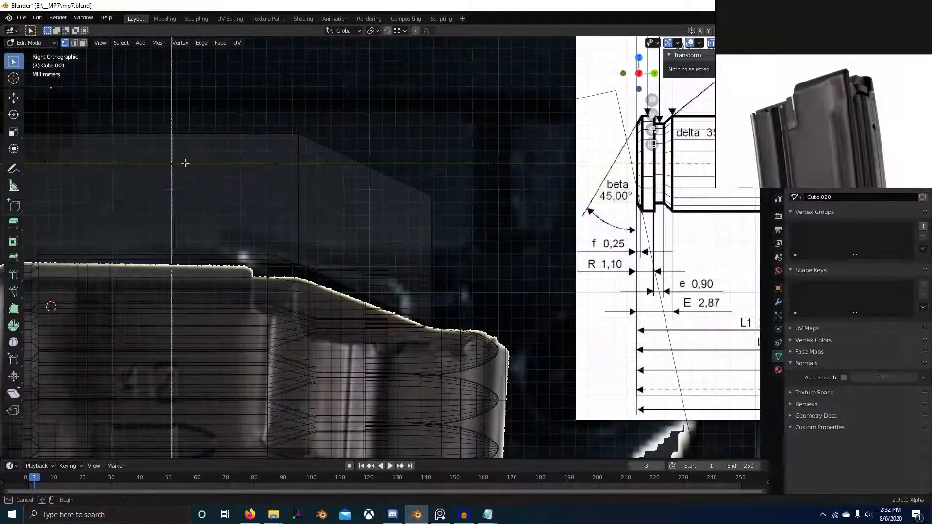
pyautogui.scroll(-3, 185, 163)
pyautogui.moveTo(125, 160); pyautogui.dragTo(388, 277)
pyautogui.scroll(3, 353, 240)
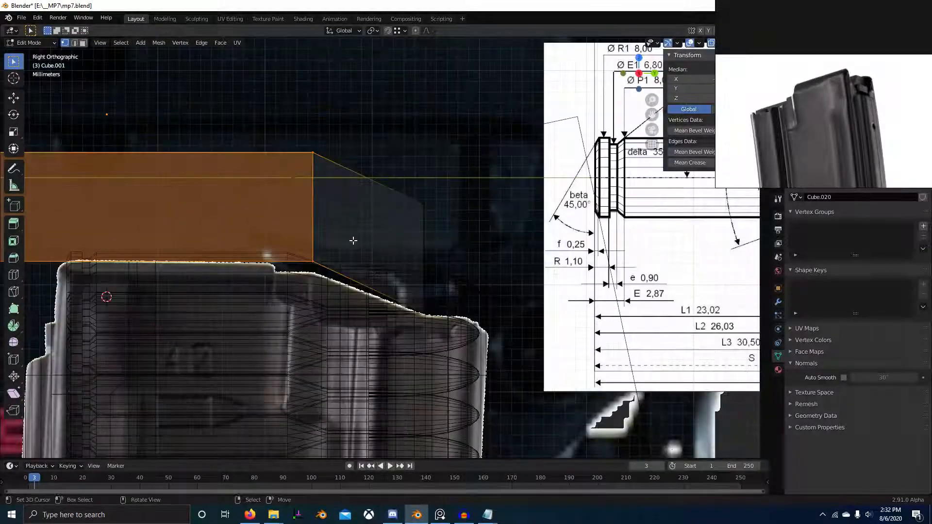
pyautogui.press('g')
pyautogui.press('z')
pyautogui.click(362, 261)
# Step: Lower the block's front face 0.022333 cm along Z to match the lower end of the slope
pyautogui.scroll(3, 474, 321)
pyautogui.hotkey('alt', 'a')
pyautogui.press('b')
pyautogui.moveTo(358, 77); pyautogui.dragTo(423, 312)
pyautogui.scroll(-1, 424, 312)
pyautogui.click(410, 302)
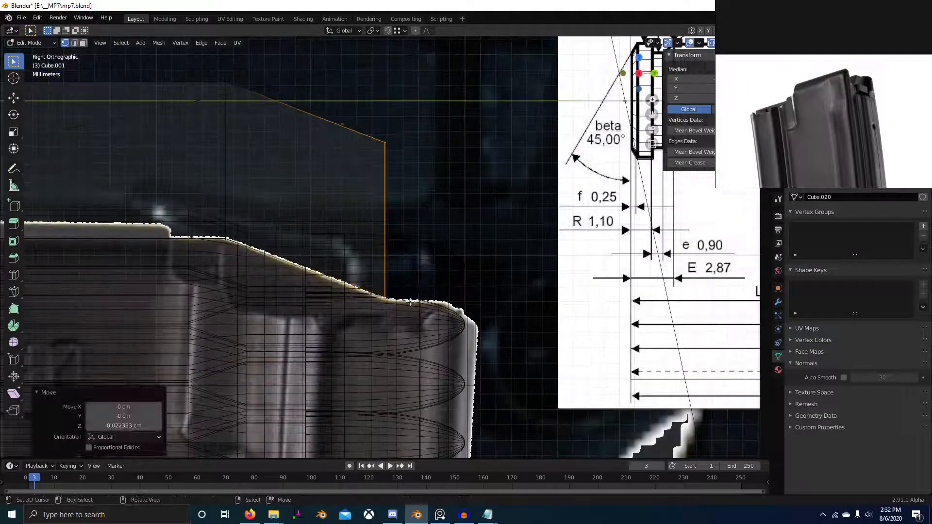
# Step: Extrude the block's front face and move it 1.0269 cm forward along Y, past the magazine's front
pyautogui.rightClick(546, 312)
pyautogui.rightClick(558, 294)
pyautogui.moveTo(558, 295); pyautogui.dragTo(452, 308, button='middle')
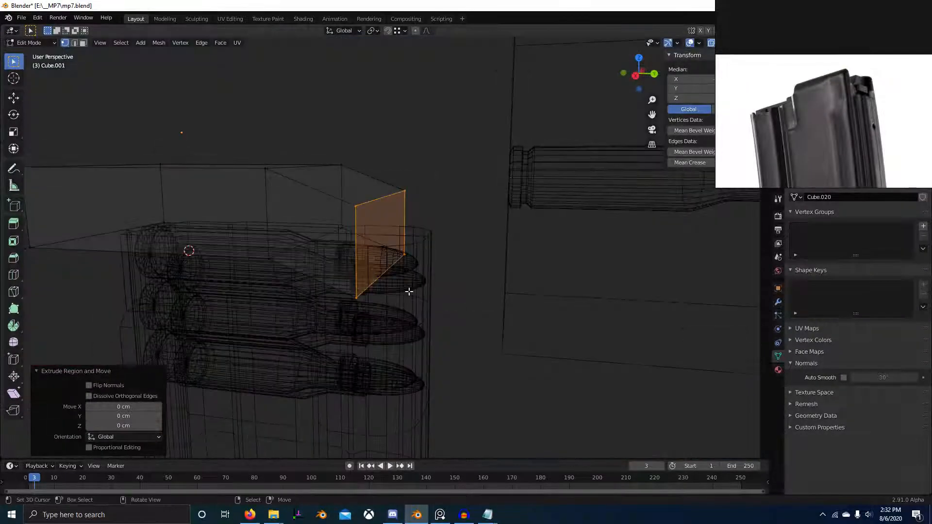
pyautogui.press('g')
pyautogui.press('x')
pyautogui.rightClick(491, 307)
pyautogui.press('g')
pyautogui.press('y')
pyautogui.click(547, 322)
# Step: Switch to solid shading, leave Edit Mode and select the magazine body
pyautogui.scroll(-3, 538, 321)
pyautogui.press('z')
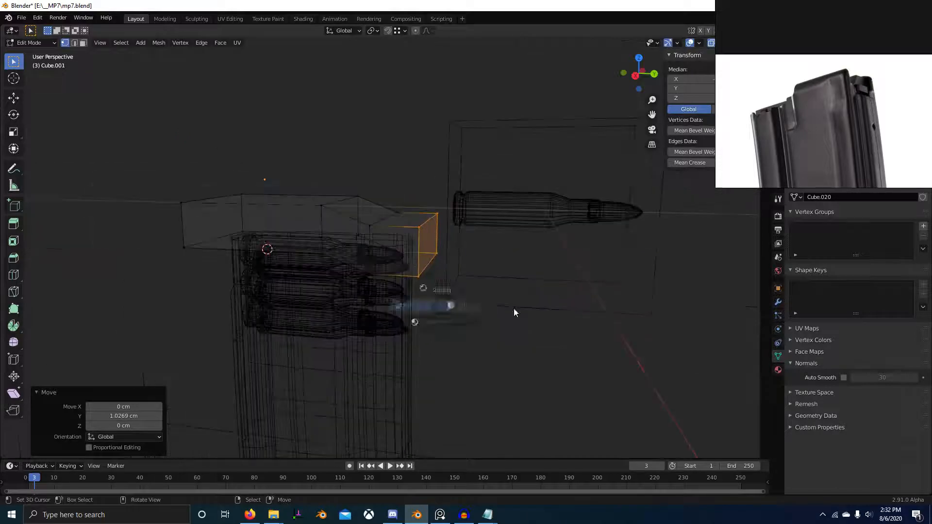
pyautogui.press('Tab')
pyautogui.moveTo(513, 312); pyautogui.dragTo(310, 330, button='middle')
pyautogui.click(372, 269)
# Step: Examine the magazine's cut top from the side and front, and compare it with the photo reference
pyautogui.press('KP_3')
pyautogui.scroll(3, 437, 289)
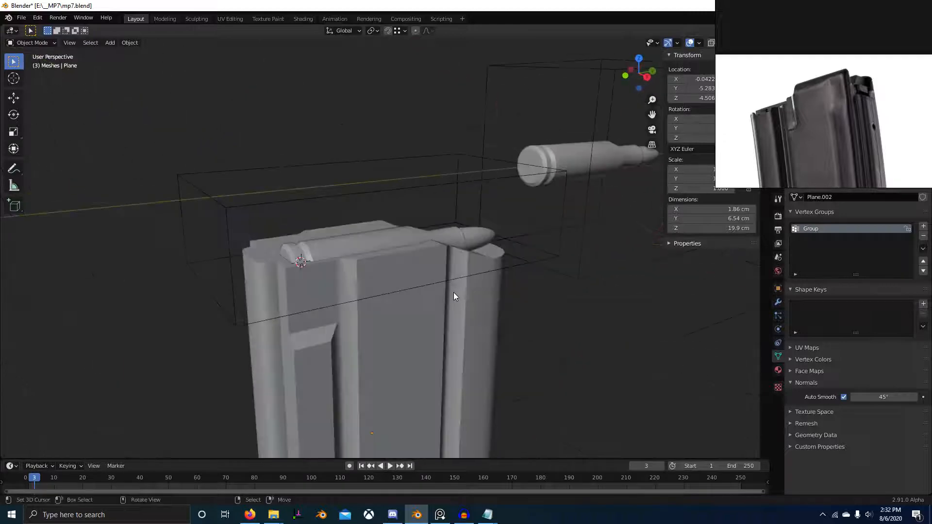
pyautogui.scroll(8, 868, 119)
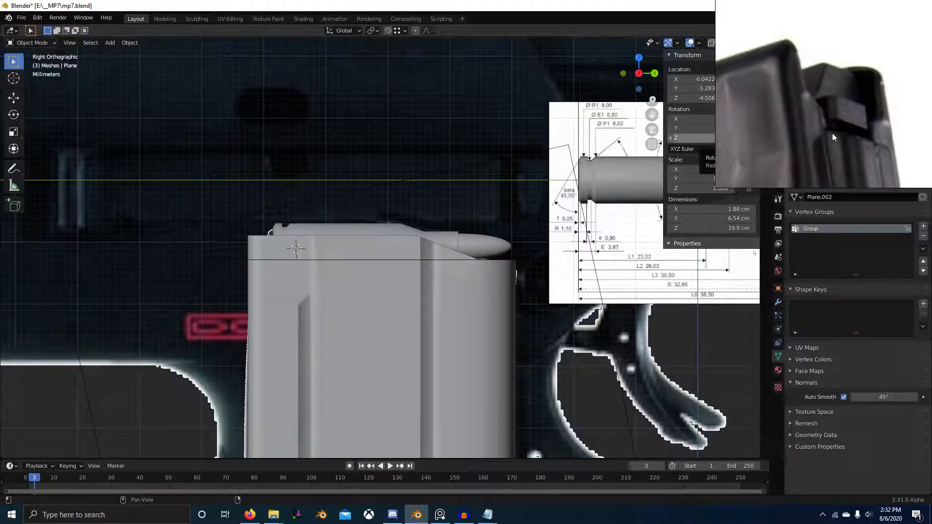
pyautogui.scroll(-2, 371, 254)
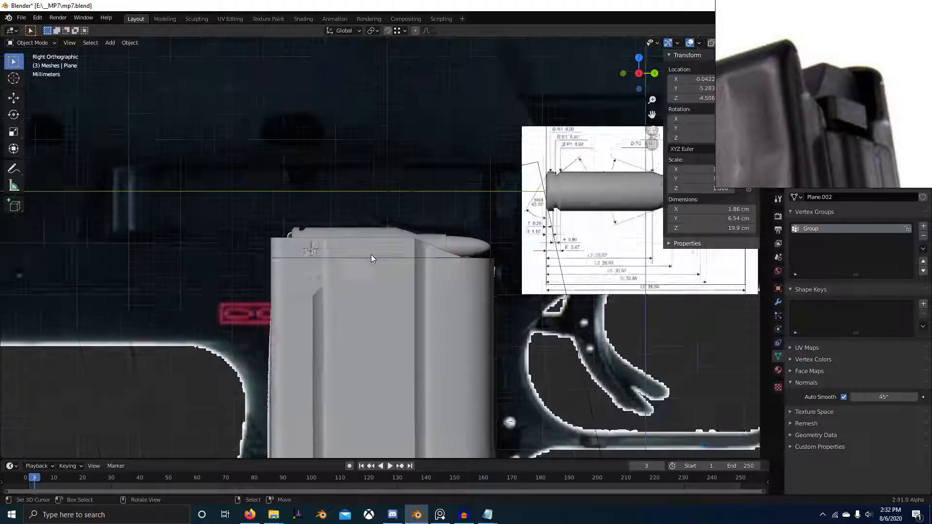
pyautogui.scroll(-3, 372, 229)
pyautogui.moveTo(373, 230); pyautogui.dragTo(472, 238, button='middle')
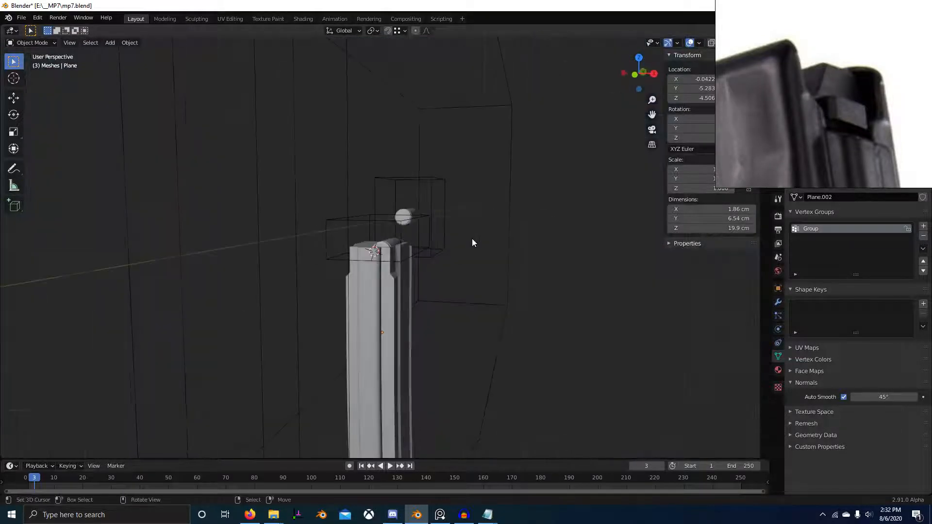
pyautogui.press('KP_1')
pyautogui.scroll(5, 472, 237)
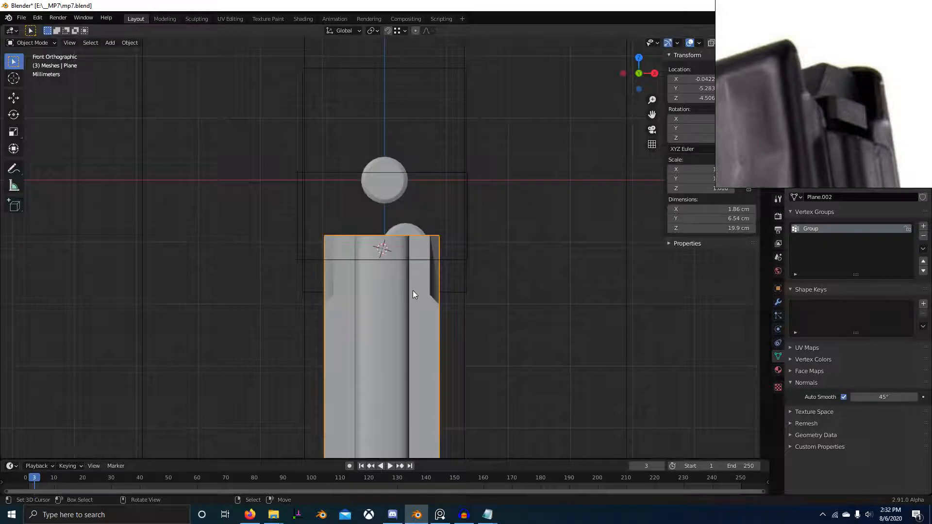
pyautogui.moveTo(413, 290); pyautogui.dragTo(281, 296, button='middle')
# Step: Mark the long vertical edge loop inside the magazine's rear side groove as sharp
pyautogui.press('Tab')
pyautogui.scroll(3, 342, 301)
pyautogui.press('Tab')
pyautogui.press('Tab')
pyautogui.press('2')
pyautogui.keyDown('alt'); pyautogui.rightClick(449, 301); pyautogui.keyUp('alt')
pyautogui.scroll(-3, 466, 313)
pyautogui.keyDown('alt'); pyautogui.keyDown('shift'); pyautogui.rightClick(275, 373); pyautogui.keyUp('shift'); pyautogui.keyUp('alt')
pyautogui.hotkey('ctrl', 'e')
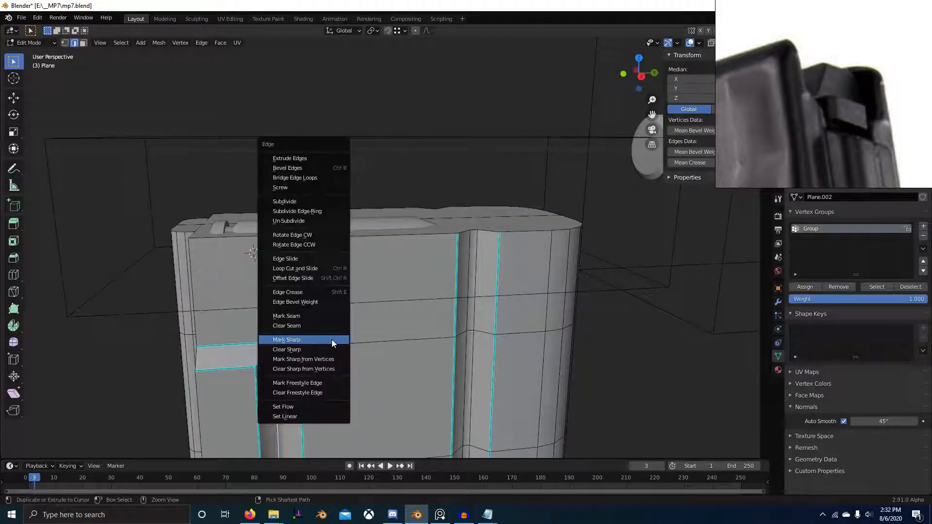
pyautogui.click(331, 339)
pyautogui.press('Tab')
# Step: Mark the vertical edge loop in the front groove on the magazine's opposite side as sharp and save the file
pyautogui.scroll(-4, 369, 332)
pyautogui.moveTo(369, 332); pyautogui.dragTo(350, 211, button='middle')
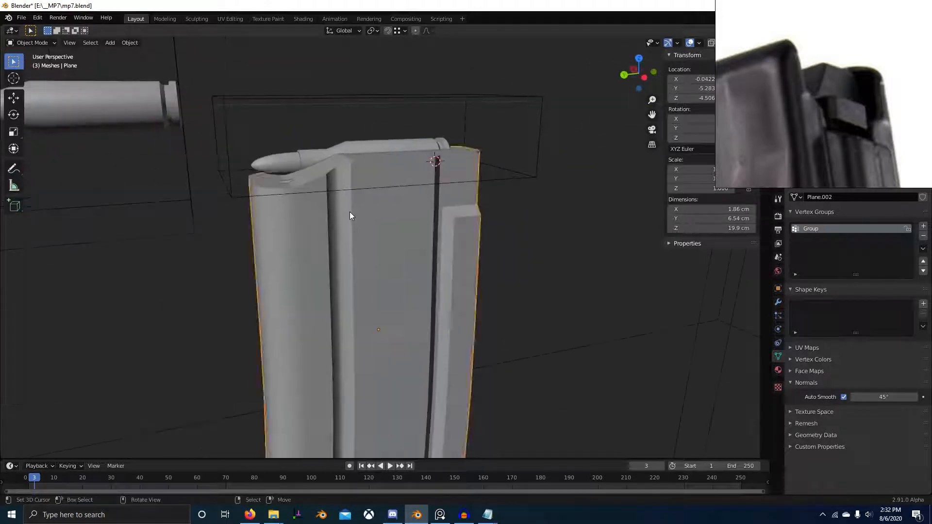
pyautogui.press('Tab')
pyautogui.hotkey('ctrl', 'e')
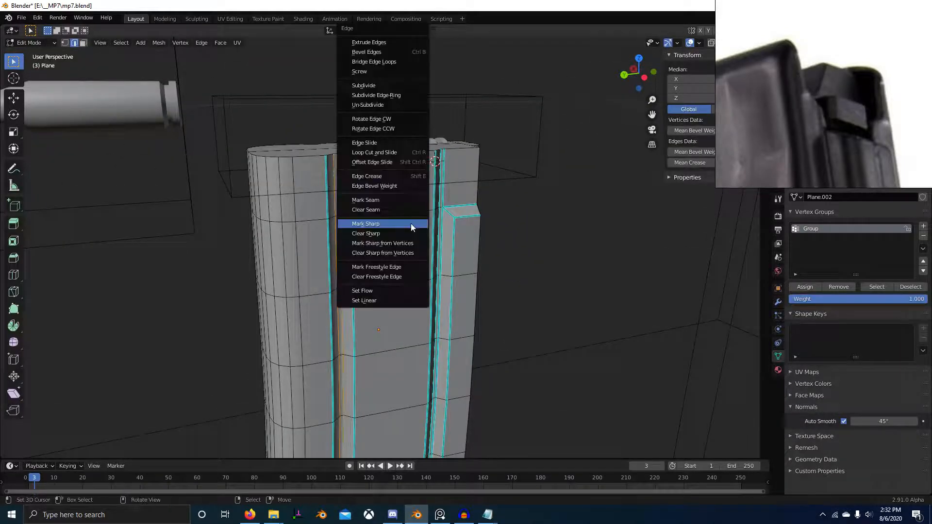
pyautogui.click(411, 223)
pyautogui.press('Tab')
pyautogui.moveTo(548, 293); pyautogui.dragTo(392, 238, button='middle')
pyautogui.hotkey('ctrl', 's')
# Step: Add a plane mesh at the 3D cursor in front view and reduce its size to suit the magazine
pyautogui.press('Tab')
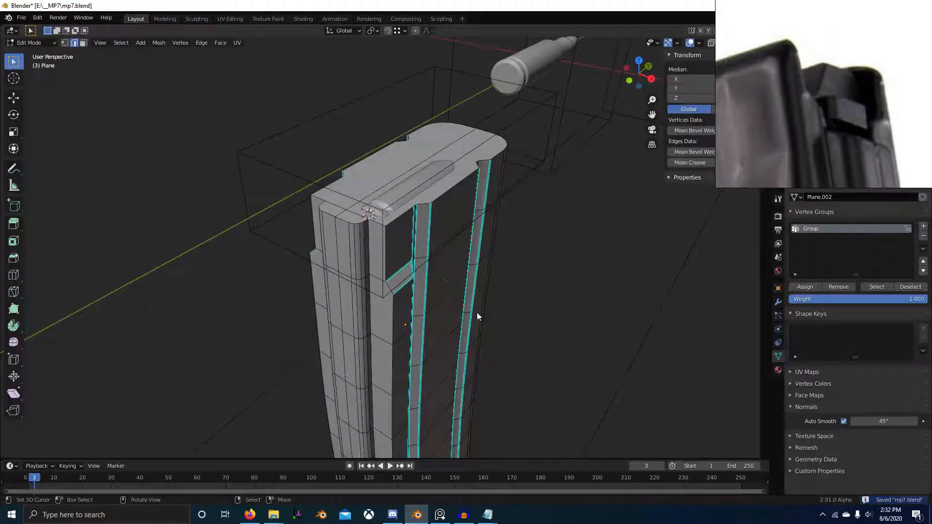
pyautogui.press('Tab')
pyautogui.moveTo(477, 312); pyautogui.dragTo(383, 291, button='middle')
pyautogui.press('KP_3')
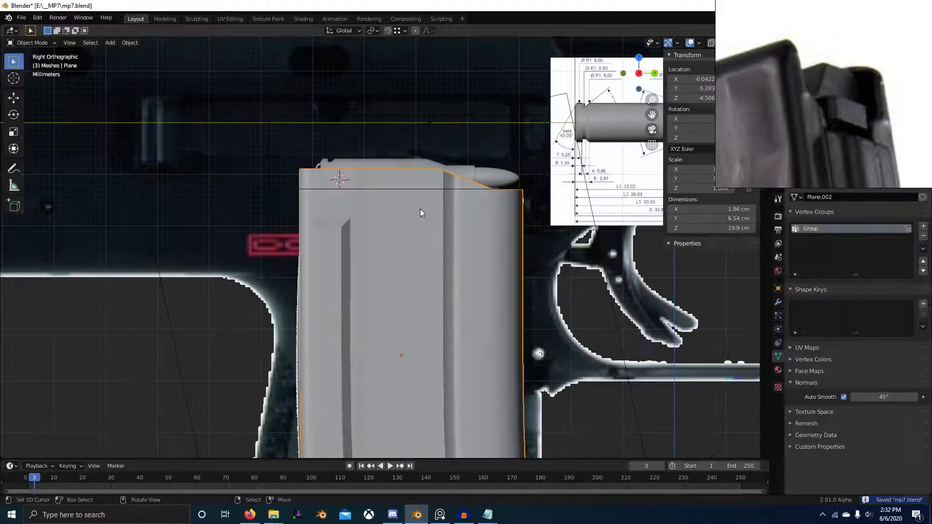
pyautogui.press('KP_1')
pyautogui.hotkey('shift', 'a')
pyautogui.moveTo(422, 223)
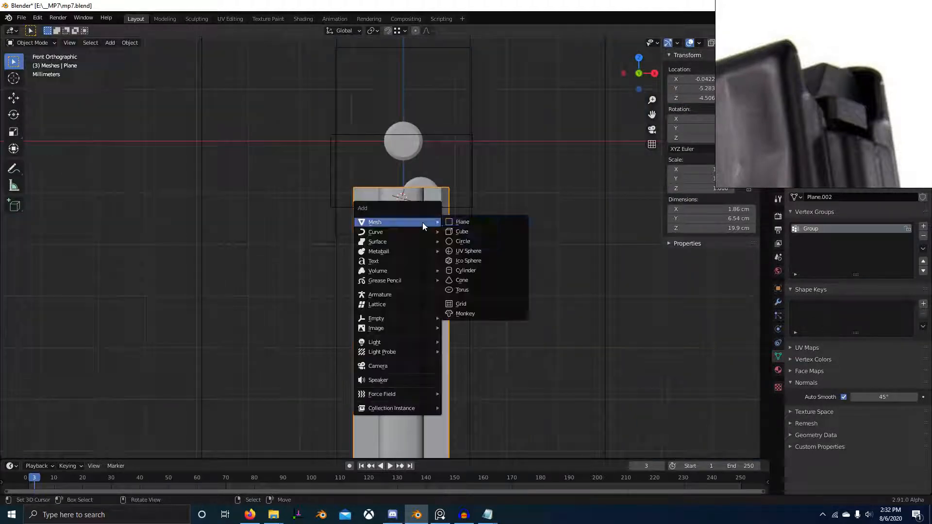
pyautogui.click(473, 225)
pyautogui.scroll(-3, 470, 229)
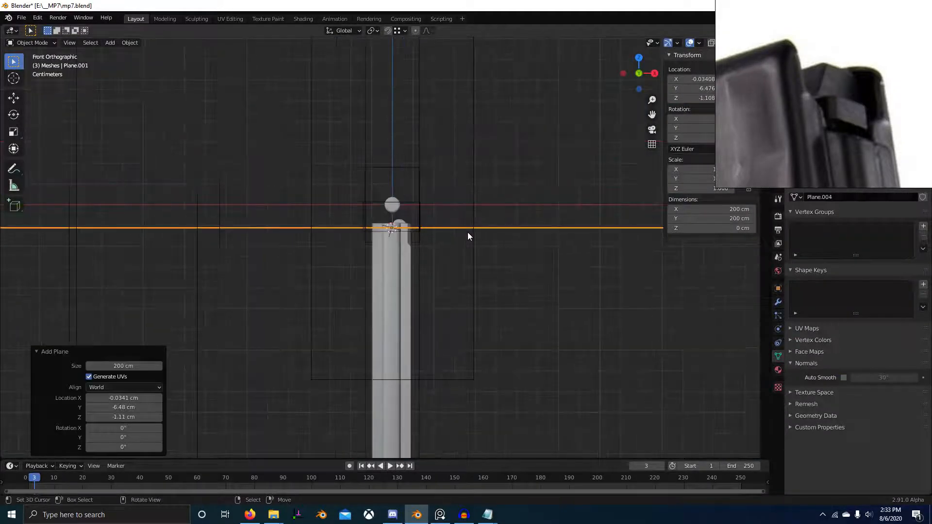
pyautogui.moveTo(467, 232); pyautogui.dragTo(466, 287, button='middle')
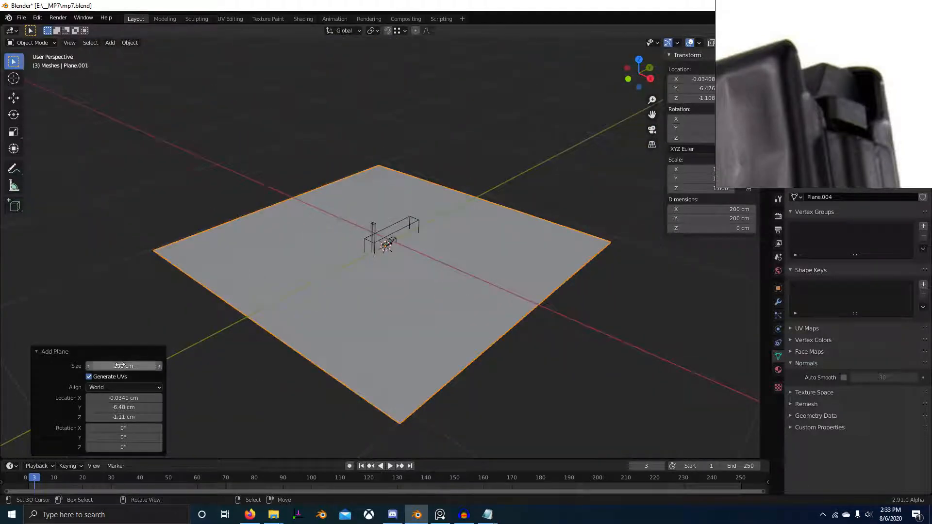
pyautogui.press('Return')
pyautogui.moveTo(194, 342); pyautogui.dragTo(432, 279, button='middle')
# Step: Rotate the plane's geometry 90° about X so it stands upright
pyautogui.press('Tab')
pyautogui.write('x')
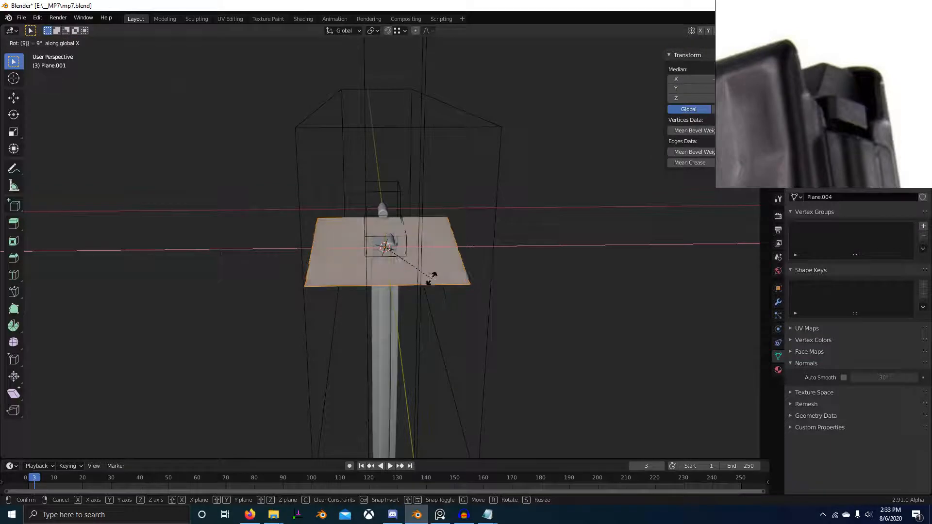
pyautogui.write('90')
pyautogui.press('Return')
# Step: Scale the upright plane by 0.267 and then by 0.470 to fit within the magazine's width
pyautogui.press('KP_1')
pyautogui.press('s')
pyautogui.click(435, 284)
pyautogui.press('z')
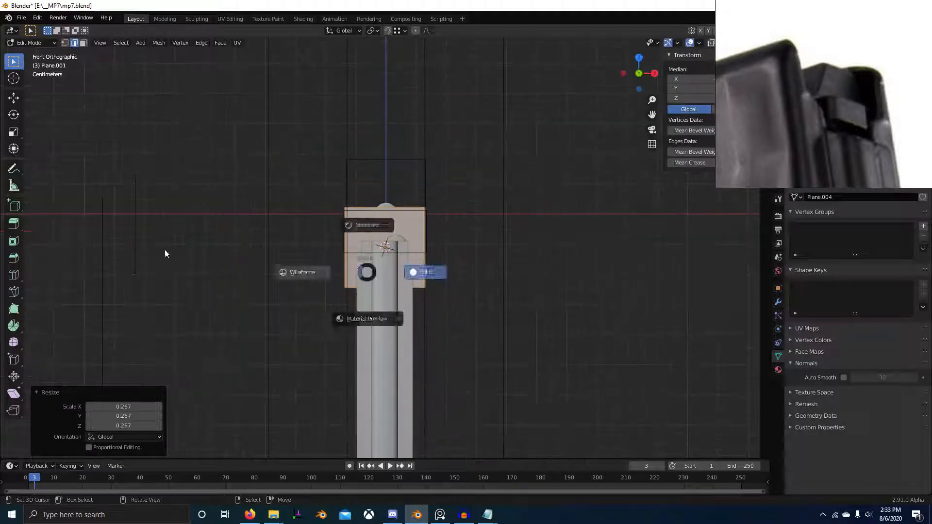
pyautogui.click(164, 250)
pyautogui.scroll(2, 610, 294)
pyautogui.press('s')
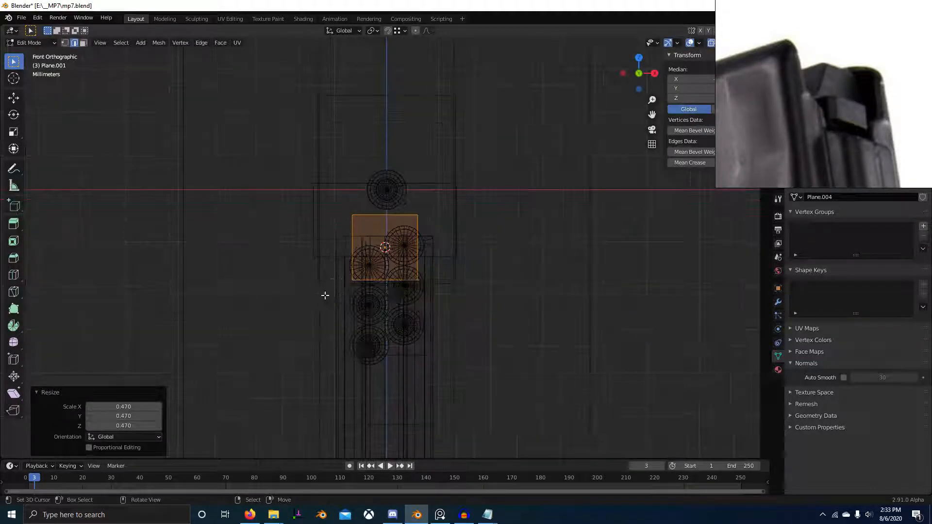
# Step: Move the plane -0.51892 cm along Y toward the back of the magazine
pyautogui.hotkey('shift', 'z')
pyautogui.moveTo(432, 296); pyautogui.dragTo(345, 314, button='middle')
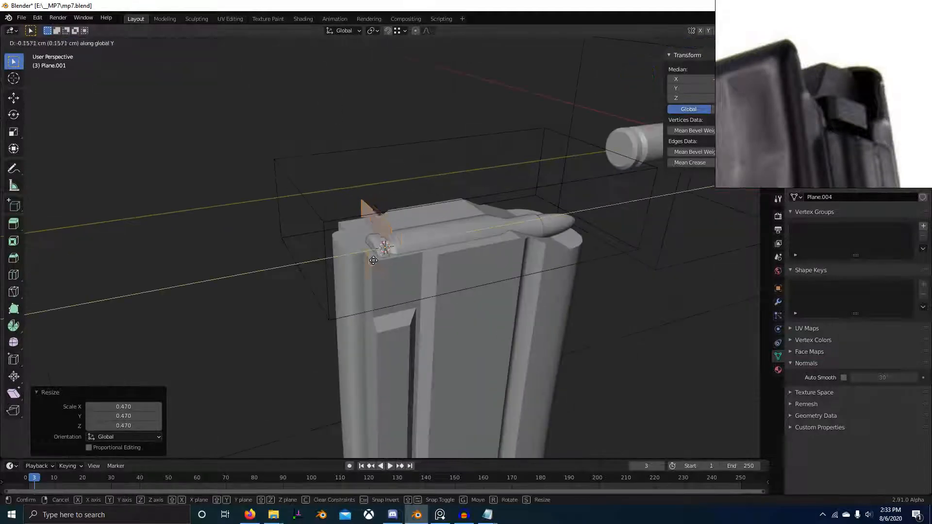
pyautogui.click(355, 264)
pyautogui.moveTo(355, 264)
pyautogui.mouseDown(button='middle')
pyautogui.moveTo(434, 251)
pyautogui.moveTo(351, 275)
pyautogui.mouseUp(button='middle')
pyautogui.press('KP_1')
pyautogui.scroll(3, 456, 248)
pyautogui.scroll(-5, 482, 251)
pyautogui.press('KP_3')
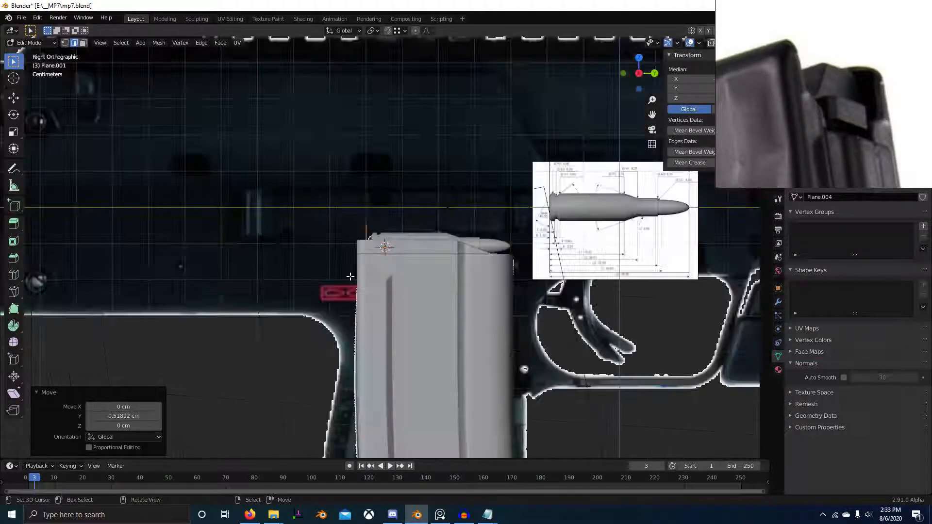
# Step: Shift the plane slightly forward along Y to align with the reference's upper rear edge, using wireframe side view
pyautogui.press('z')
pyautogui.click(220, 252)
pyautogui.scroll(6, 437, 235)
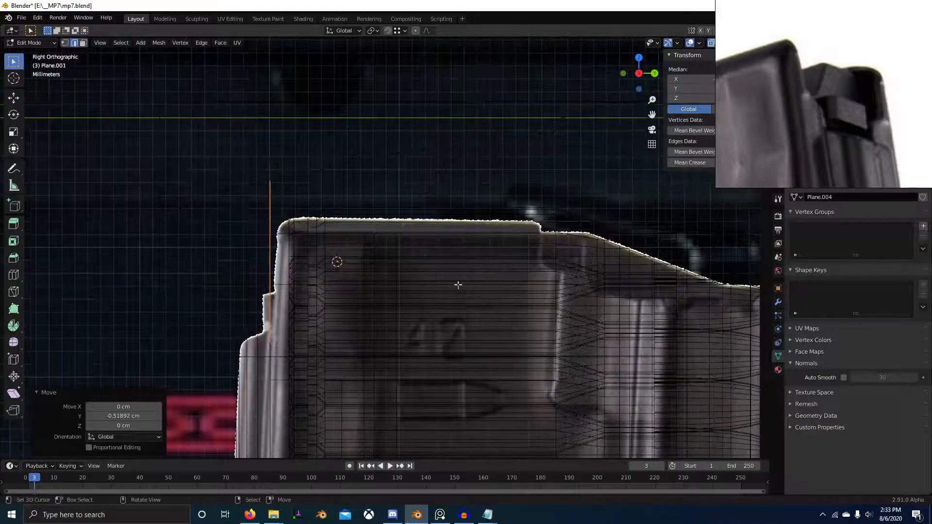
pyautogui.press('g')
pyautogui.press('y')
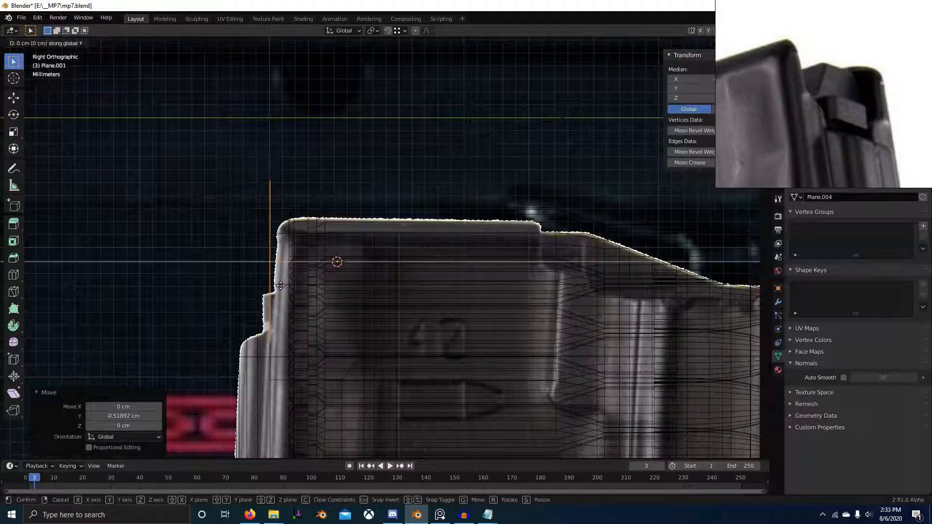
pyautogui.click(287, 286)
# Step: Narrow the plane along X by a factor of 0.895 and then 0.771 to match the rounded rear section
pyautogui.scroll(-5, 289, 286)
pyautogui.moveTo(311, 291); pyautogui.dragTo(519, 314, button='middle')
pyautogui.press('z')
pyautogui.press('s')
pyautogui.press('x')
pyautogui.click(518, 283)
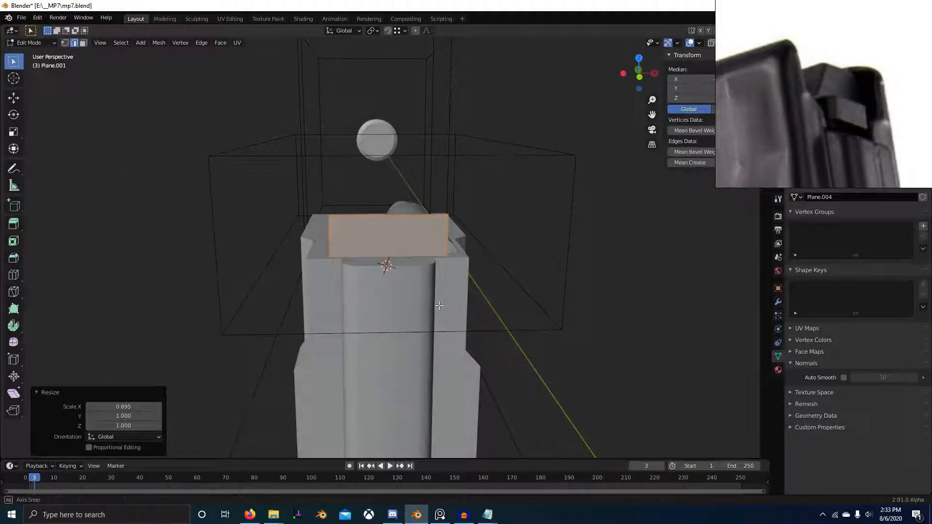
pyautogui.moveTo(439, 306); pyautogui.dragTo(350, 251, button='middle')
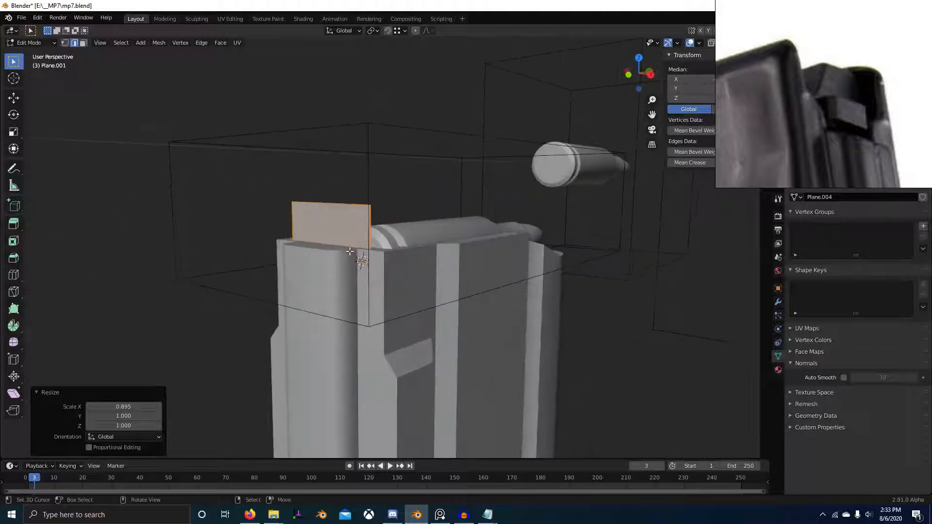
pyautogui.press('s')
pyautogui.press('x')
pyautogui.click(360, 256)
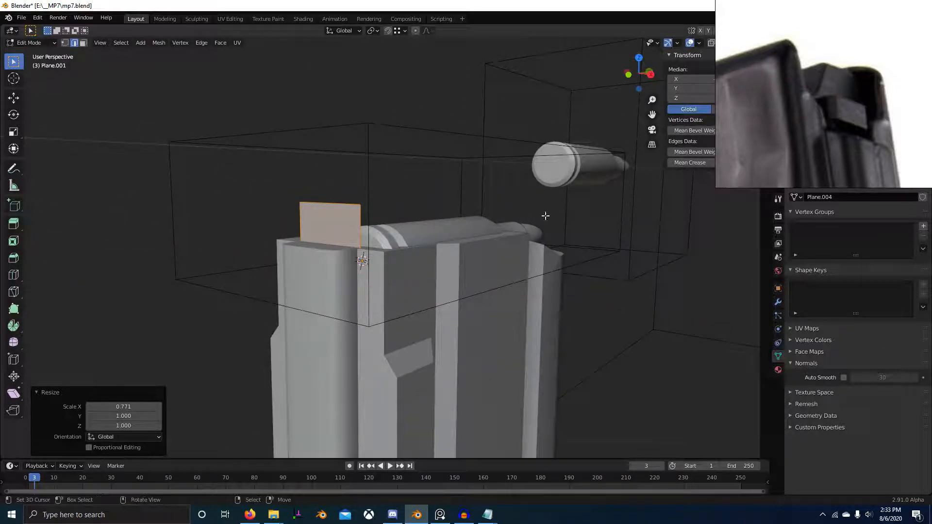
# Step: Move the plane -0.04491 cm along Y and narrow it along X by a factor of 0.948
pyautogui.moveTo(546, 215); pyautogui.dragTo(412, 338, button='middle')
pyautogui.press('g')
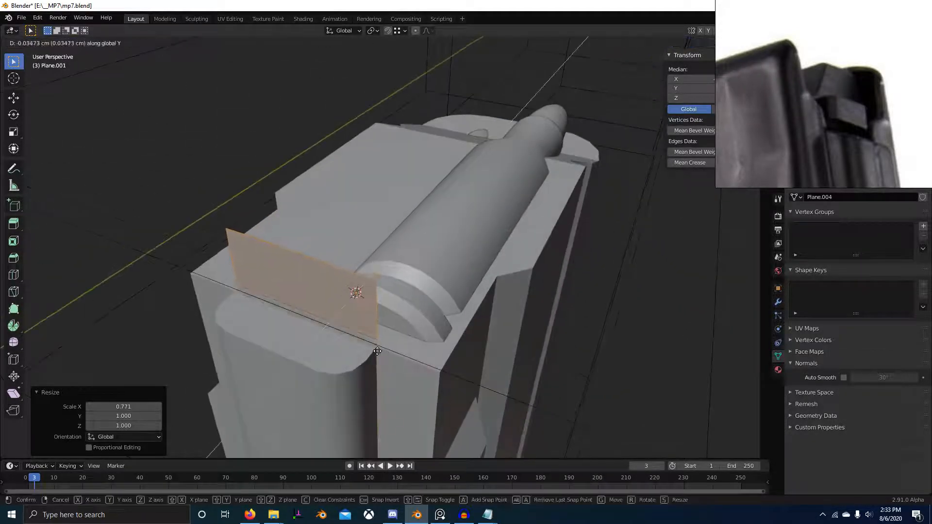
pyautogui.click(382, 349)
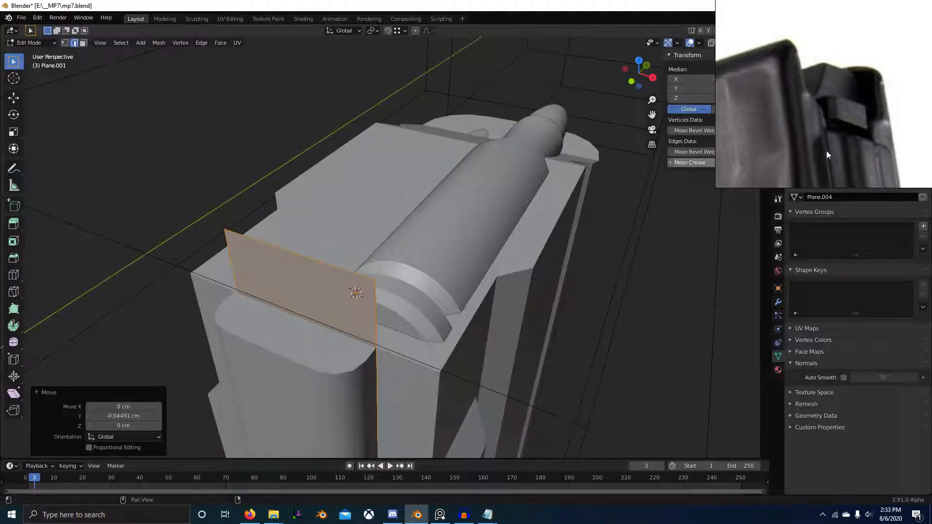
pyautogui.press('s')
pyautogui.press('x')
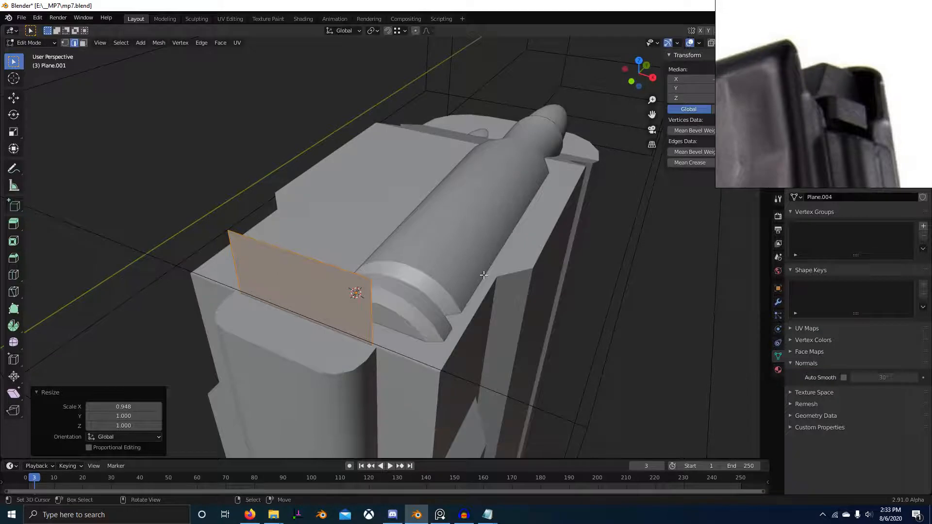
pyautogui.click(370, 341)
# Step: Cut a horizontal edge loop across the plane and widen its side edges along X by a factor of about 1.576
pyautogui.rightClick(372, 344)
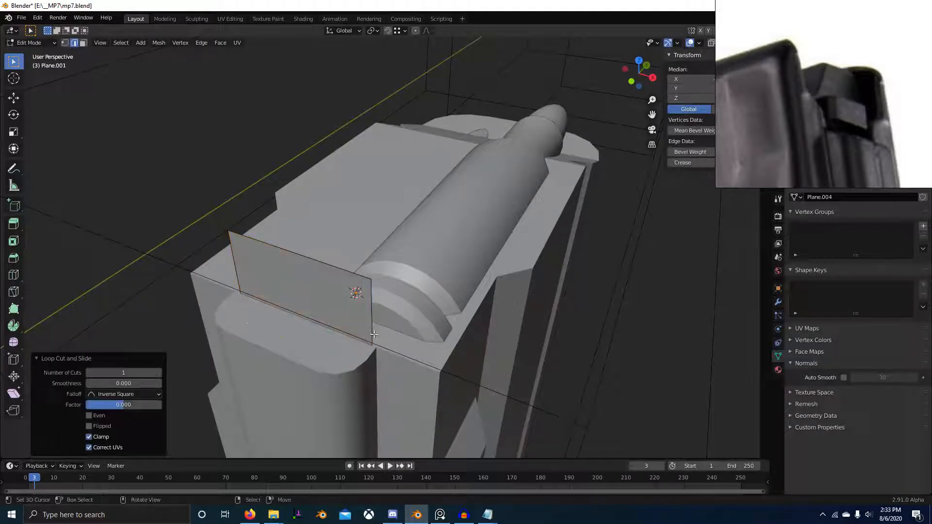
pyautogui.scroll(-3, 373, 355)
pyautogui.moveTo(373, 356); pyautogui.dragTo(390, 338, button='middle')
pyautogui.rightClick(394, 274)
pyautogui.press('w')
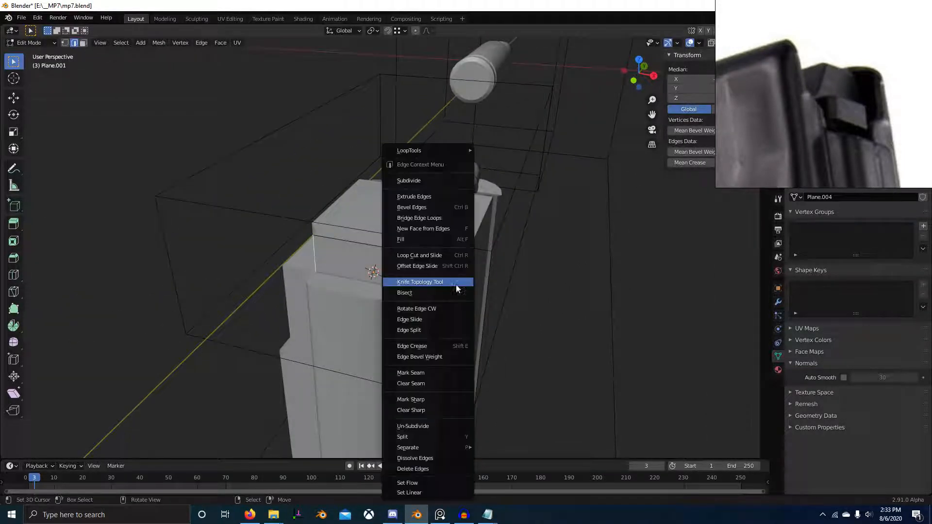
pyautogui.click(478, 186)
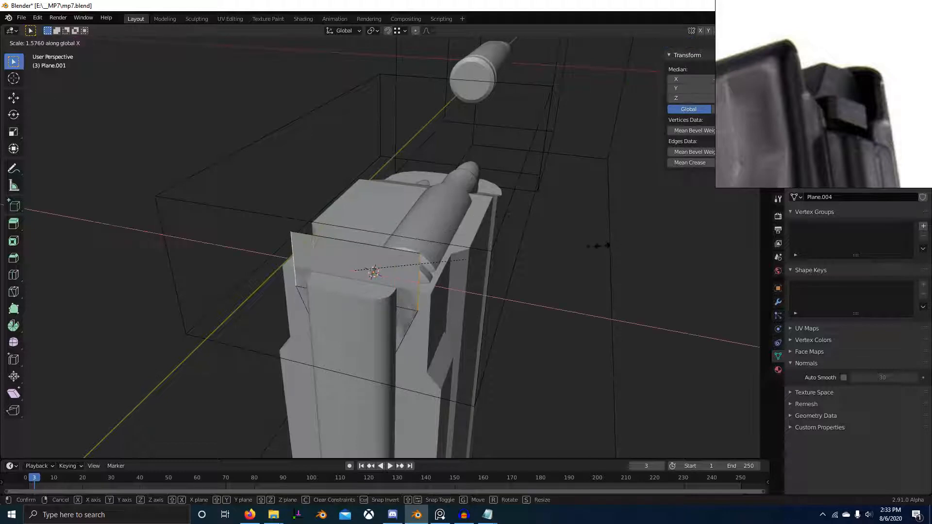
pyautogui.click(597, 256)
# Step: Move the plane about -0.54 cm along Y so it sits behind the magazine
pyautogui.moveTo(597, 256); pyautogui.dragTo(474, 294, button='middle')
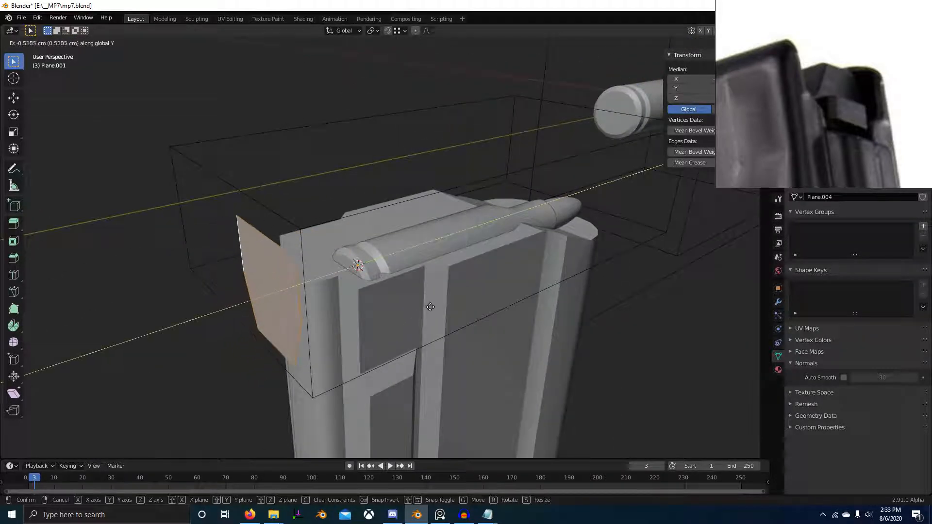
pyautogui.click(430, 307)
pyautogui.moveTo(430, 307); pyautogui.dragTo(413, 296, button='middle')
pyautogui.press('e')
pyautogui.press('x')
pyautogui.rightClick(469, 254)
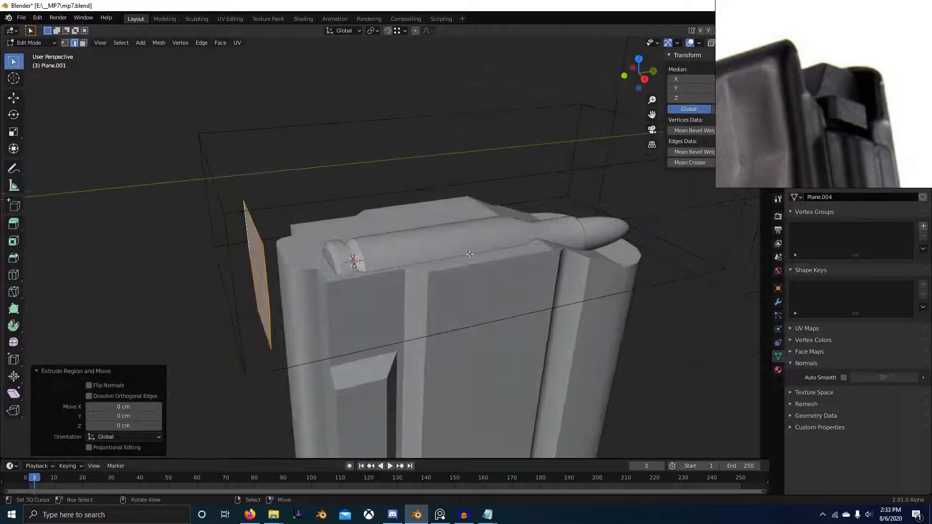
# Step: Extrude the shaped plane about 4.17 cm forward along Y into a block over the magazine's top
pyautogui.press('e')
pyautogui.press('y')
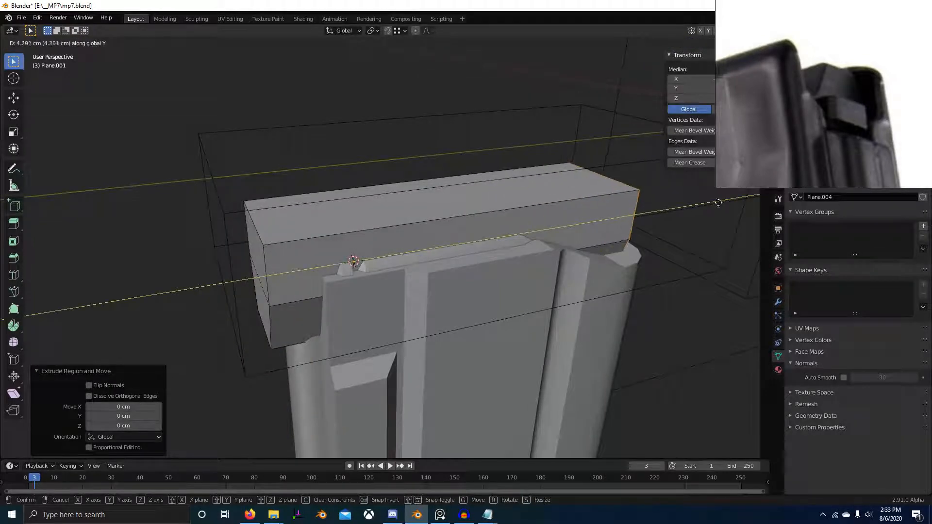
pyautogui.click(714, 208)
pyautogui.moveTo(713, 209); pyautogui.dragTo(573, 307, button='middle')
pyautogui.scroll(2, 488, 287)
pyautogui.scroll(-3, 489, 287)
pyautogui.press('Tab')
# Step: Duplicate the magazine's top faces in place and separate the copy into its own object
pyautogui.click(429, 364)
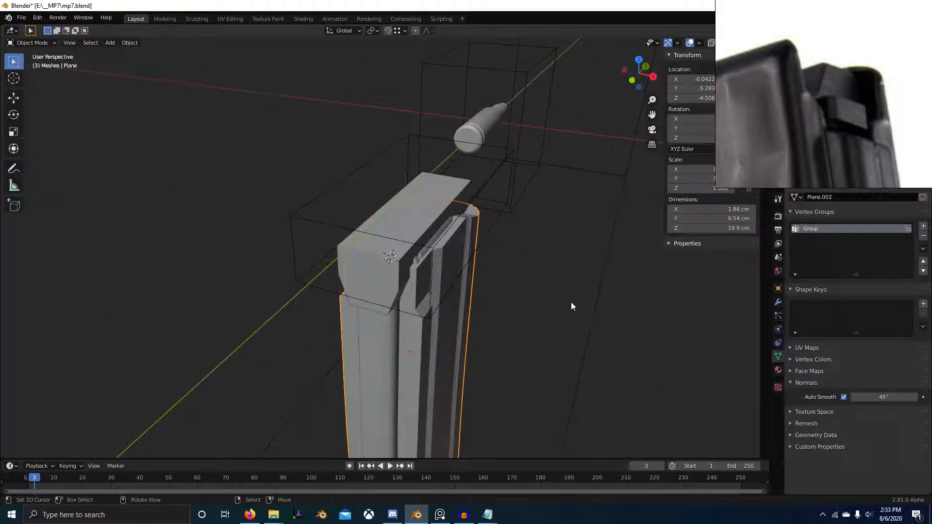
pyautogui.scroll(3, 491, 243)
pyautogui.moveTo(491, 243); pyautogui.dragTo(377, 238, button='middle')
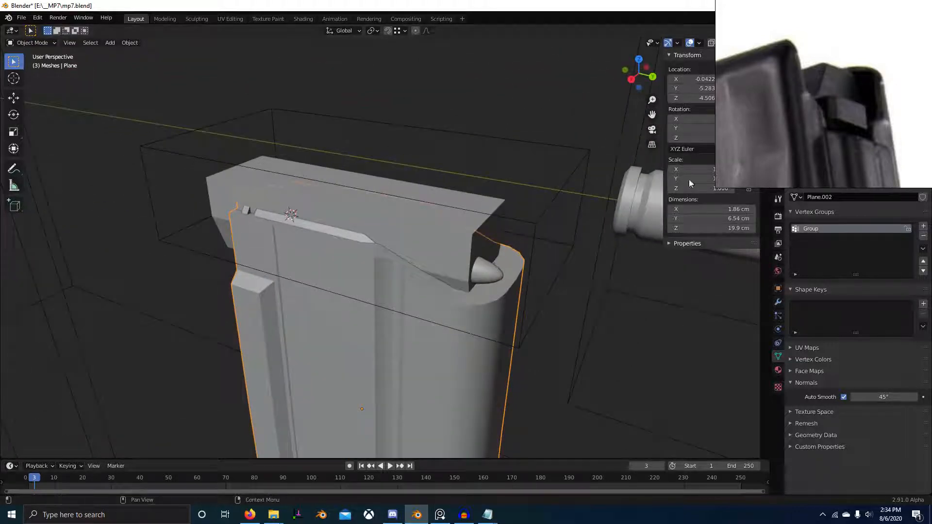
pyautogui.moveTo(488, 252); pyautogui.dragTo(431, 277, button='middle')
pyautogui.press('Tab')
pyautogui.keyDown('shift'); pyautogui.rightClick(463, 259); pyautogui.keyUp('shift')
pyautogui.hotkey('shift', 'd')
pyautogui.rightClick(431, 277)
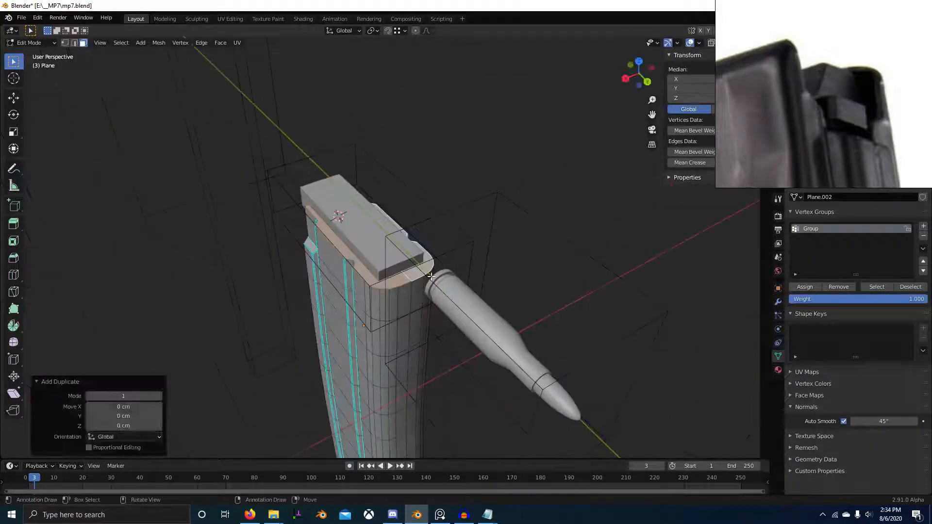
pyautogui.press('p')
pyautogui.click(431, 276)
pyautogui.press('Tab')
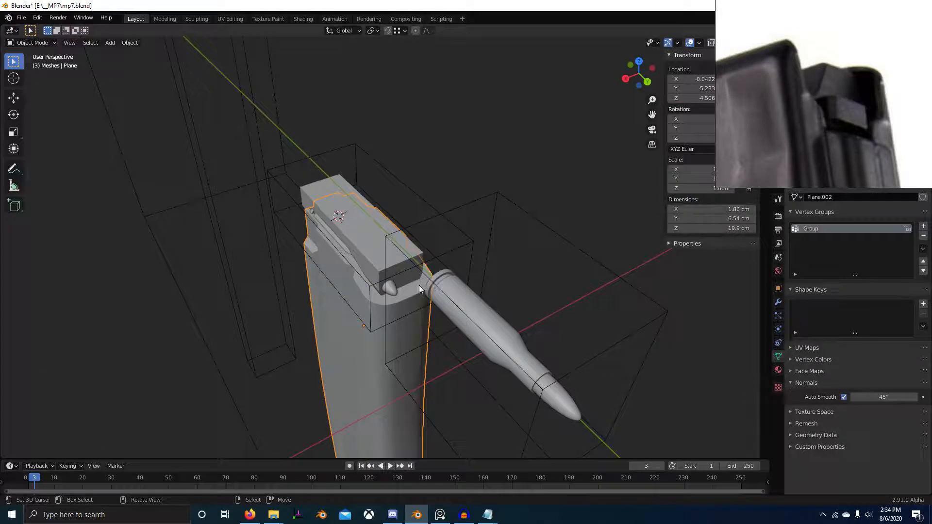
pyautogui.press('Tab')
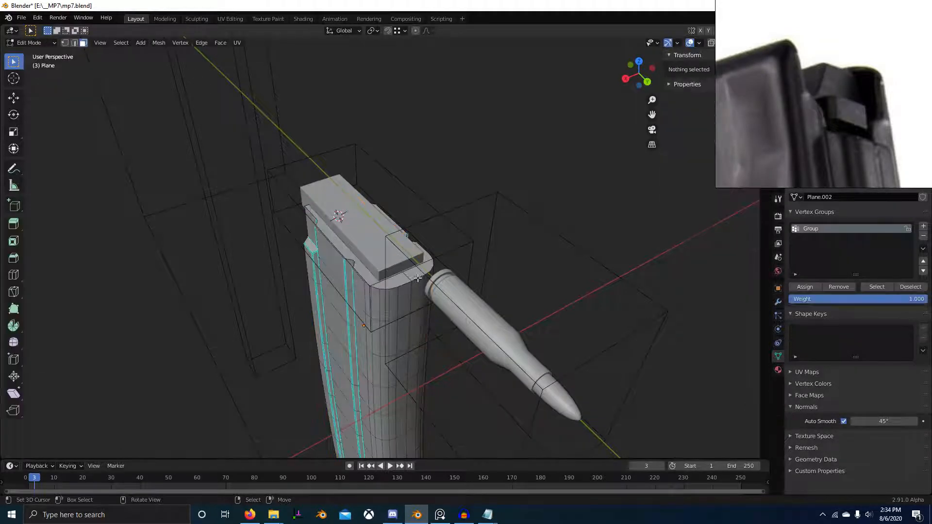
pyautogui.press('Tab')
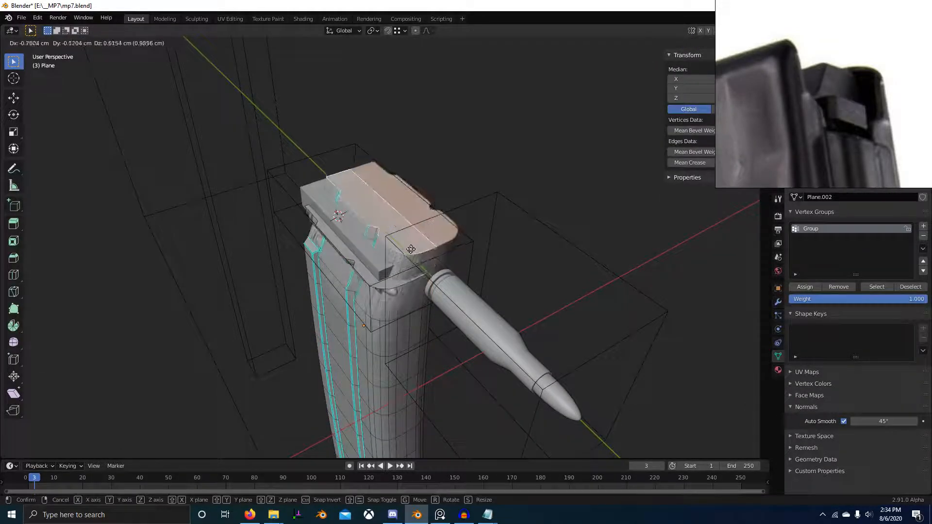
pyautogui.rightClick(407, 273)
pyautogui.rightClick(433, 270)
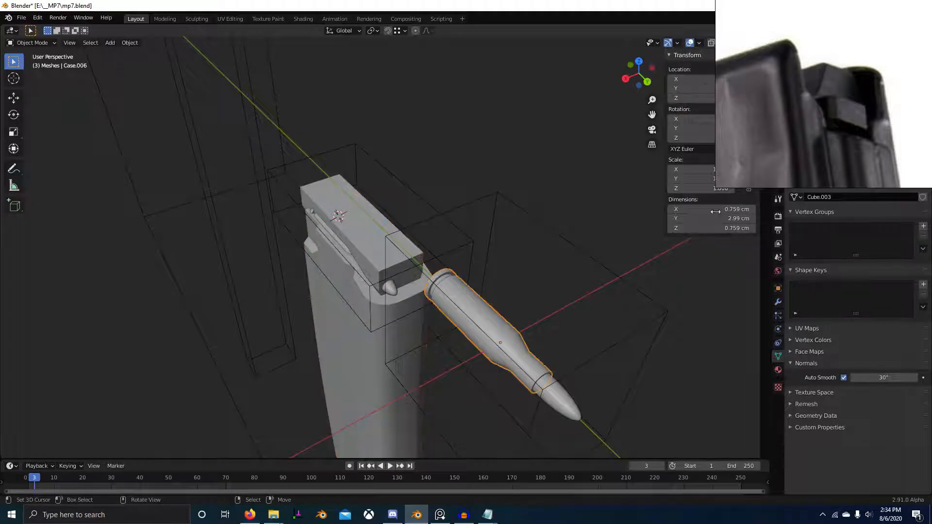
pyautogui.rightClick(420, 339)
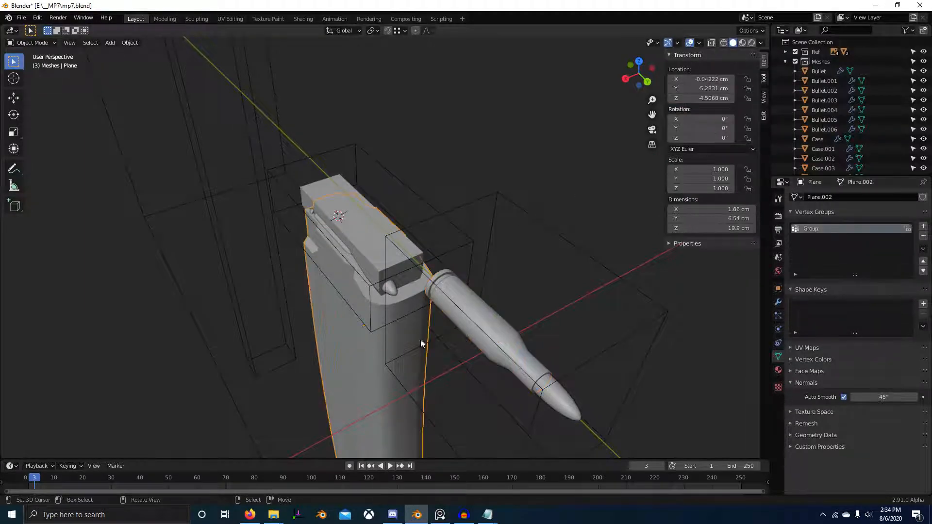
# Step: Select the separated object Plane.002 and remove its Simple Deform and Boolean modifiers
pyautogui.scroll(-4, 869, 97)
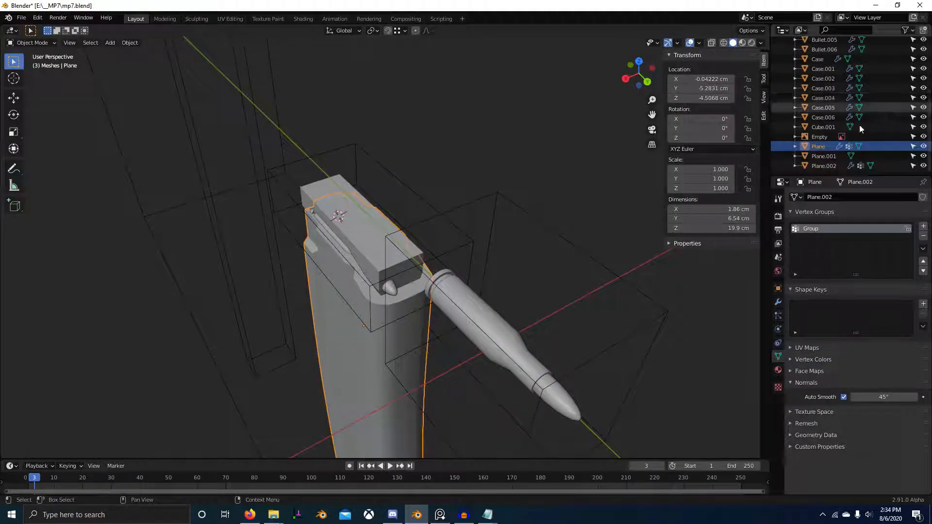
pyautogui.click(817, 166)
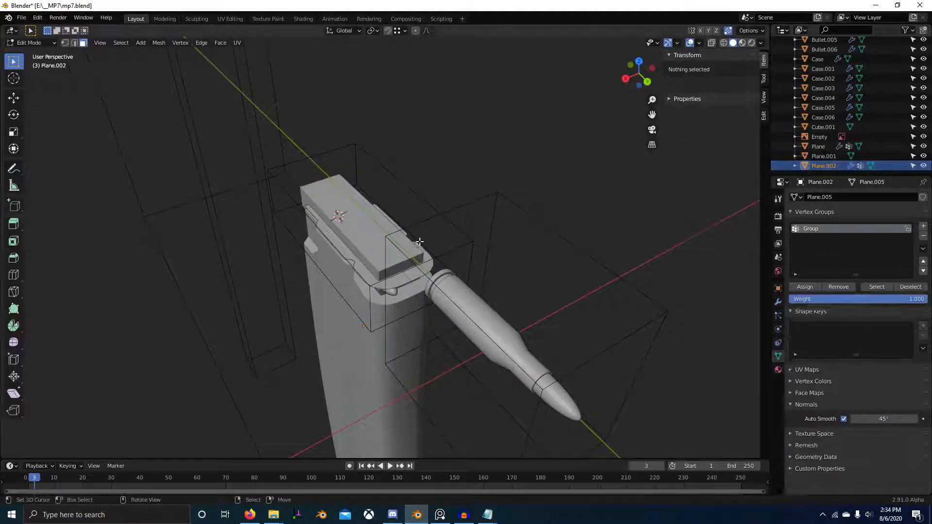
pyautogui.click(778, 302)
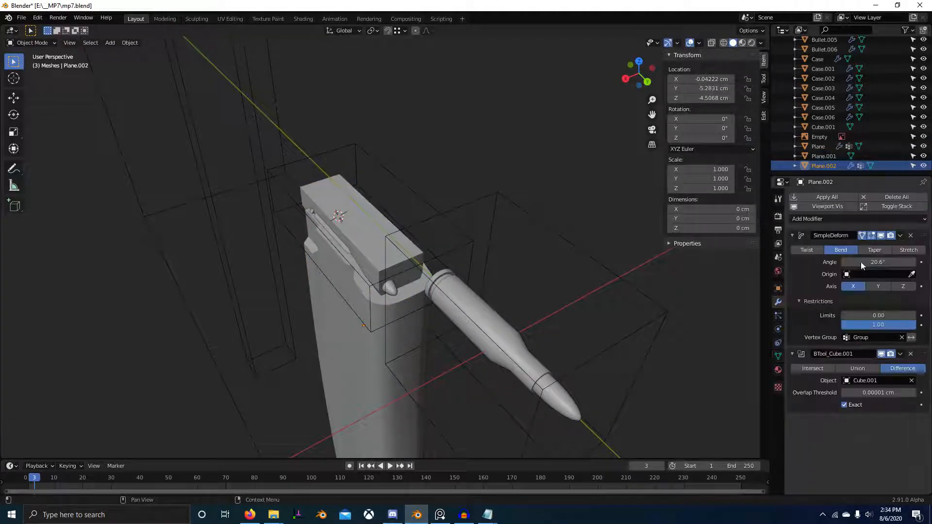
pyautogui.click(911, 236)
pyautogui.click(911, 235)
pyautogui.press('Tab')
# Step: Try to shrink the copied top outline in wireframe top view using Scale, Shrink/Fatten and Inset
pyautogui.moveTo(441, 221); pyautogui.dragTo(577, 241, button='middle')
pyautogui.press('a')
pyautogui.press('KP_7')
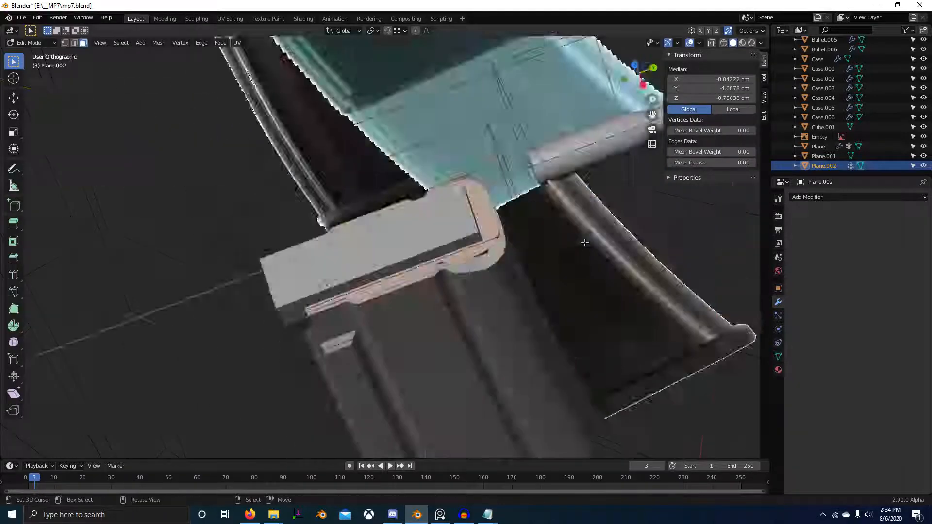
pyautogui.hotkey('shift', 'z')
pyautogui.scroll(2, 622, 214)
pyautogui.keyDown('shift'); pyautogui.moveTo(622, 214); pyautogui.dragTo(581, 264, button='middle'); pyautogui.keyUp('shift')
pyautogui.press('s')
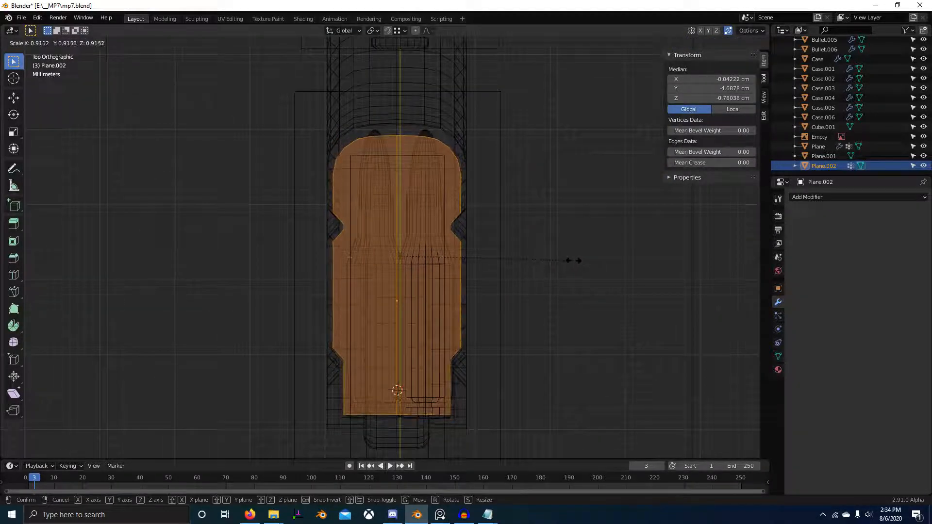
pyautogui.rightClick(573, 260)
pyautogui.hotkey('alt', 's')
pyautogui.rightClick(575, 231)
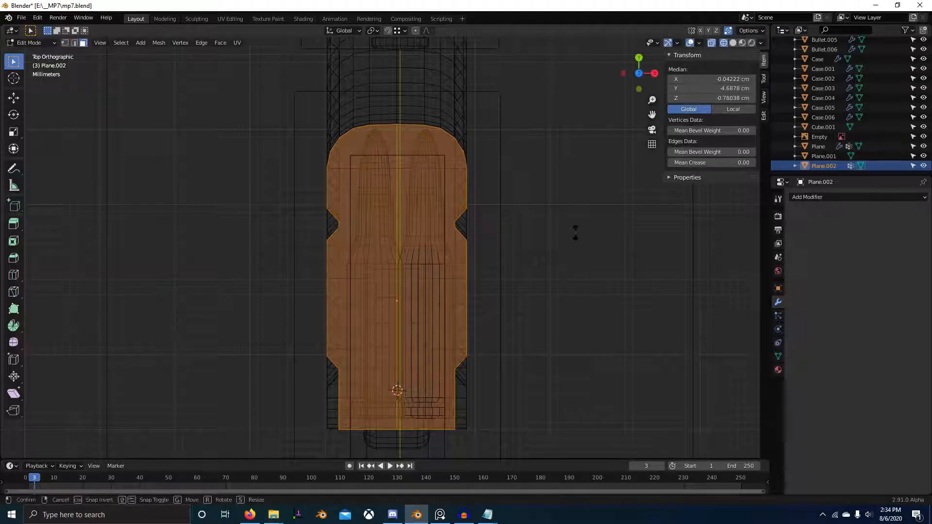
pyautogui.press('i')
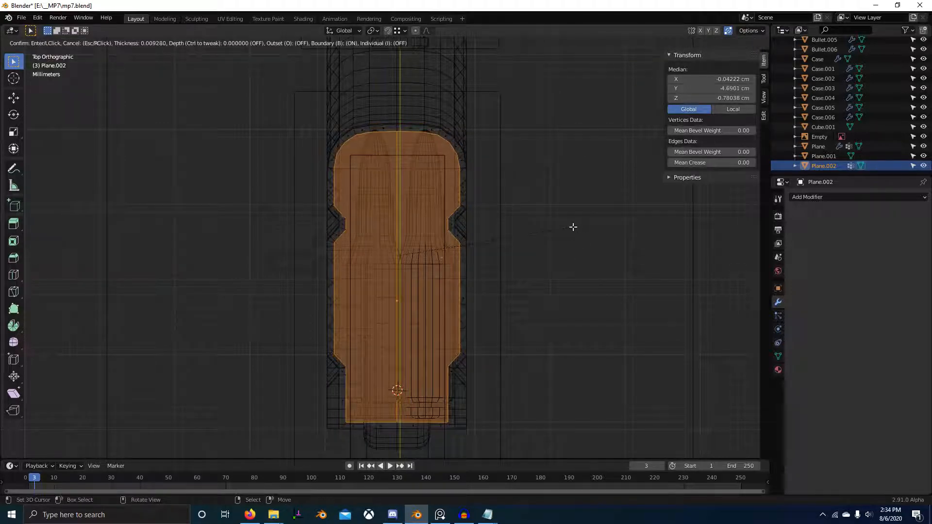
pyautogui.rightClick(578, 227)
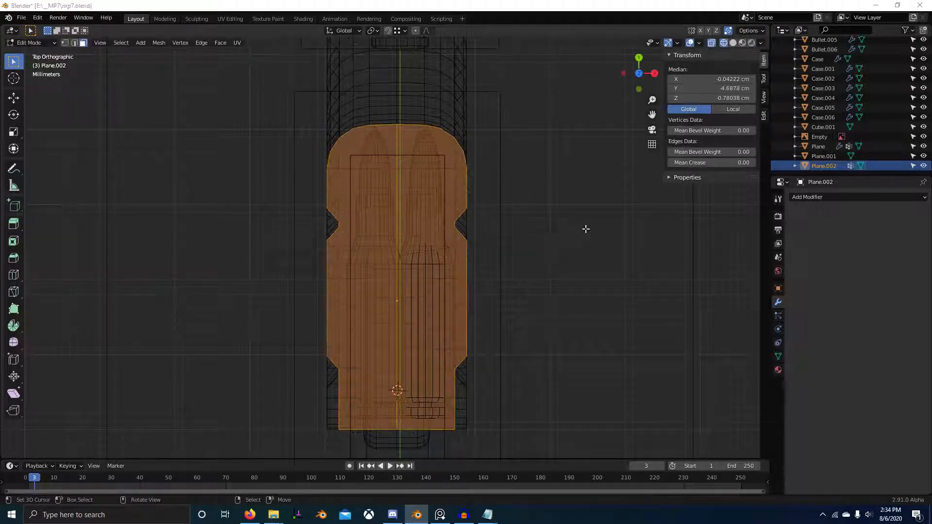
# Step: Switch to the reference board, examine the magazine's upper rim and wall thickness up close, and toggle the board to stay always on top
pyautogui.hotkey('alt', 'Tab')
pyautogui.scroll(-5, 823, 135)
pyautogui.moveTo(852, 141); pyautogui.dragTo(819, 9, button='middle')
pyautogui.scroll(-2, 827, 93)
pyautogui.moveTo(846, 171); pyautogui.dragTo(853, 85, button='middle')
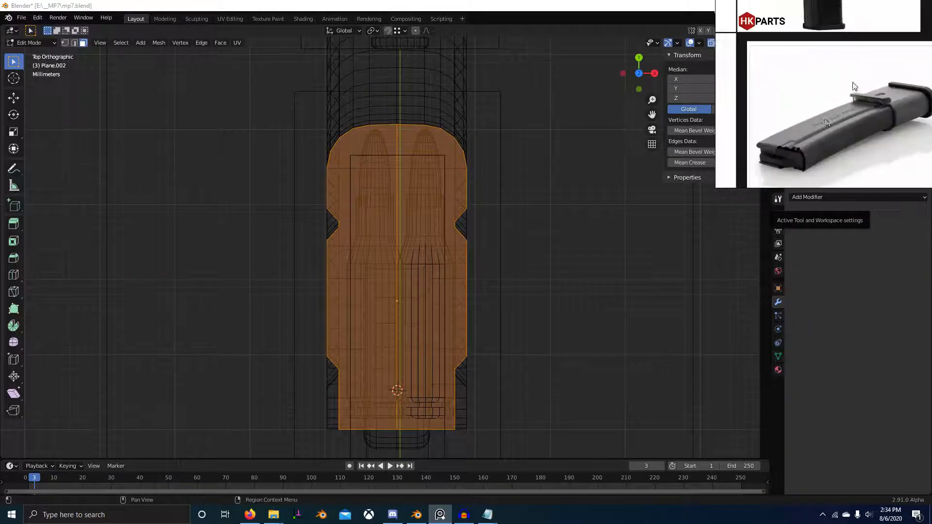
pyautogui.scroll(5, 851, 86)
pyautogui.moveTo(772, 165); pyautogui.dragTo(831, 105, button='middle')
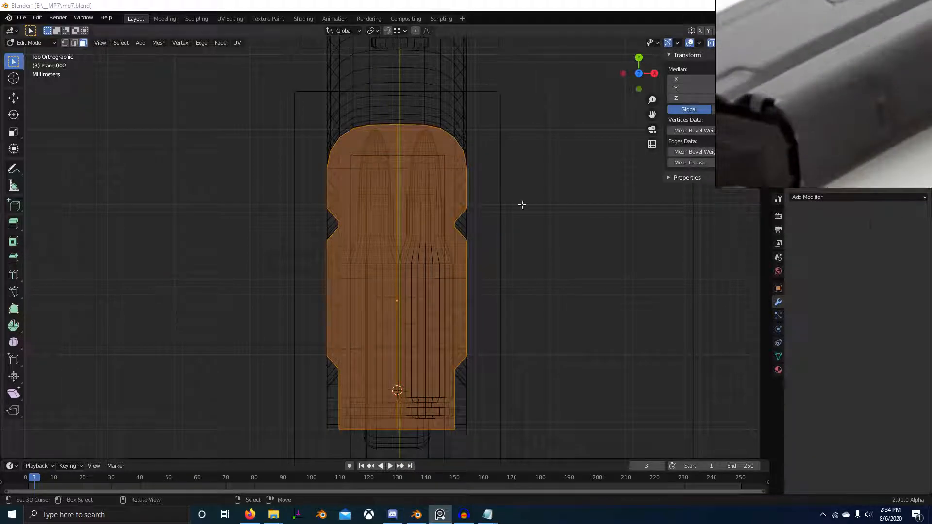
pyautogui.hotkey('ctrl', 'shift', 'a')
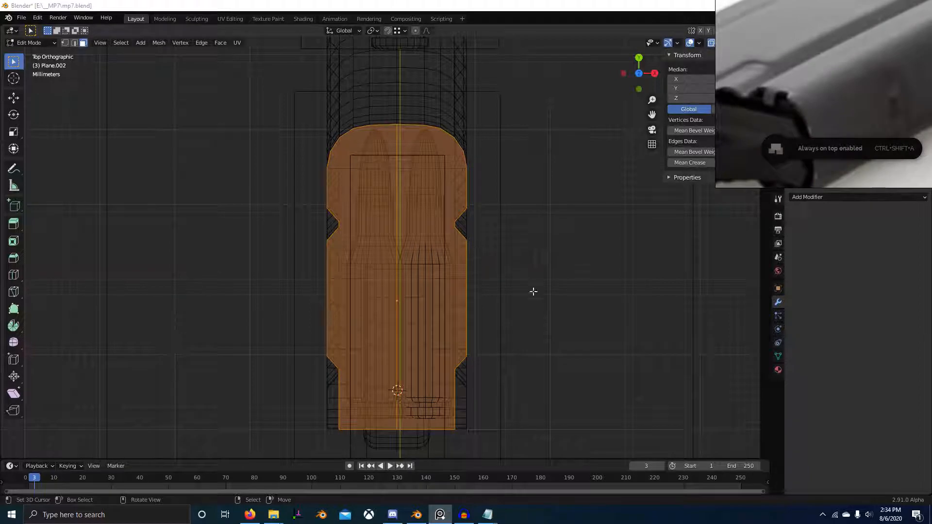
# Step: Inset the copied top faces by 0.0782 cm
pyautogui.press('i')
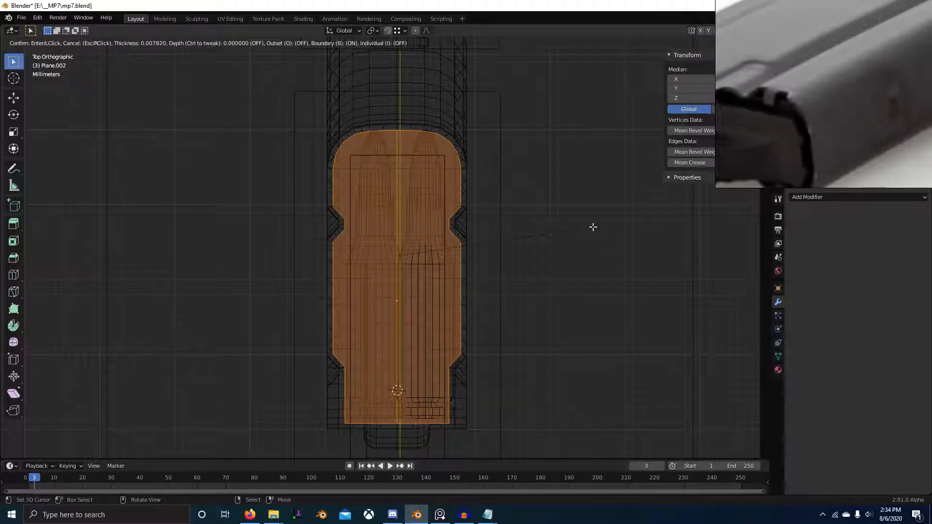
pyautogui.click(593, 228)
pyautogui.scroll(-4, 590, 243)
pyautogui.moveTo(587, 281); pyautogui.dragTo(515, 243, button='middle')
pyautogui.hotkey('shift', 'z')
pyautogui.scroll(5, 514, 243)
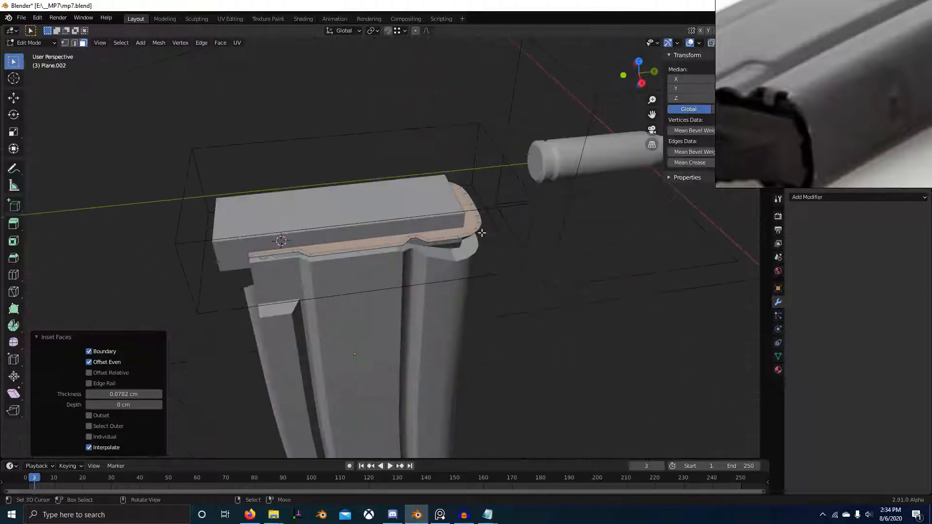
# Step: Raise the inset top outline along Z above the extruded block
pyautogui.moveTo(558, 311); pyautogui.dragTo(514, 307, button='middle')
pyautogui.press('g')
pyautogui.press('z')
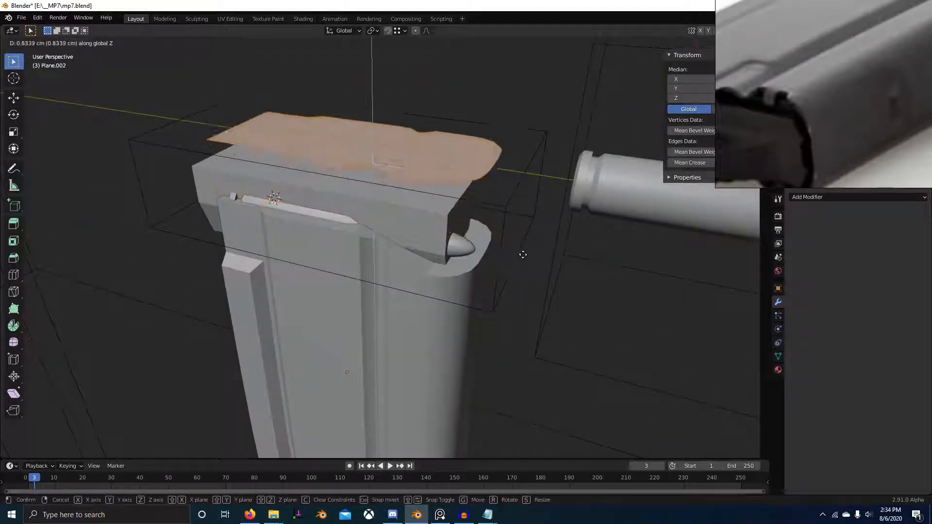
pyautogui.click(525, 218)
# Step: Duplicate the inner faces of the inset outline along Z and extrude them down into the magazine's top, selecting the result together with the magazine
pyautogui.rightClick(410, 126)
pyautogui.keyDown('shift'); pyautogui.rightClick(409, 105); pyautogui.keyUp('shift')
pyautogui.scroll(-2, 452, 211)
pyautogui.moveTo(458, 216); pyautogui.dragTo(441, 190, button='middle')
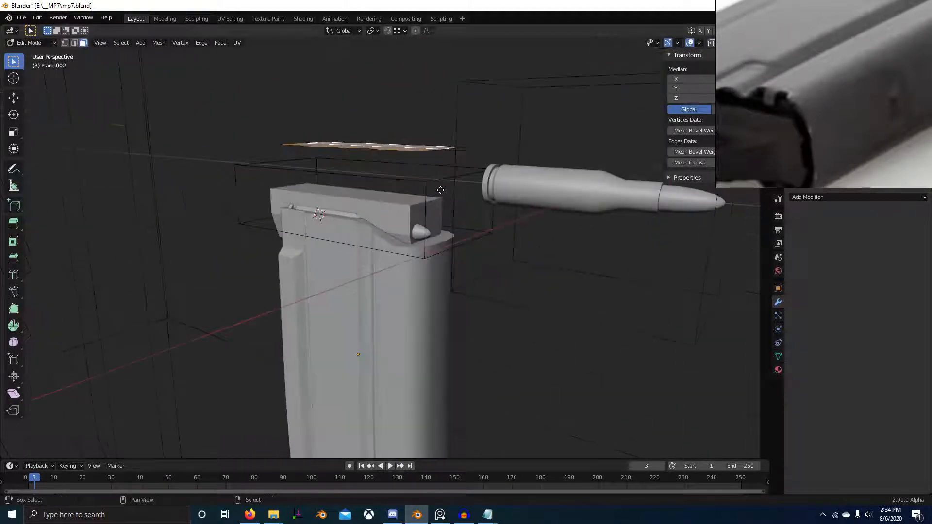
pyautogui.hotkey('shift', 'd')
pyautogui.press('z')
pyautogui.click(447, 219)
pyautogui.press('e')
pyautogui.click(456, 284)
pyautogui.scroll(4, 467, 282)
pyautogui.moveTo(462, 280); pyautogui.dragTo(382, 299, button='middle')
pyautogui.press('Tab')
pyautogui.rightClick(377, 302)
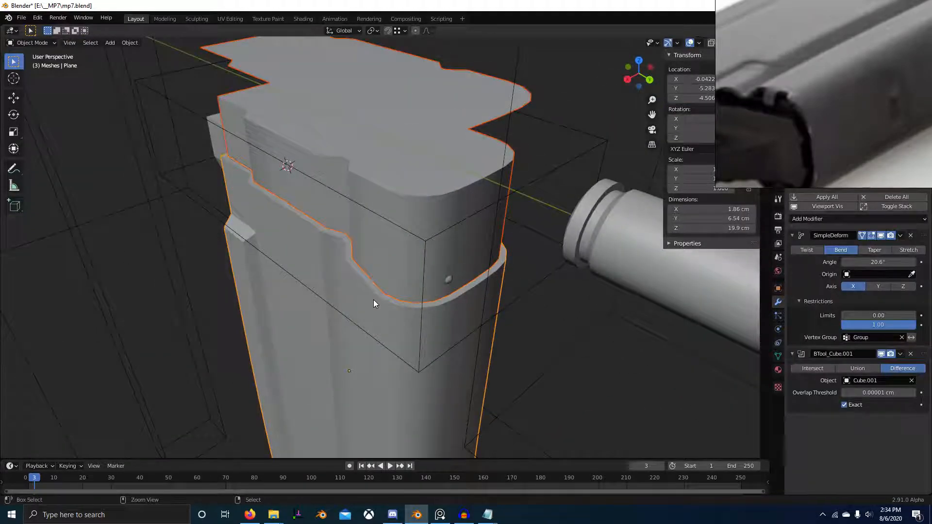
# Step: Relaunch Blender and reopen the recent file mp7.blend
pyautogui.hotkey('alt', 'Tab')
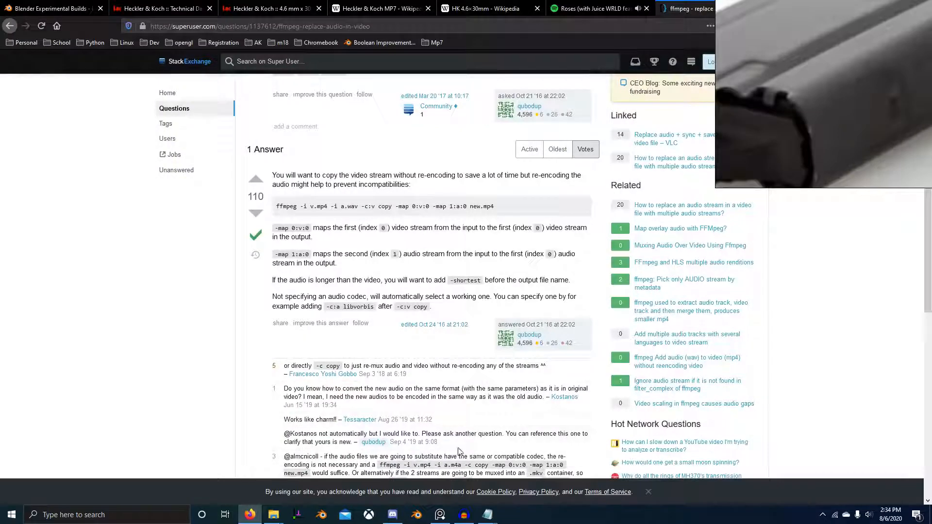
pyautogui.click(423, 516)
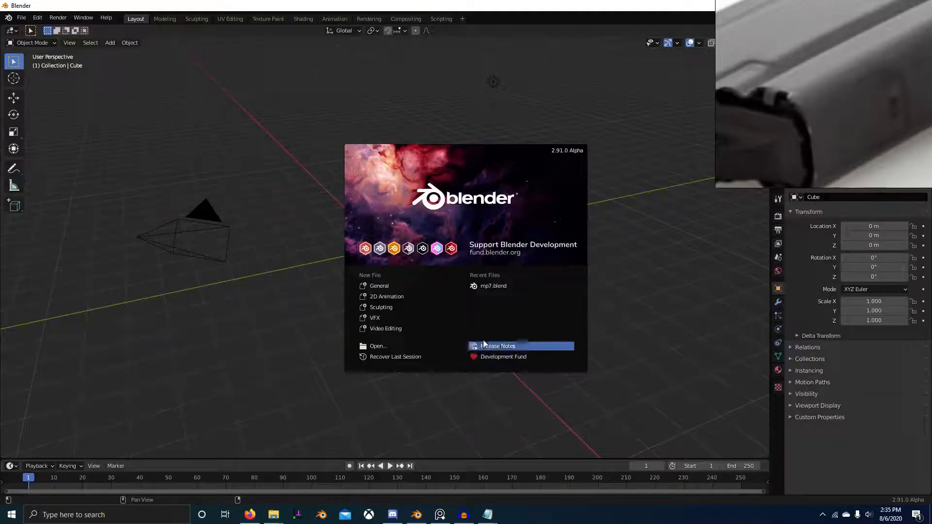
pyautogui.click(491, 285)
pyautogui.moveTo(437, 284); pyautogui.dragTo(441, 246, button='middle')
pyautogui.scroll(2, 440, 245)
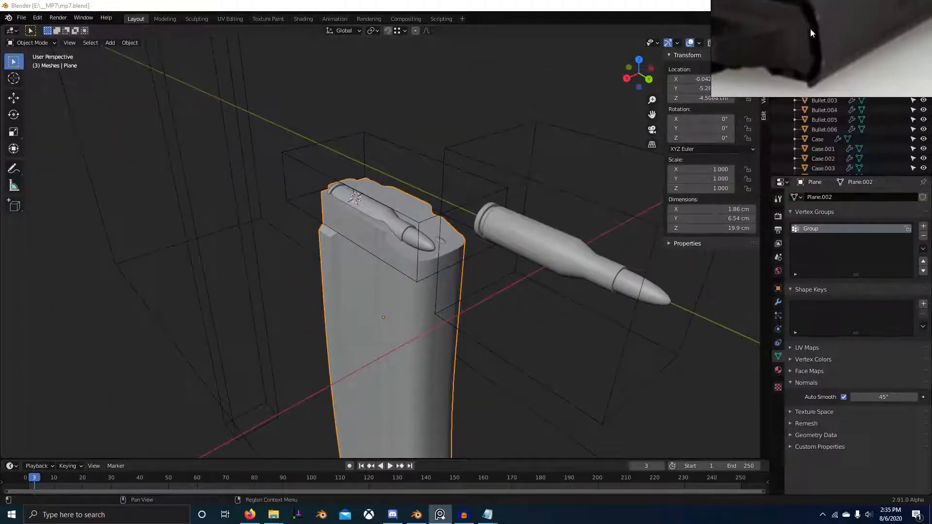
# Step: Duplicate the magazine's top faces upward along Z and separate the copy into its own object
pyautogui.moveTo(442, 210); pyautogui.dragTo(555, 208, button='middle')
pyautogui.moveTo(402, 221); pyautogui.dragTo(433, 229, button='middle')
pyautogui.press('Tab')
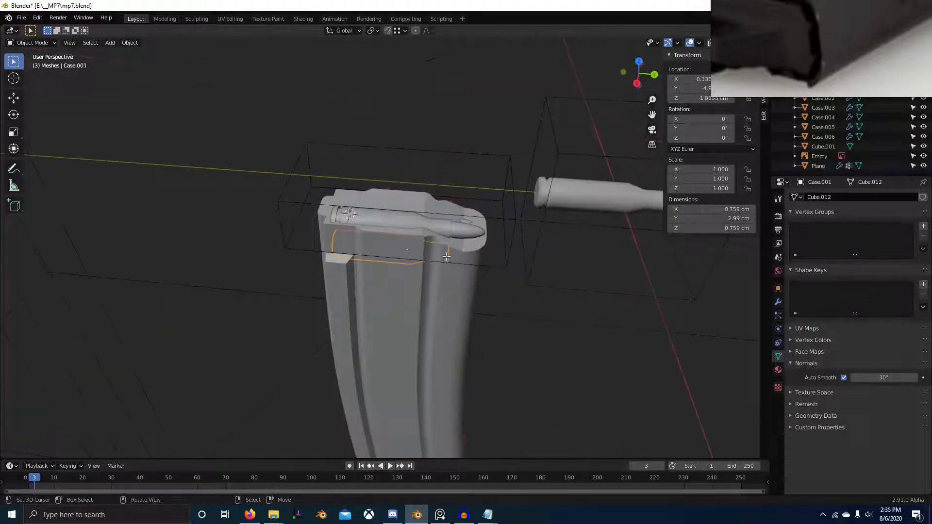
pyautogui.moveTo(469, 258); pyautogui.dragTo(538, 284, button='middle')
pyautogui.press('3')
pyautogui.rightClick(439, 241)
pyautogui.keyDown('shift'); pyautogui.rightClick(450, 225); pyautogui.keyUp('shift')
pyautogui.keyDown('shift'); pyautogui.moveTo(317, 233); pyautogui.dragTo(418, 233, button='middle'); pyautogui.keyUp('shift')
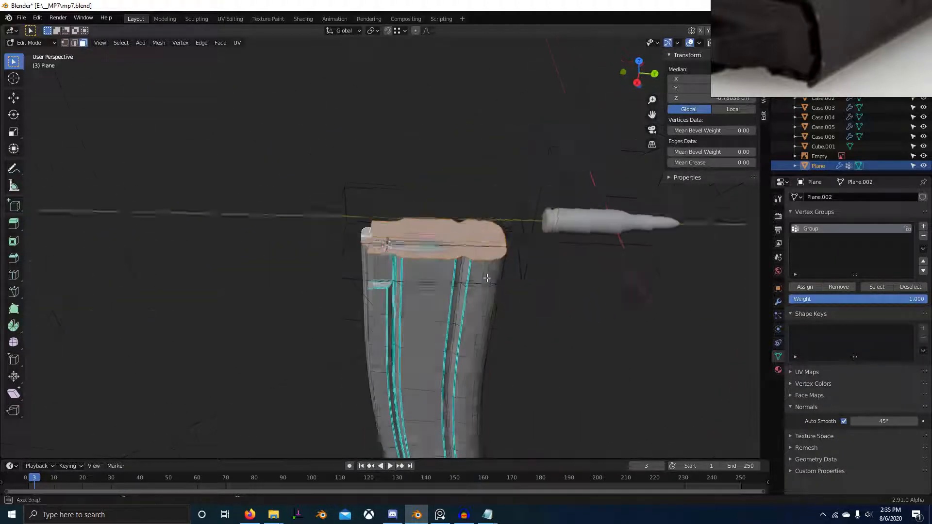
pyautogui.hotkey('shift', 'd')
pyautogui.press('z')
pyautogui.click(486, 164)
pyautogui.press('p')
pyautogui.click(487, 164)
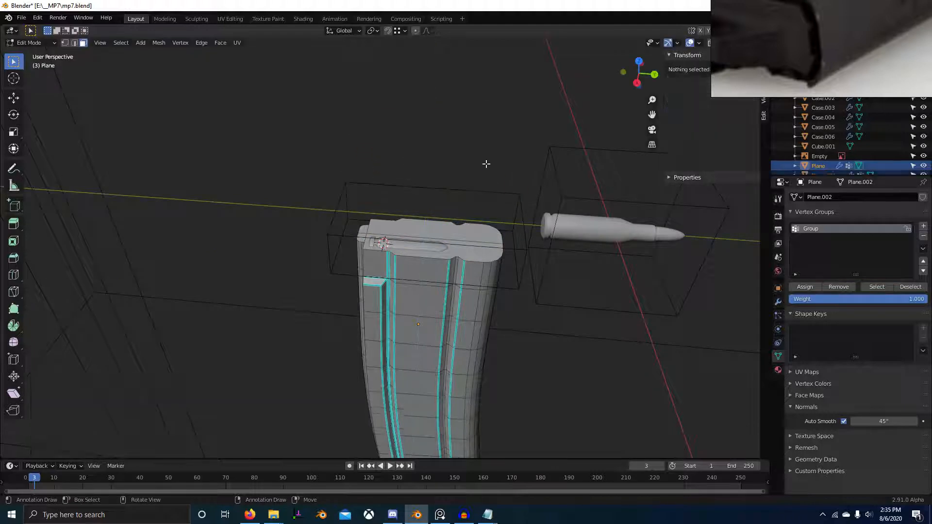
# Step: Make the separated top-face object Plane.001 active in Object Mode and save the file
pyautogui.press('Tab')
pyautogui.scroll(-1, 840, 171)
pyautogui.click(825, 166)
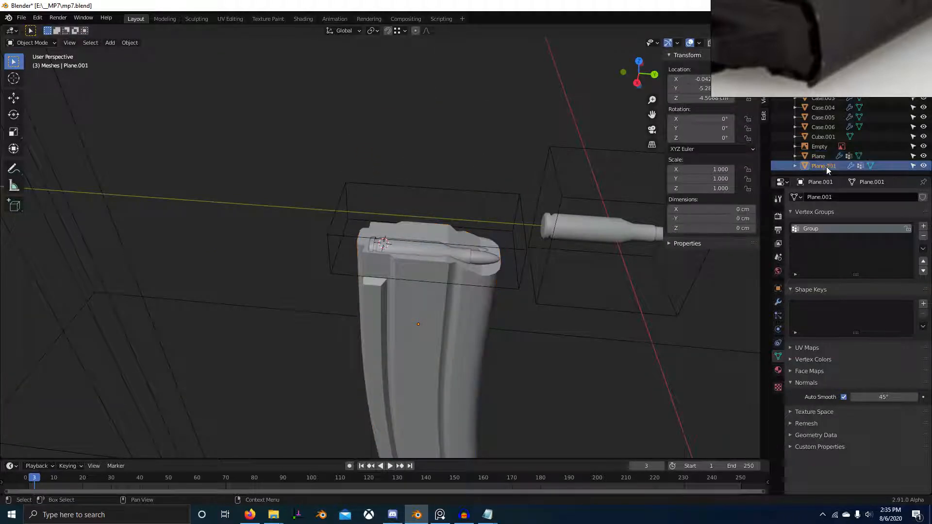
pyautogui.hotkey('ctrl', 's')
# Step: Inset all faces of the separated top outline by a thin margin, working in the top view
pyautogui.press('Tab')
pyautogui.press('a')
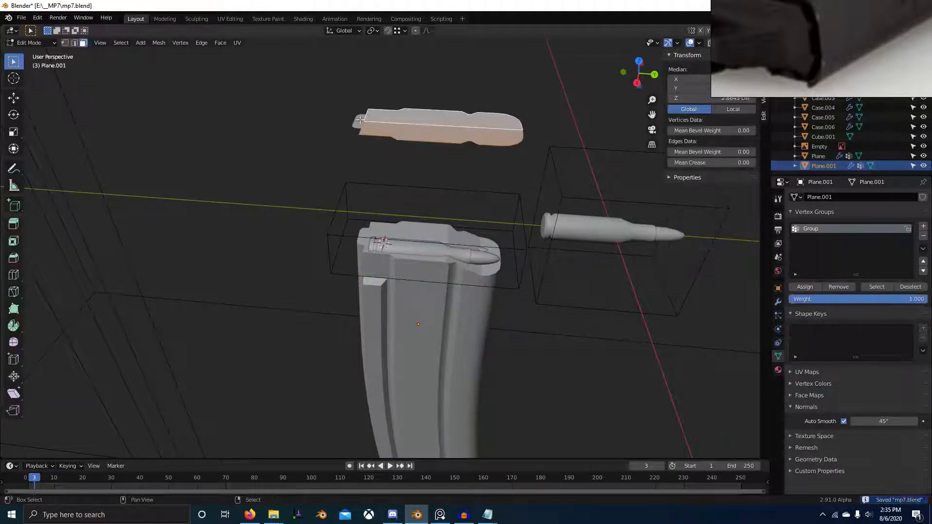
pyautogui.press('KP_7')
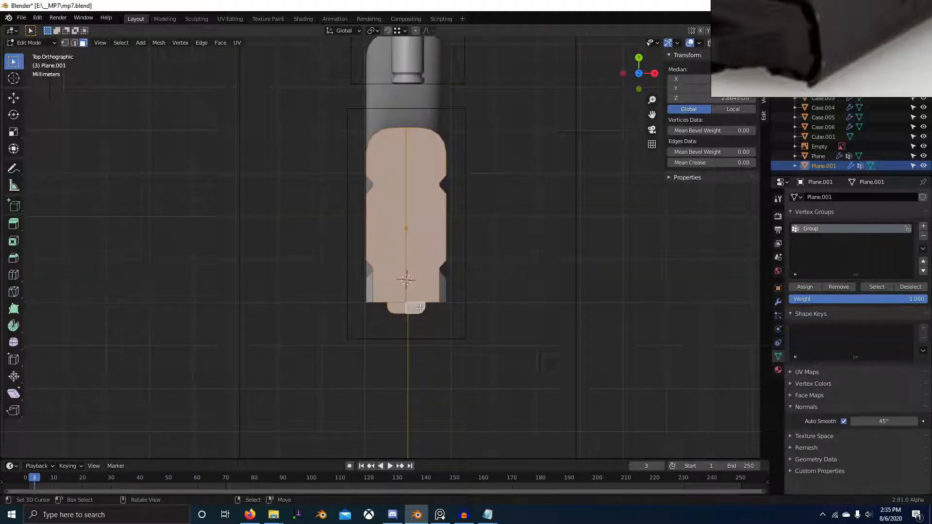
pyautogui.scroll(6, 525, 264)
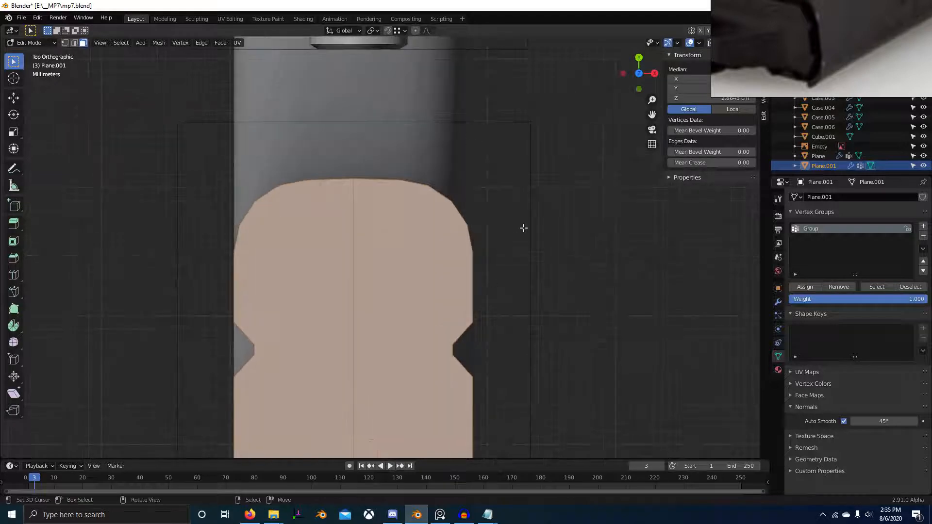
pyautogui.press('i')
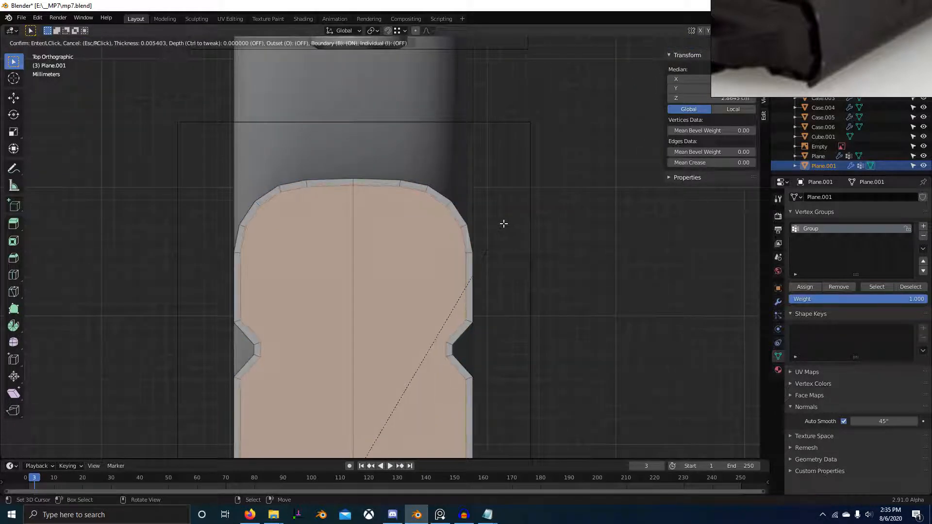
pyautogui.click(531, 254)
# Step: Lower the inset outline by 1.981 cm along Z, keeping it just above the magazine
pyautogui.scroll(-5, 531, 254)
pyautogui.moveTo(531, 254); pyautogui.dragTo(486, 207, button='middle')
pyautogui.scroll(-3, 437, 210)
pyautogui.hotkey('ctrl', 'z')
pyautogui.press('g')
pyautogui.press('z')
pyautogui.click(486, 239)
pyautogui.scroll(3, 418, 202)
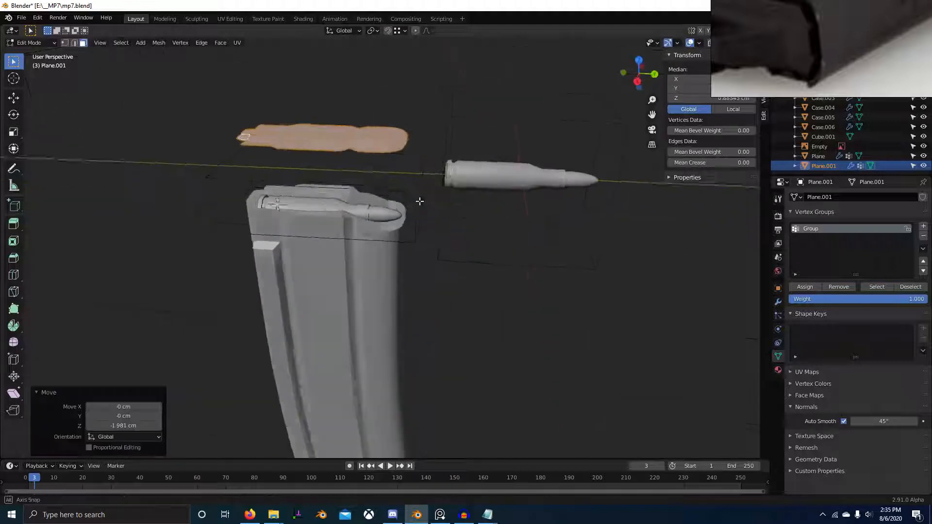
# Step: Select only the inner faces of the inset outline and duplicate them down along Z to the magazine's top
pyautogui.moveTo(418, 202); pyautogui.dragTo(450, 212, button='middle')
pyautogui.hotkey('alt', 'a')
pyautogui.rightClick(369, 187)
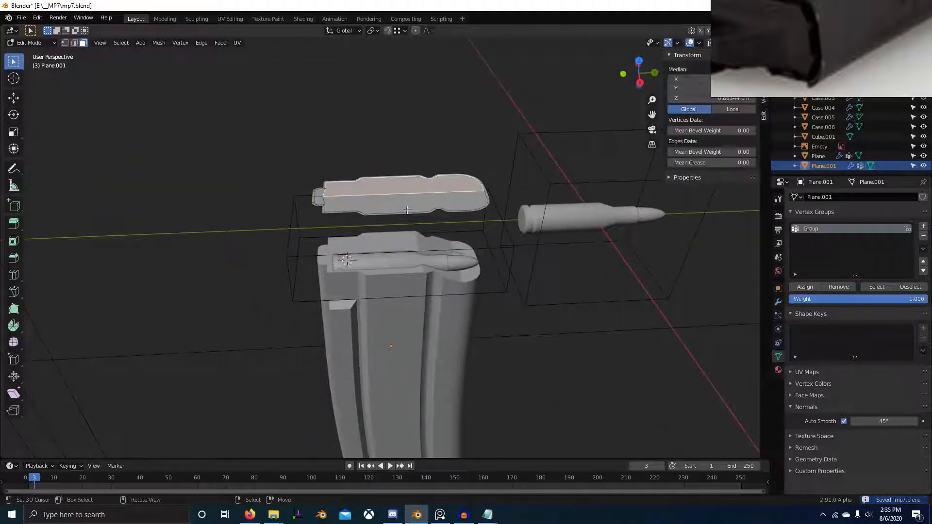
pyautogui.keyDown('shift'); pyautogui.rightClick(347, 205); pyautogui.keyUp('shift')
pyautogui.scroll(2, 340, 211)
pyautogui.keyDown('shift'); pyautogui.moveTo(340, 212); pyautogui.dragTo(440, 231, button='middle'); pyautogui.keyUp('shift')
pyautogui.scroll(1, 439, 232)
pyautogui.keyDown('shift'); pyautogui.rightClick(404, 180); pyautogui.keyUp('shift')
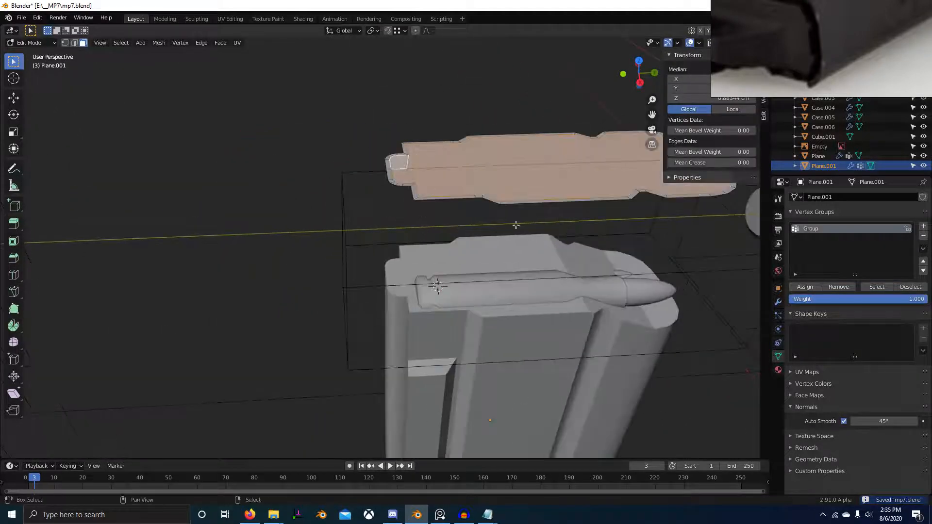
pyautogui.scroll(-3, 516, 225)
pyautogui.hotkey('shift', 'd')
pyautogui.press('z')
pyautogui.click(515, 293)
# Step: Extrude the duplicated inner faces by -1.0308 cm along Z into the magazine's top
pyautogui.moveTo(500, 292); pyautogui.dragTo(470, 257, button='middle')
pyautogui.press('e')
pyautogui.press('z')
pyautogui.click(462, 310)
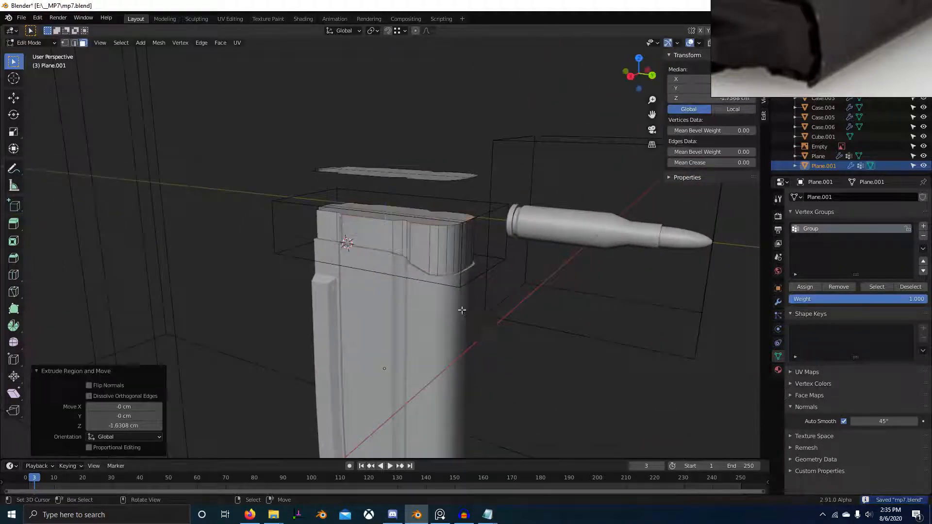
pyautogui.moveTo(462, 310); pyautogui.dragTo(449, 320, button='middle')
pyautogui.scroll(1, 450, 321)
pyautogui.scroll(-1, 448, 332)
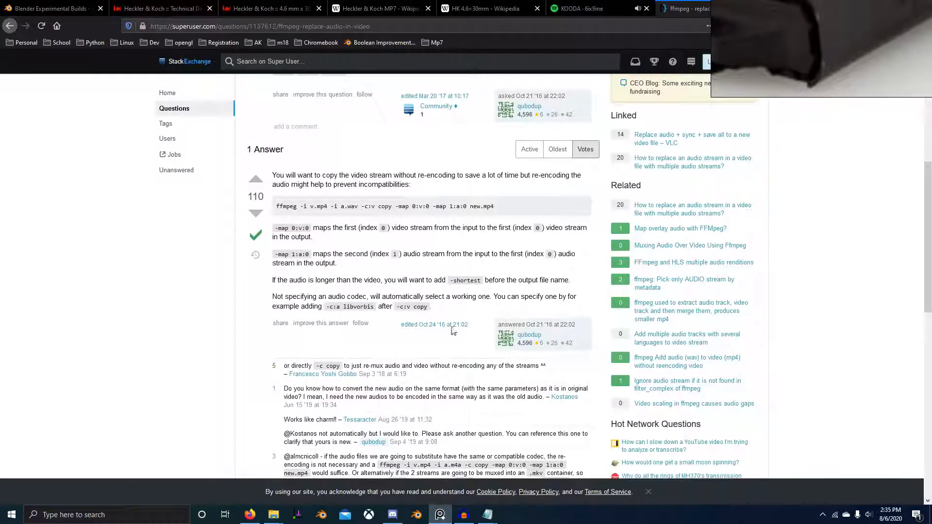
# Step: Relaunch Blender twice, trying to reopen the recent file mp7.blend each time
pyautogui.click(418, 516)
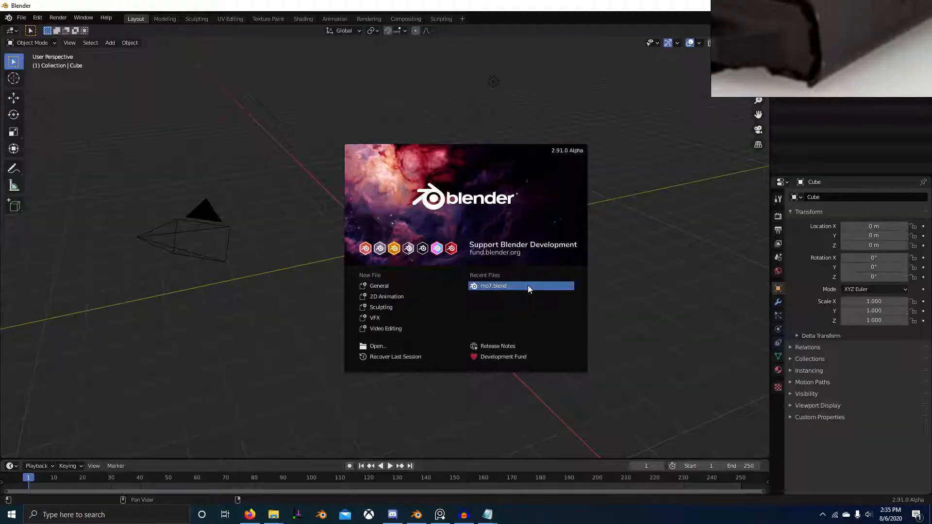
pyautogui.click(528, 285)
pyautogui.click(417, 515)
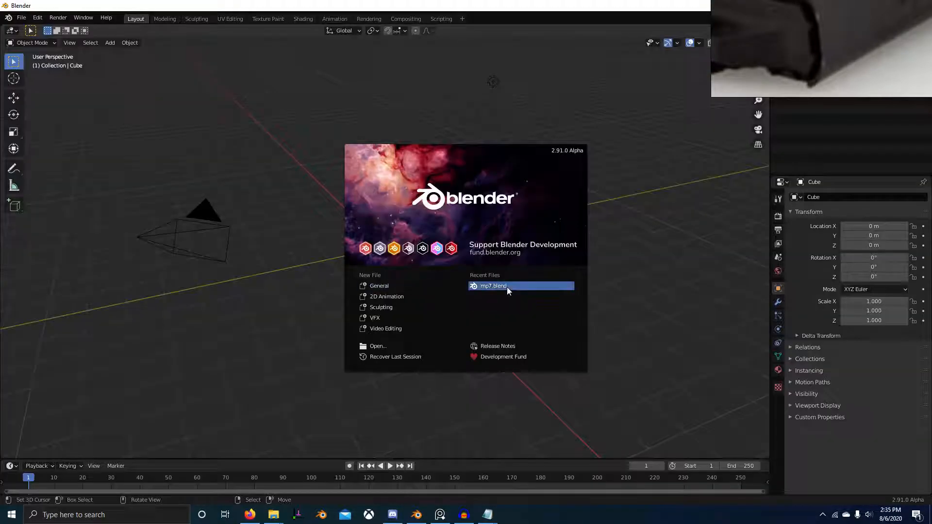
pyautogui.click(507, 287)
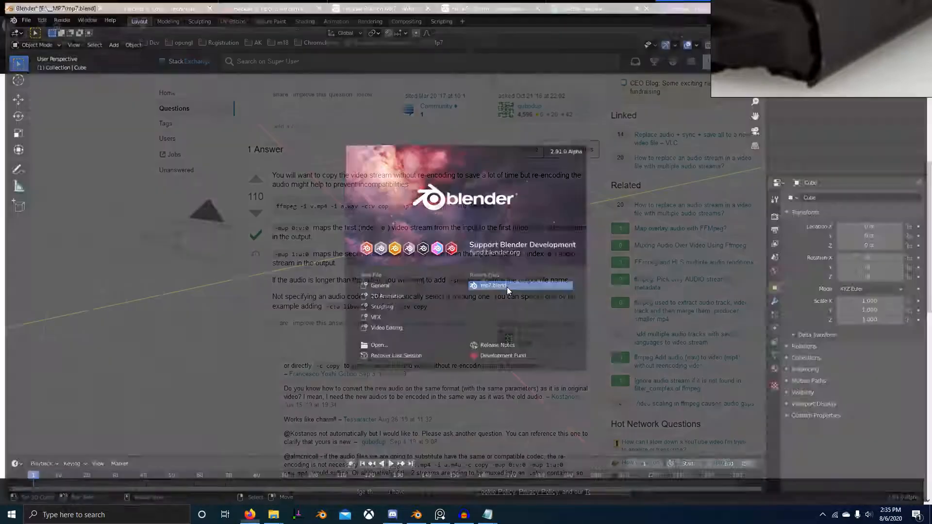
# Step: Relaunch Blender, dismiss the splash screen and open the list of file commands
pyautogui.click(418, 515)
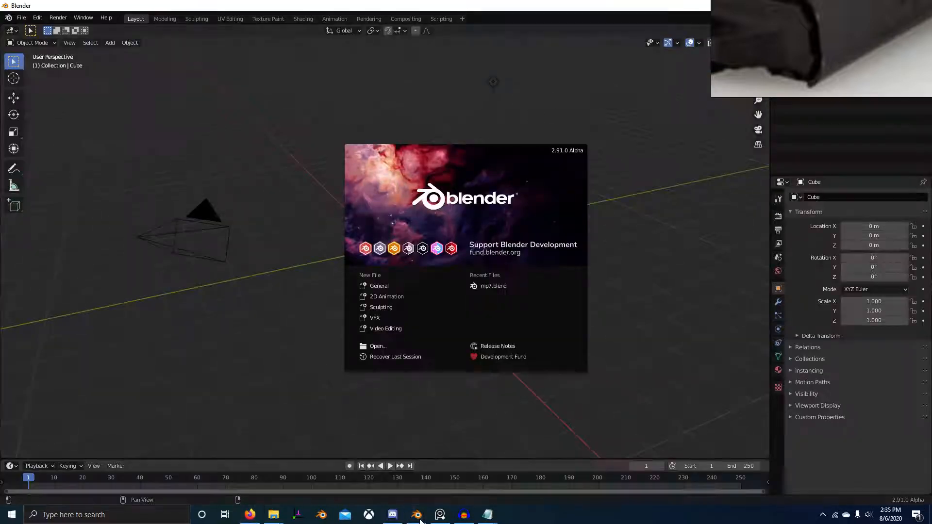
pyautogui.moveTo(430, 506)
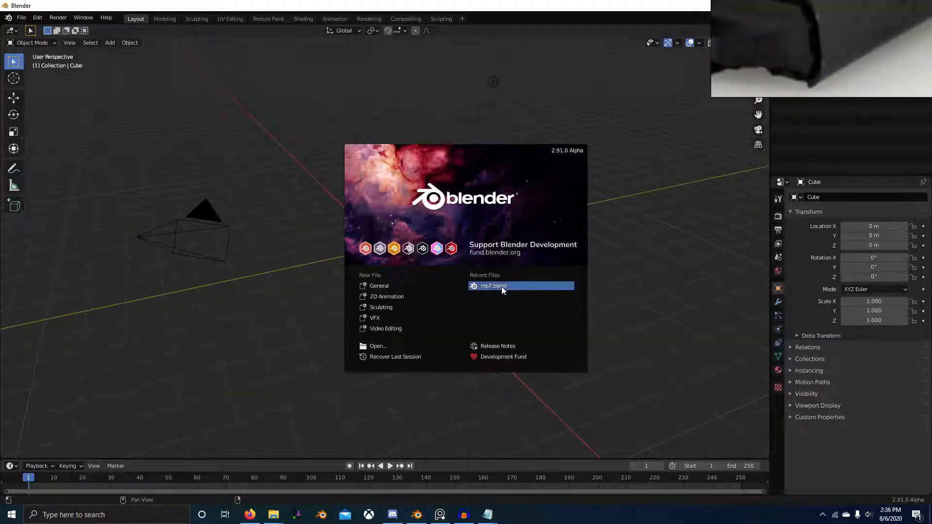
pyautogui.click(50, 82)
pyautogui.moveTo(65, 66); pyautogui.dragTo(122, 90, button='middle')
pyautogui.click(19, 17)
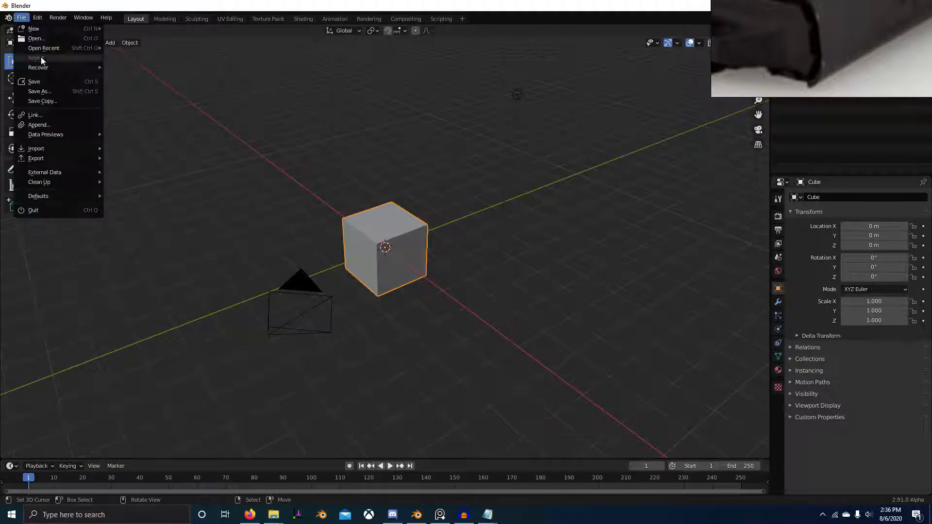
# Step: Switch to the browser's Blender Experimental Builds page and open the GeForce Experience recording options
pyautogui.hotkey('alt', 'Tab')
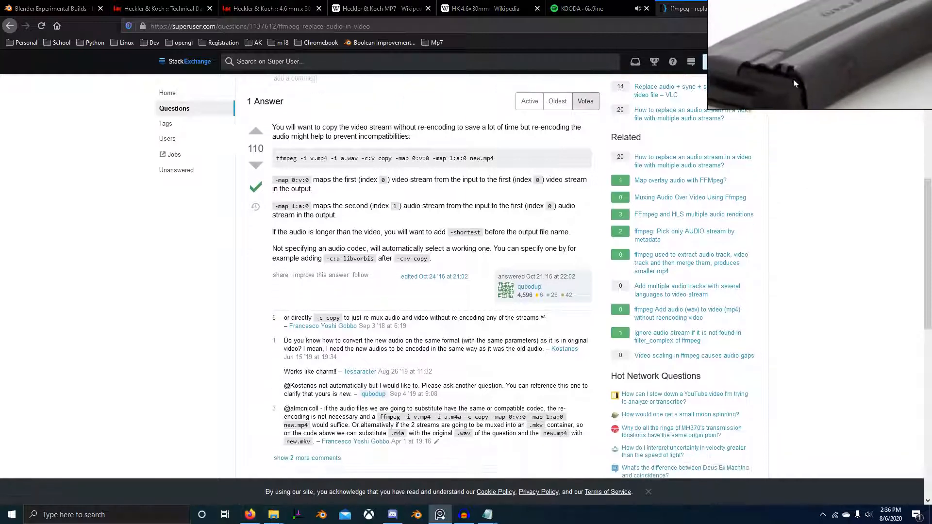
pyautogui.click(49, 8)
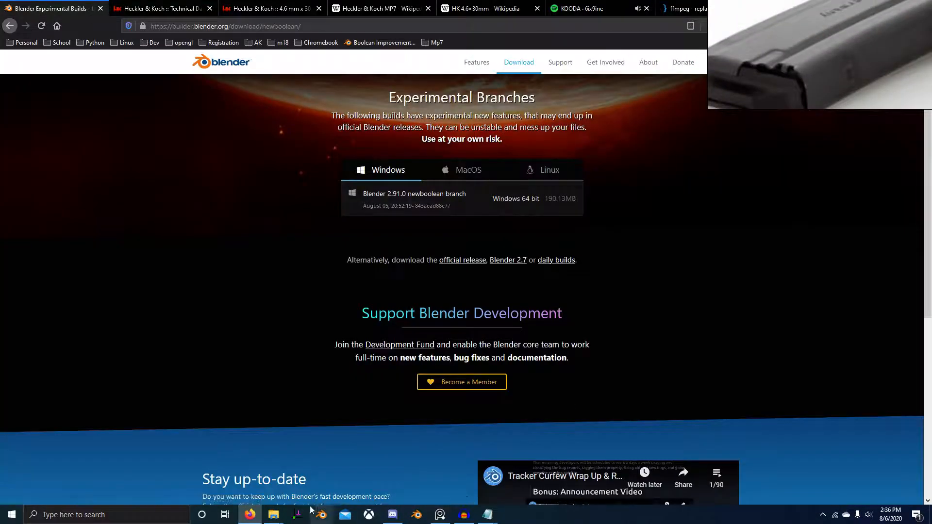
pyautogui.hotkey('alt', 'z')
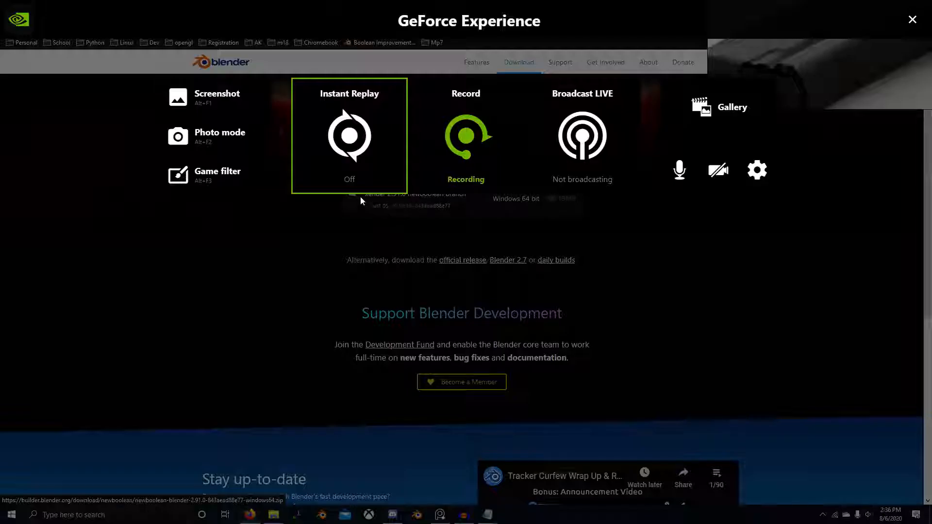
pyautogui.click(488, 150)
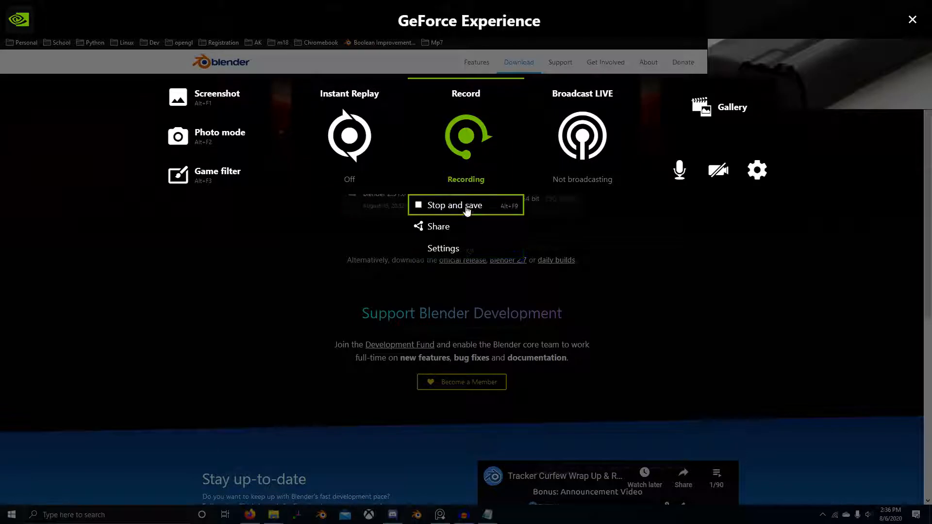